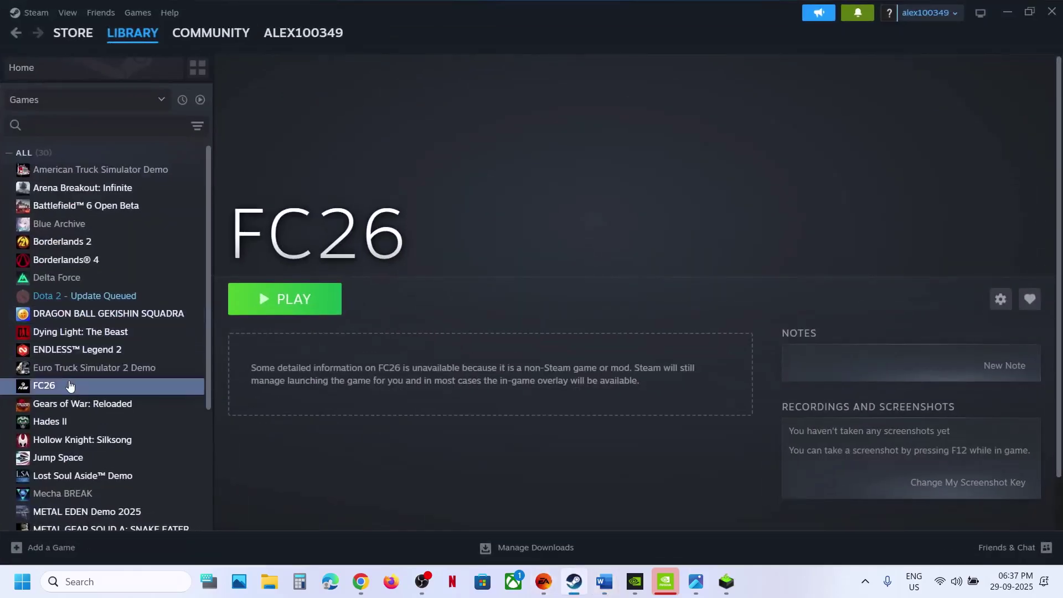
Step: View the shortcut properties of FC26 in the game library, including its launch options, and close them
{"action": "right_click", "coordinate": [62, 389]}
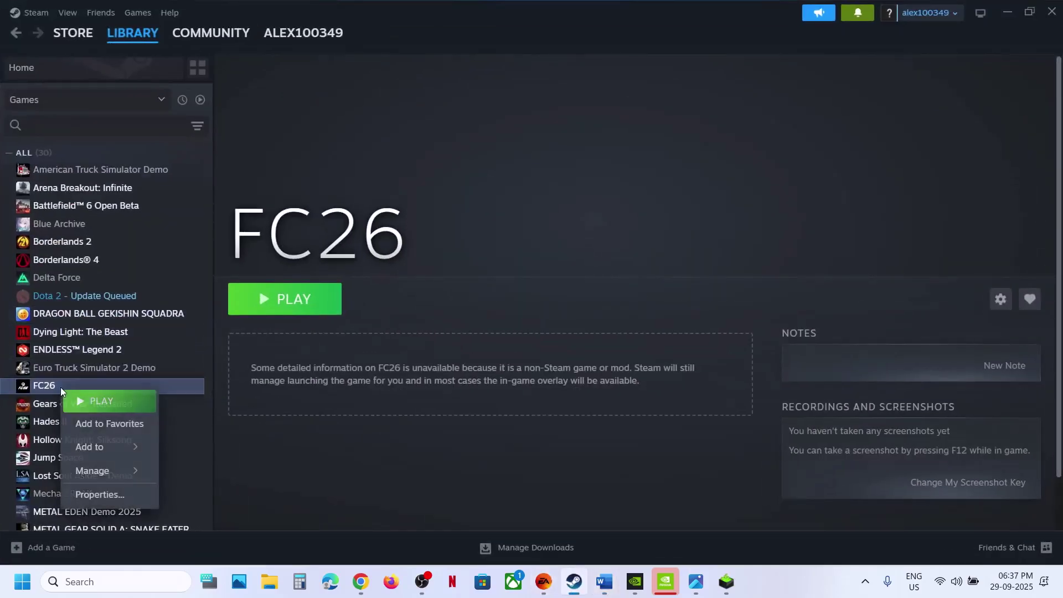
{"action": "left_click", "coordinate": [100, 492]}
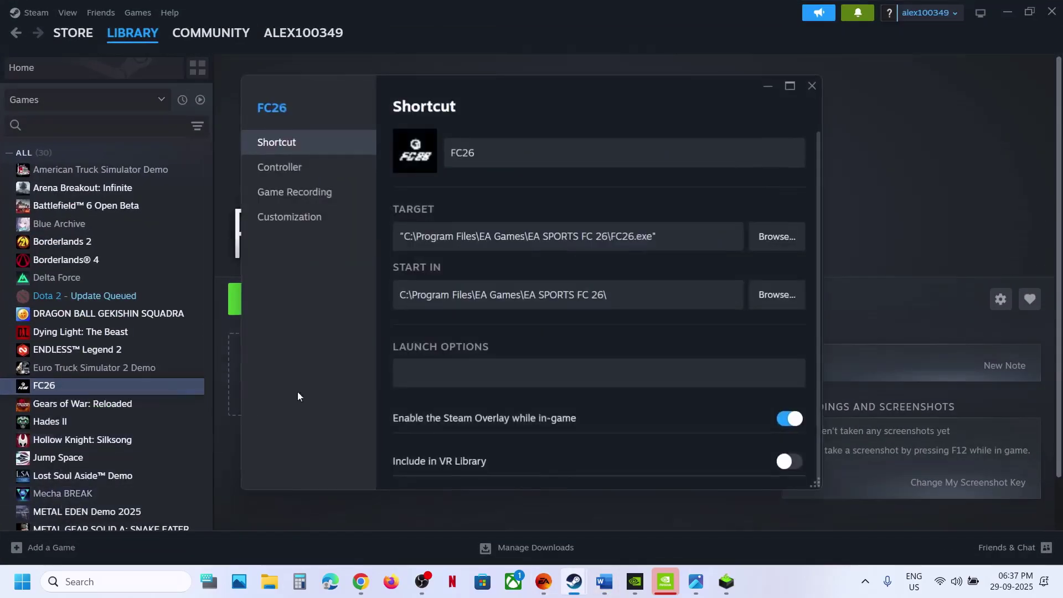
{"action": "left_click", "coordinate": [813, 84]}
Step: Open the Dota 2 properties, check its installed files page and enter -dx11 as the launch option
{"action": "right_click", "coordinate": [85, 294]}
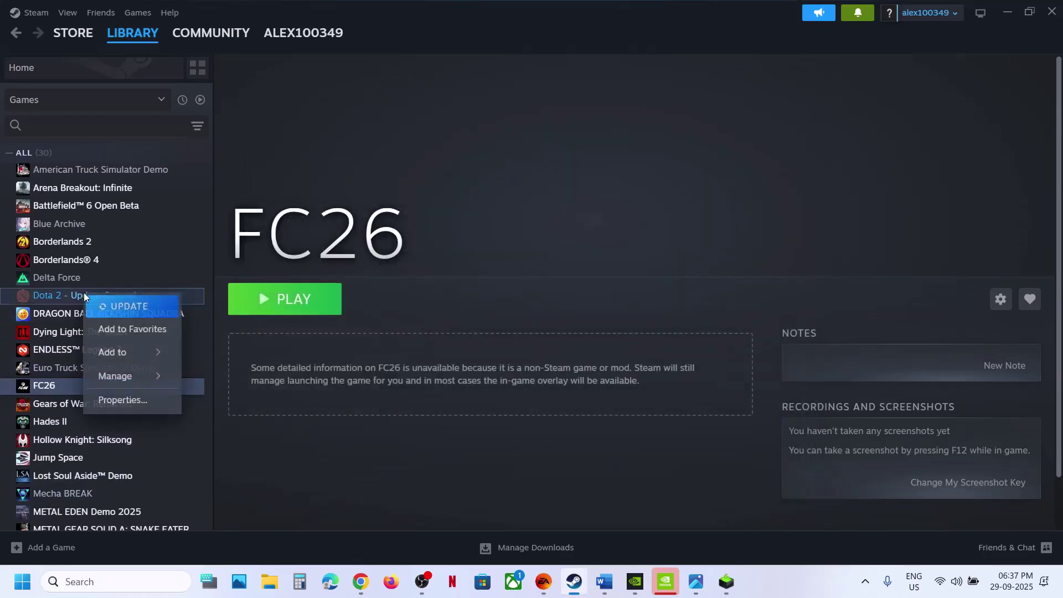
{"action": "left_click", "coordinate": [138, 400]}
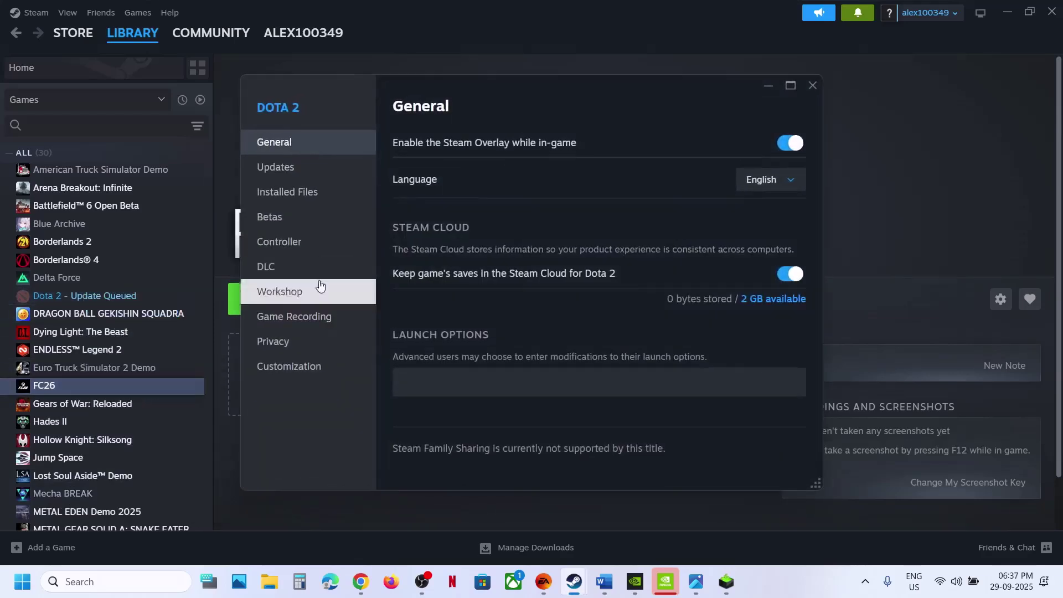
{"action": "left_click", "coordinate": [286, 194]}
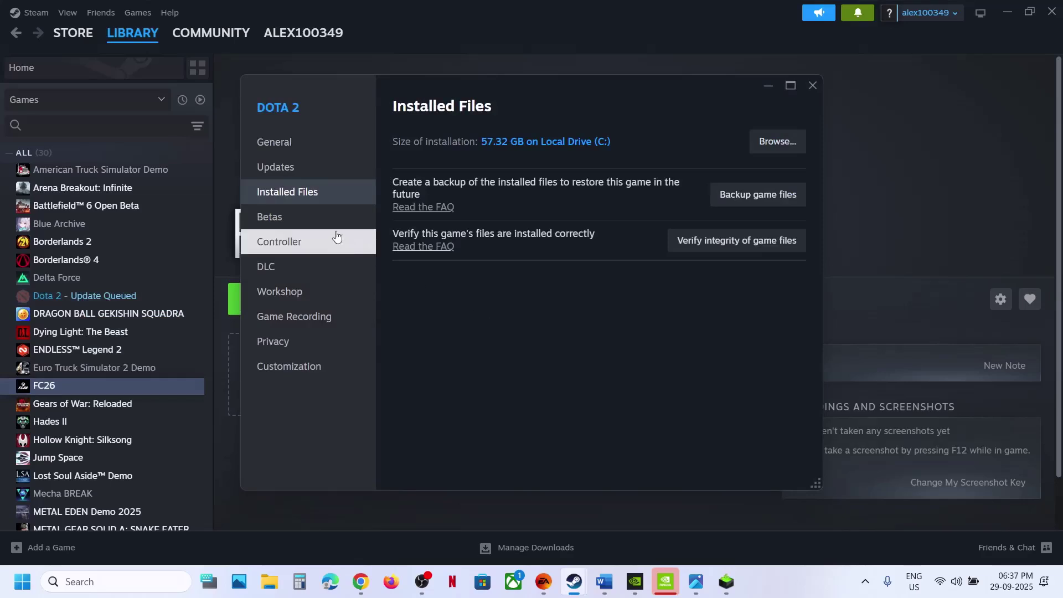
{"action": "left_click", "coordinate": [294, 146]}
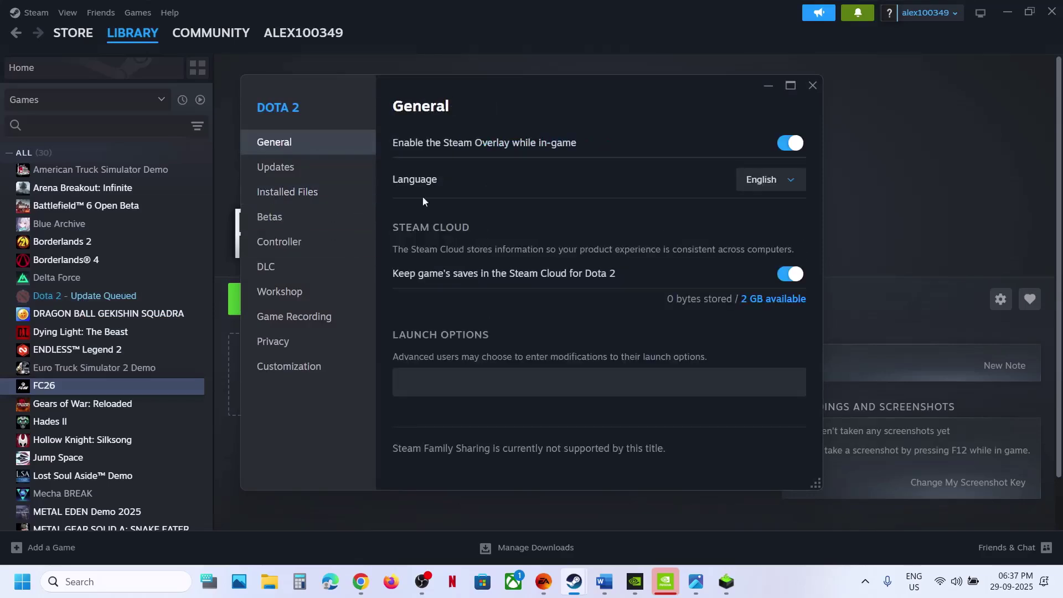
{"action": "left_click", "coordinate": [424, 385]}
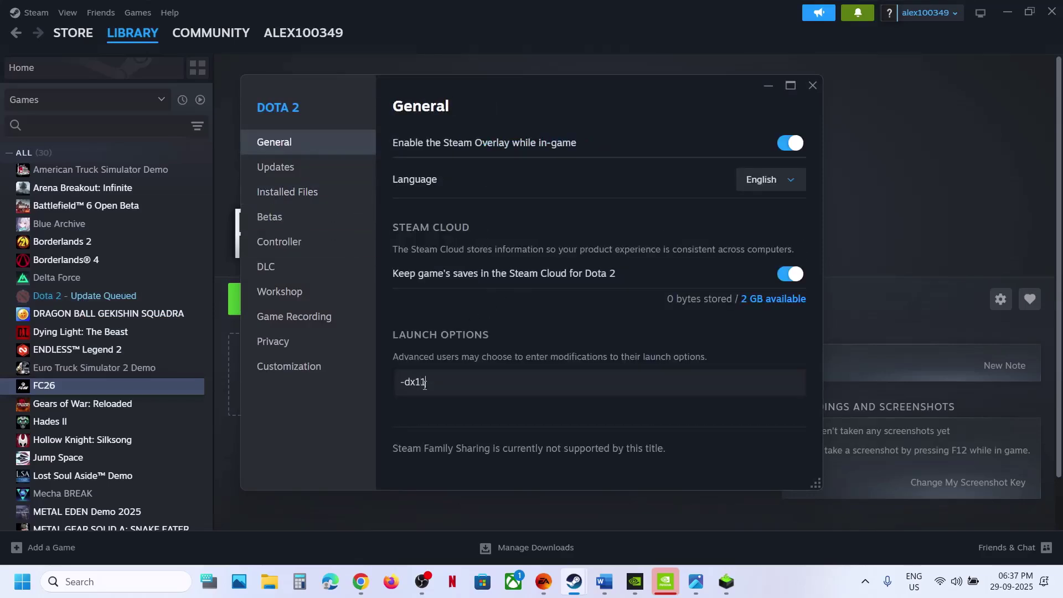
Step: Clear the launch options of Dota 2 and close its properties
{"action": "left_click", "coordinate": [458, 385]}
{"action": "left_click_drag", "start_coordinate": [451, 386], "coordinate": [390, 393]}
{"action": "key", "text": "BackSpace"}
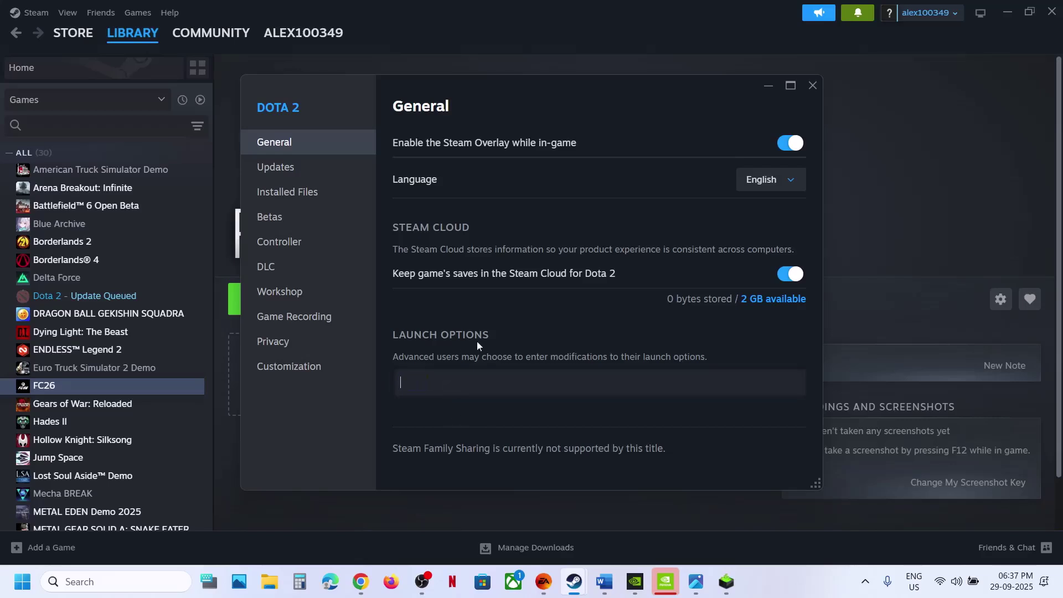
{"action": "left_click", "coordinate": [812, 86]}
Step: Switch to the EA app and save -dx11 as the advanced launch option in the EA SPORTS FC 26 properties
{"action": "left_click", "coordinate": [543, 590]}
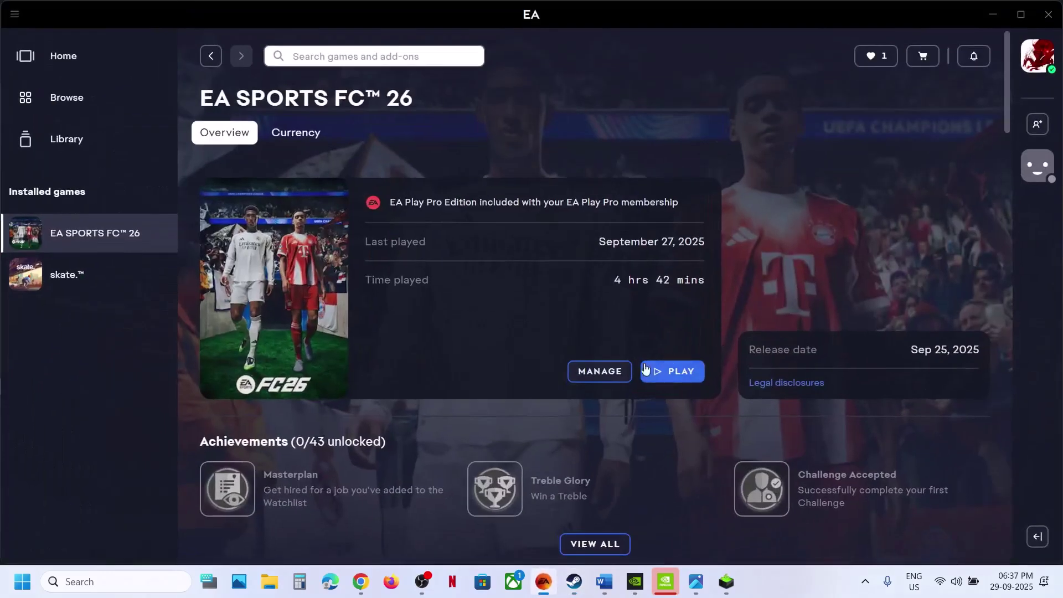
{"action": "left_click", "coordinate": [612, 379]}
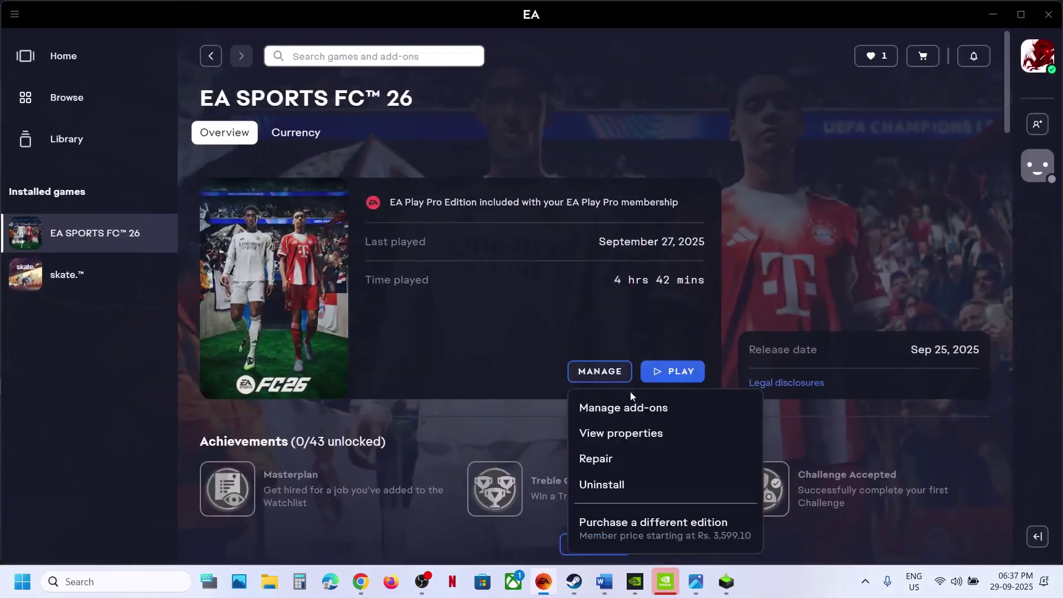
{"action": "left_click", "coordinate": [612, 434]}
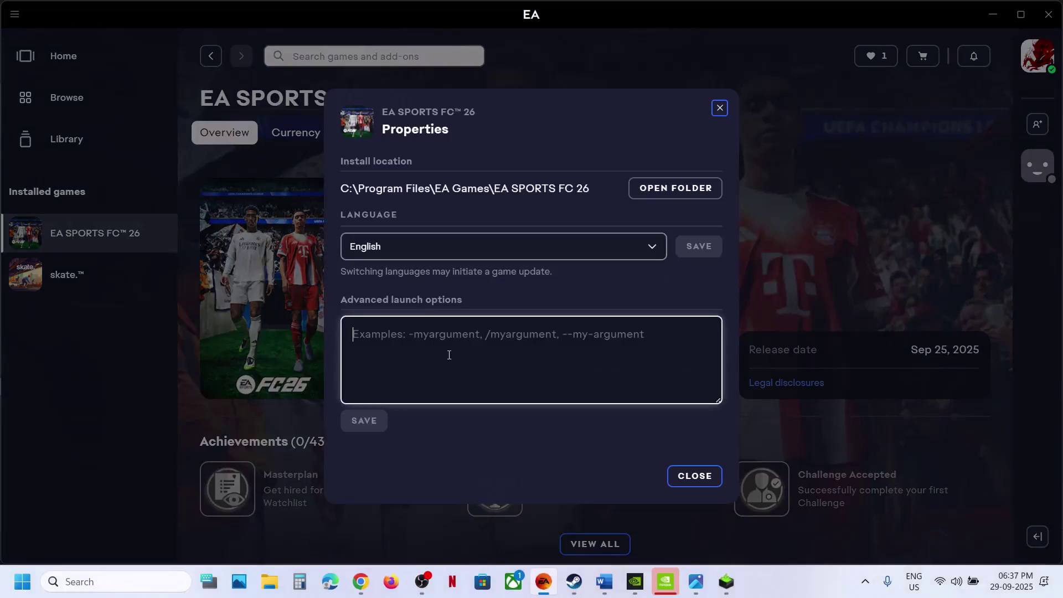
{"action": "type", "text": "-dx11"}
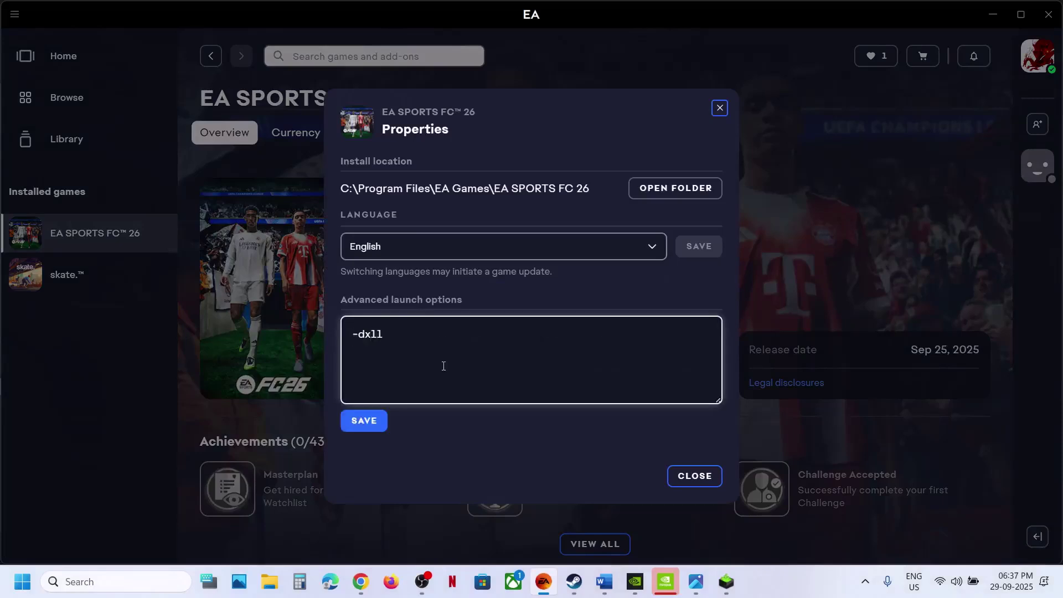
{"action": "left_click", "coordinate": [373, 420]}
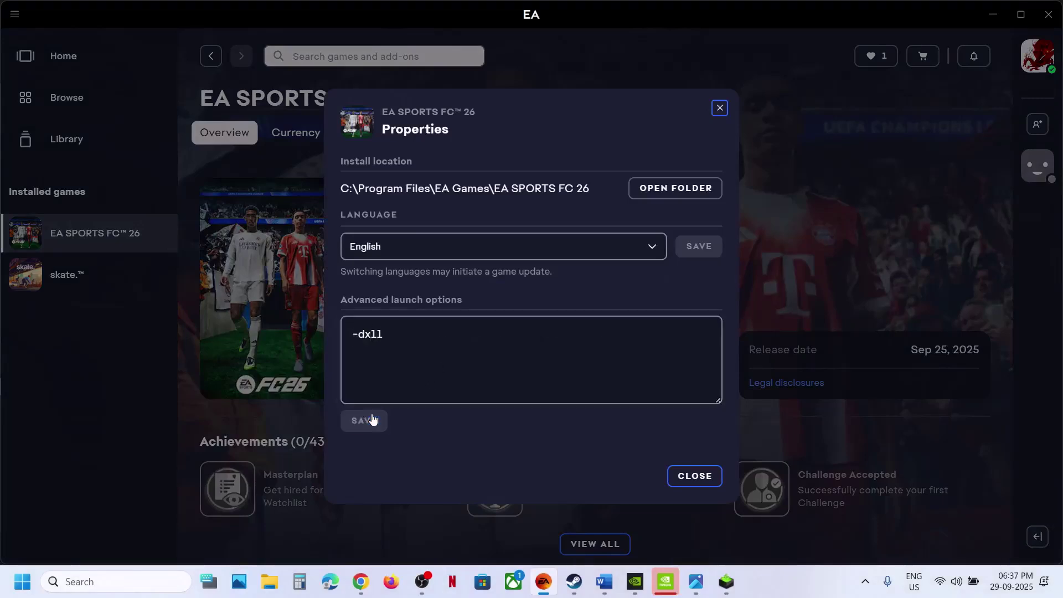
Step: Change the EA SPORTS FC 26 advanced launch option to -dx12 and save it
{"action": "left_click", "coordinate": [396, 334]}
{"action": "key", "text": "BackSpace"}
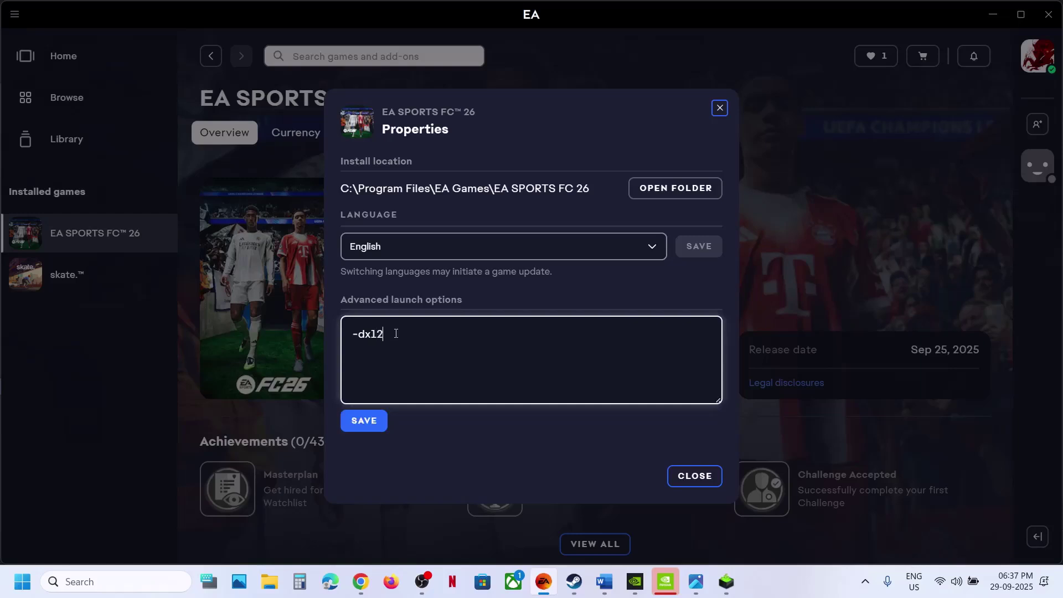
{"action": "type", "text": "2"}
{"action": "left_click", "coordinate": [367, 420]}
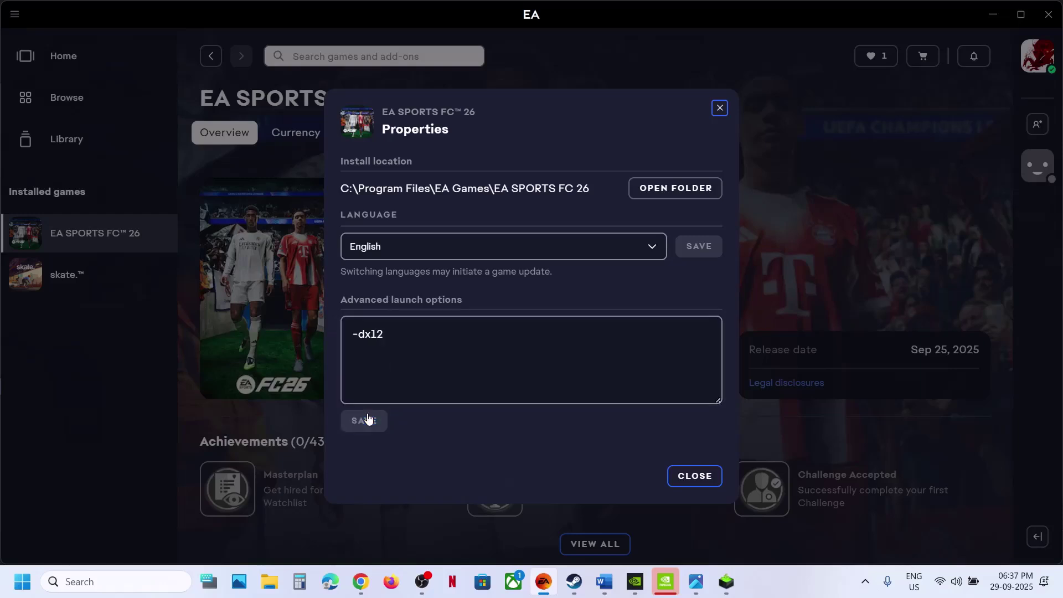
Step: Clear the advanced launch options of EA SPORTS FC 26, save and close the properties
{"action": "left_click", "coordinate": [422, 317]}
{"action": "key", "text": "BackSpace"}
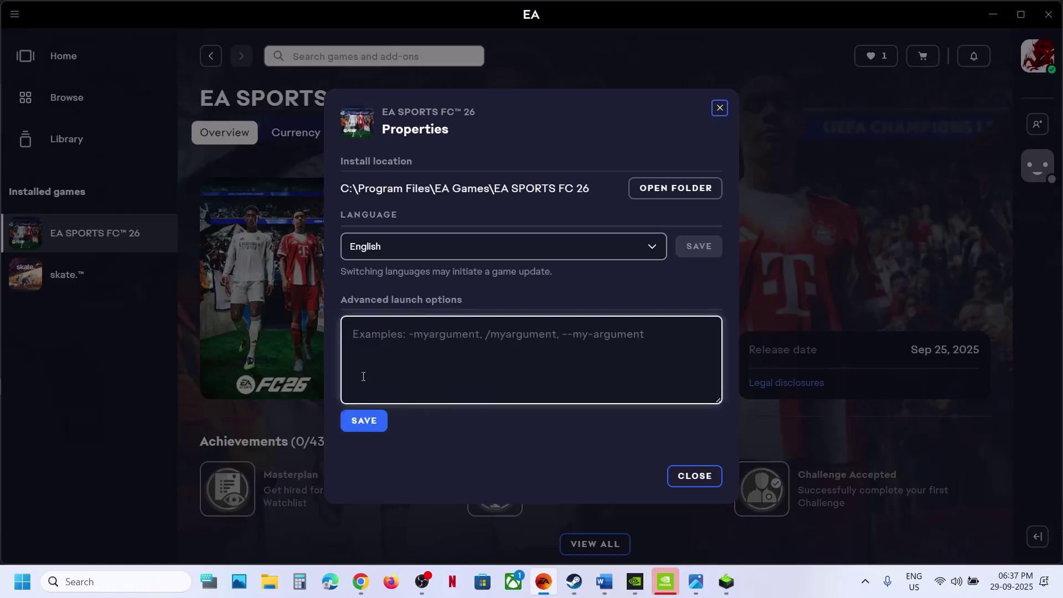
{"action": "left_click", "coordinate": [370, 431]}
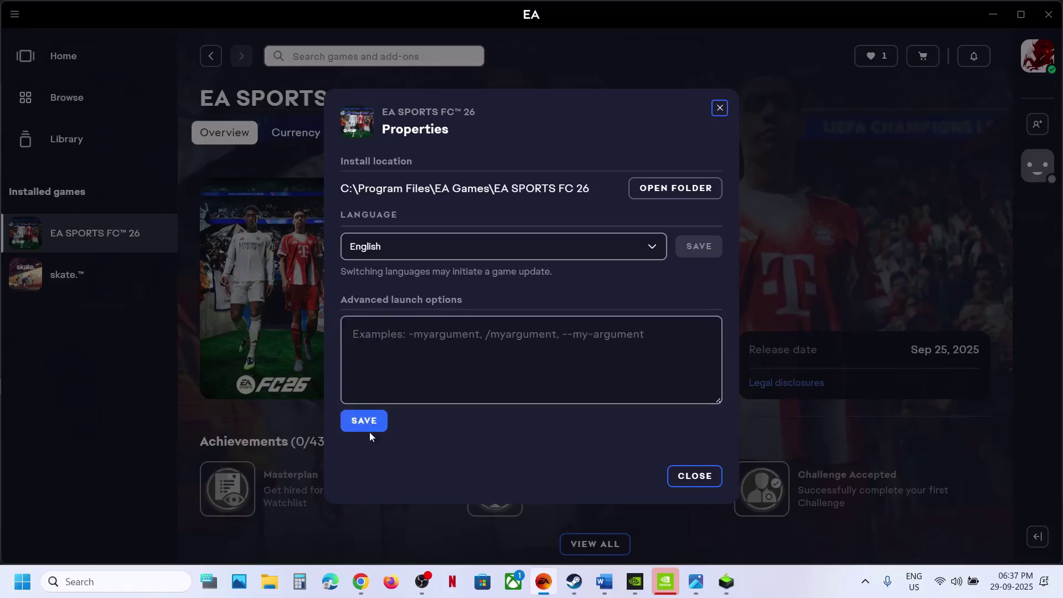
{"action": "left_click", "coordinate": [680, 476]}
Step: Switch to the DirectX Error document in Word and read Step 4, selecting its text on the FPS lock and graphics settings
{"action": "left_click", "coordinate": [604, 581]}
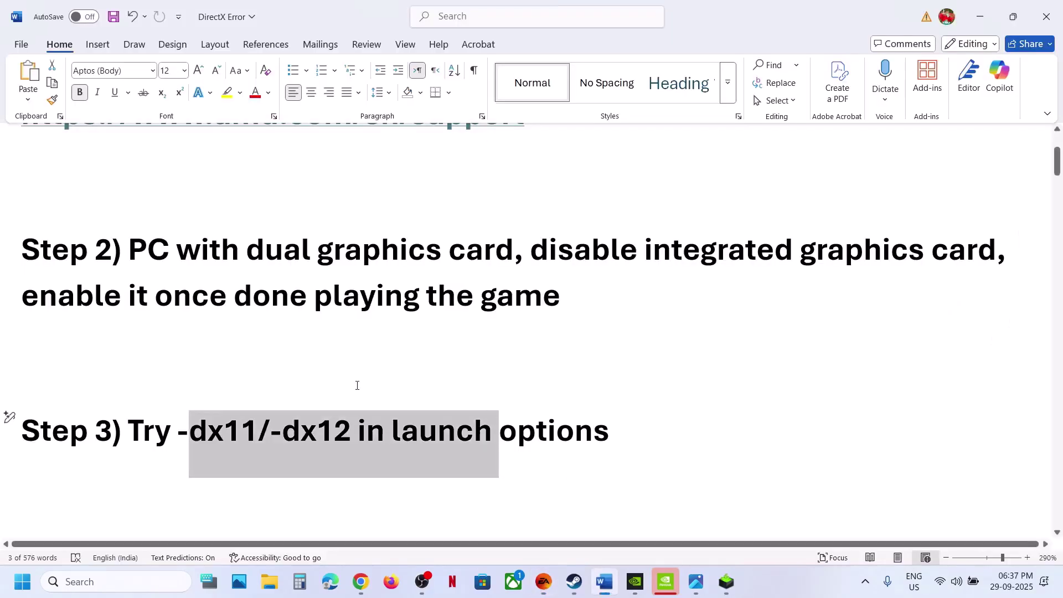
{"action": "scroll", "coordinate": [357, 385], "scroll_direction": "down", "scroll_amount": 4}
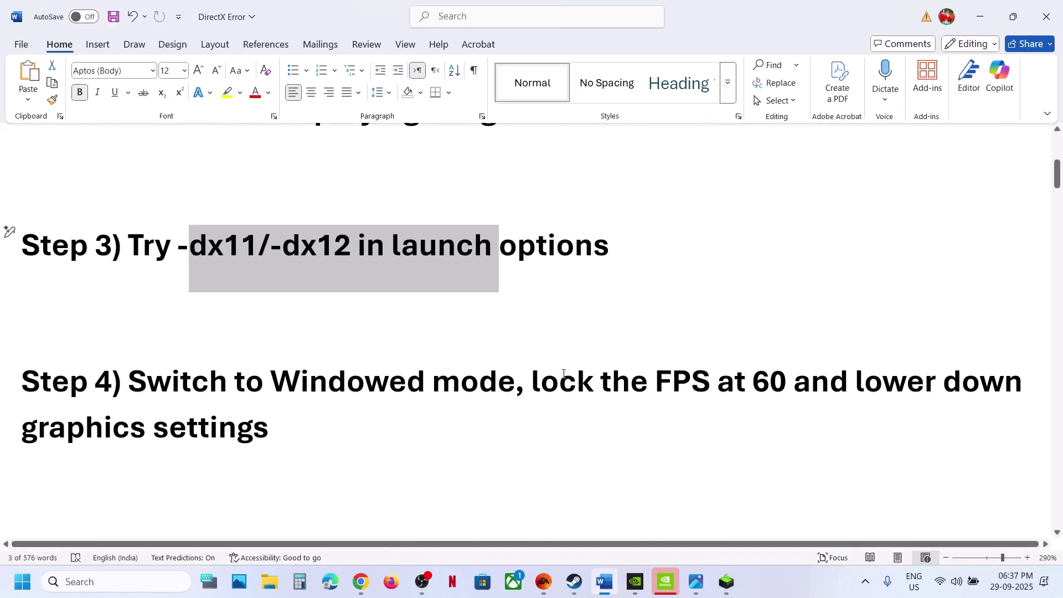
{"action": "left_click_drag", "start_coordinate": [563, 374], "coordinate": [272, 443]}
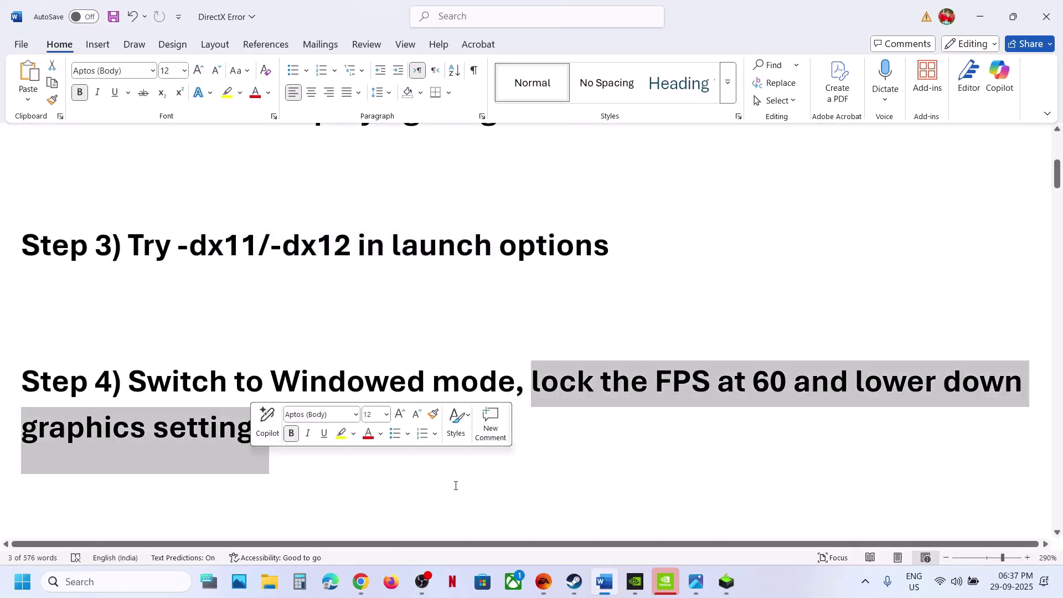
Step: Launch EA SPORTS FC 26 from the EA app and open the game's Display settings
{"action": "left_click", "coordinate": [544, 581]}
{"action": "left_click", "coordinate": [665, 386]}
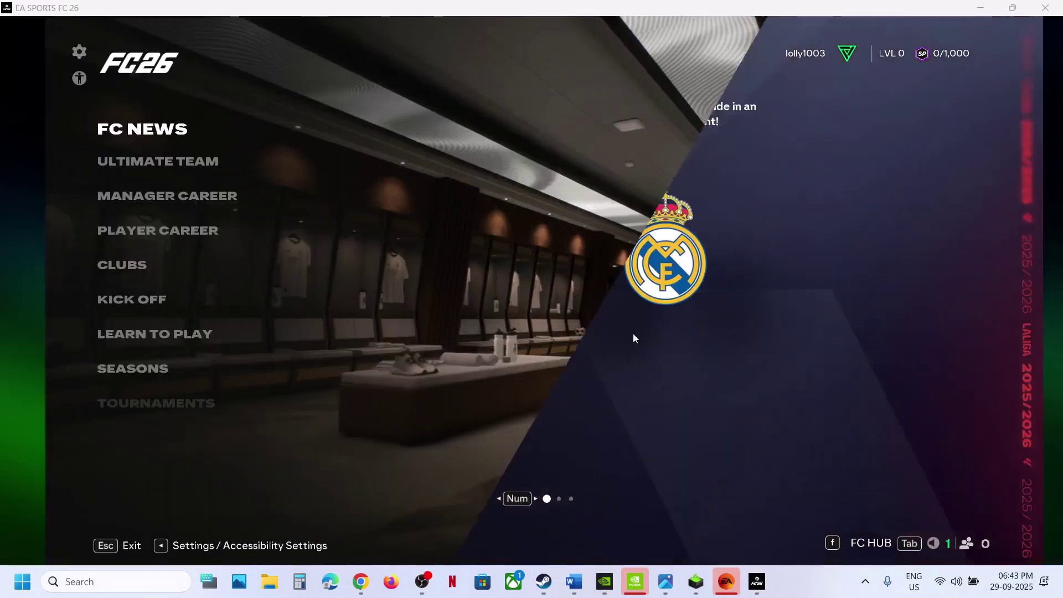
{"action": "left_click", "coordinate": [78, 52]}
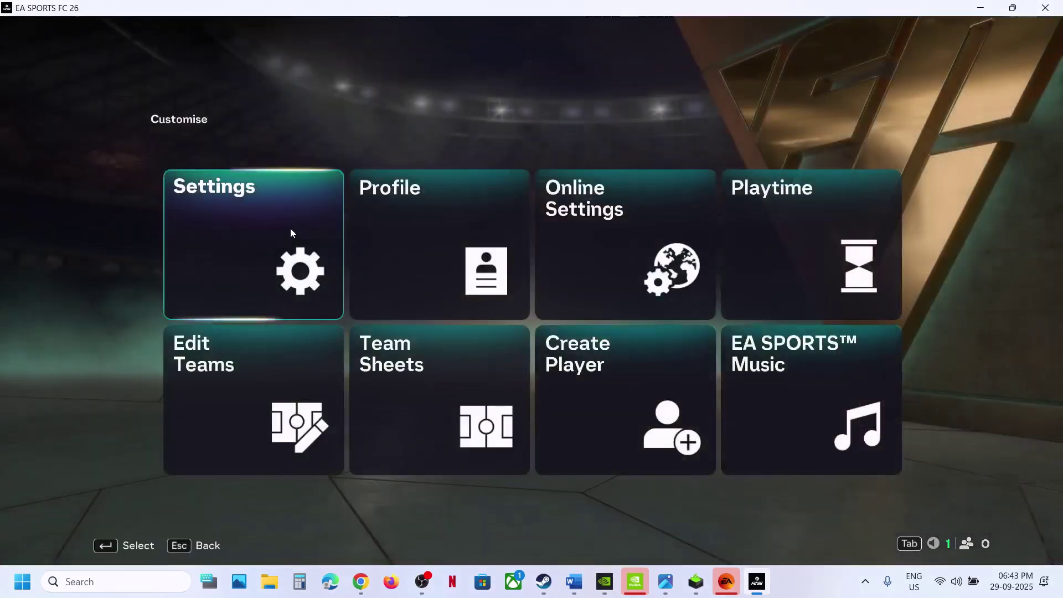
{"action": "left_click", "coordinate": [290, 228]}
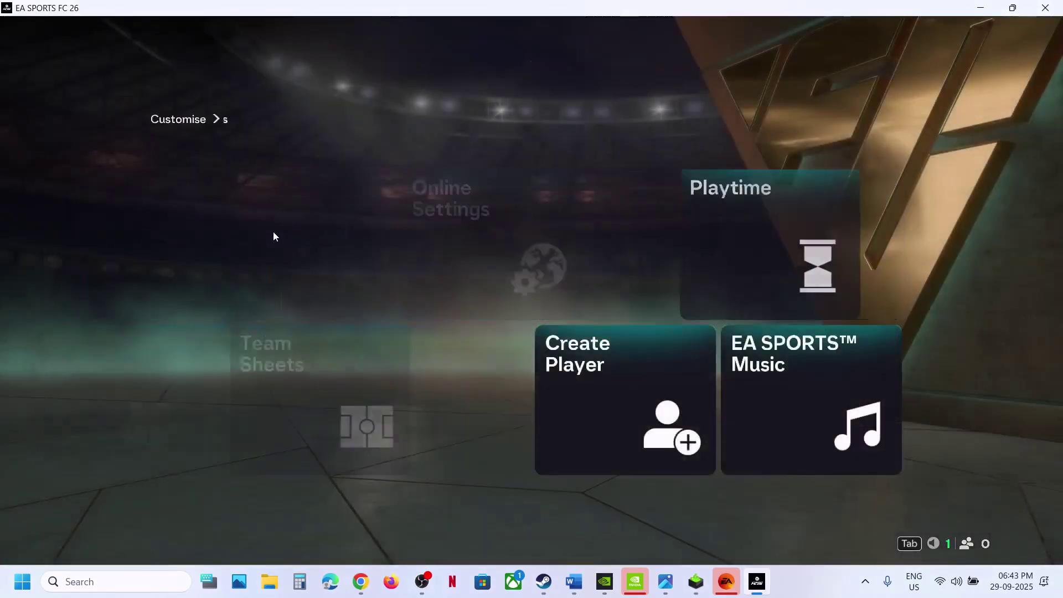
{"action": "left_click", "coordinate": [596, 267]}
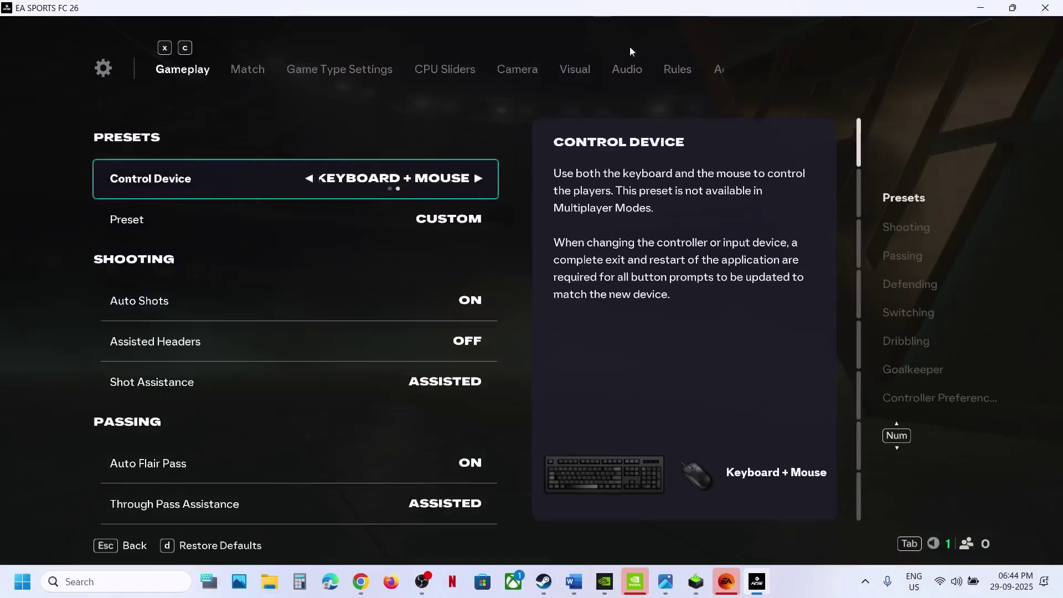
{"action": "left_click", "coordinate": [679, 71]}
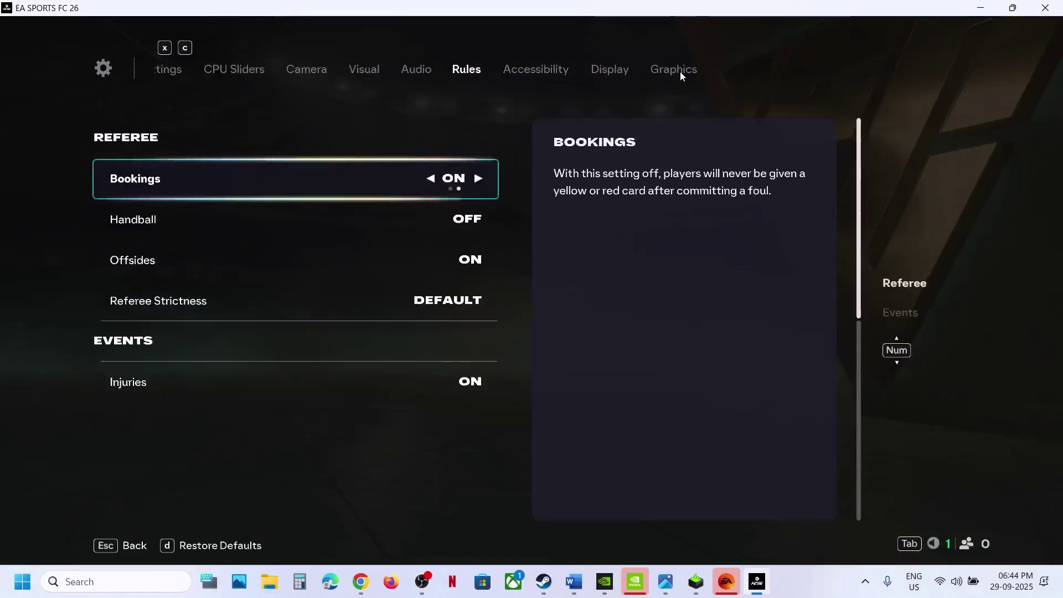
{"action": "left_click", "coordinate": [620, 72]}
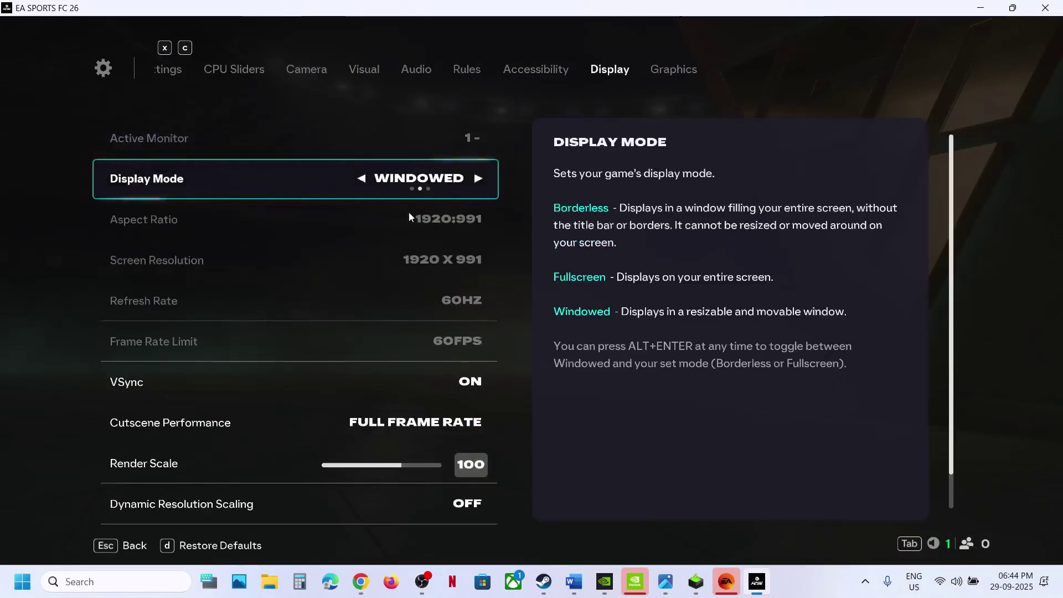
Step: Set the display mode to Full Screen, turn VSync off, and apply and keep the changes
{"action": "left_click", "coordinate": [477, 180]}
{"action": "left_click", "coordinate": [477, 179]}
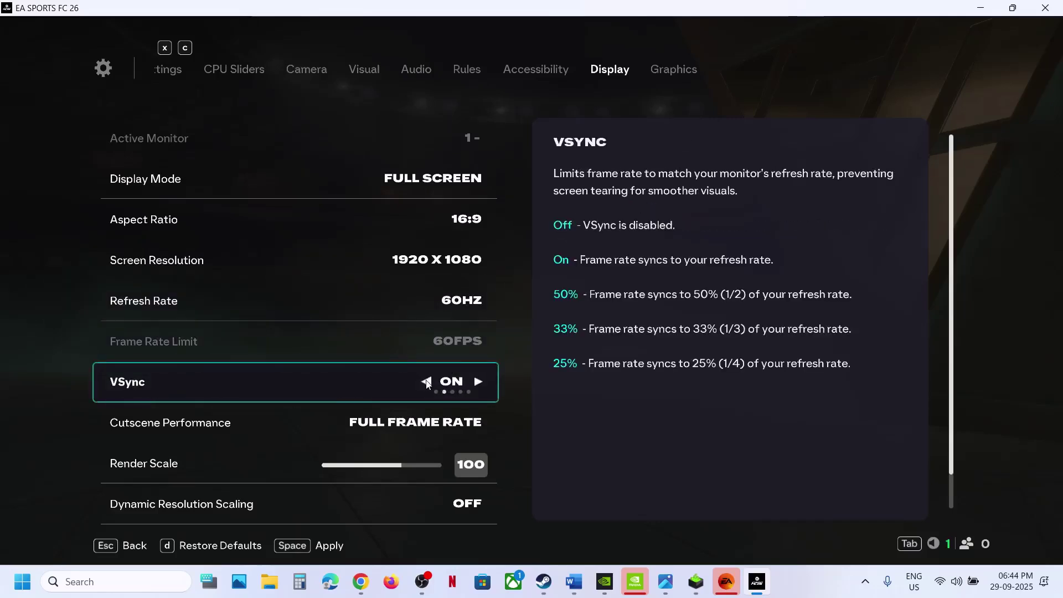
{"action": "left_click", "coordinate": [427, 382]}
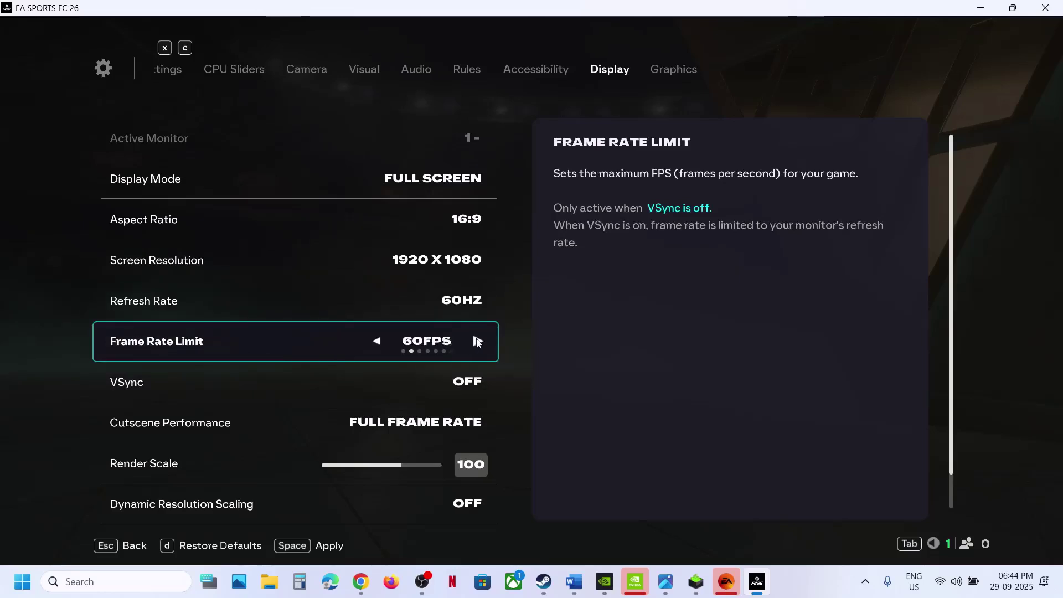
{"action": "left_click", "coordinate": [292, 546]}
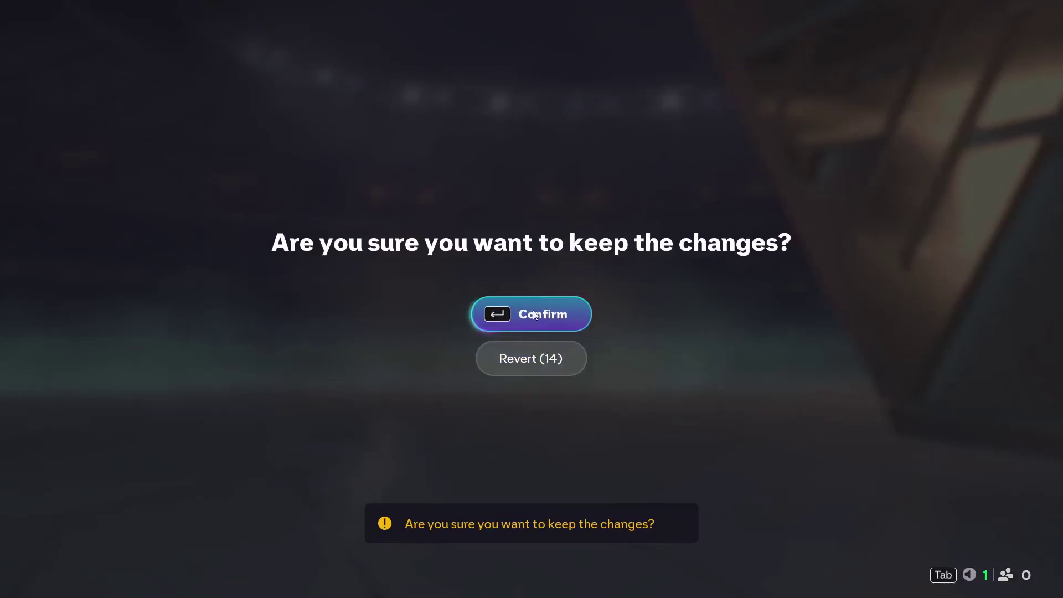
{"action": "left_click", "coordinate": [533, 310]}
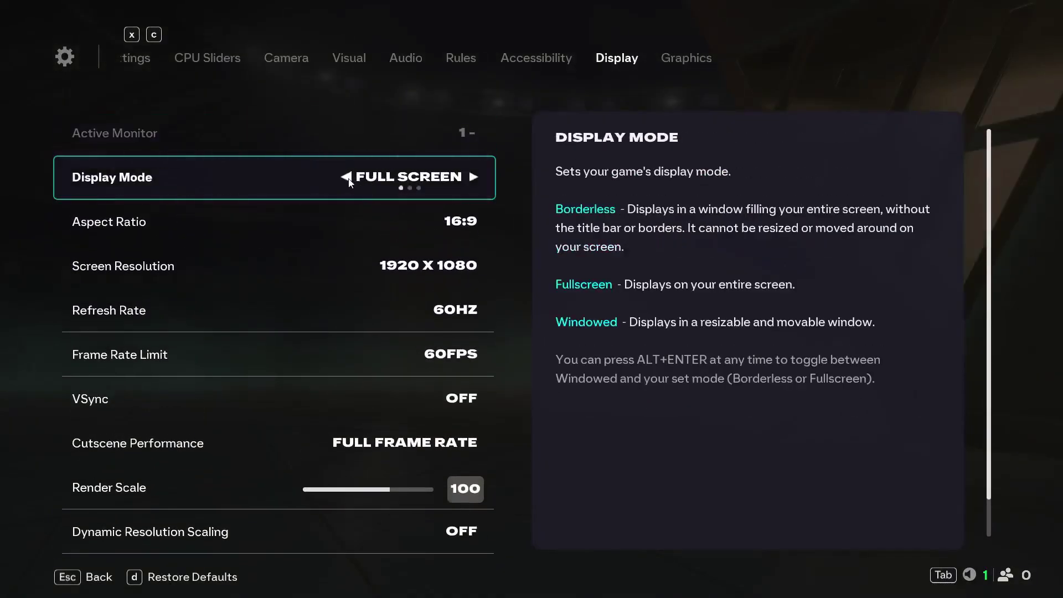
Step: Set the display mode to Windowed, and apply and keep the change
{"action": "left_click", "coordinate": [349, 180]}
{"action": "left_click", "coordinate": [349, 180]}
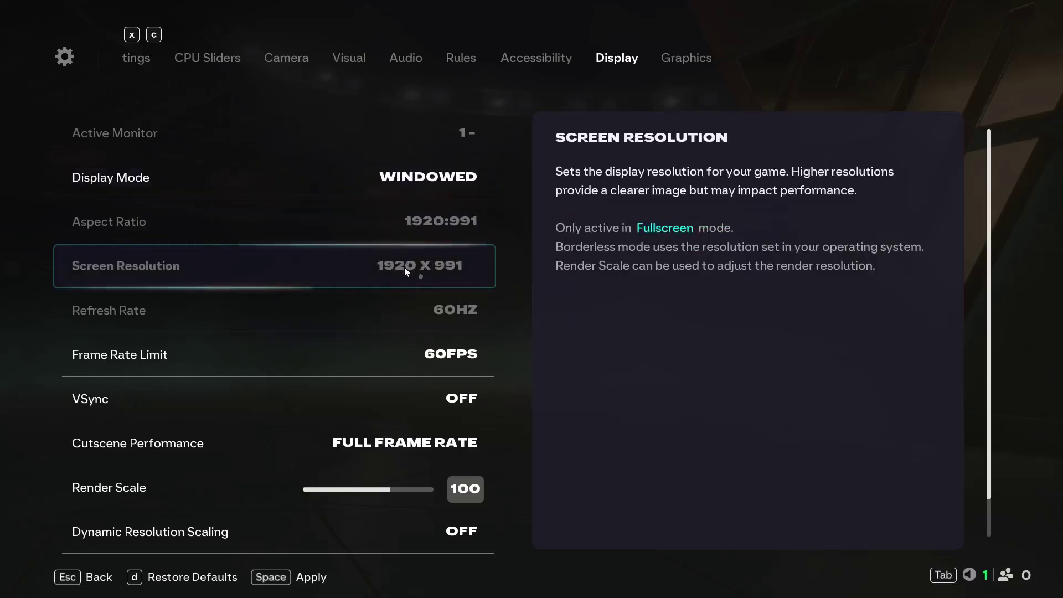
{"action": "left_click", "coordinate": [309, 577]}
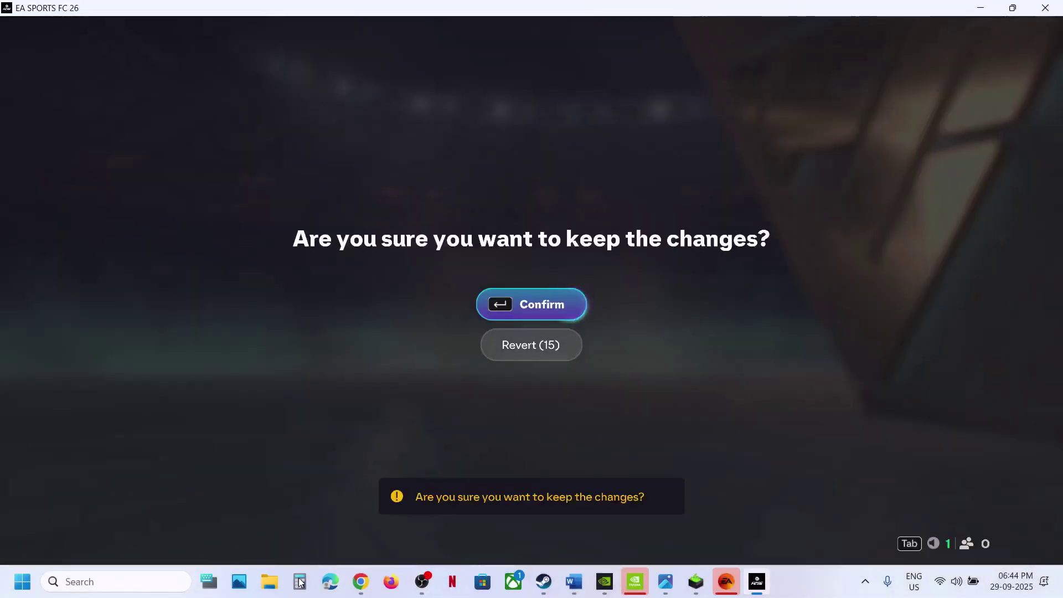
{"action": "left_click", "coordinate": [548, 299]}
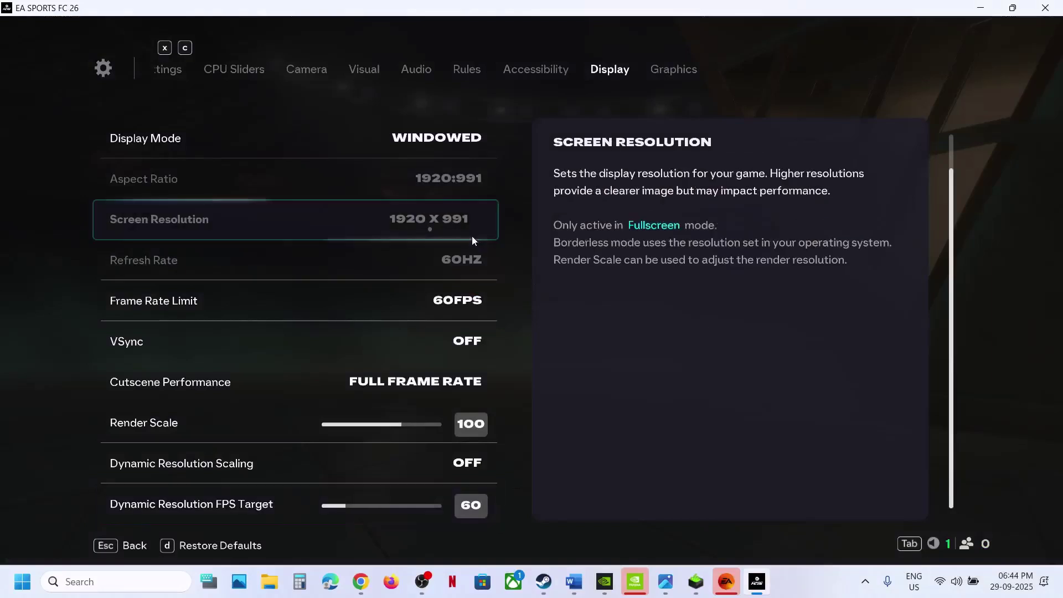
Step: Set the game's graphics preset to Medium, apply the change and exit EA SPORTS FC 26
{"action": "left_click", "coordinate": [672, 68]}
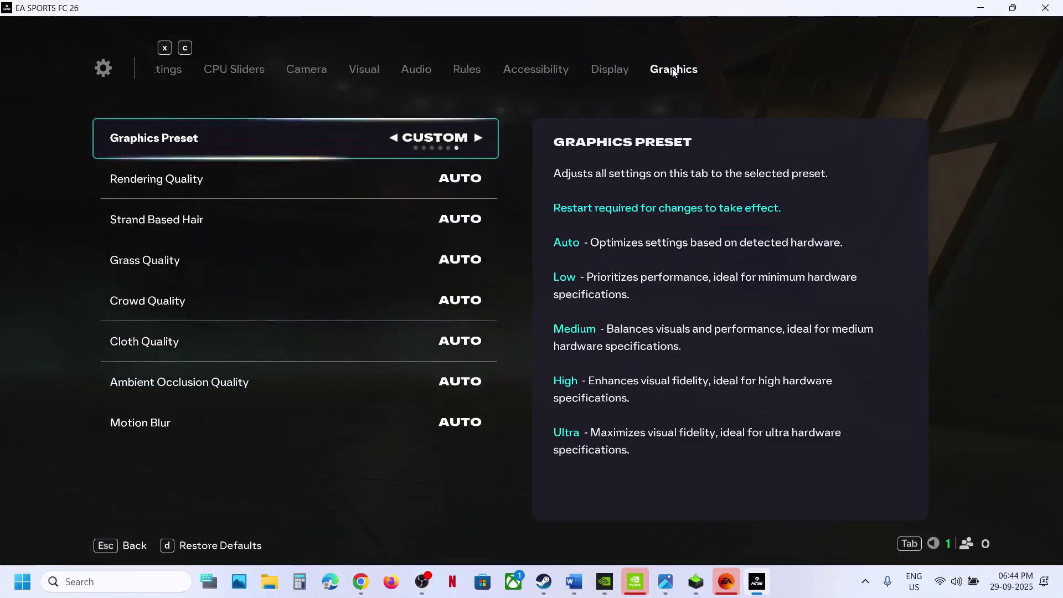
{"action": "left_click", "coordinate": [393, 138]}
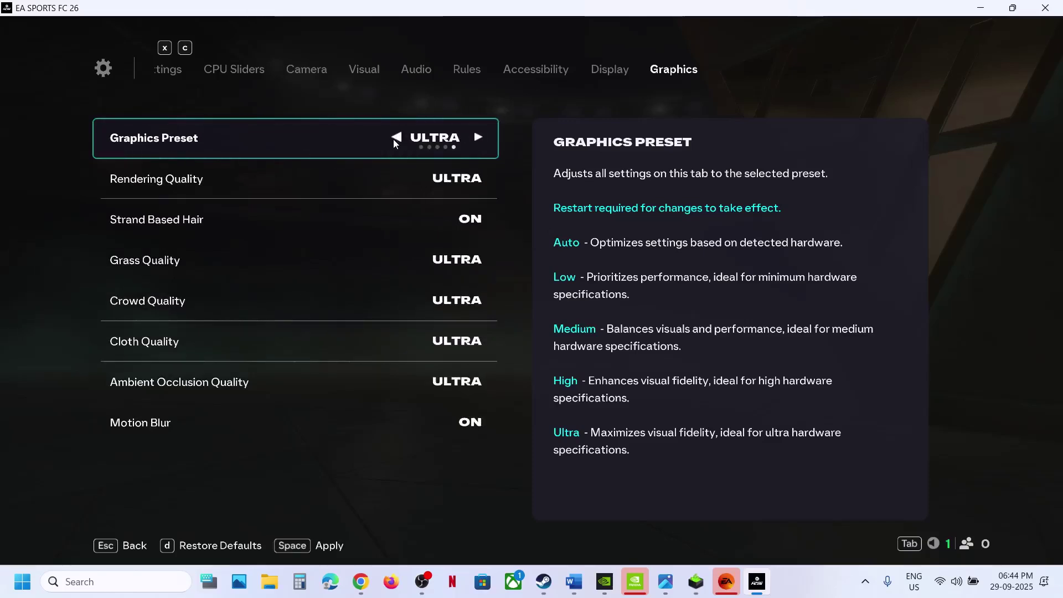
{"action": "left_click", "coordinate": [393, 139]}
{"action": "left_click", "coordinate": [395, 137]}
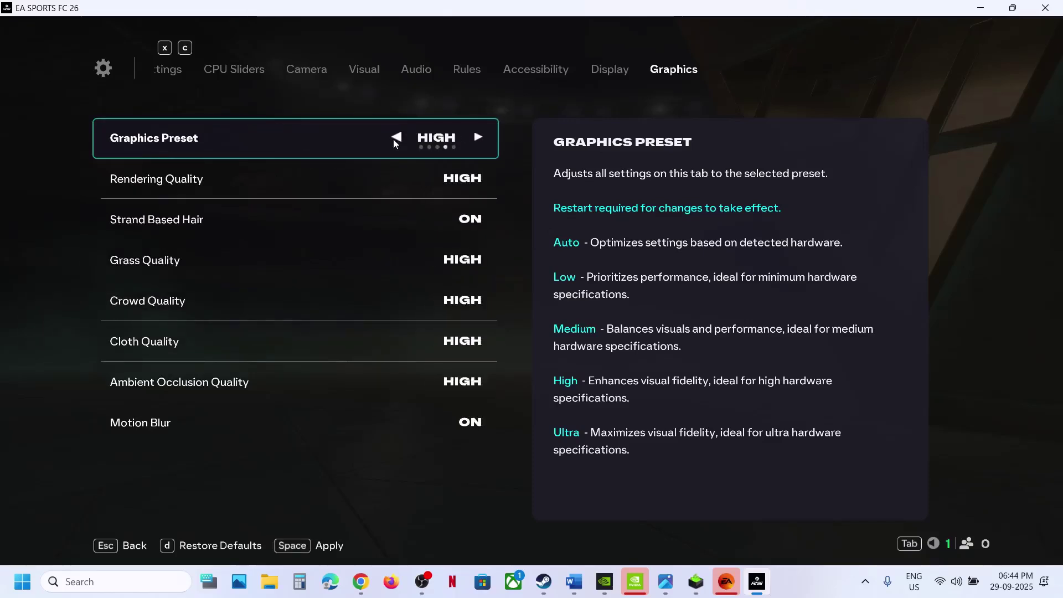
{"action": "left_click", "coordinate": [395, 137]}
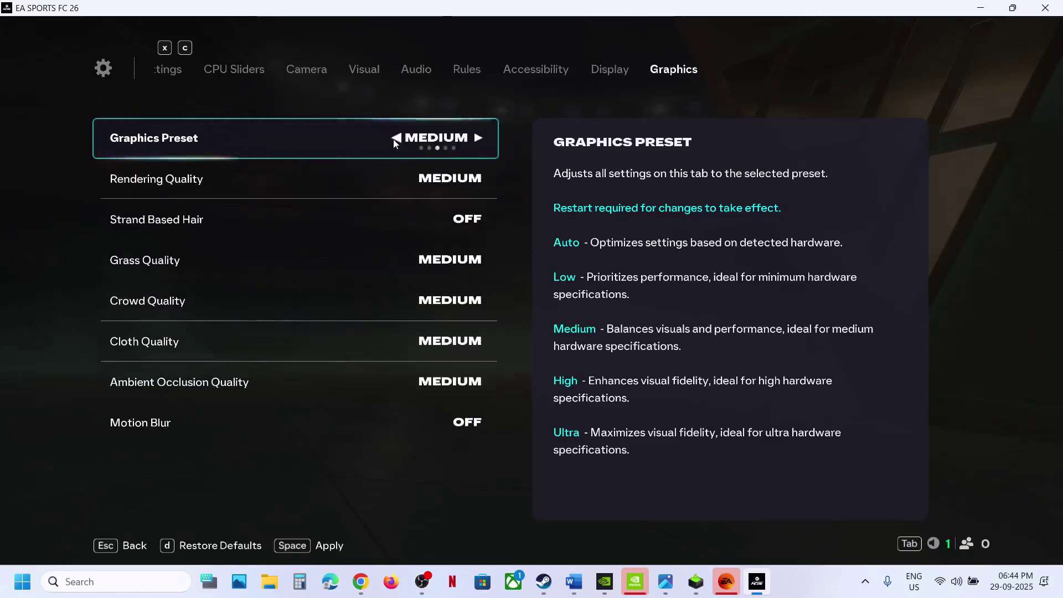
{"action": "left_click", "coordinate": [478, 138]}
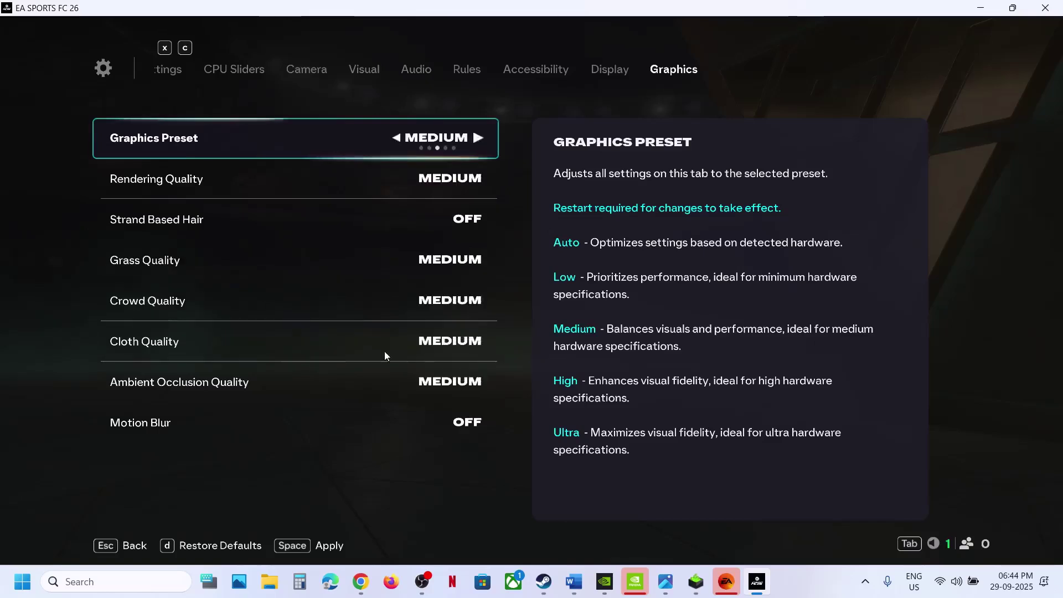
{"action": "left_click", "coordinate": [309, 544]}
{"action": "key", "text": "Up"}
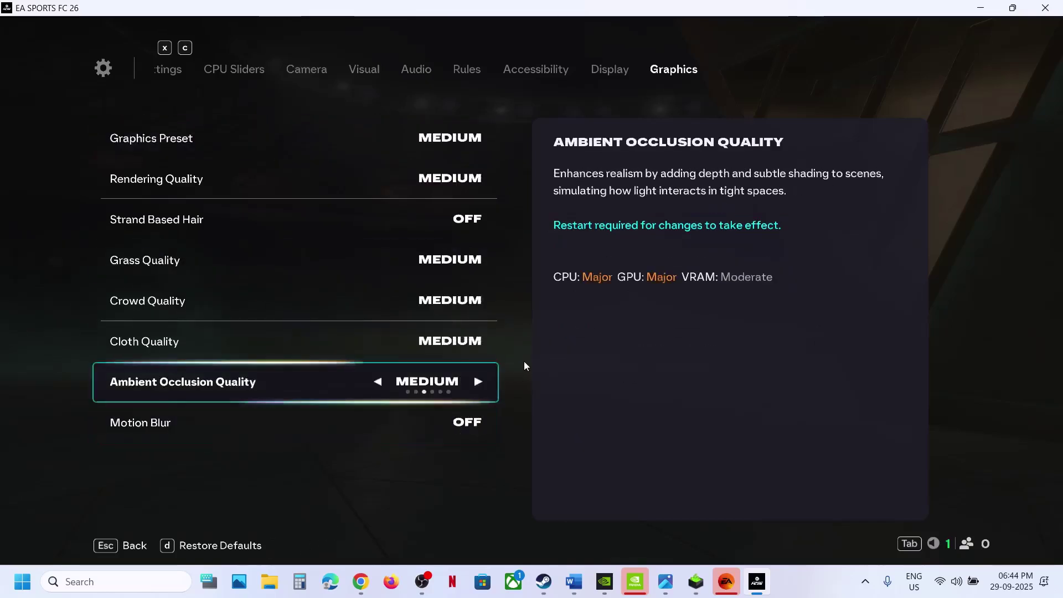
{"action": "key", "text": "Escape"}
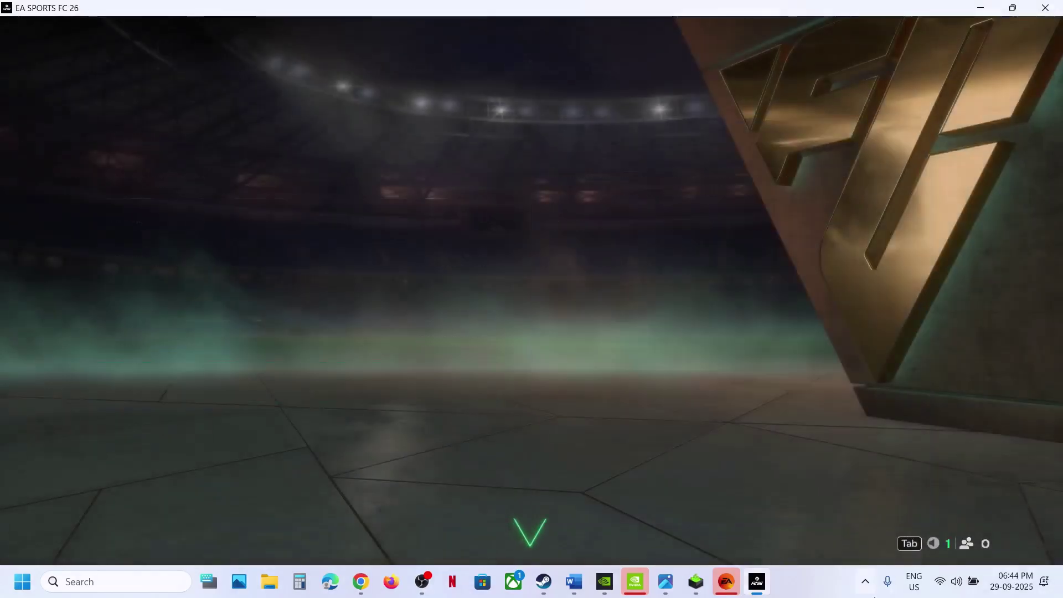
{"action": "key", "text": "alt+F4"}
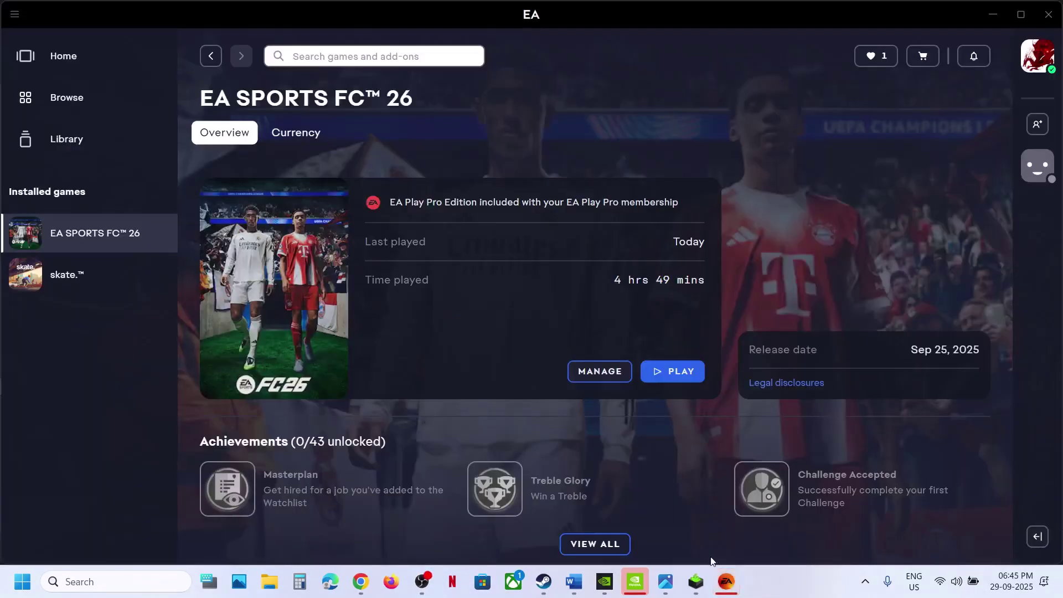
Step: Switch to the DirectX Error document in Word and read Step 5, selecting its text on lowering the monitor refresh rate
{"action": "left_click", "coordinate": [574, 581]}
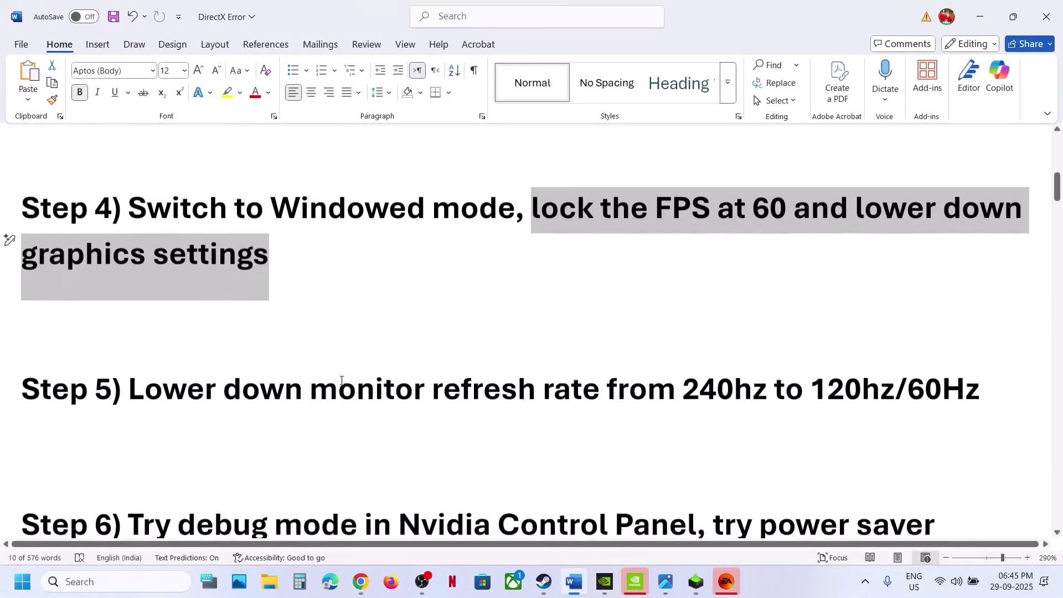
{"action": "scroll", "coordinate": [342, 380], "scroll_direction": "up", "scroll_amount": 1}
{"action": "left_click_drag", "start_coordinate": [299, 429], "coordinate": [694, 430]}
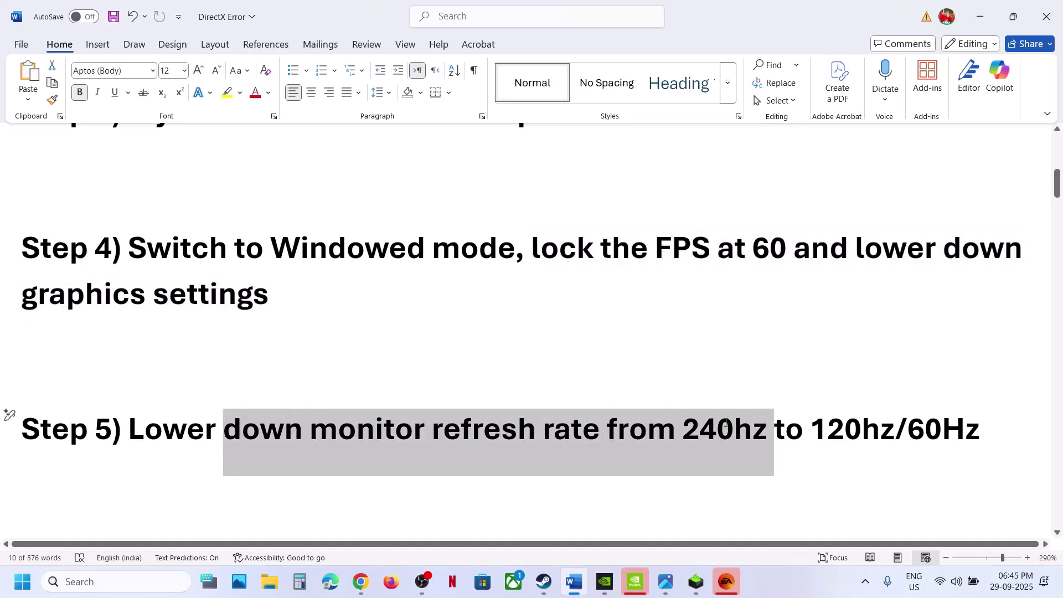
{"action": "left_click_drag", "start_coordinate": [726, 422], "coordinate": [731, 424]}
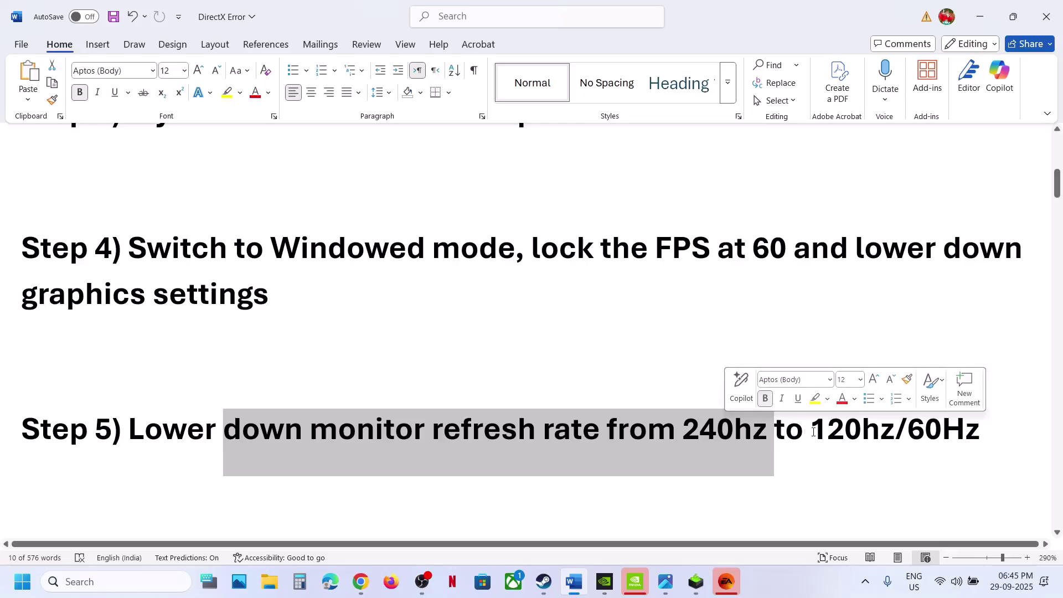
{"action": "left_click_drag", "start_coordinate": [813, 431], "coordinate": [980, 432]}
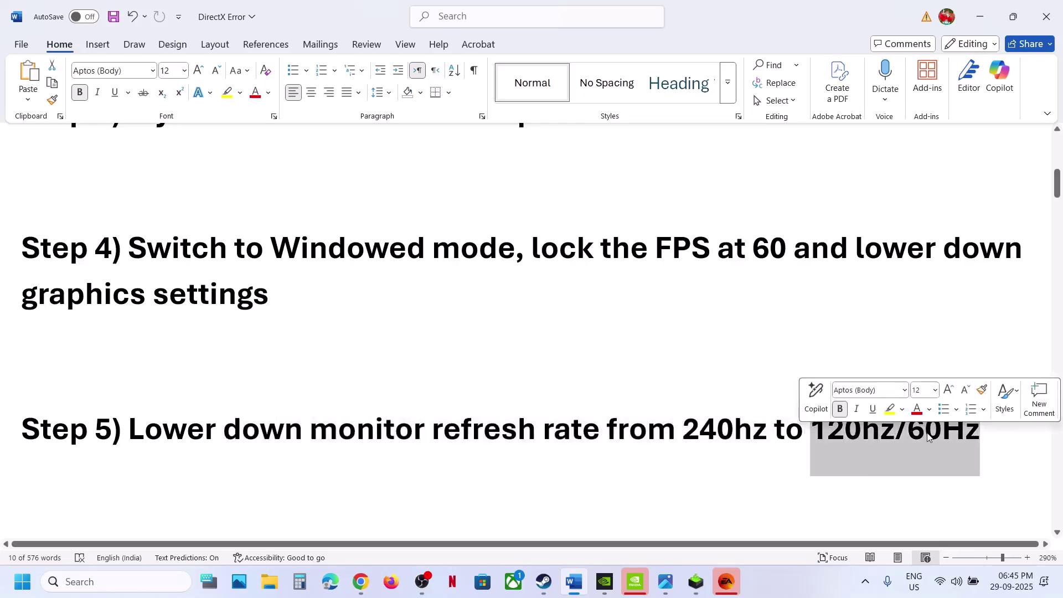
{"action": "left_click", "coordinate": [722, 446]}
Step: Choose a 60.01 Hz refresh rate in the Windows advanced display settings and close Settings
{"action": "key", "text": "super+i"}
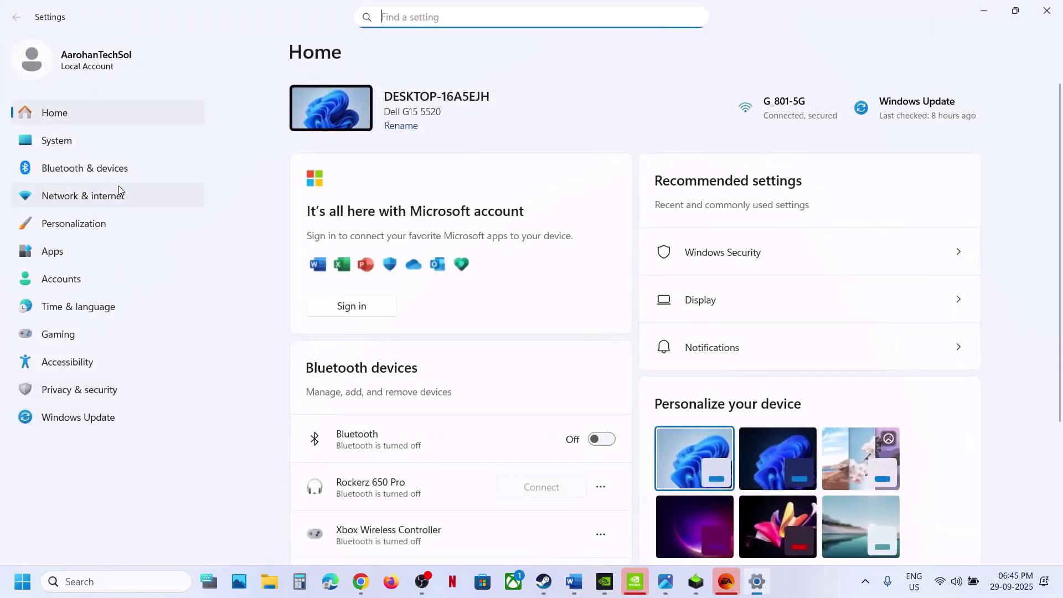
{"action": "left_click", "coordinate": [86, 147]}
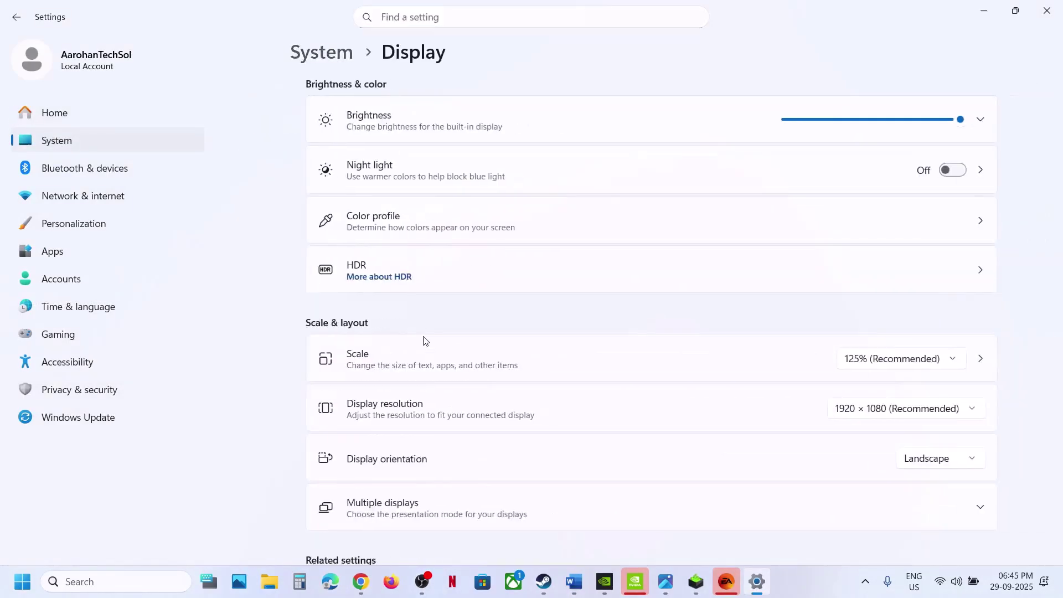
{"action": "scroll", "coordinate": [424, 339], "scroll_direction": "down", "scroll_amount": 5}
{"action": "left_click", "coordinate": [356, 279]}
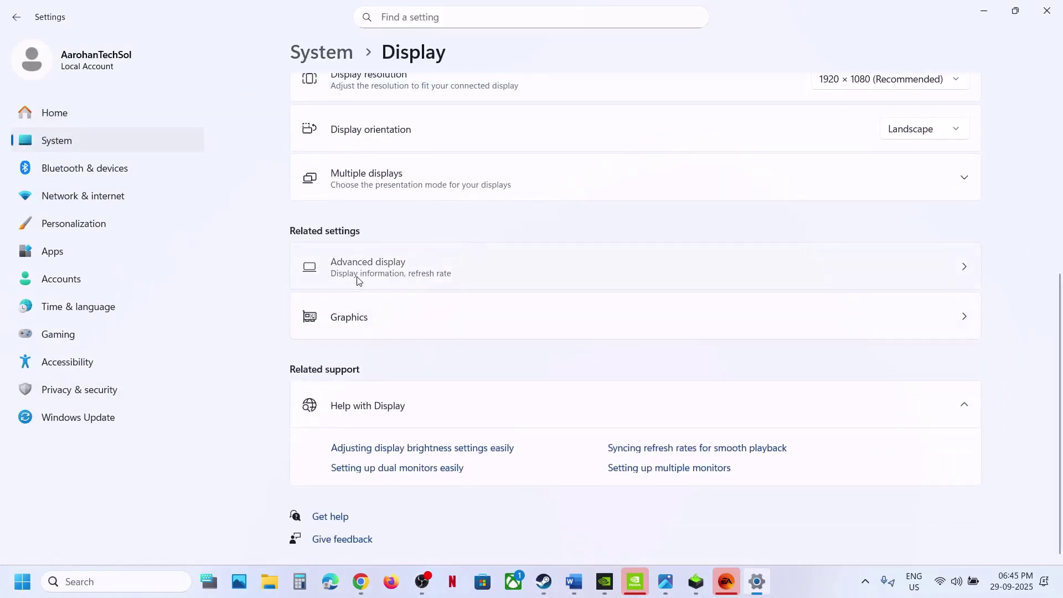
{"action": "left_click", "coordinate": [905, 377]}
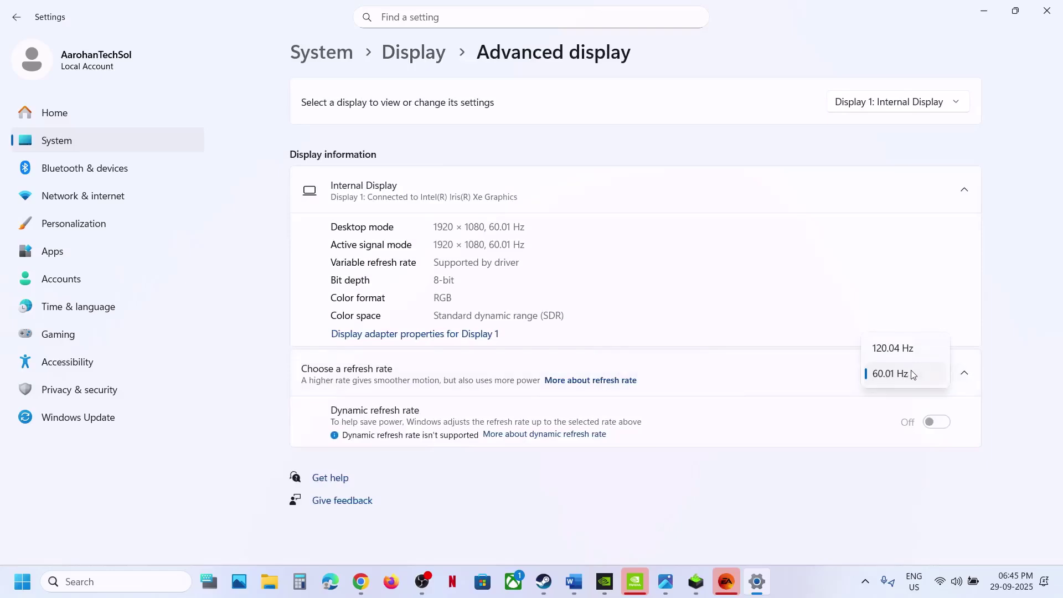
{"action": "left_click", "coordinate": [905, 375]}
{"action": "left_click", "coordinate": [1053, 12]}
Step: Select Step 6's text on debug mode in the document, and open NVIDIA Control Panel maximized from the desktop
{"action": "scroll", "coordinate": [308, 319], "scroll_direction": "down", "scroll_amount": 3}
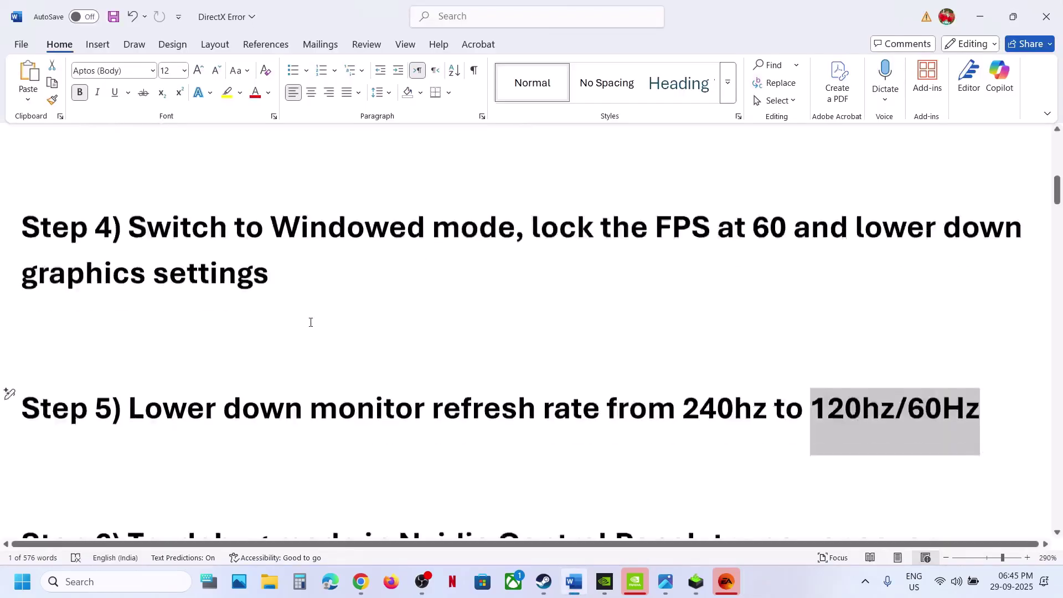
{"action": "left_click_drag", "start_coordinate": [142, 364], "coordinate": [556, 346]}
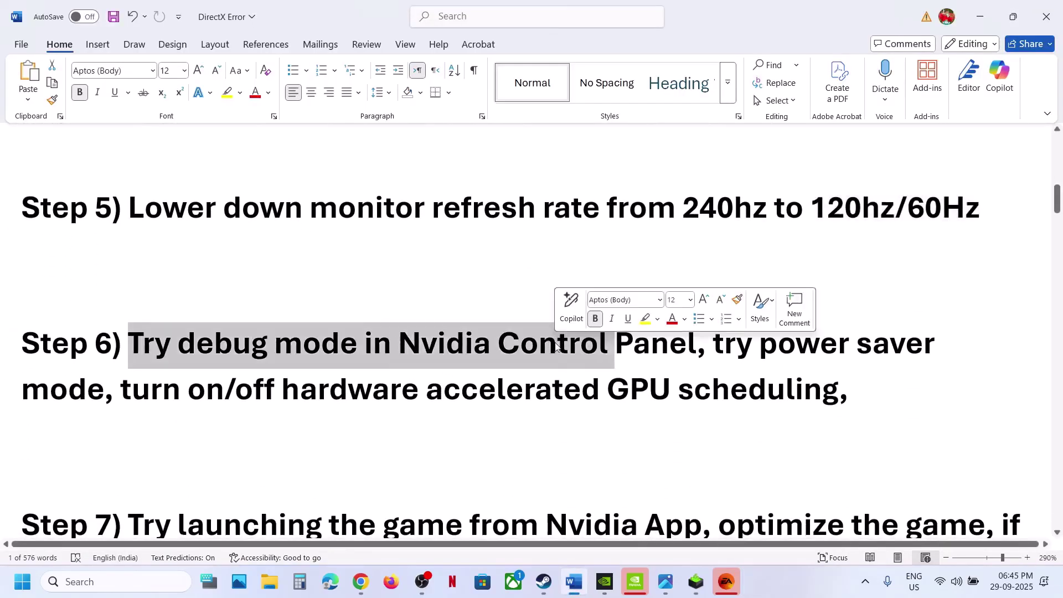
{"action": "key", "text": "super+d"}
{"action": "right_click", "coordinate": [397, 373]}
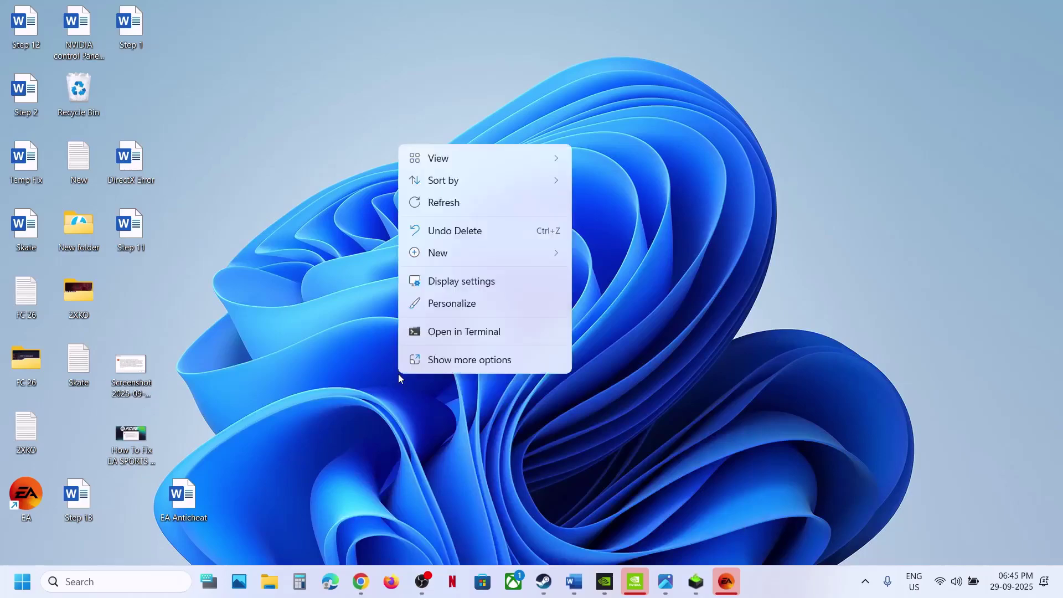
{"action": "left_click", "coordinate": [459, 361]}
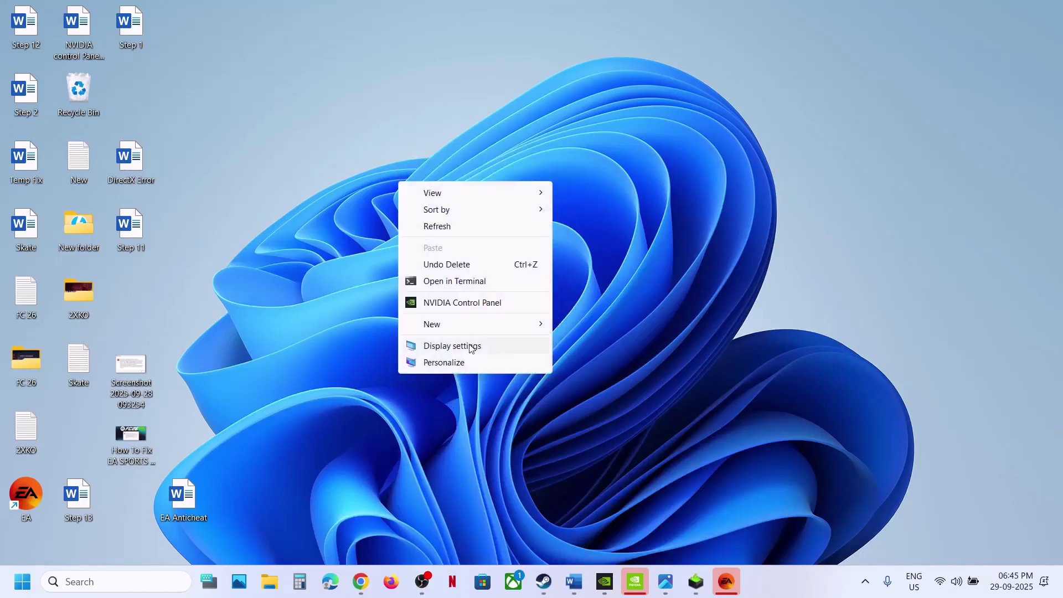
{"action": "left_click", "coordinate": [440, 302]}
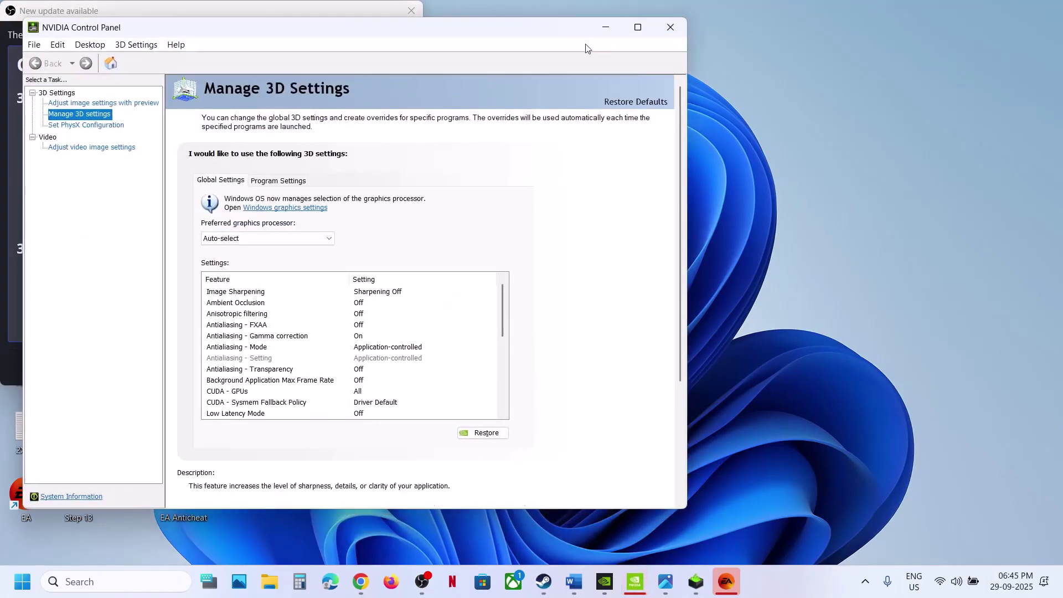
{"action": "left_click", "coordinate": [639, 28]}
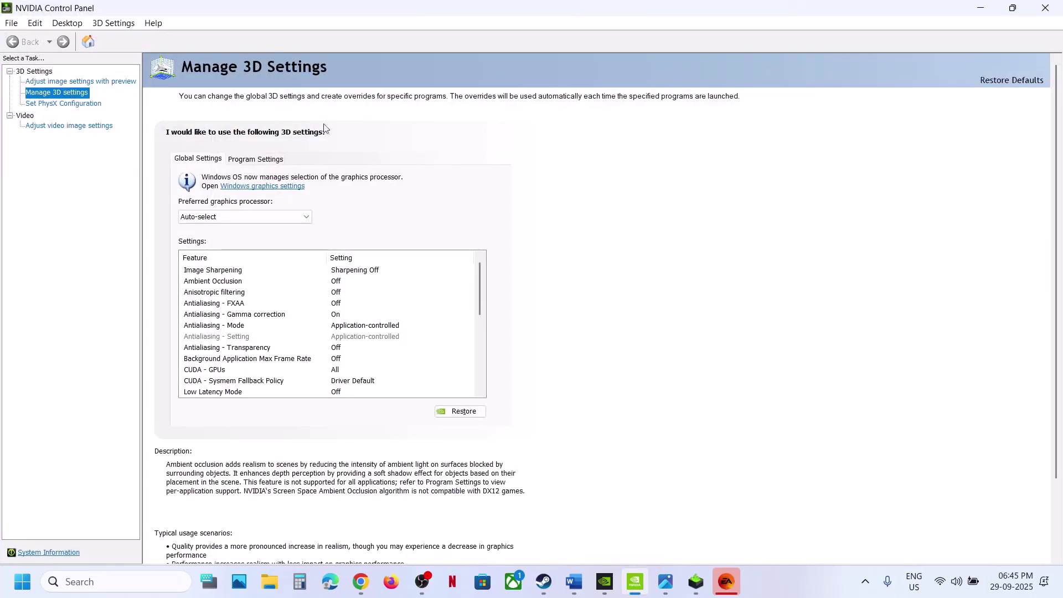
Step: Turn on Debug Mode in NVIDIA Control Panel
{"action": "left_click", "coordinate": [161, 25]}
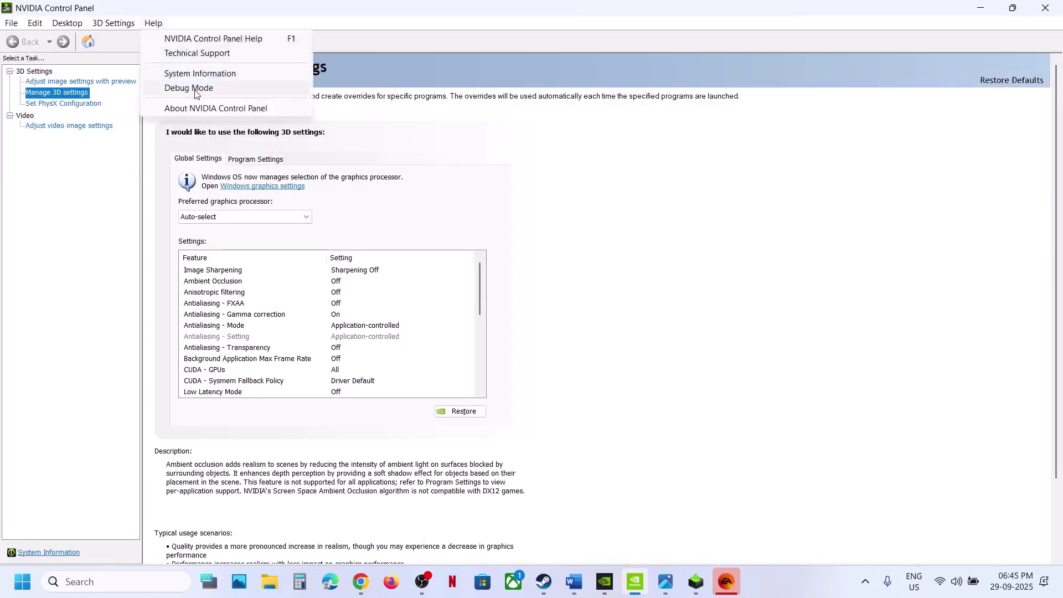
{"action": "left_click", "coordinate": [195, 89]}
{"action": "left_click", "coordinate": [154, 25]}
Step: Select Step 6's text on power saver mode in Word, and open Power Options in the Windows Control Panel
{"action": "left_click", "coordinate": [574, 581]}
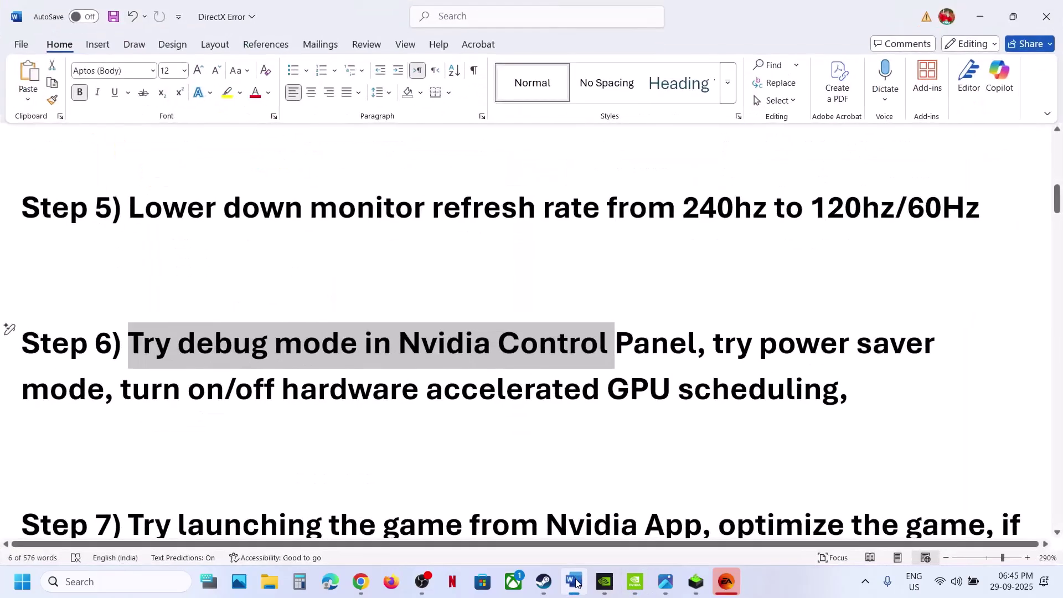
{"action": "left_click_drag", "start_coordinate": [728, 349], "coordinate": [94, 406]}
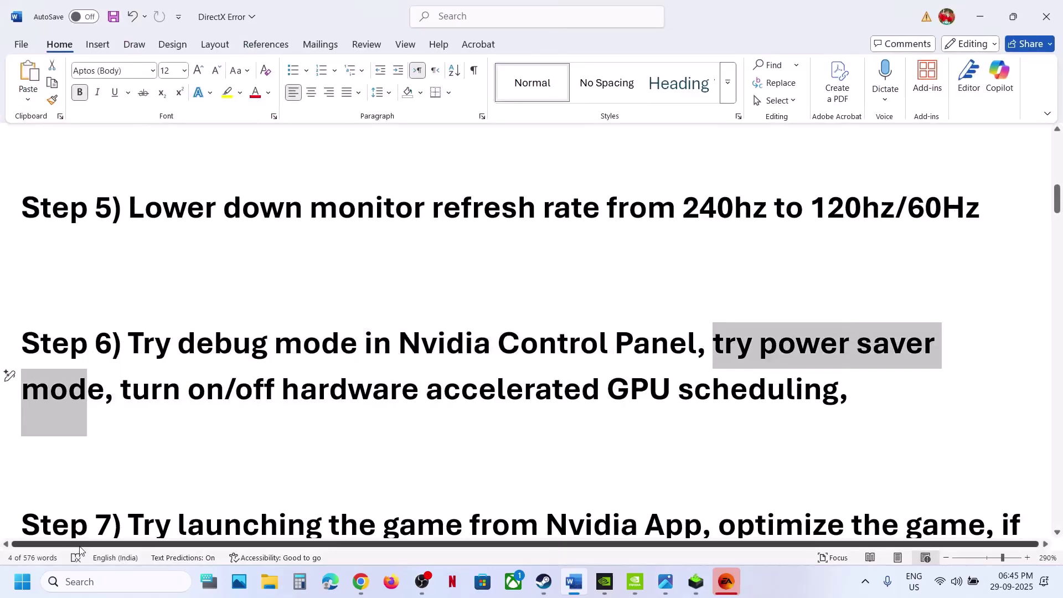
{"action": "left_click", "coordinate": [74, 596]}
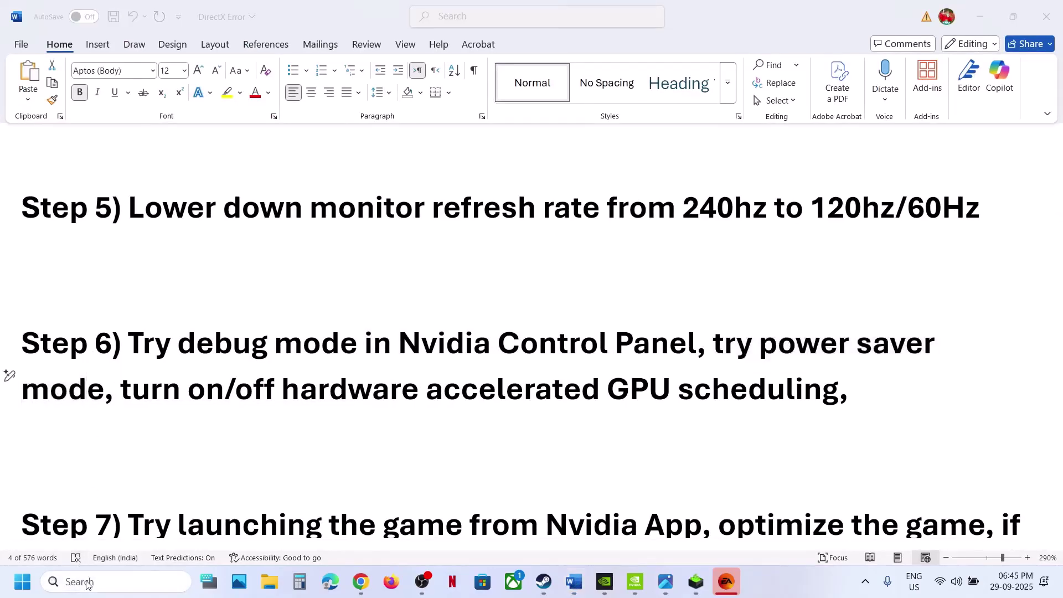
{"action": "type", "text": "control"}
{"action": "key", "text": "Return"}
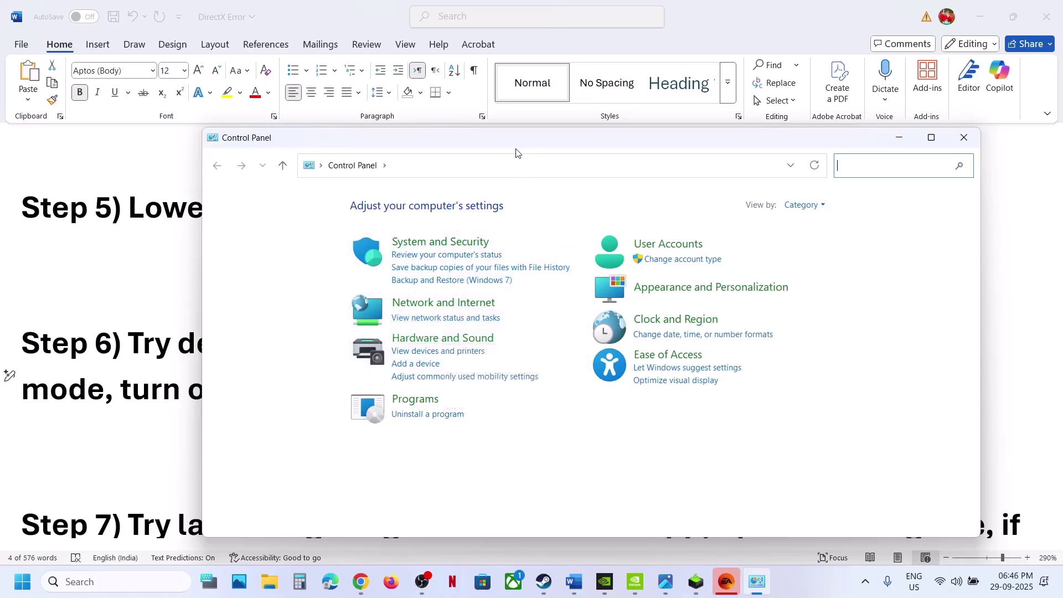
{"action": "left_click", "coordinate": [443, 339]}
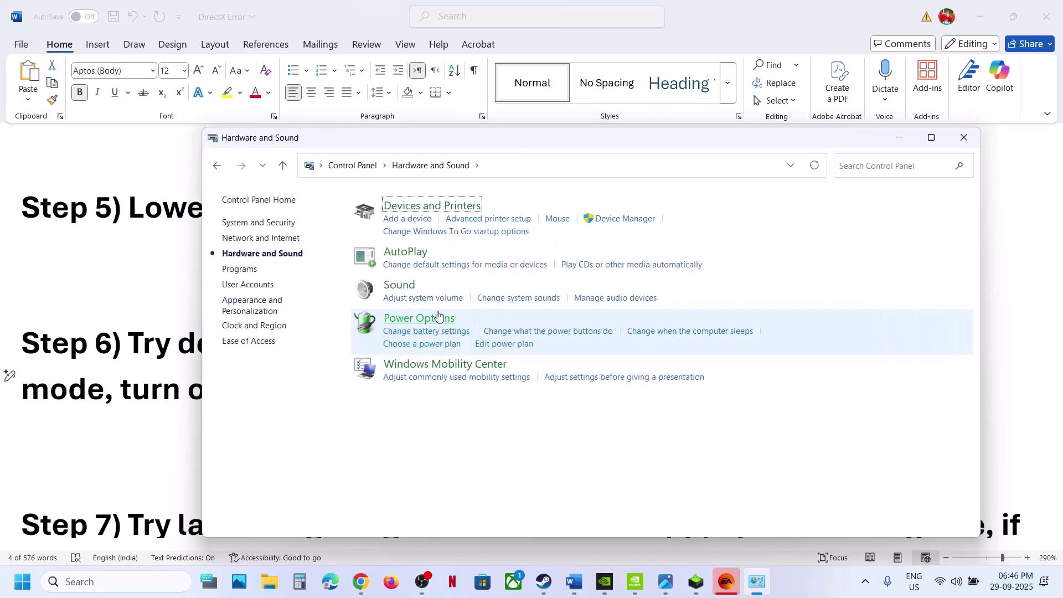
{"action": "left_click", "coordinate": [407, 318]}
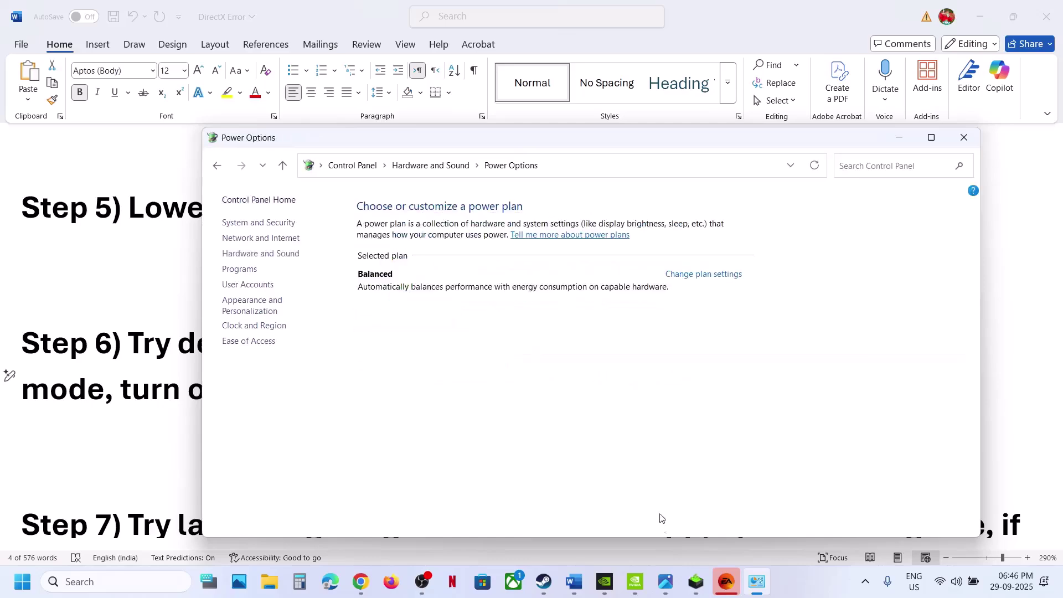
Step: Examine the available power plans in the Power Saver.jpg image, and close both the image and Power Options
{"action": "mouse_move", "coordinate": [667, 588]}
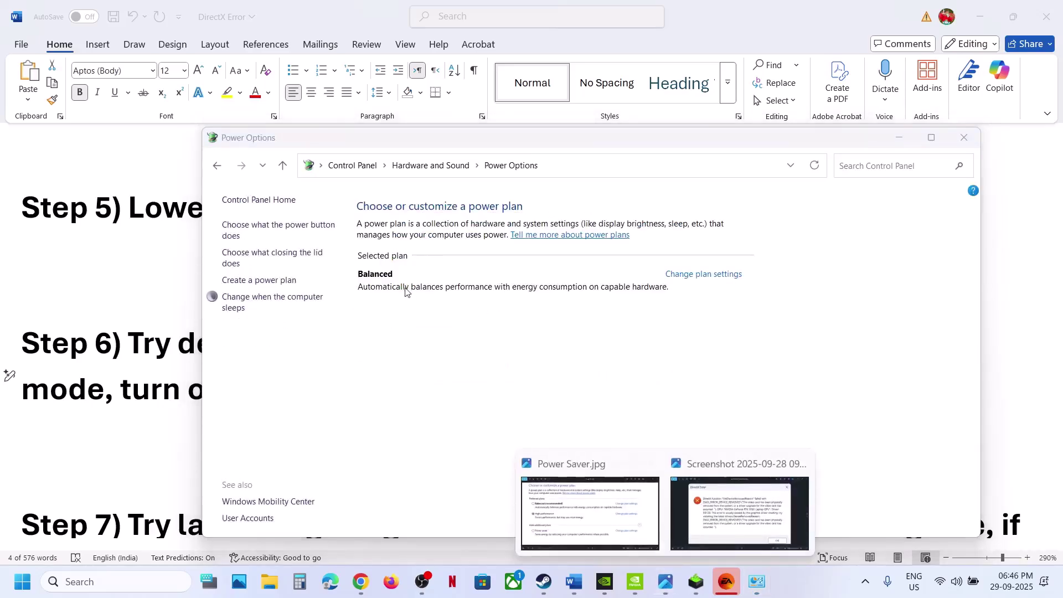
{"action": "left_click", "coordinate": [581, 480]}
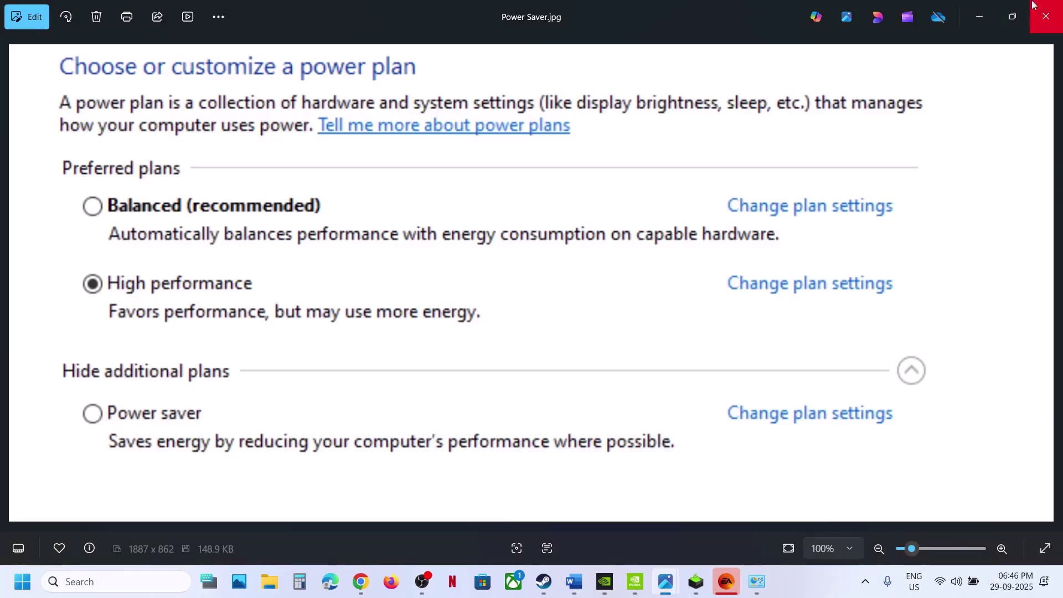
{"action": "left_click", "coordinate": [1052, 18]}
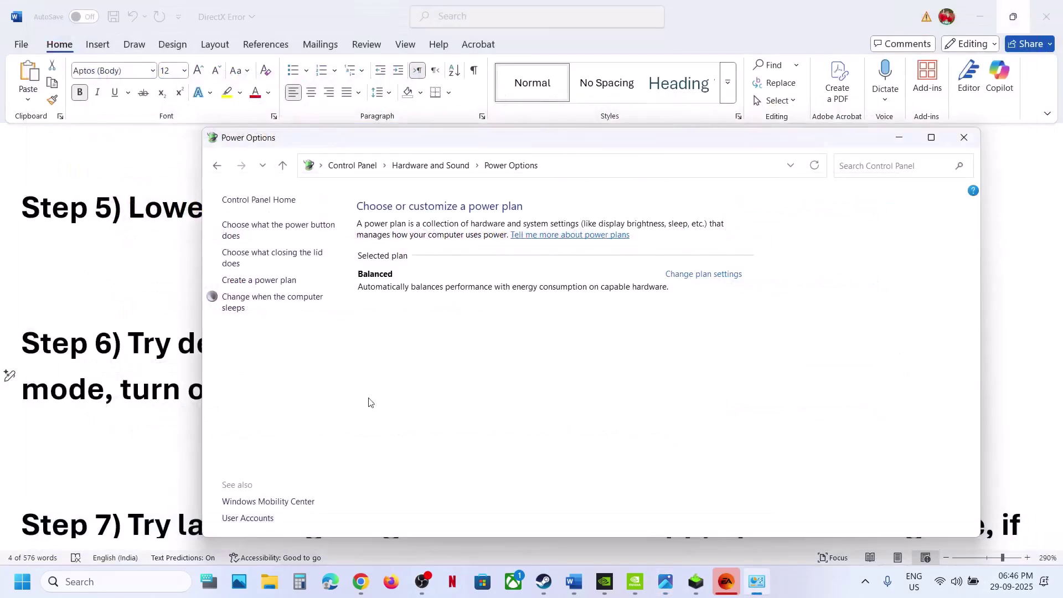
{"action": "left_click", "coordinate": [963, 137]}
Step: Select Step 6's text on hardware accelerated GPU scheduling in the document, and open the Windows Graphics settings
{"action": "scroll", "coordinate": [459, 369], "scroll_direction": "down", "scroll_amount": 1}
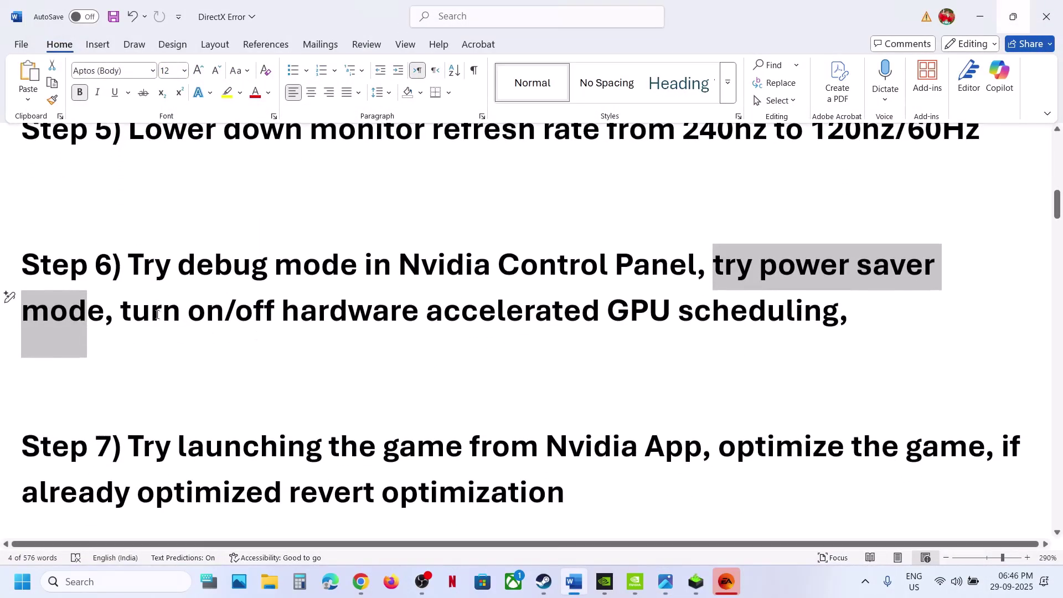
{"action": "left_click_drag", "start_coordinate": [187, 313], "coordinate": [840, 311]}
{"action": "left_click", "coordinate": [110, 576]}
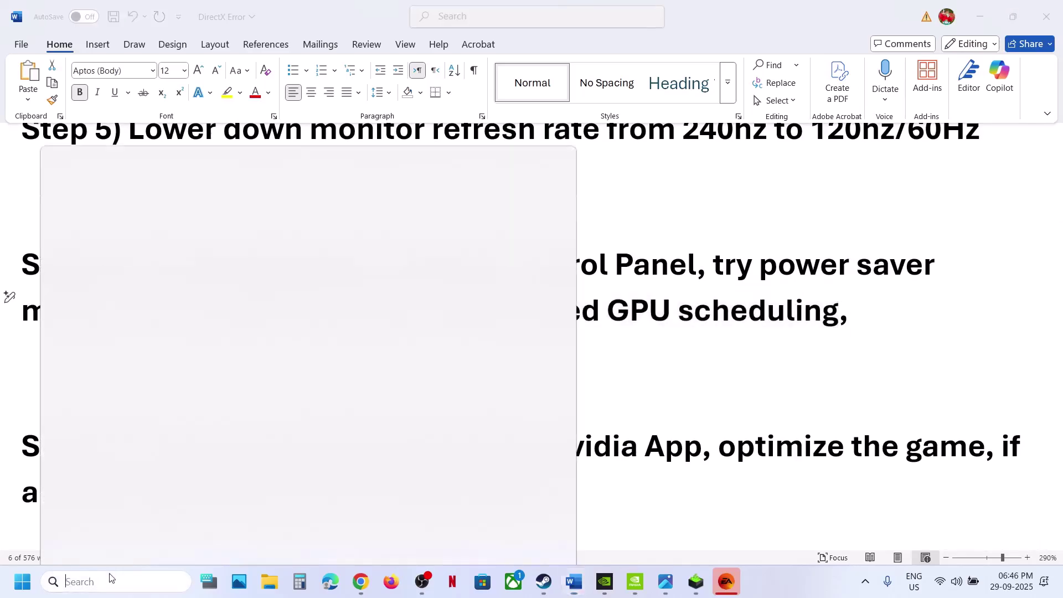
{"action": "type", "text": "graphics"}
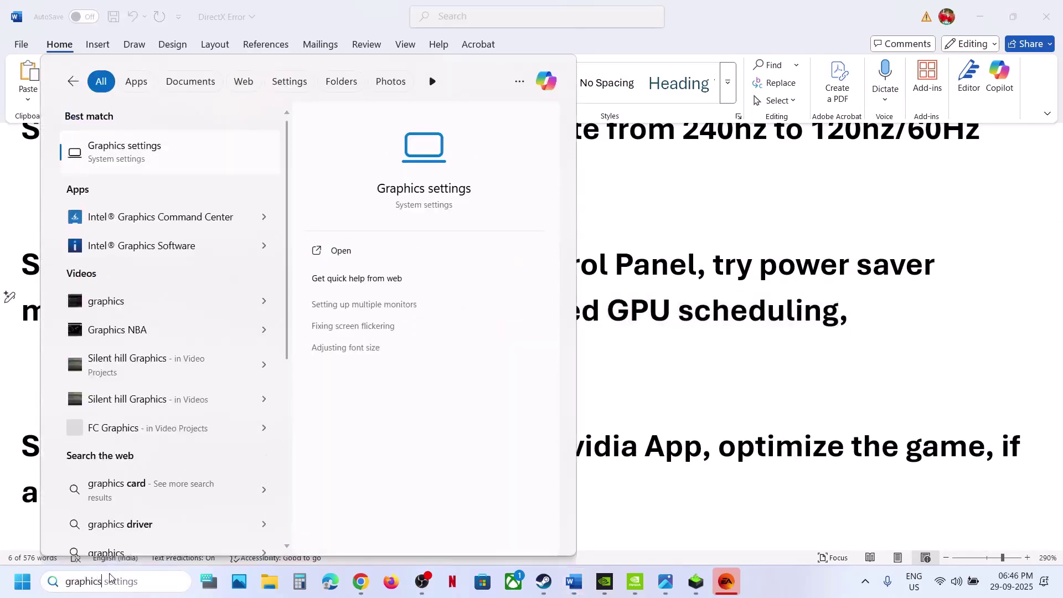
{"action": "key", "text": "Return"}
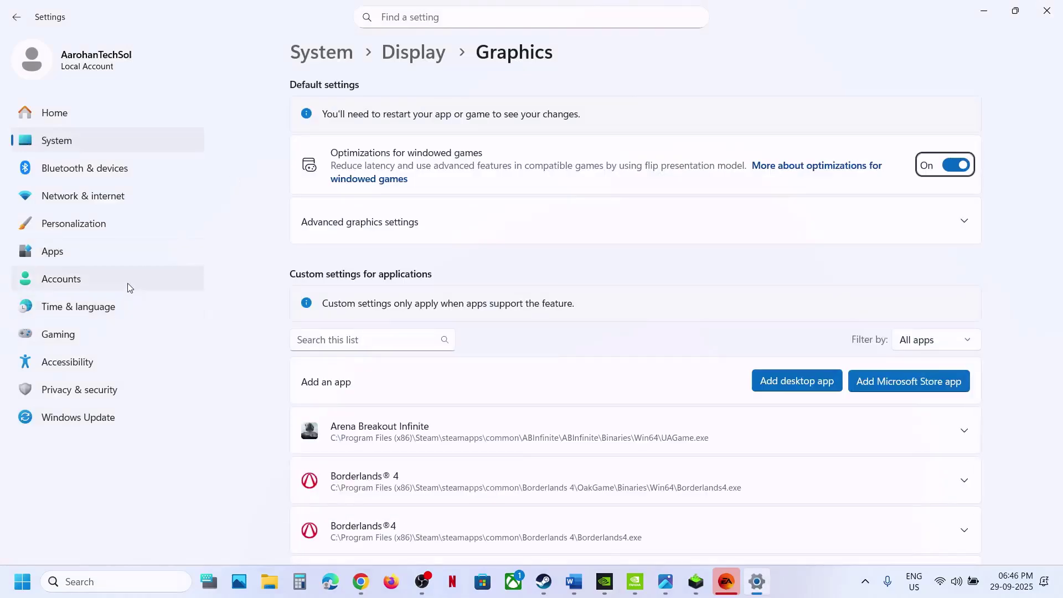
Step: Turn on Hardware-accelerated GPU scheduling in the advanced graphics settings, and switch to the EA app
{"action": "left_click", "coordinate": [410, 224]}
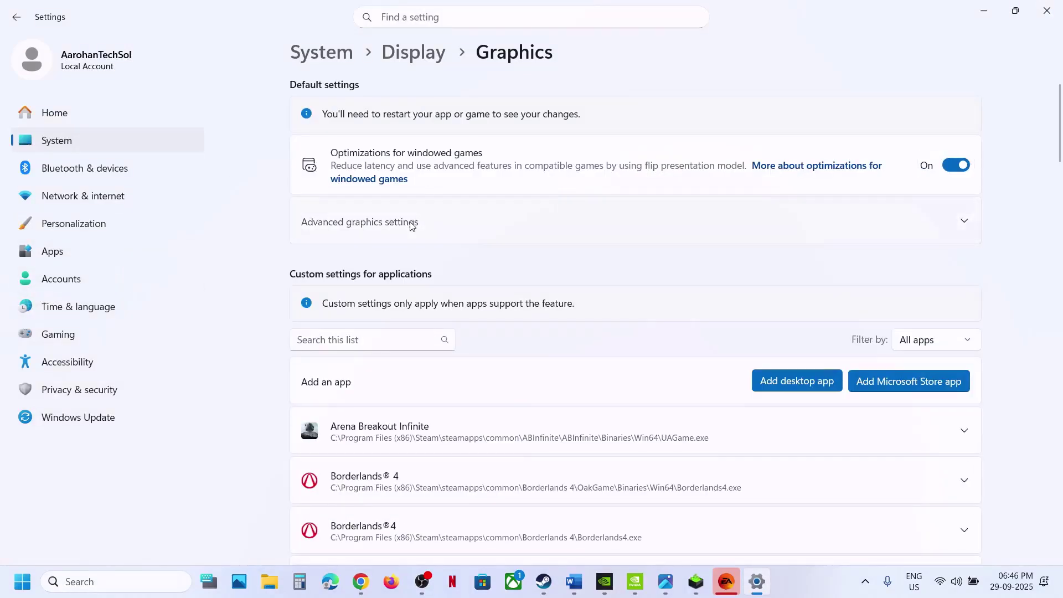
{"action": "scroll", "coordinate": [479, 293], "scroll_direction": "down", "scroll_amount": 2}
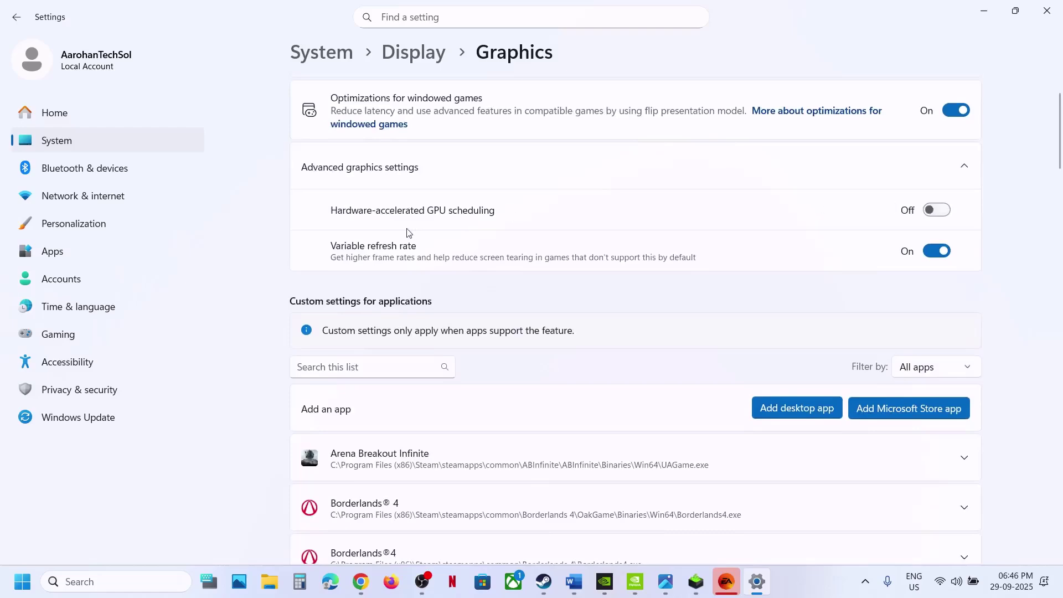
{"action": "left_click", "coordinate": [937, 209]}
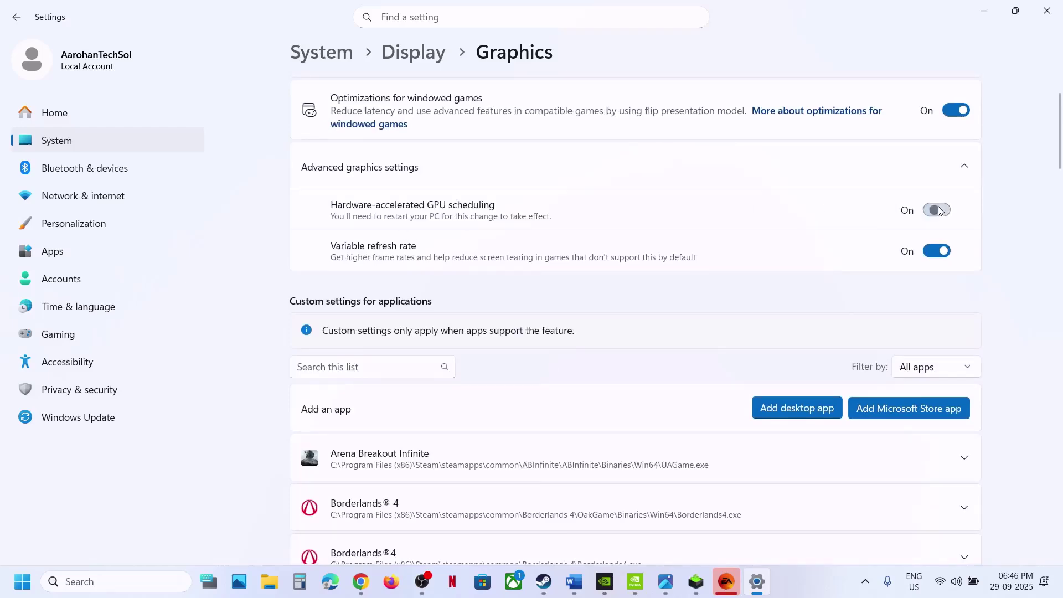
{"action": "left_click", "coordinate": [536, 577]}
{"action": "left_click", "coordinate": [735, 587]}
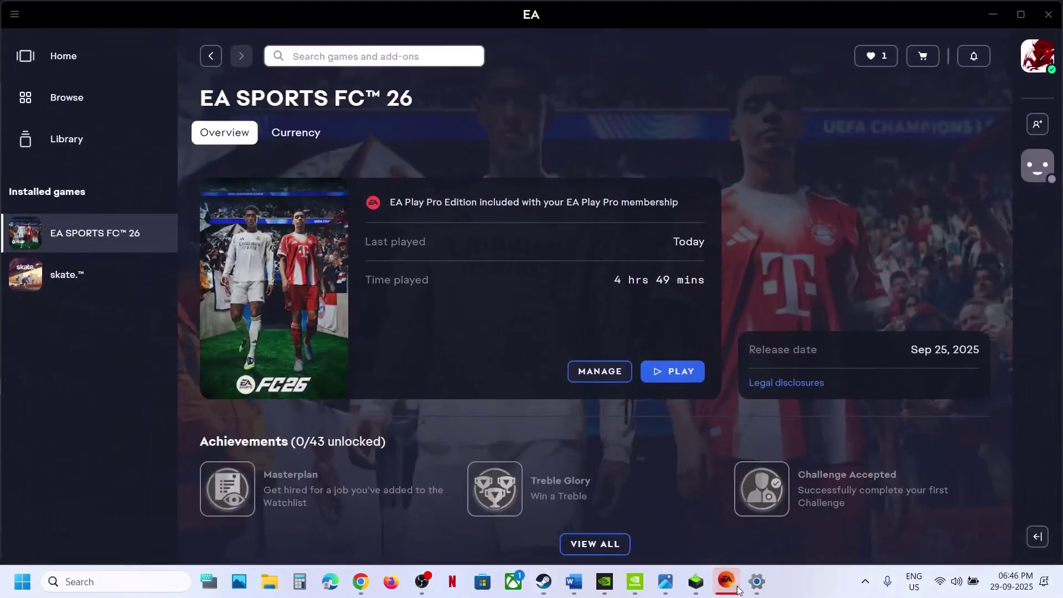
Step: Return to Windows Settings, turn Hardware-accelerated GPU scheduling off, and switch back to the EA app
{"action": "left_click", "coordinate": [757, 582]}
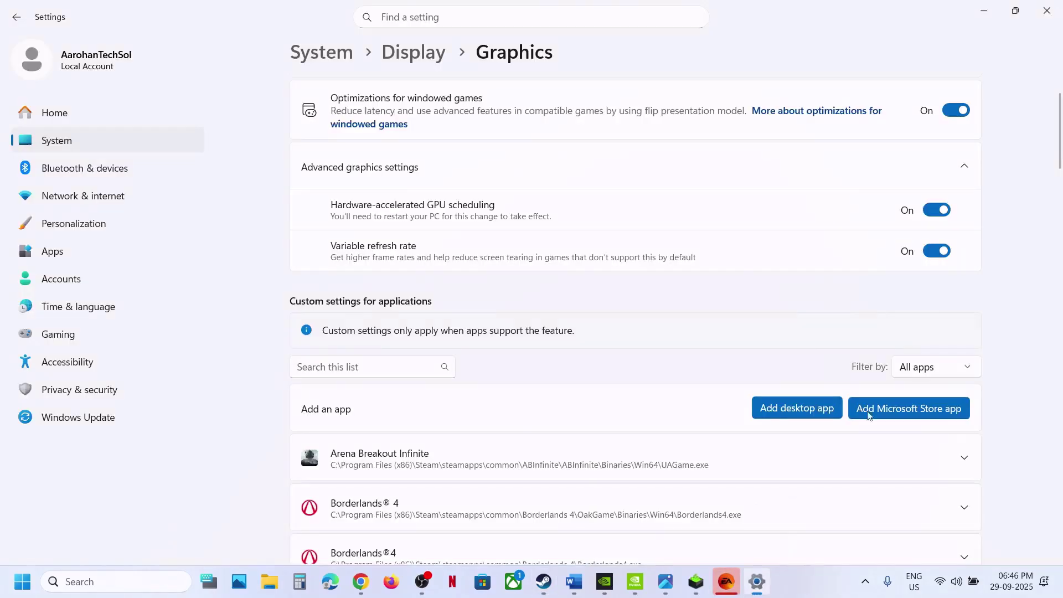
{"action": "left_click", "coordinate": [932, 213]}
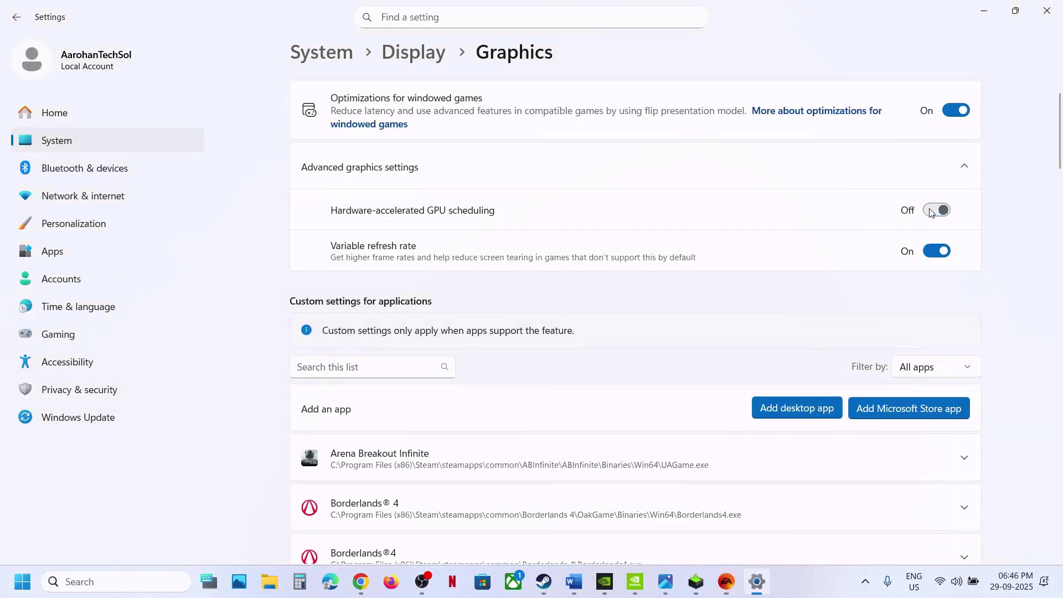
{"action": "left_click", "coordinate": [727, 582]}
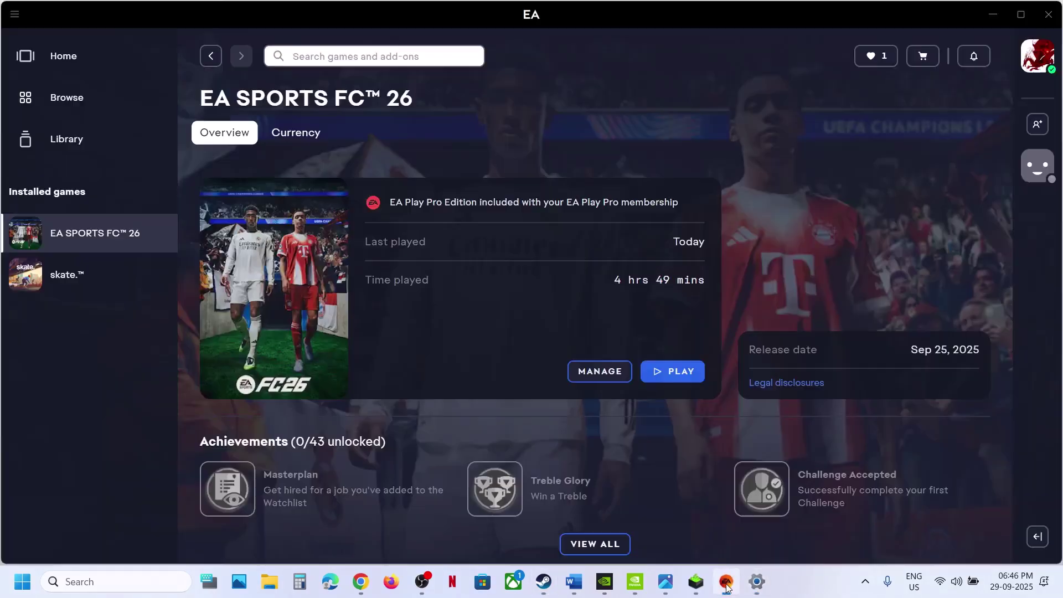
Step: Select the opening words of Step 7 in the Word document, and open the NVIDIA App
{"action": "left_click", "coordinate": [573, 581]}
{"action": "scroll", "coordinate": [431, 344], "scroll_direction": "down", "scroll_amount": 2}
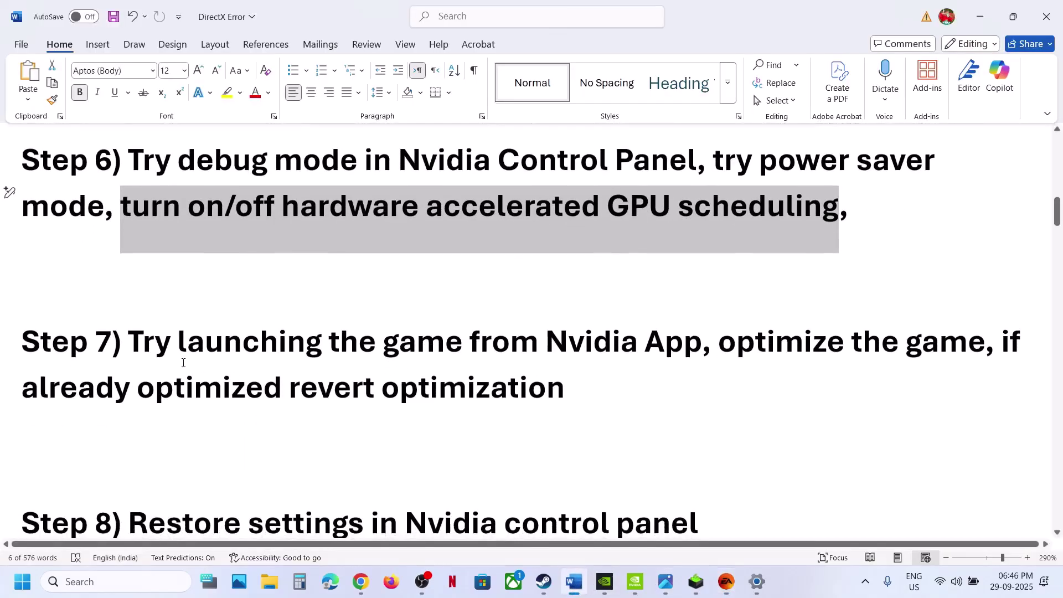
{"action": "left_click_drag", "start_coordinate": [25, 282], "coordinate": [328, 346]}
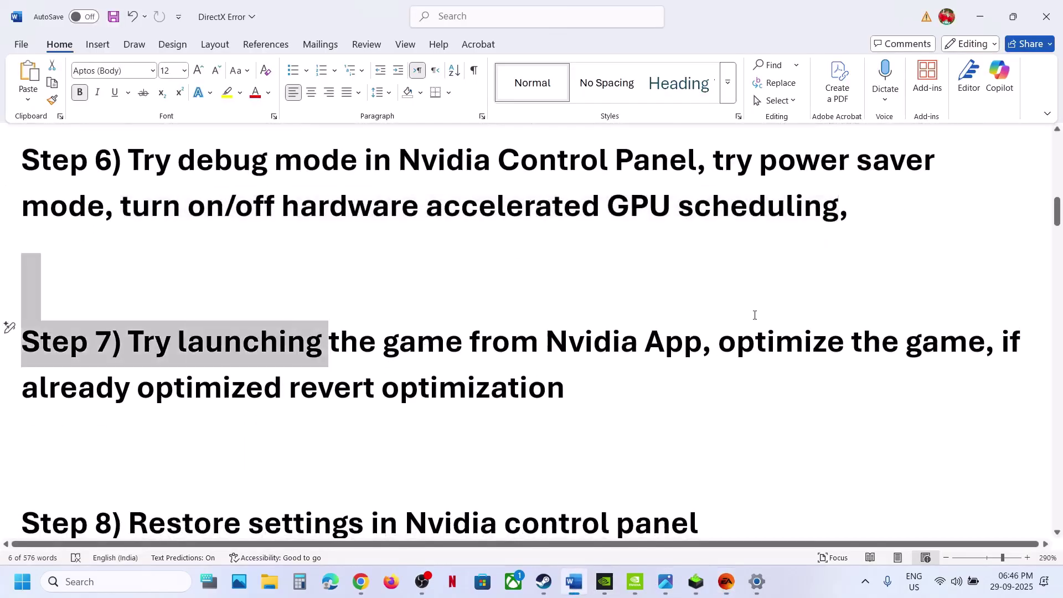
{"action": "left_click", "coordinate": [119, 591]}
{"action": "type", "text": "nvi"}
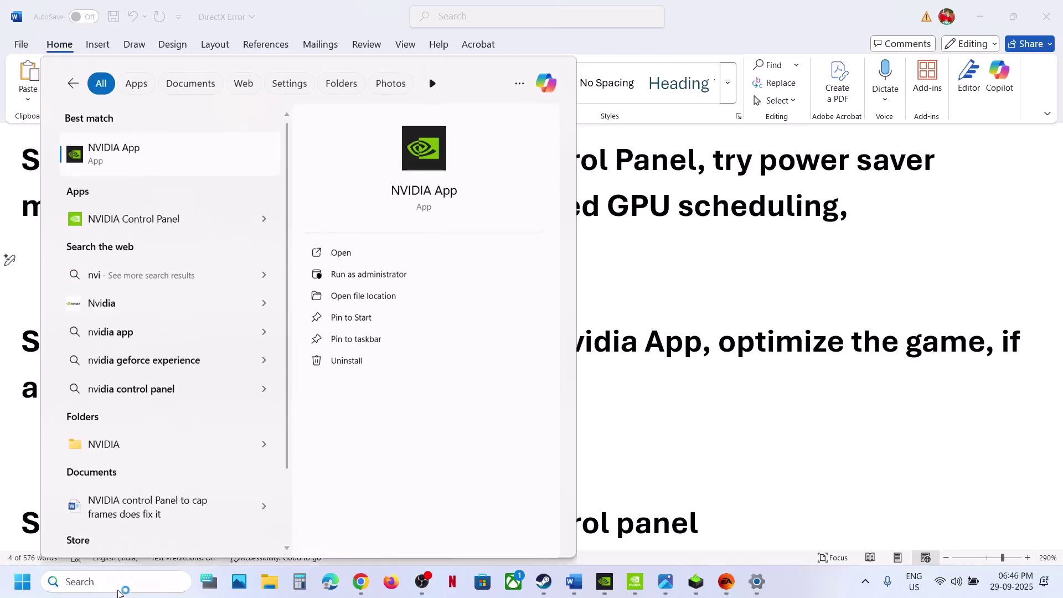
{"action": "key", "text": "Return"}
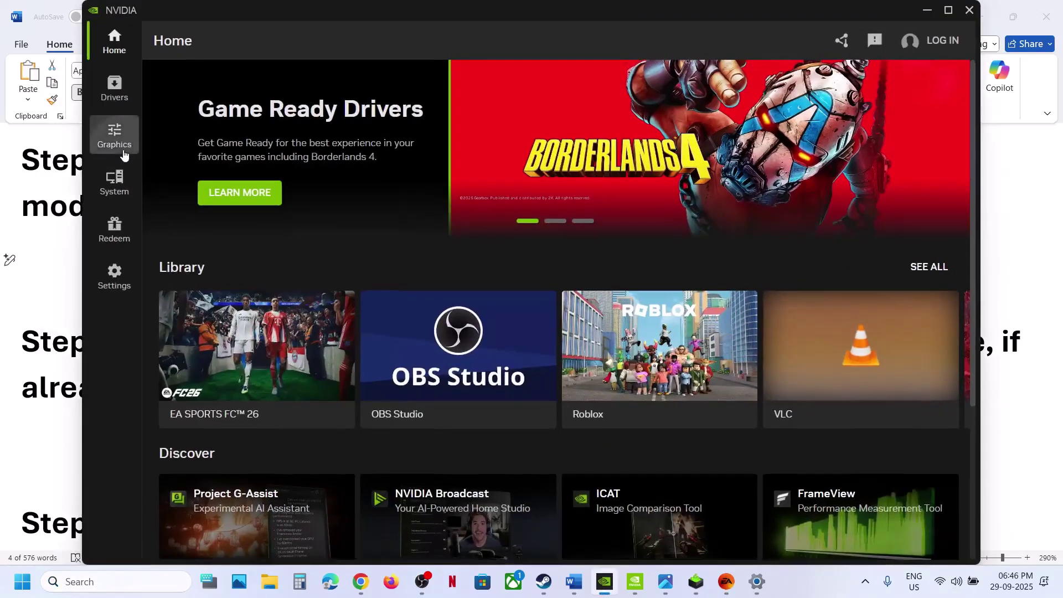
Step: Maximize the NVIDIA App and open the graphics settings for EA SPORTS FC 26 from the home library
{"action": "left_click", "coordinate": [114, 136]}
{"action": "left_click", "coordinate": [947, 11]}
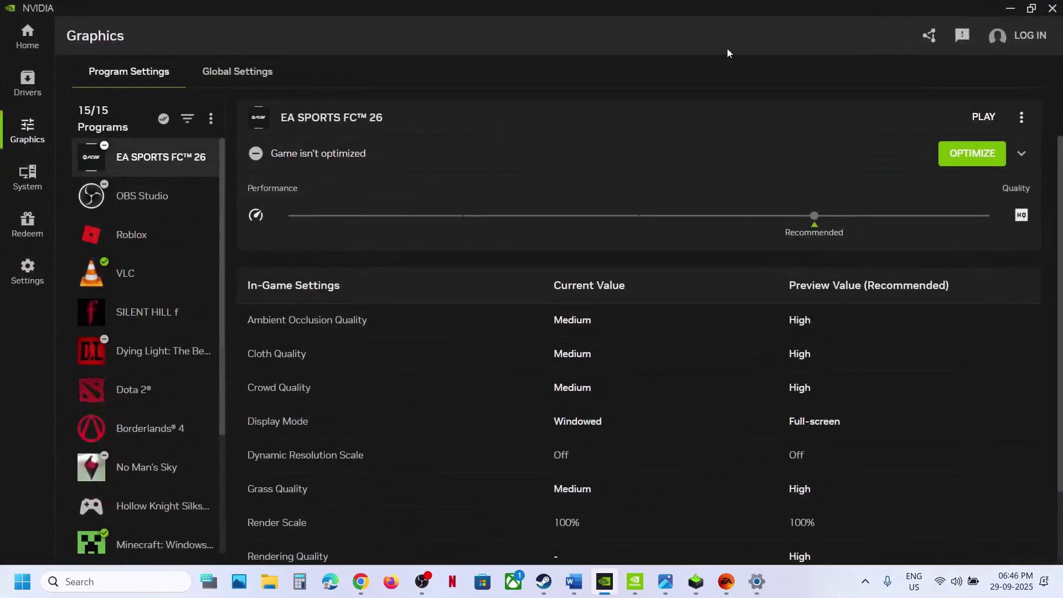
{"action": "left_click", "coordinate": [33, 43]}
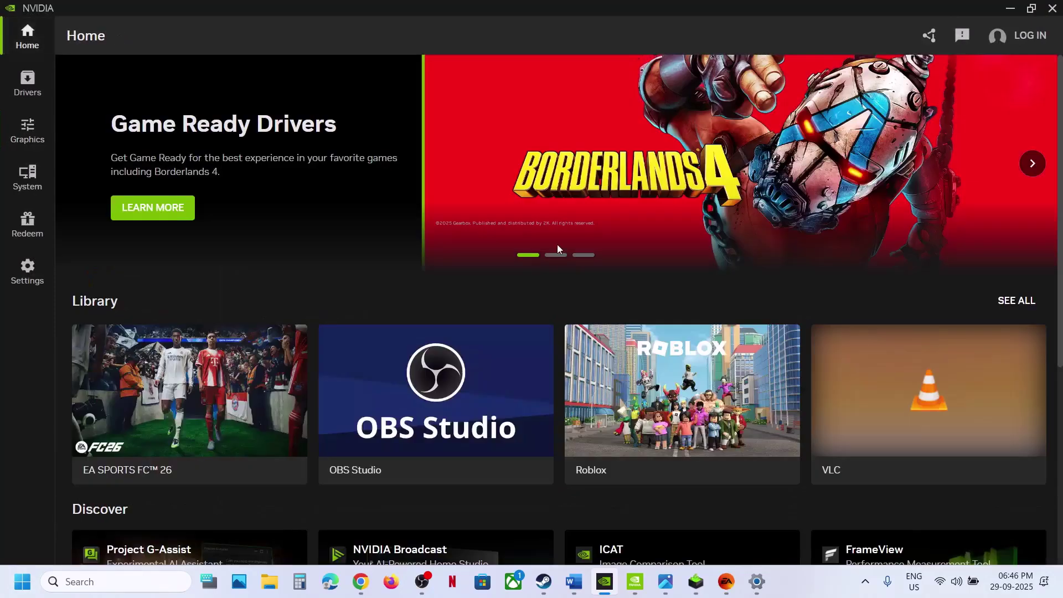
{"action": "mouse_move", "coordinate": [189, 410]}
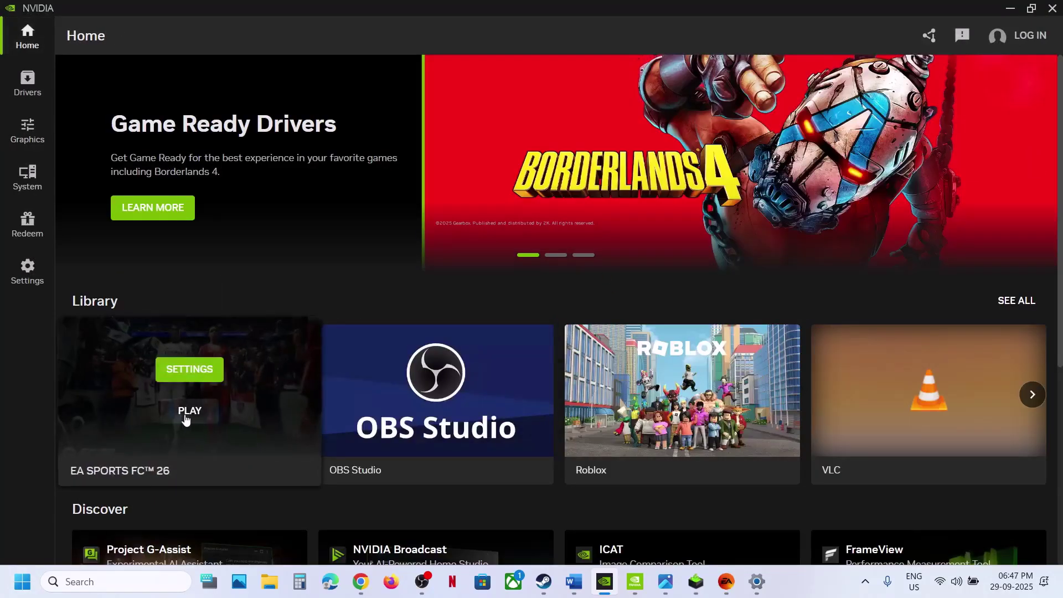
{"action": "left_click", "coordinate": [189, 375]}
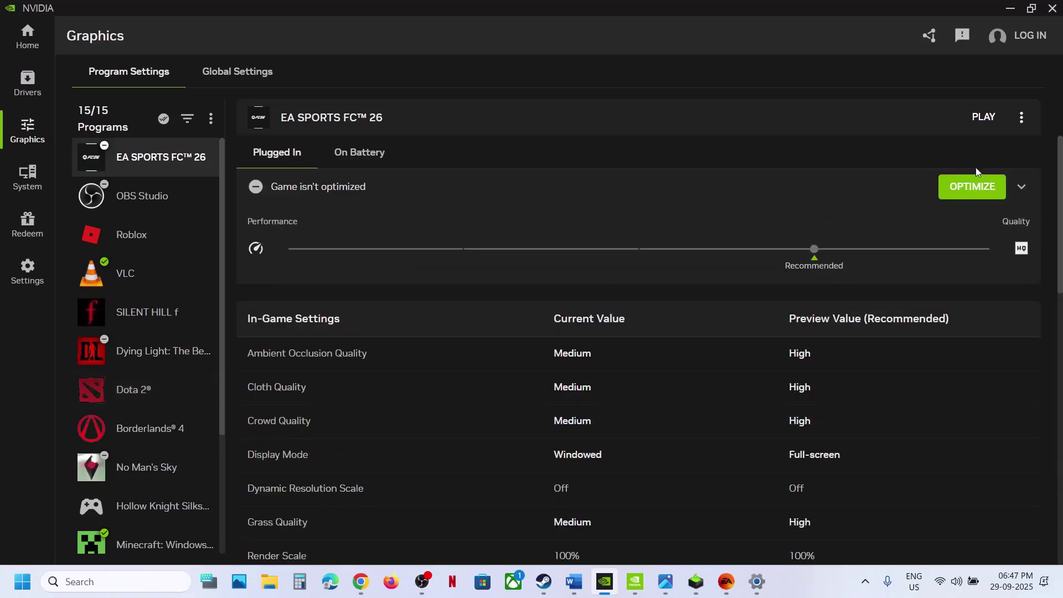
Step: Optimize EA SPORTS FC 26 with the recommended settings, and revert the optimization
{"action": "left_click", "coordinate": [966, 189]}
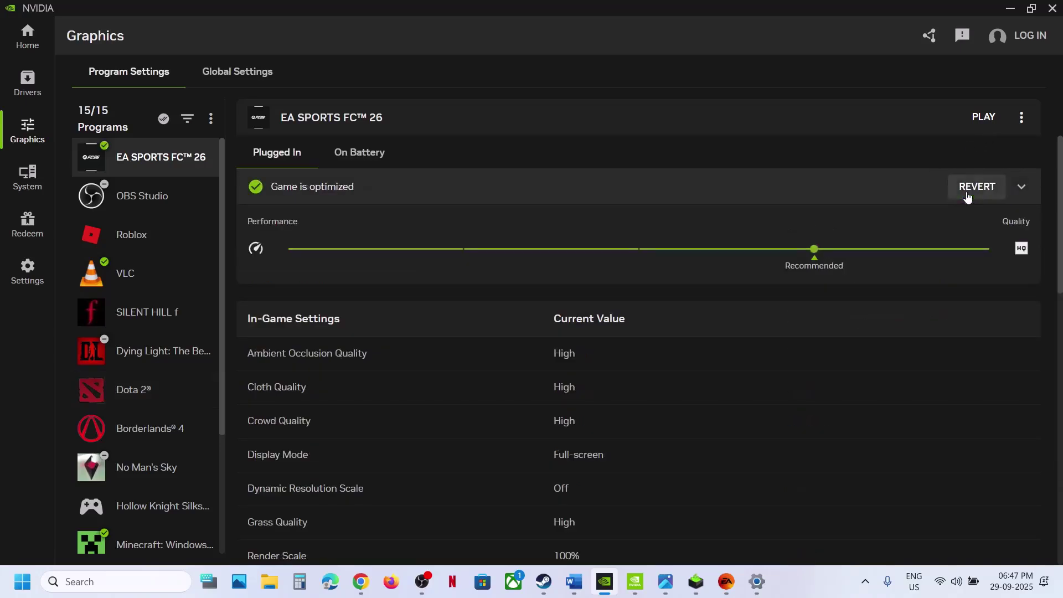
{"action": "left_click", "coordinate": [730, 586]}
{"action": "left_click", "coordinate": [736, 590]}
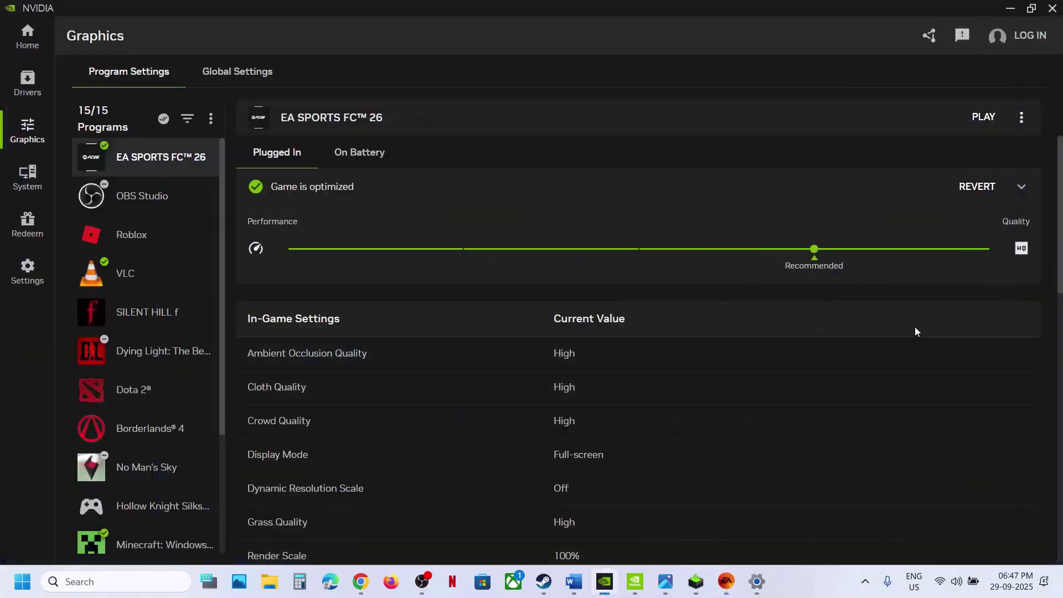
{"action": "left_click", "coordinate": [972, 195]}
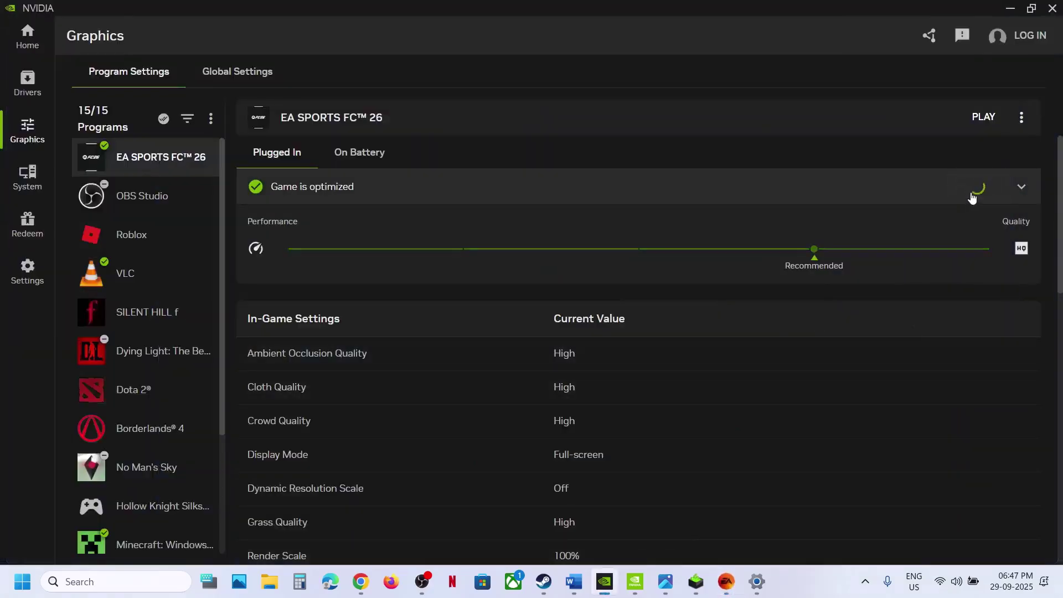
Step: Select Step 8's text on restoring settings in the Word document, and switch to NVIDIA Control Panel
{"action": "left_click", "coordinate": [635, 581]}
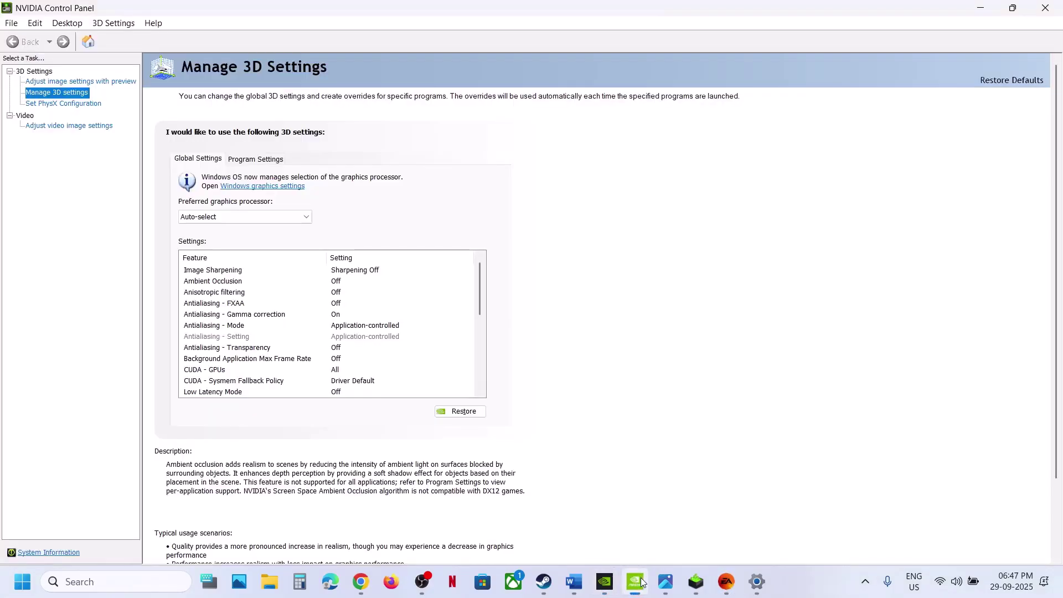
{"action": "left_click", "coordinate": [574, 582]}
{"action": "scroll", "coordinate": [380, 325], "scroll_direction": "down", "scroll_amount": 3}
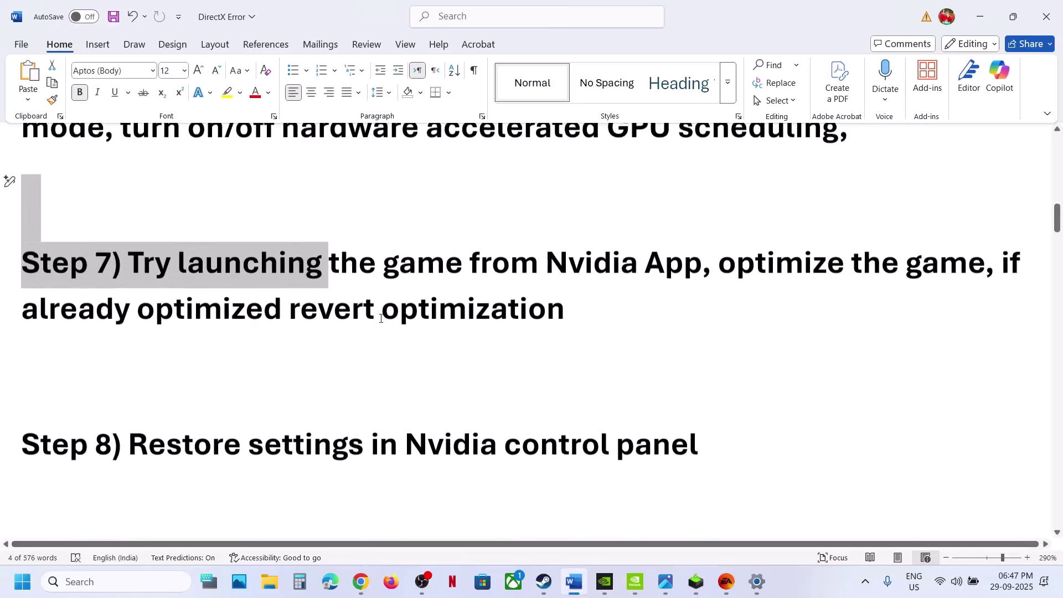
{"action": "left_click_drag", "start_coordinate": [220, 356], "coordinate": [698, 363]}
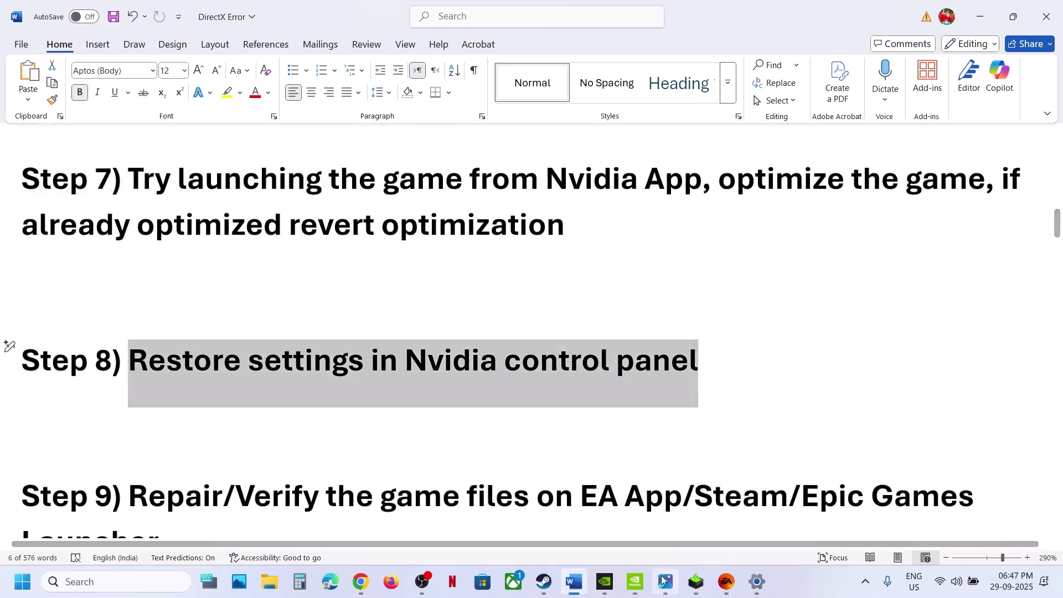
{"action": "left_click", "coordinate": [637, 588]}
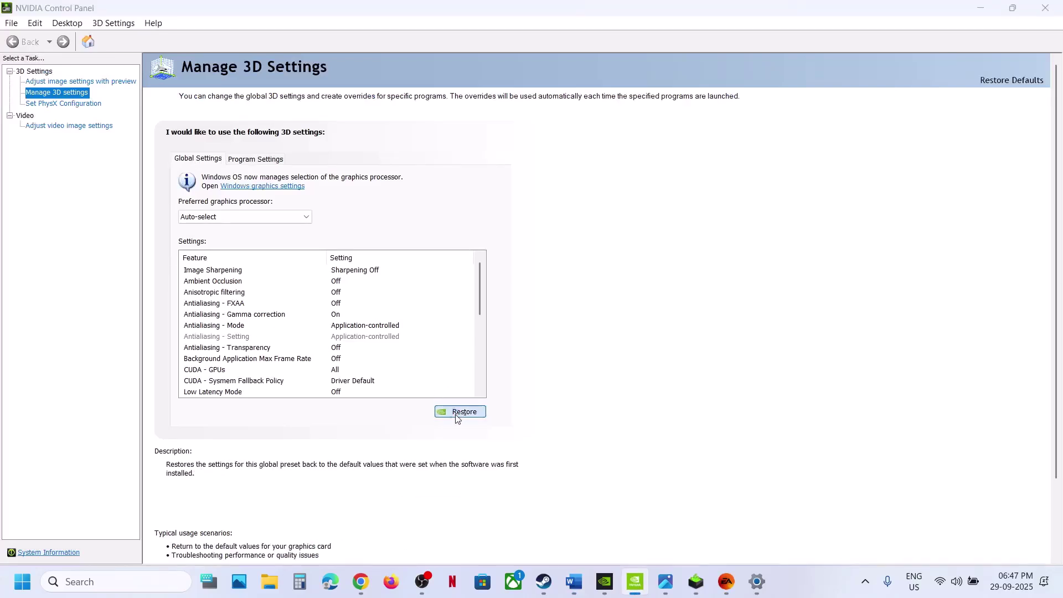
Step: Restore the global 3D settings to their defaults, apply the change, and close NVIDIA Control Panel
{"action": "left_click", "coordinate": [457, 412]}
{"action": "left_click", "coordinate": [629, 304]}
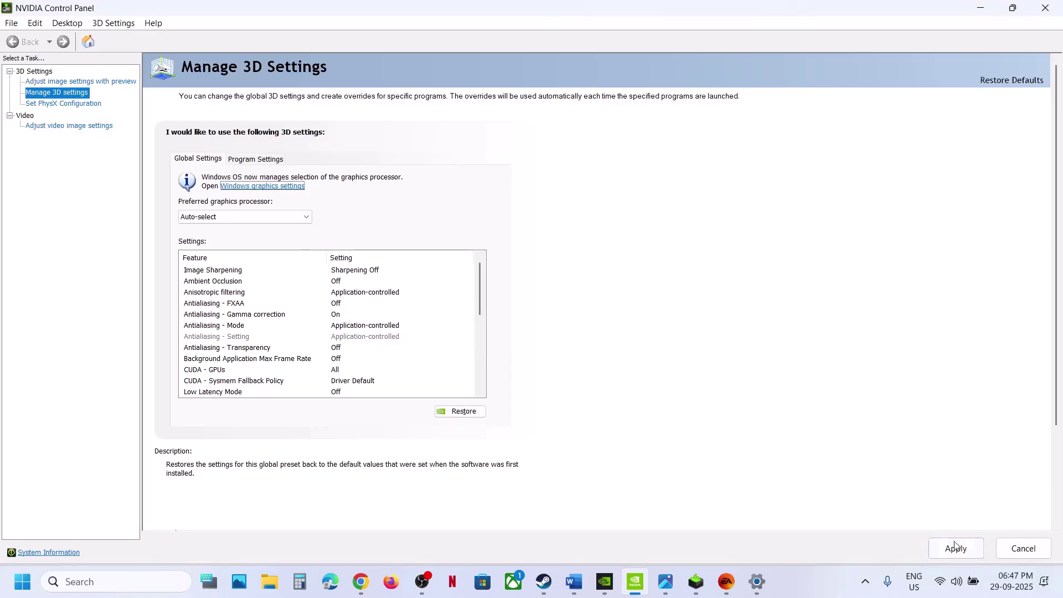
{"action": "left_click", "coordinate": [956, 548]}
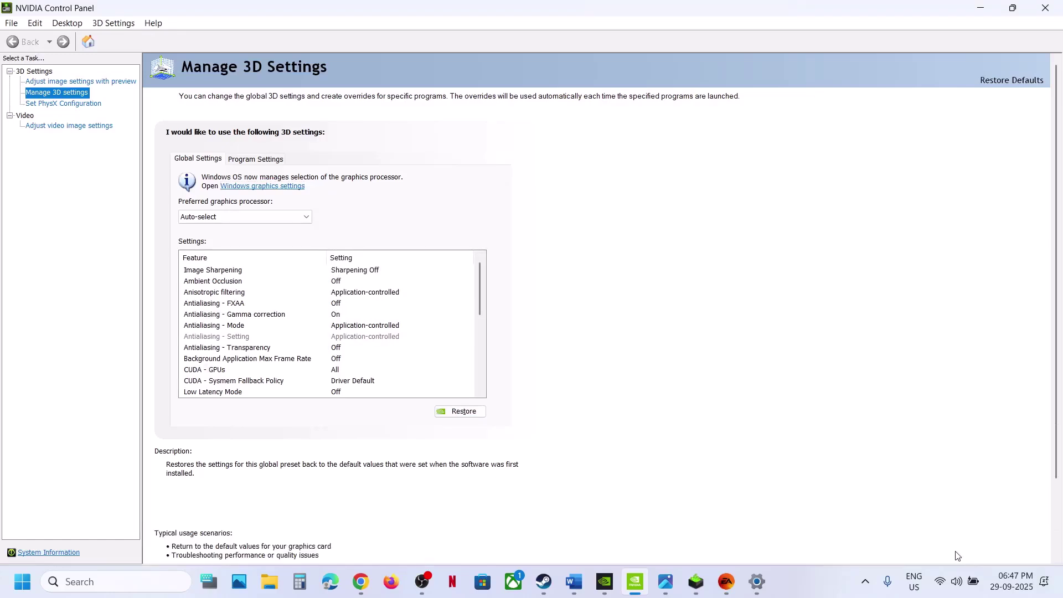
{"action": "left_click", "coordinate": [1046, 9]}
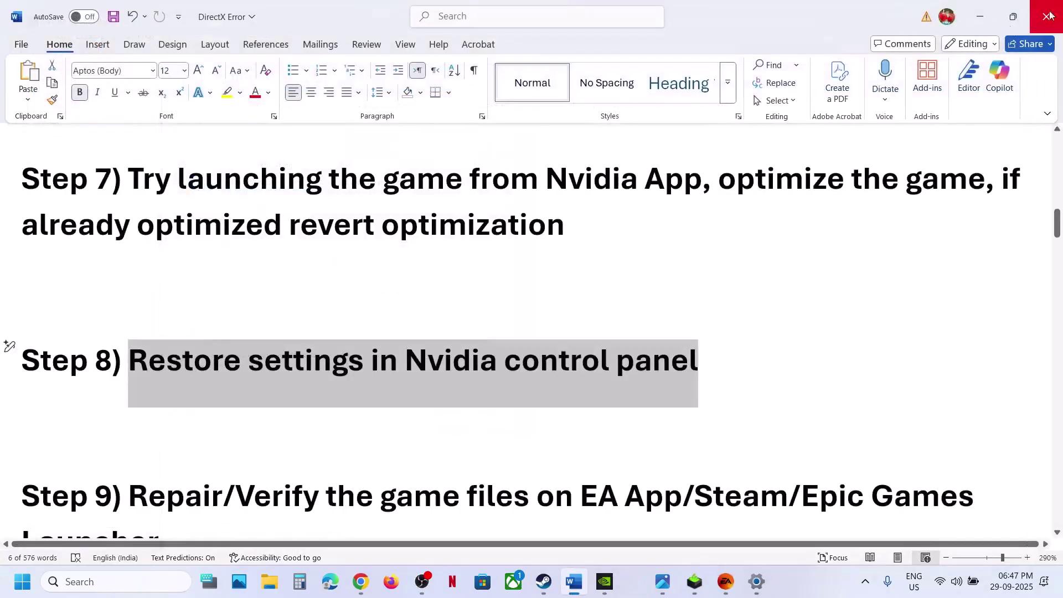
Step: Select Step 9's text on repairing game files in Word, and show the manage options for EA SPORTS FC 26 in the EA app
{"action": "scroll", "coordinate": [513, 426], "scroll_direction": "down", "scroll_amount": 3}
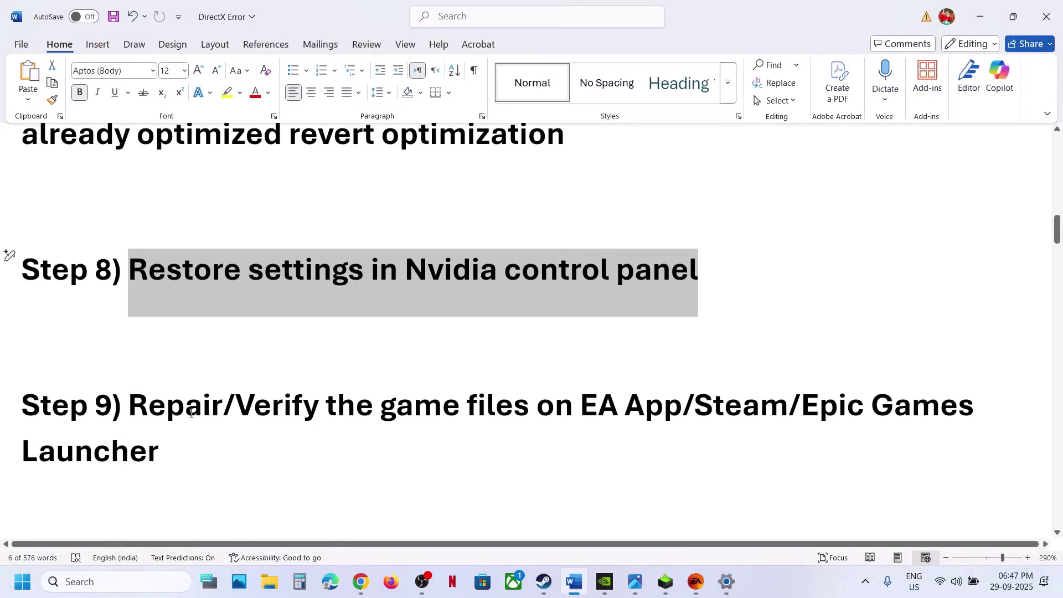
{"action": "left_click_drag", "start_coordinate": [129, 404], "coordinate": [748, 408]}
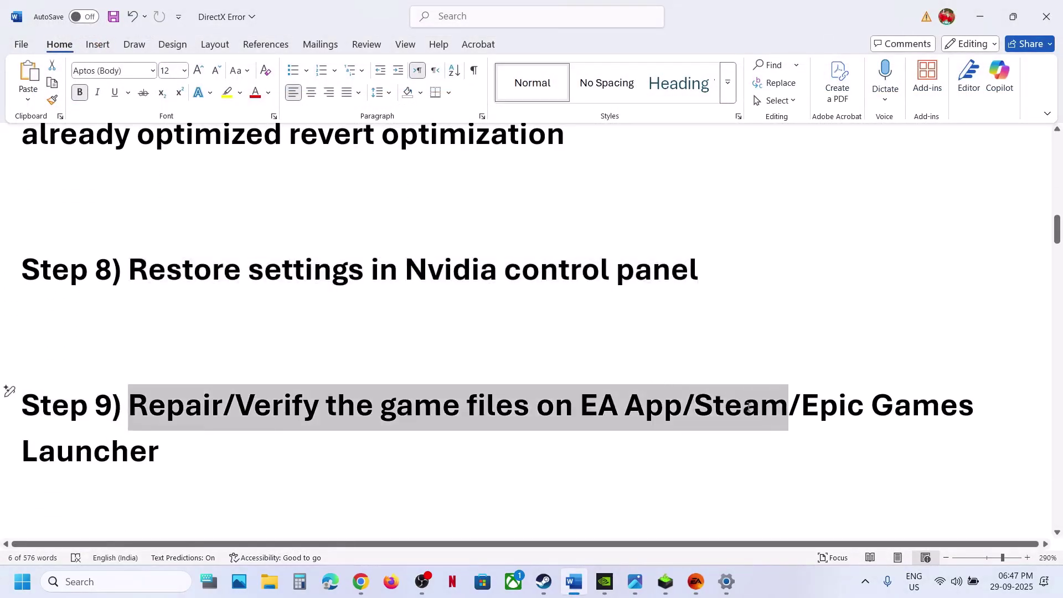
{"action": "left_click", "coordinate": [696, 582]}
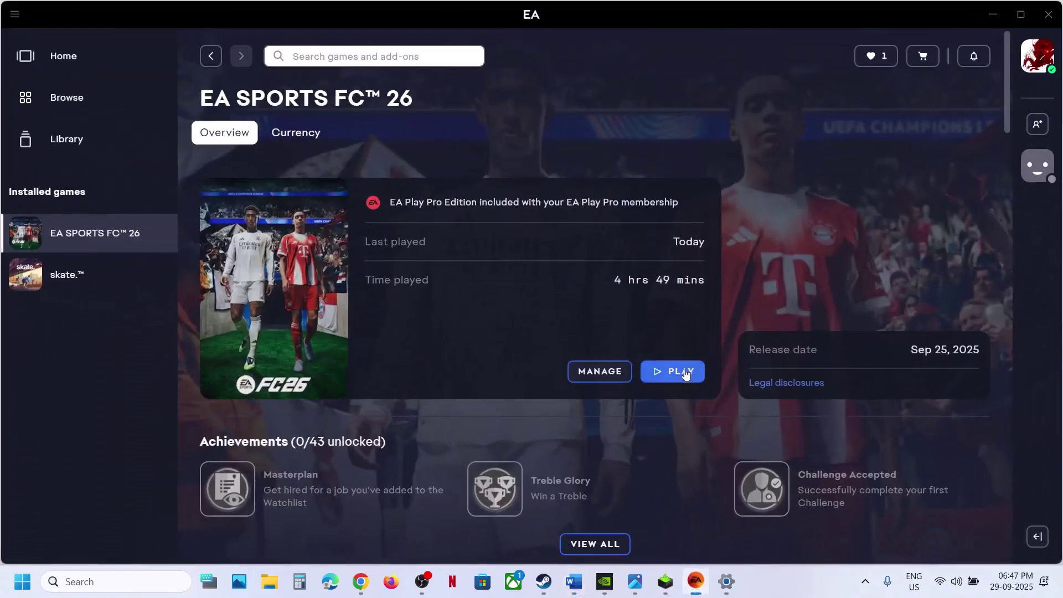
{"action": "left_click", "coordinate": [623, 374]}
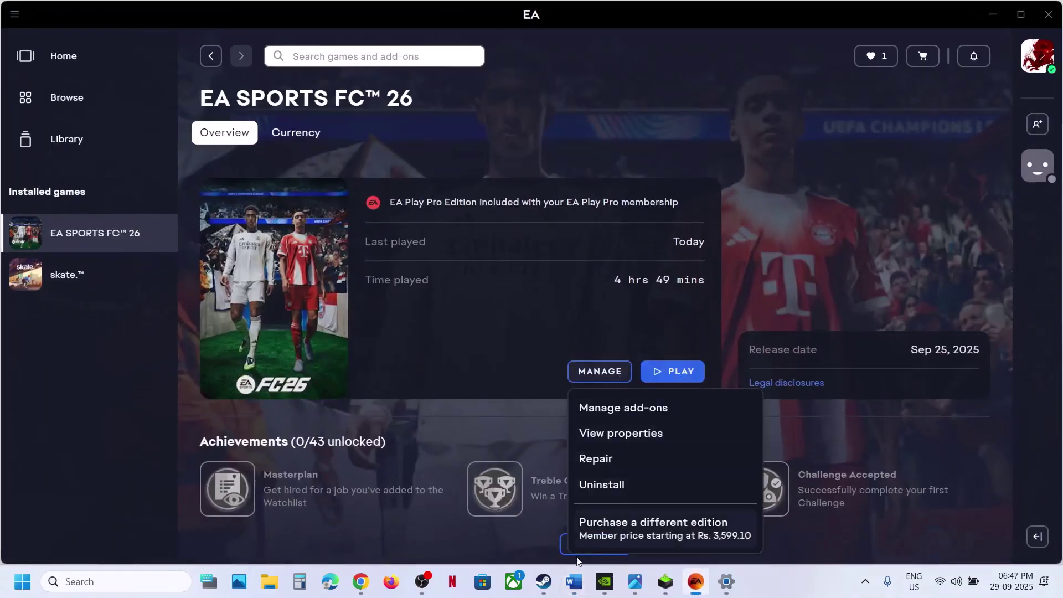
Step: Switch to Steam, view the Installed Files options in Dota 2's properties, and close the properties window
{"action": "left_click", "coordinate": [544, 582]}
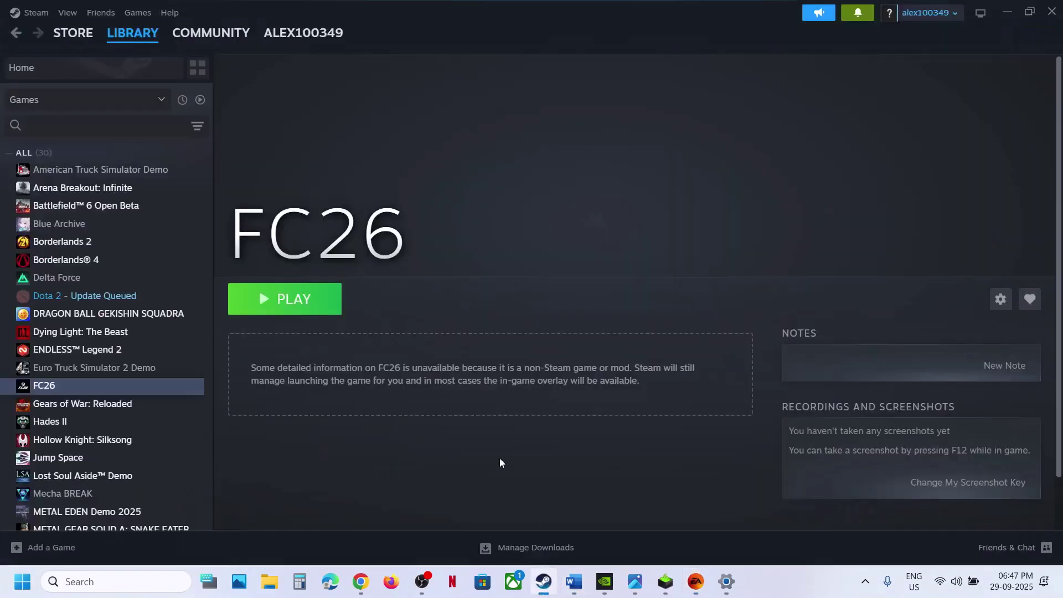
{"action": "right_click", "coordinate": [89, 298]}
{"action": "left_click", "coordinate": [135, 405]}
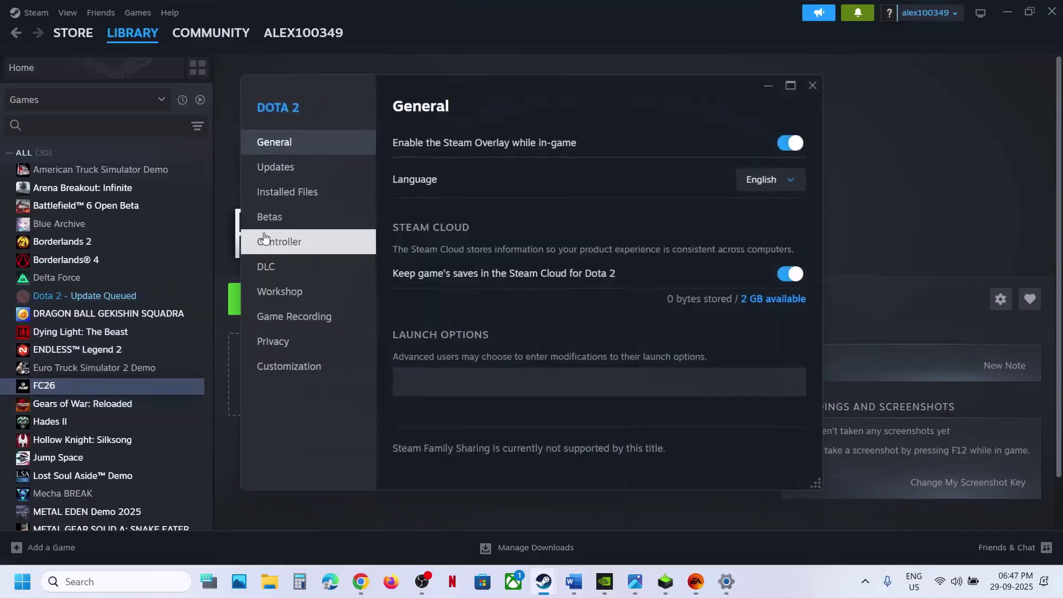
{"action": "left_click", "coordinate": [286, 192]}
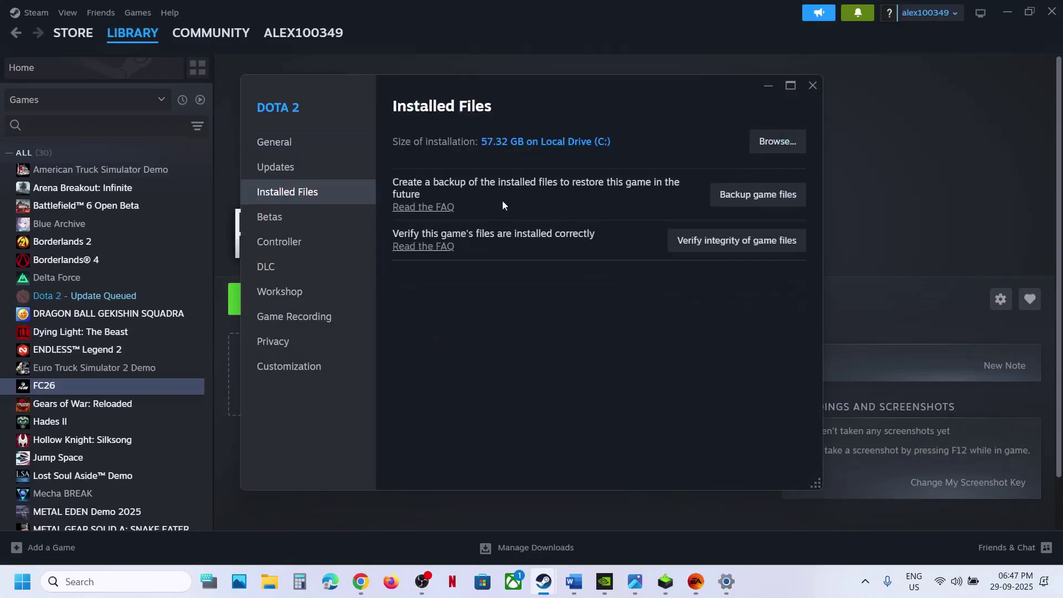
{"action": "left_click", "coordinate": [814, 89]}
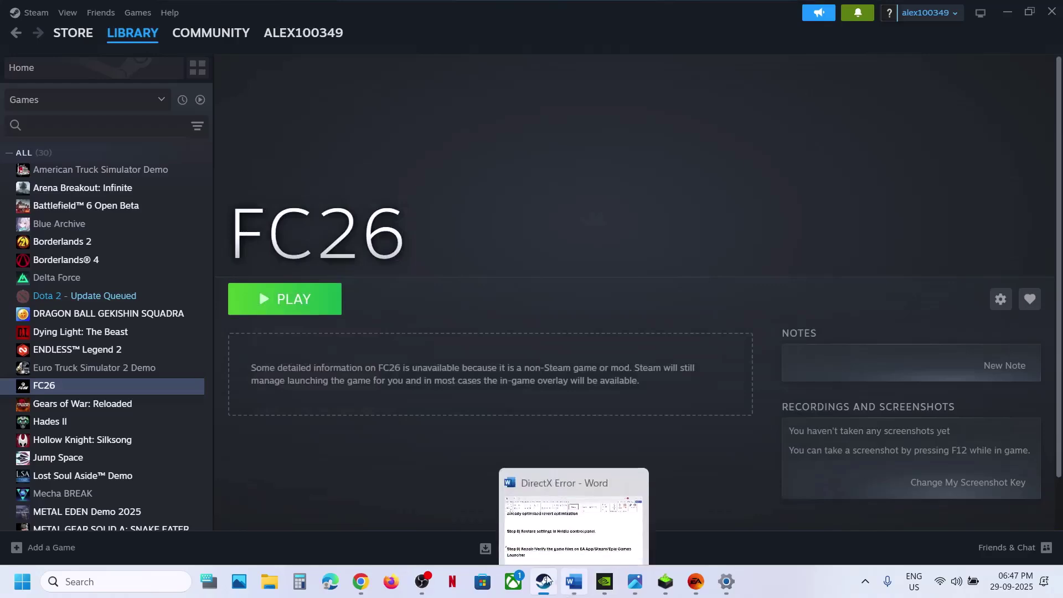
Step: Return to the Word document and copy Step 10's text "Install Visual C++ Files"
{"action": "left_click", "coordinate": [568, 585]}
{"action": "scroll", "coordinate": [463, 426], "scroll_direction": "down", "scroll_amount": 5}
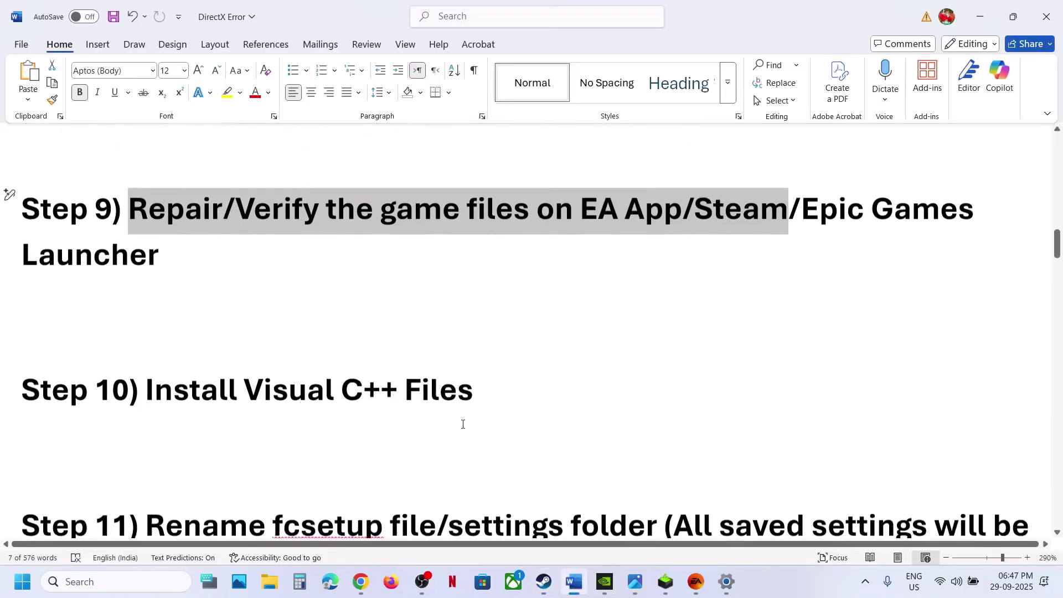
{"action": "scroll", "coordinate": [463, 425], "scroll_direction": "up", "scroll_amount": 1}
{"action": "left_click_drag", "start_coordinate": [480, 431], "coordinate": [189, 437]}
{"action": "key", "text": "ctrl+c"}
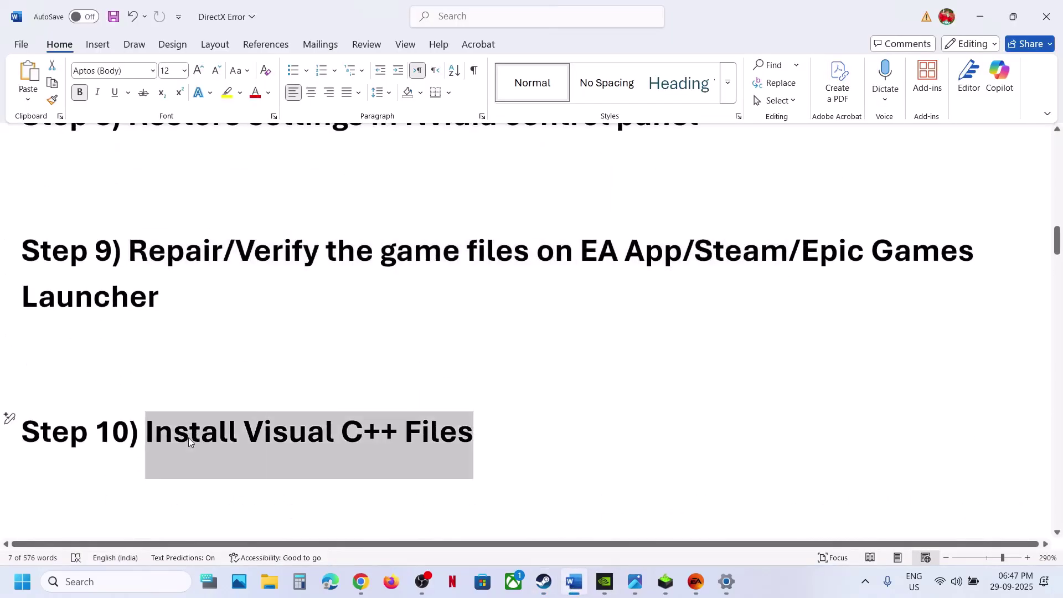
Step: Search the web in a new Chrome tab for "Install Visual C++ Files" and open Microsoft Learn's latest supported Visual C++ Redistributable downloads page
{"action": "left_click", "coordinate": [360, 583]}
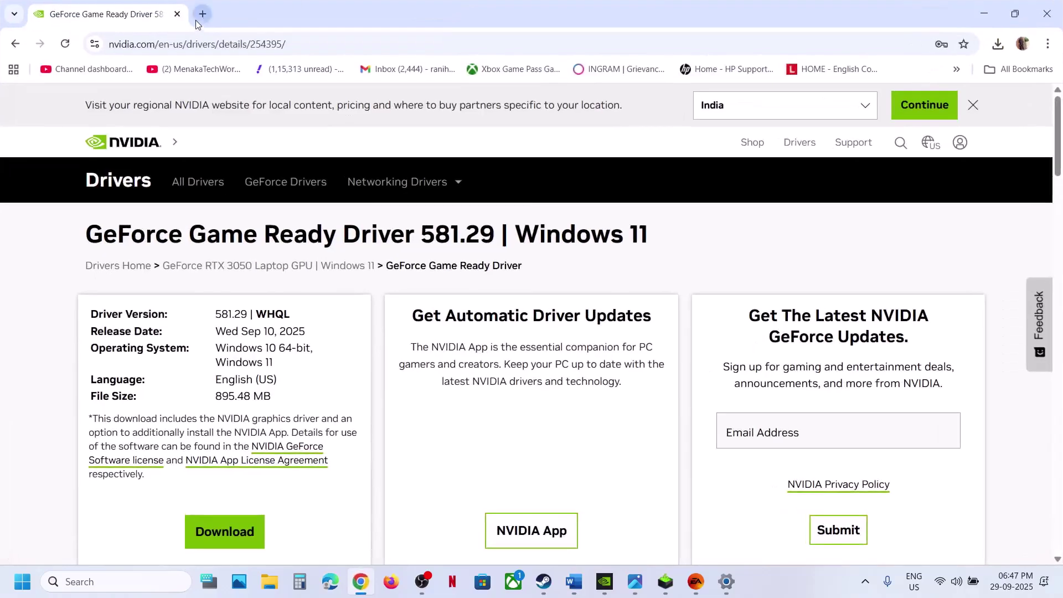
{"action": "left_click", "coordinate": [202, 14]}
{"action": "key", "text": "ctrl+v"}
{"action": "key", "text": "Return"}
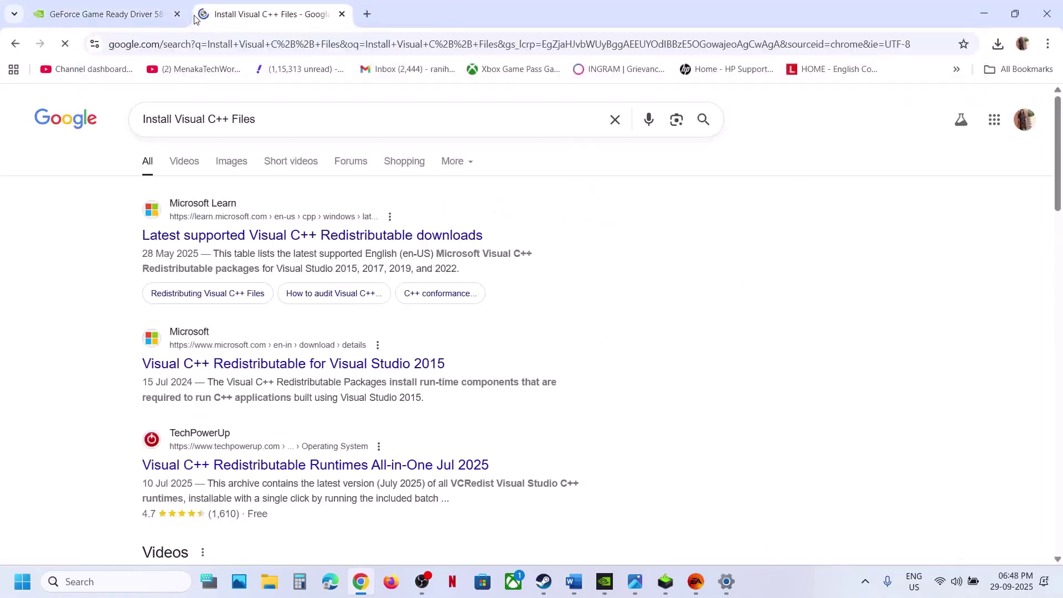
{"action": "left_click", "coordinate": [335, 235]}
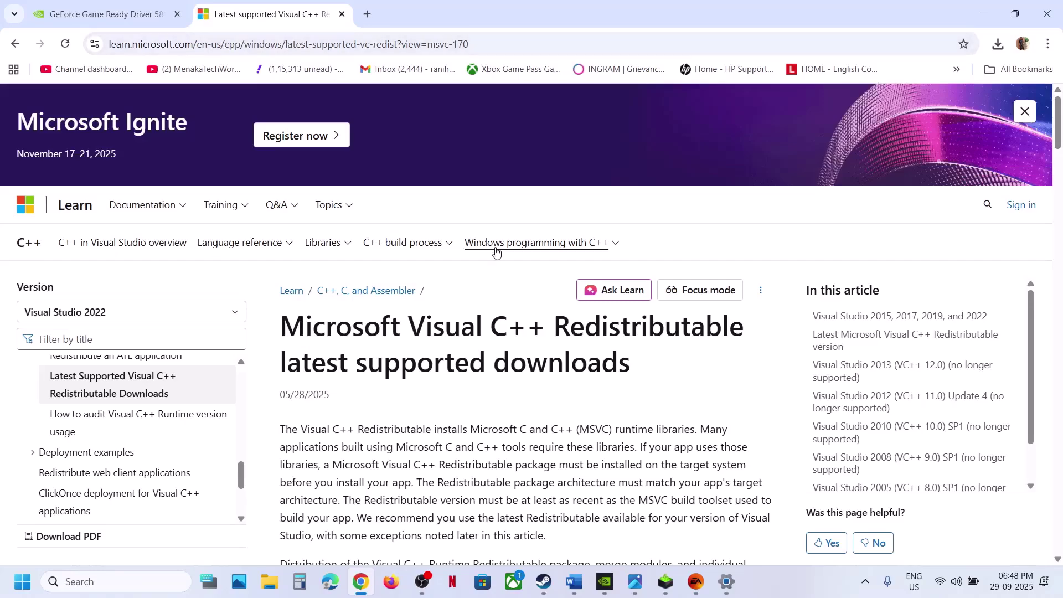
Step: Download the latest x86 Visual C++ Redistributable, run its installer, and start the repair with administrator permission
{"action": "scroll", "coordinate": [506, 347], "scroll_direction": "down", "scroll_amount": 6}
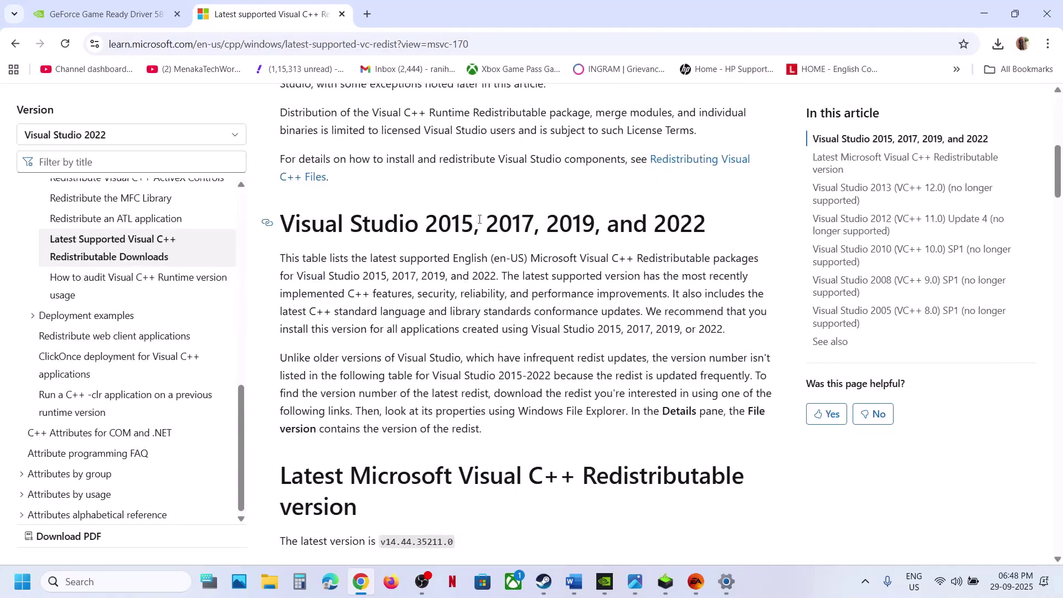
{"action": "scroll", "coordinate": [411, 360], "scroll_direction": "down", "scroll_amount": 6}
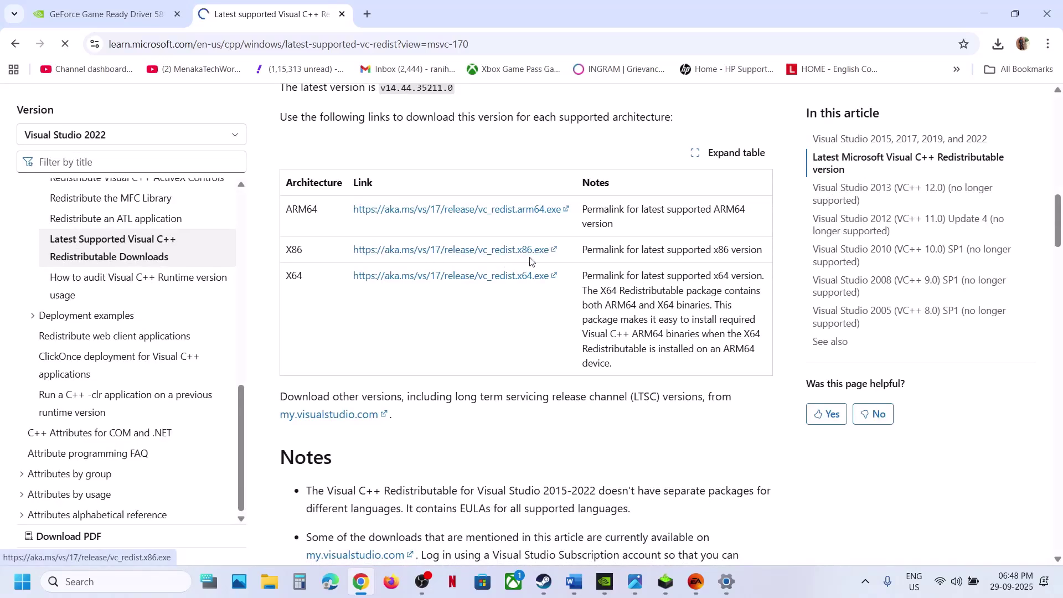
{"action": "left_click", "coordinate": [864, 78]}
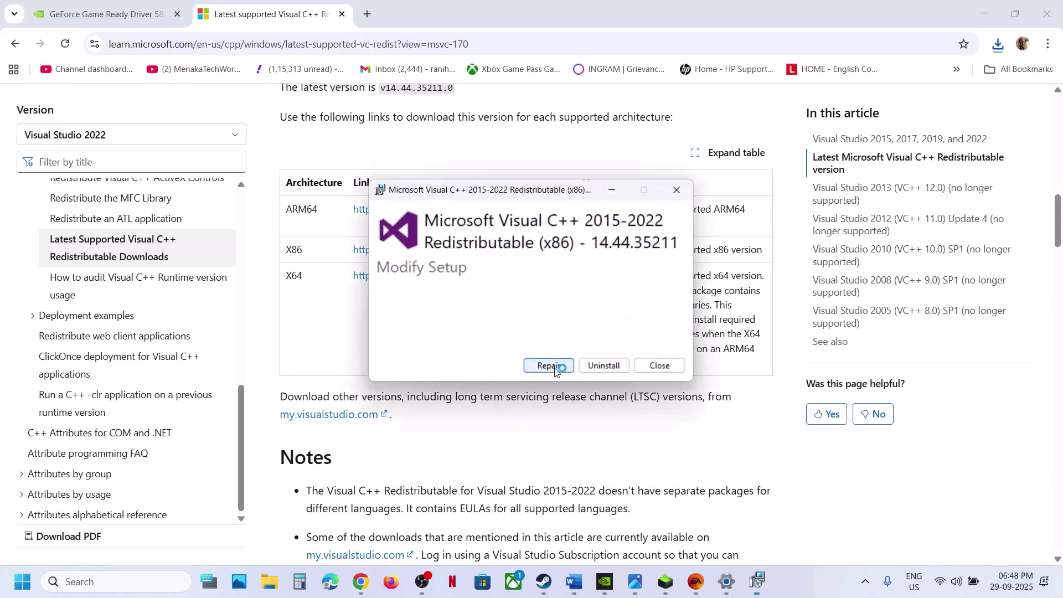
{"action": "left_click", "coordinate": [545, 365]}
{"action": "left_click", "coordinate": [488, 392]}
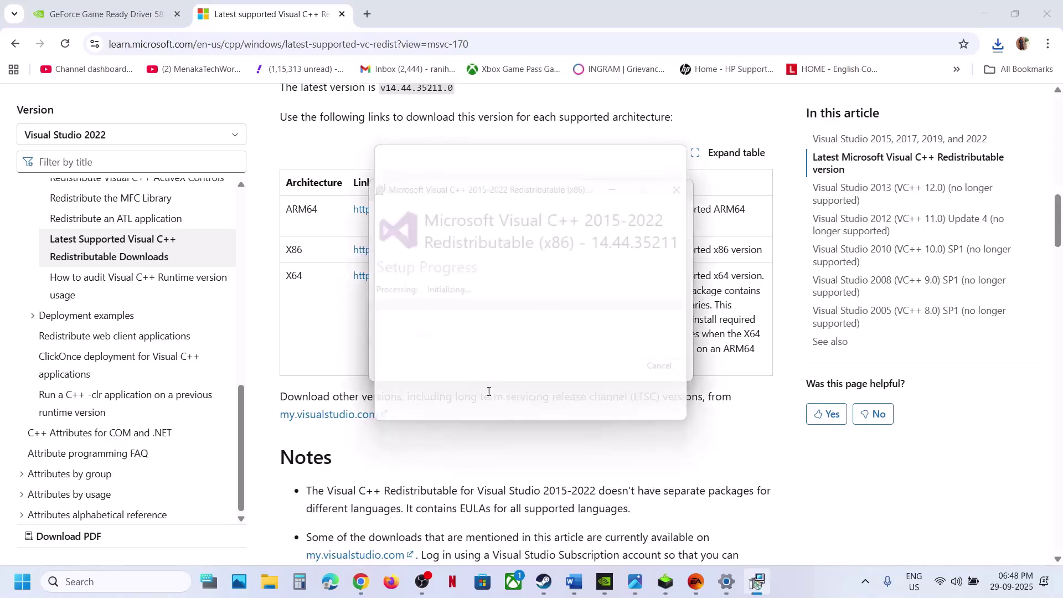
Step: Download the latest x64 Visual C++ Redistributable, run its installer, and start the repair with administrator permission
{"action": "left_click", "coordinate": [300, 279]}
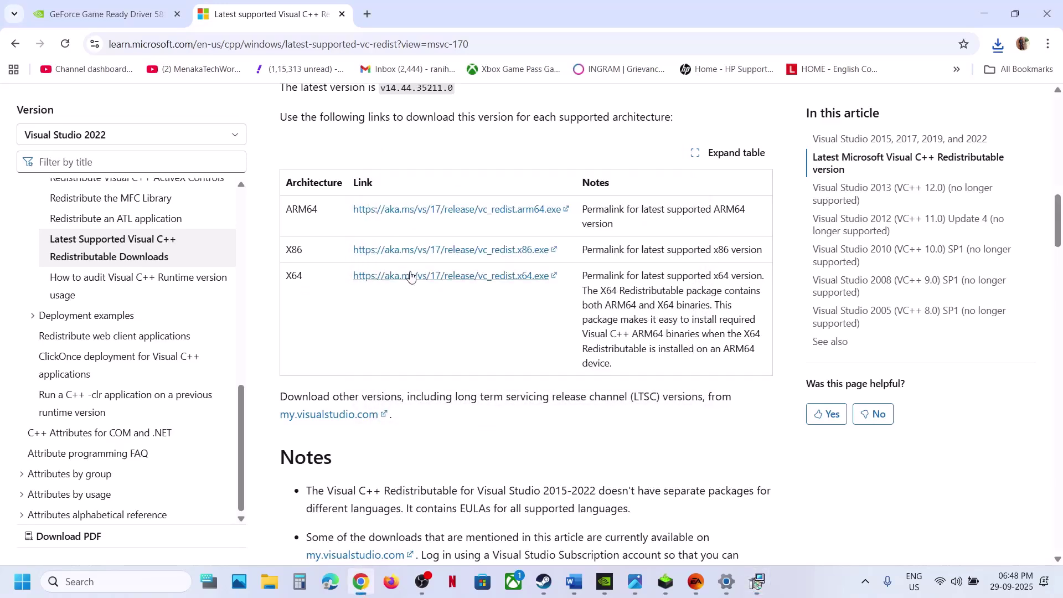
{"action": "left_click", "coordinate": [998, 45]}
{"action": "left_click", "coordinate": [880, 102]}
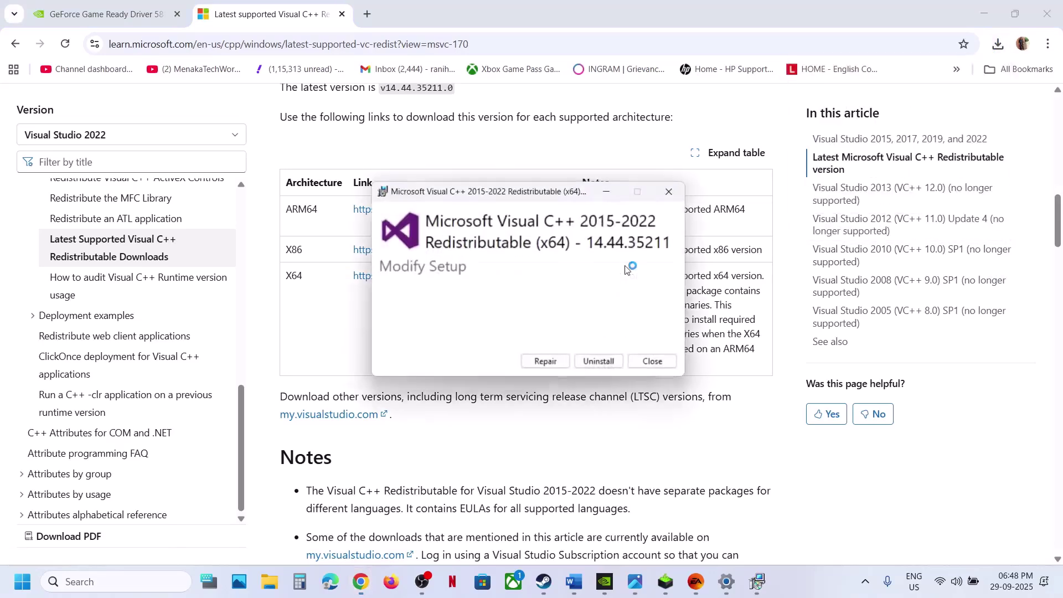
{"action": "left_click", "coordinate": [555, 360]}
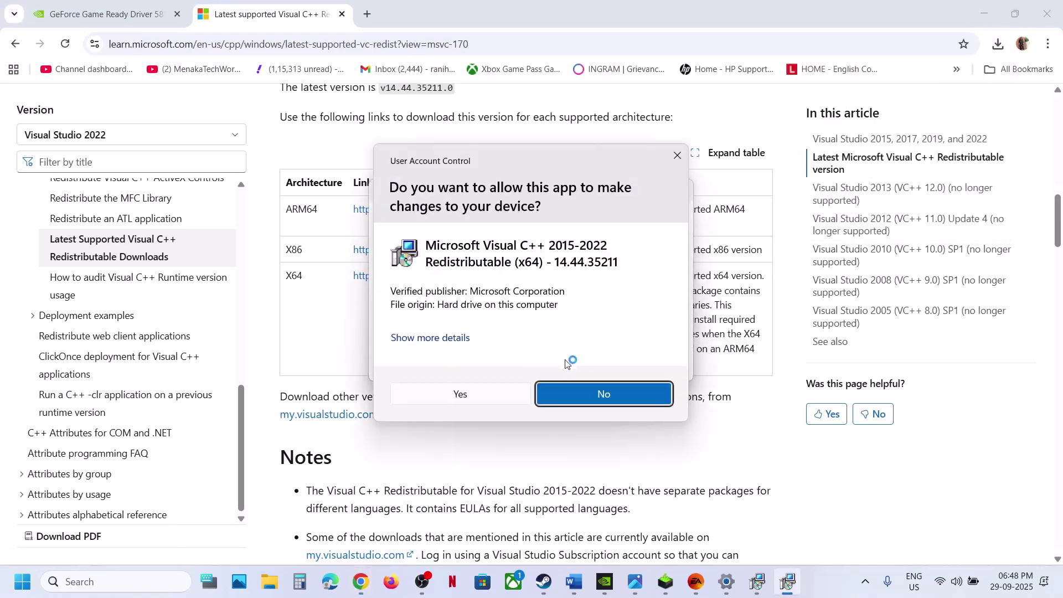
{"action": "left_click", "coordinate": [477, 394]}
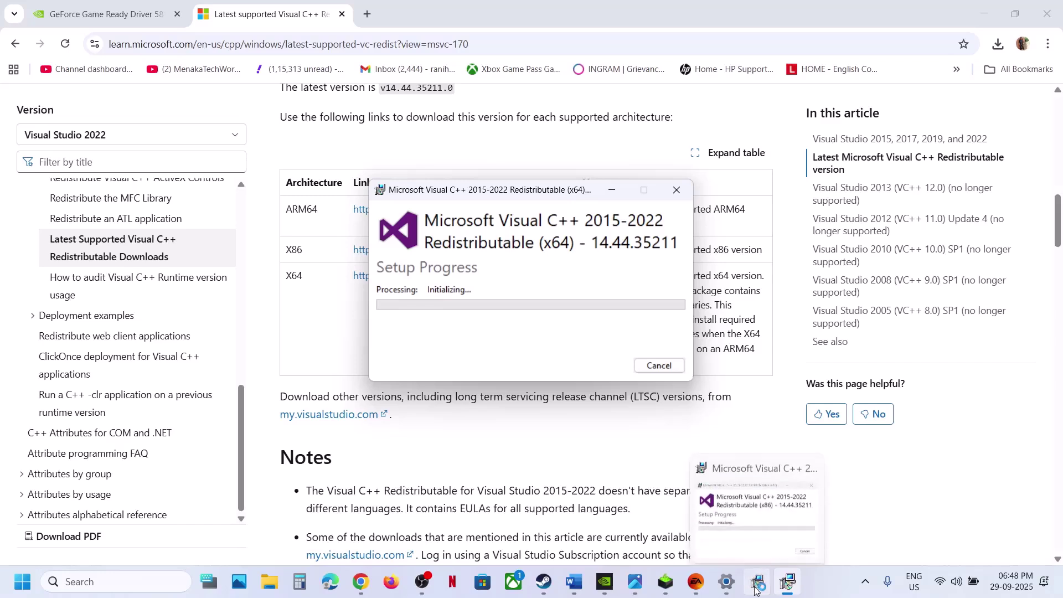
Step: Place the x86 and x64 setup windows side by side, and show the computer's power options for a restart
{"action": "left_click_drag", "start_coordinate": [535, 192], "coordinate": [262, 232]}
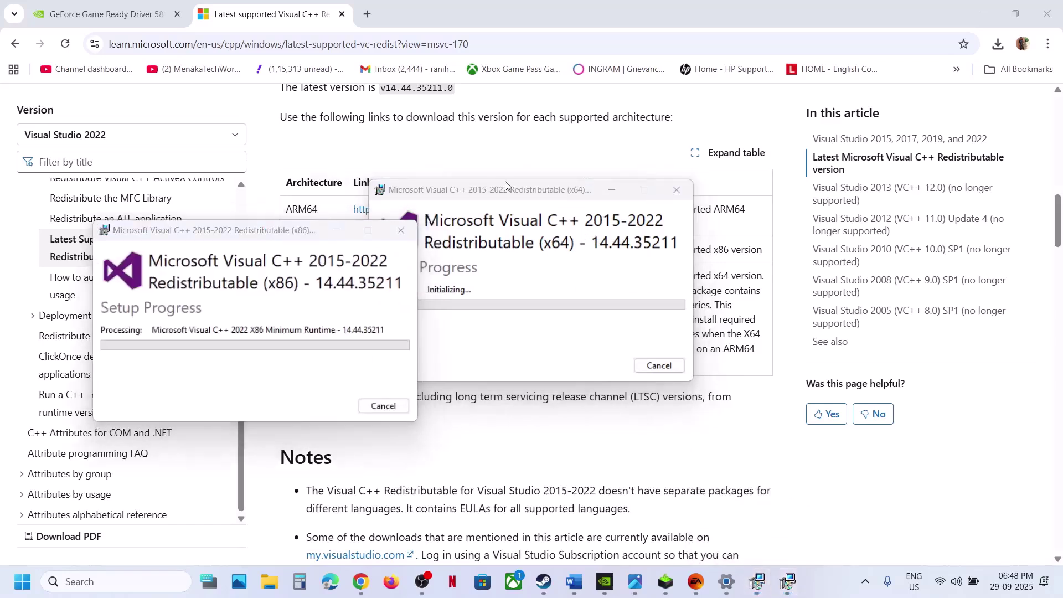
{"action": "left_click_drag", "start_coordinate": [504, 186], "coordinate": [705, 224]}
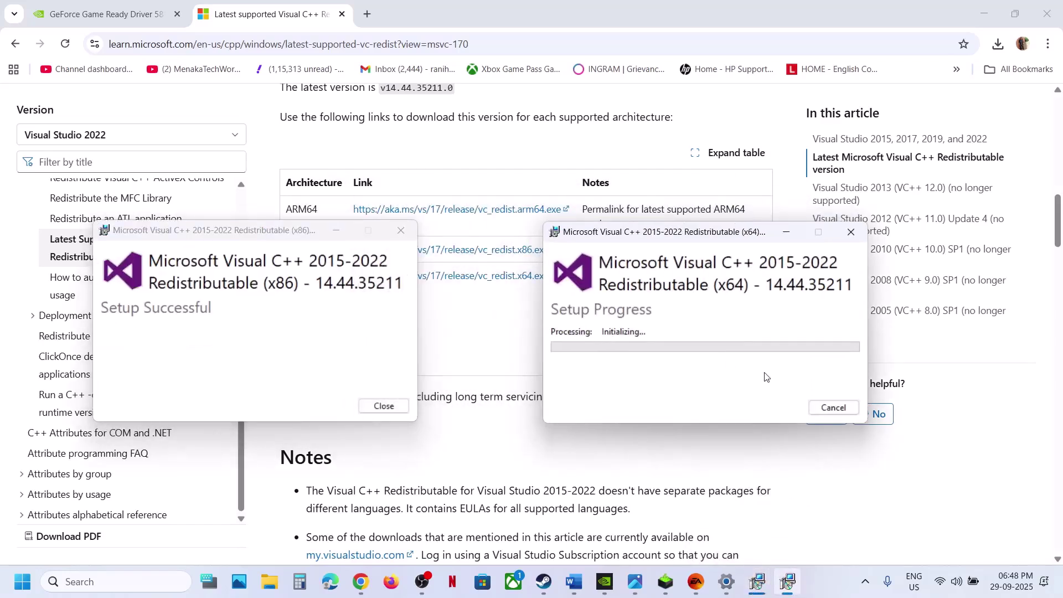
{"action": "left_click", "coordinate": [18, 595]}
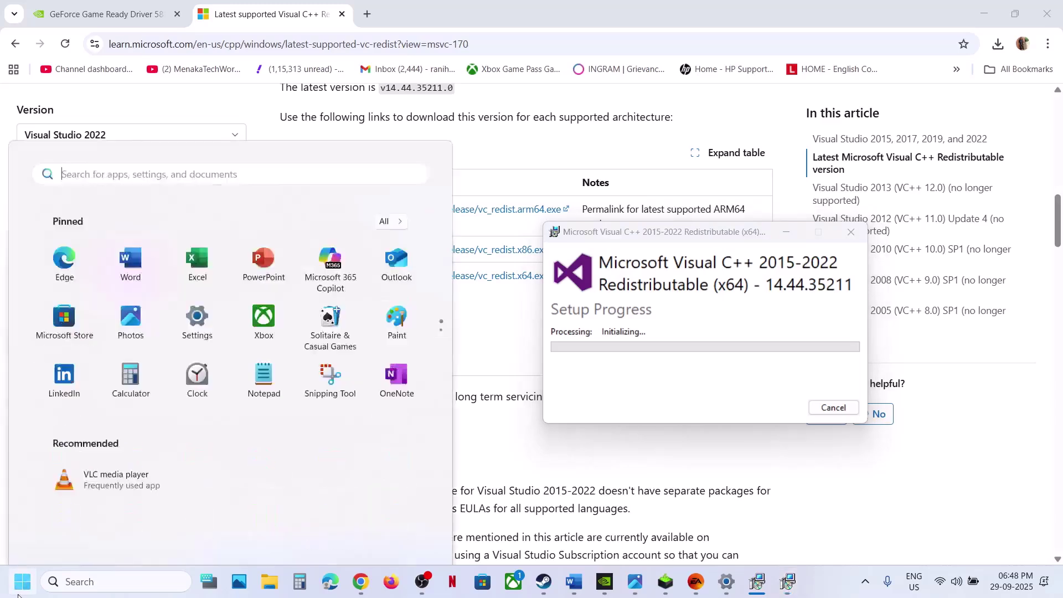
{"action": "left_click", "coordinate": [403, 535]}
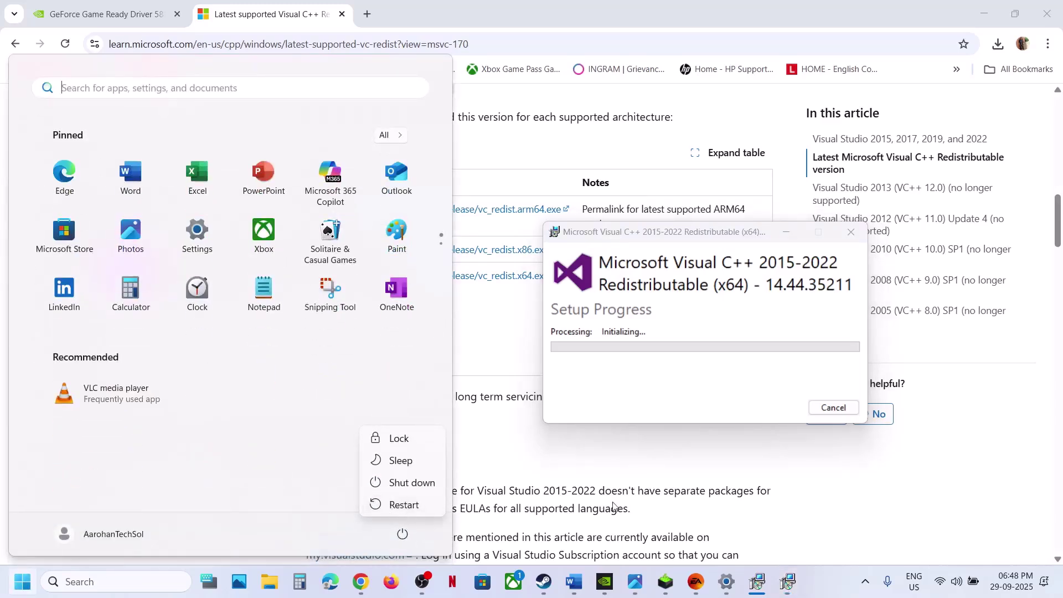
Step: Return to the Word document and select Step 11's text on the fcsetup file and settings folder
{"action": "left_click", "coordinate": [696, 581]}
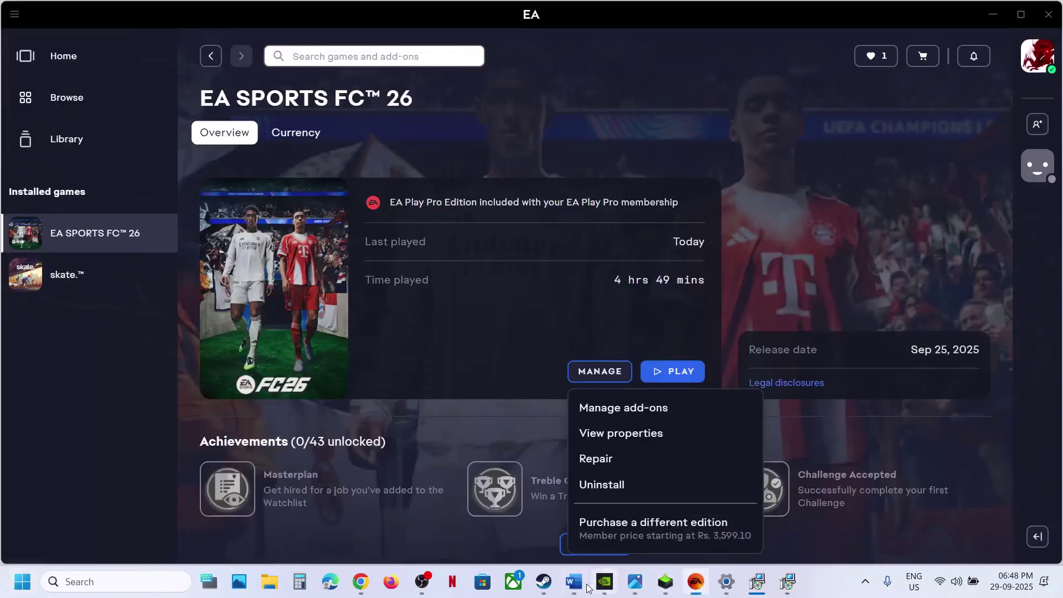
{"action": "left_click", "coordinate": [557, 493]}
{"action": "scroll", "coordinate": [433, 436], "scroll_direction": "down", "scroll_amount": 5}
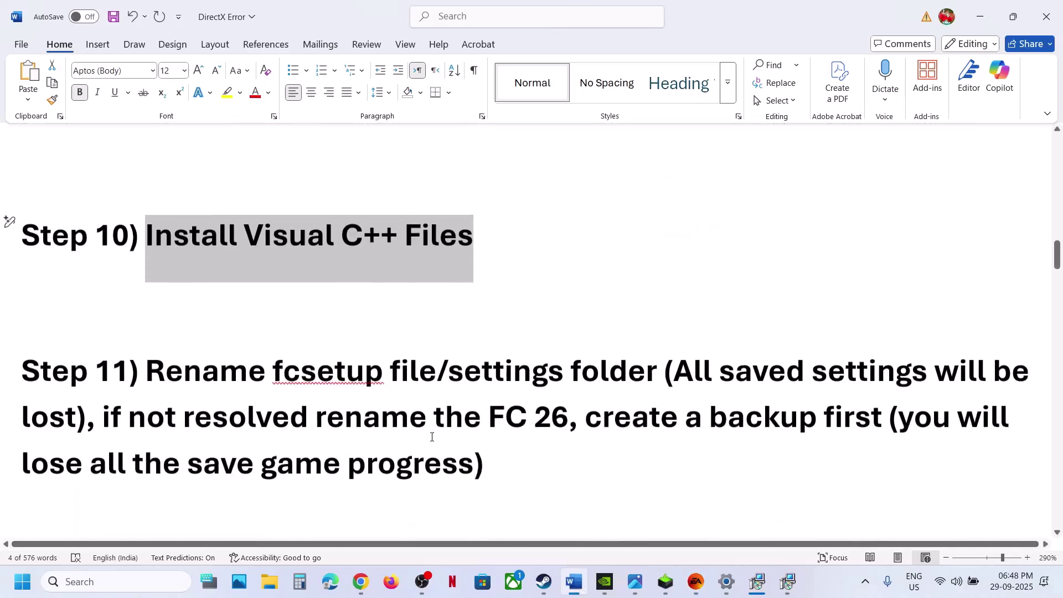
{"action": "left_click_drag", "start_coordinate": [277, 329], "coordinate": [114, 363]}
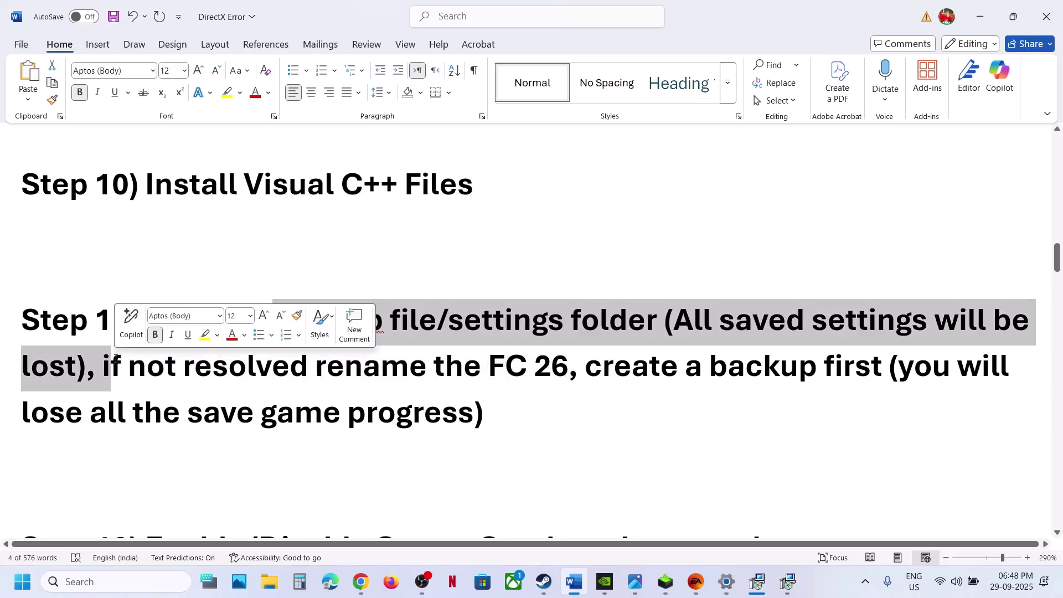
Step: Switch to File Explorer and open the user's profile folder under Users on Local Disk (C:)
{"action": "left_click", "coordinate": [270, 586]}
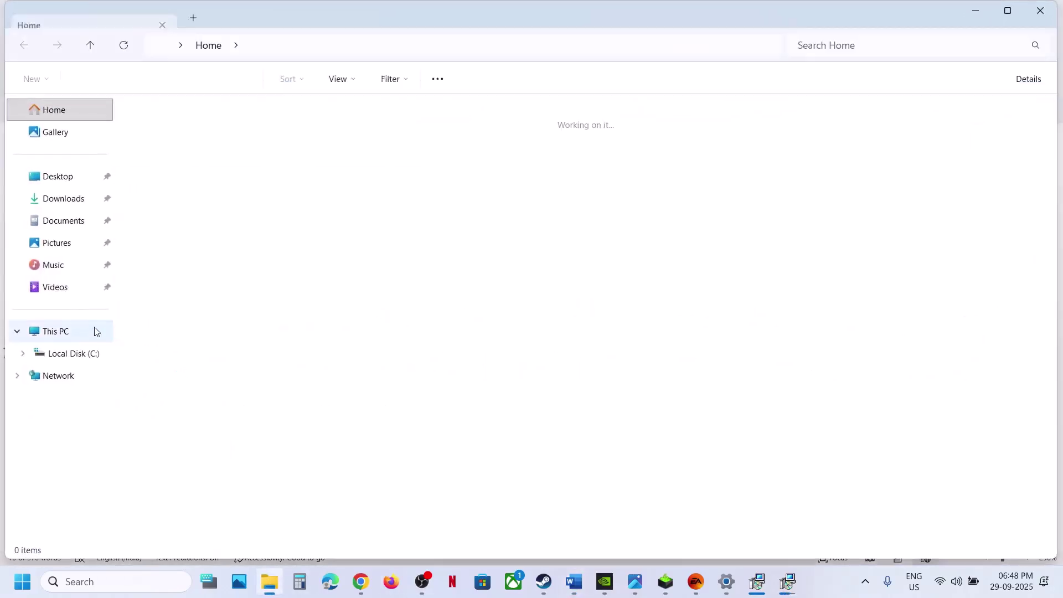
{"action": "left_click", "coordinate": [65, 330]}
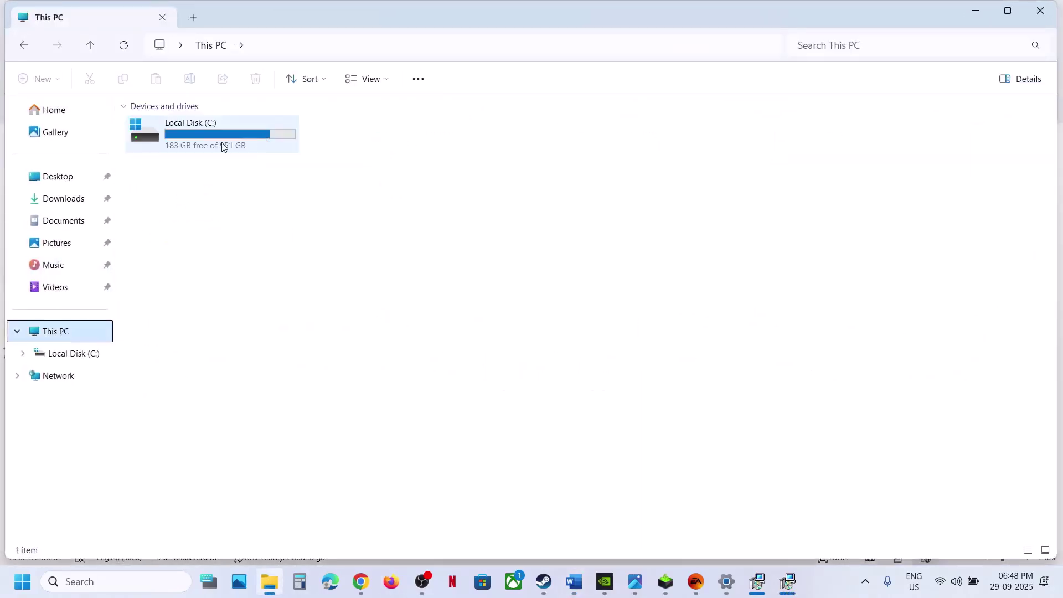
{"action": "double_click", "coordinate": [223, 145]}
{"action": "double_click", "coordinate": [164, 372]}
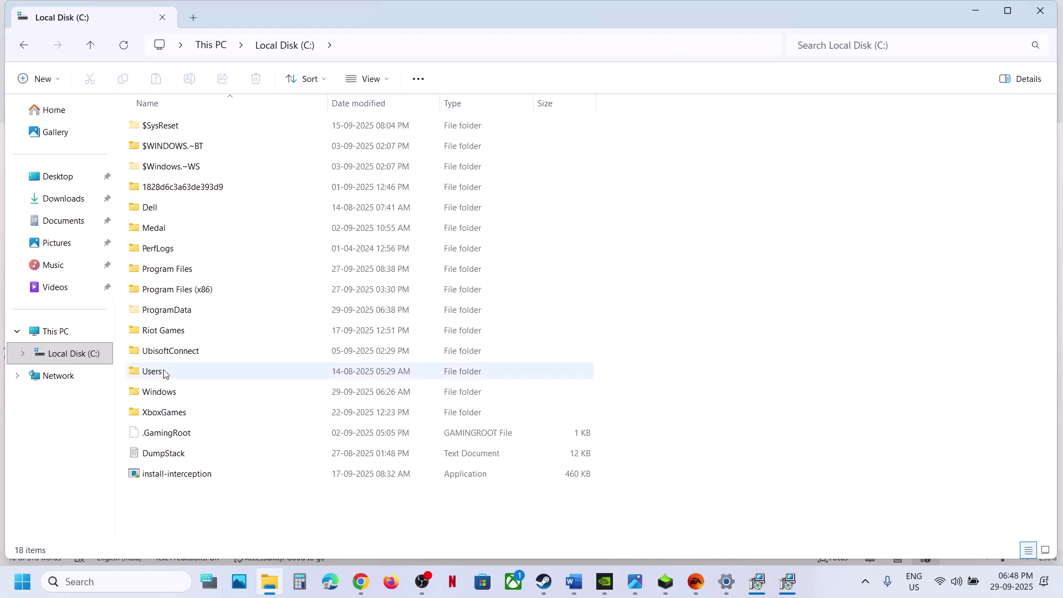
{"action": "left_click", "coordinate": [187, 125]}
{"action": "double_click", "coordinate": [187, 125]}
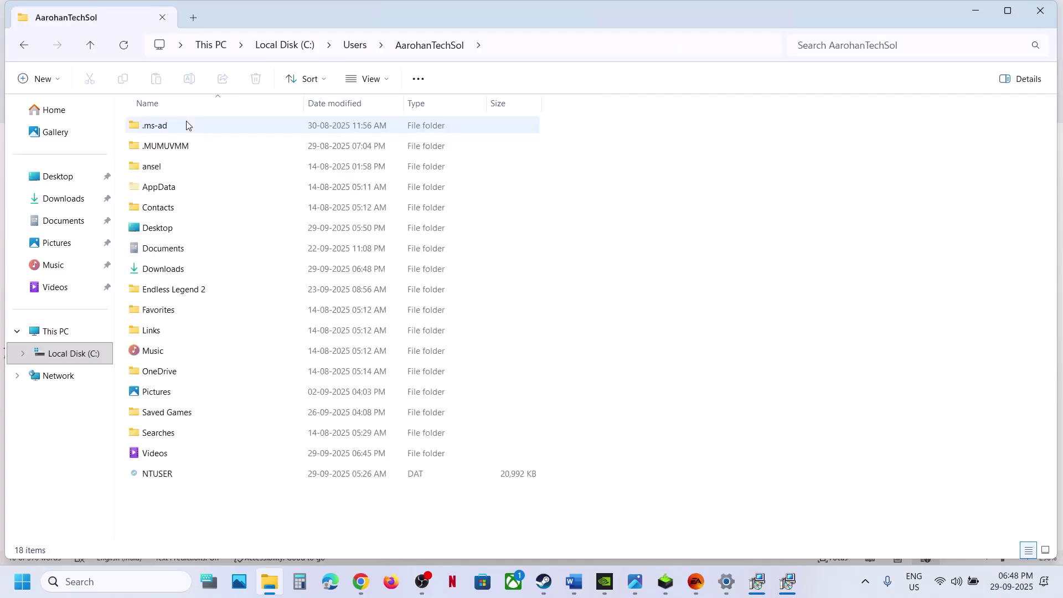
Step: Select the AppData folder and check the setting for showing hidden items
{"action": "double_click", "coordinate": [162, 188]}
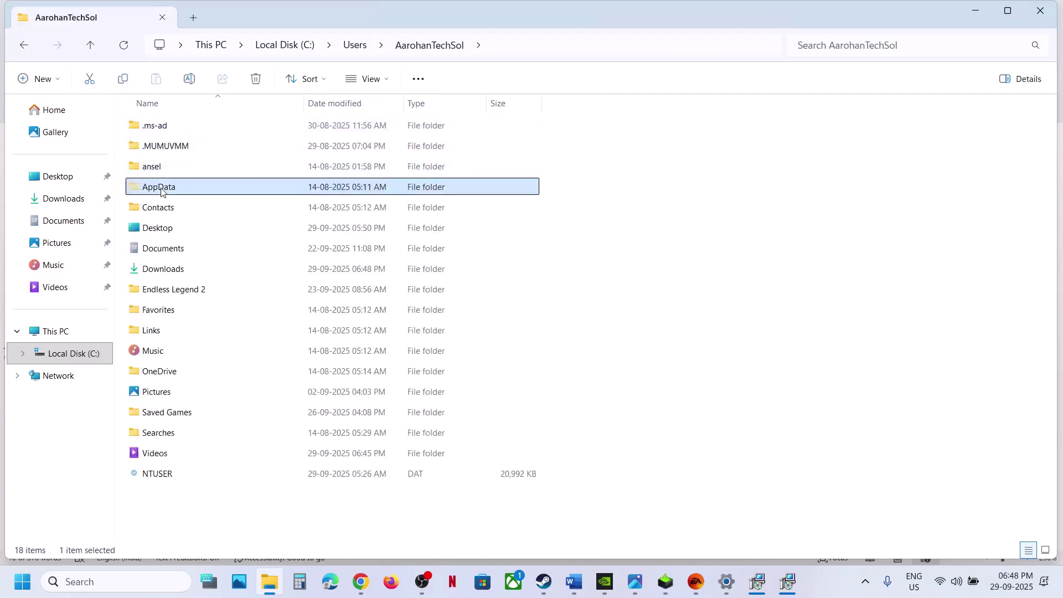
{"action": "left_click", "coordinate": [86, 50]}
{"action": "left_click", "coordinate": [382, 83]}
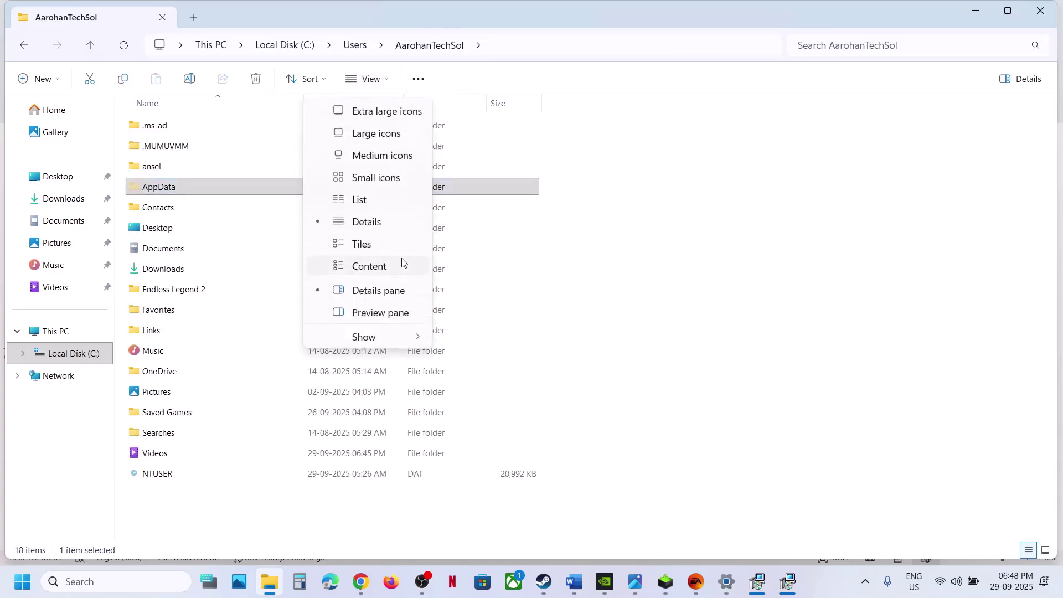
{"action": "mouse_move", "coordinate": [365, 337]}
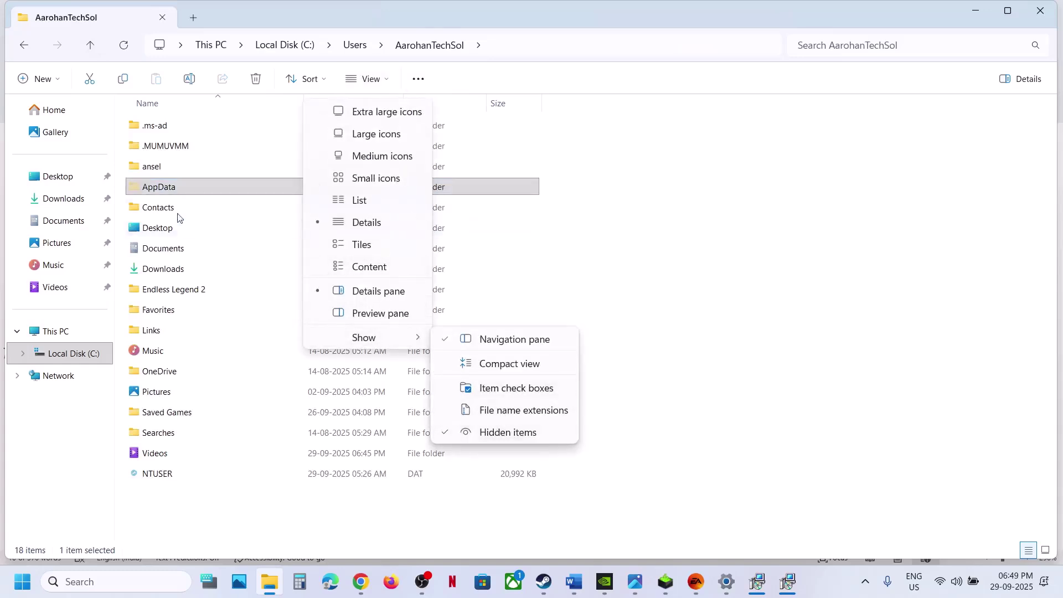
Step: Open the EA SPORTS FC 26 folder inside AppData\Local
{"action": "double_click", "coordinate": [148, 187]}
{"action": "double_click", "coordinate": [158, 126]}
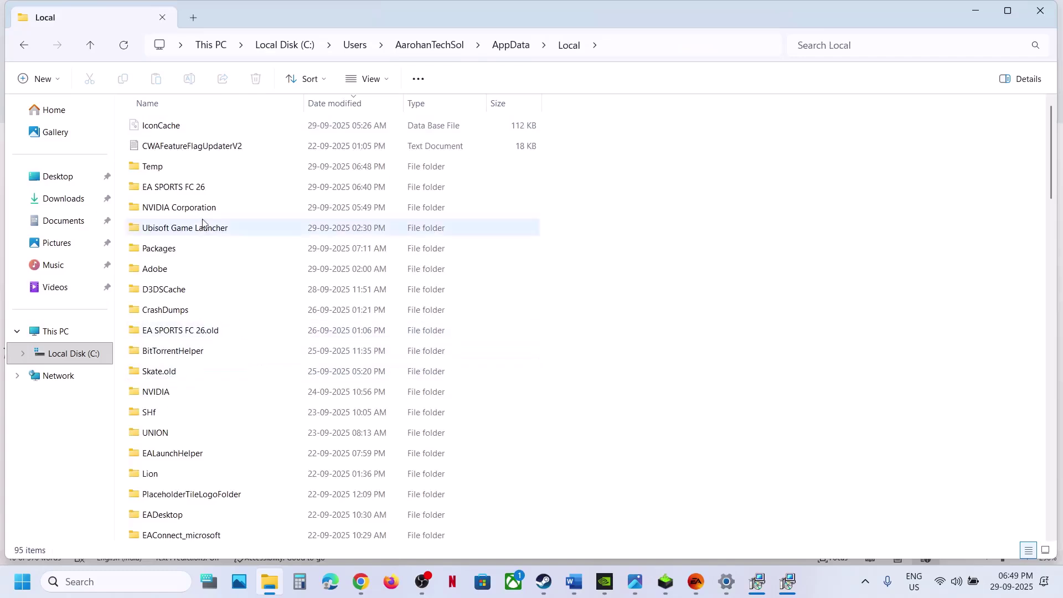
{"action": "left_click", "coordinate": [194, 196]}
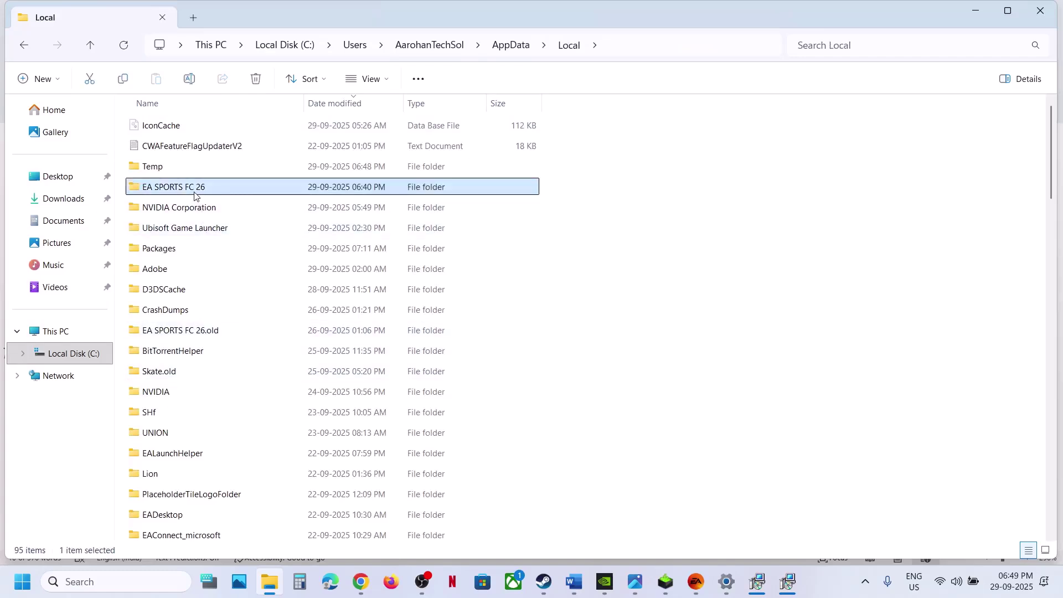
{"action": "double_click", "coordinate": [195, 195]}
Step: Rename the fcsetup configuration file in the EA SPORTS FC 26 folder to fcsetup.old
{"action": "left_click", "coordinate": [164, 314]}
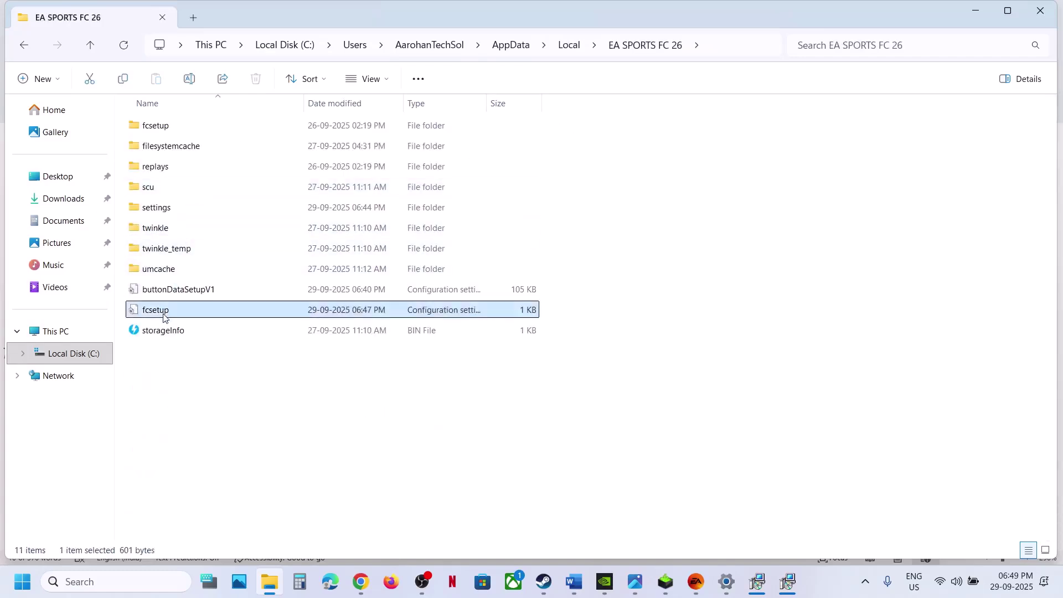
{"action": "right_click", "coordinate": [164, 315]}
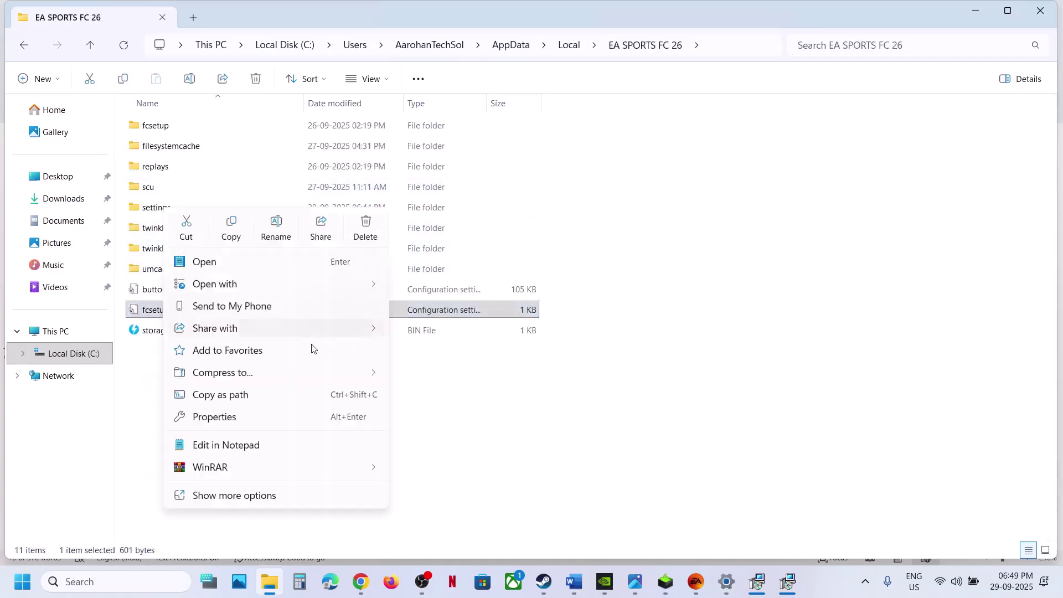
{"action": "left_click", "coordinate": [284, 232]}
{"action": "left_click", "coordinate": [179, 310]}
{"action": "type", "text": "old"}
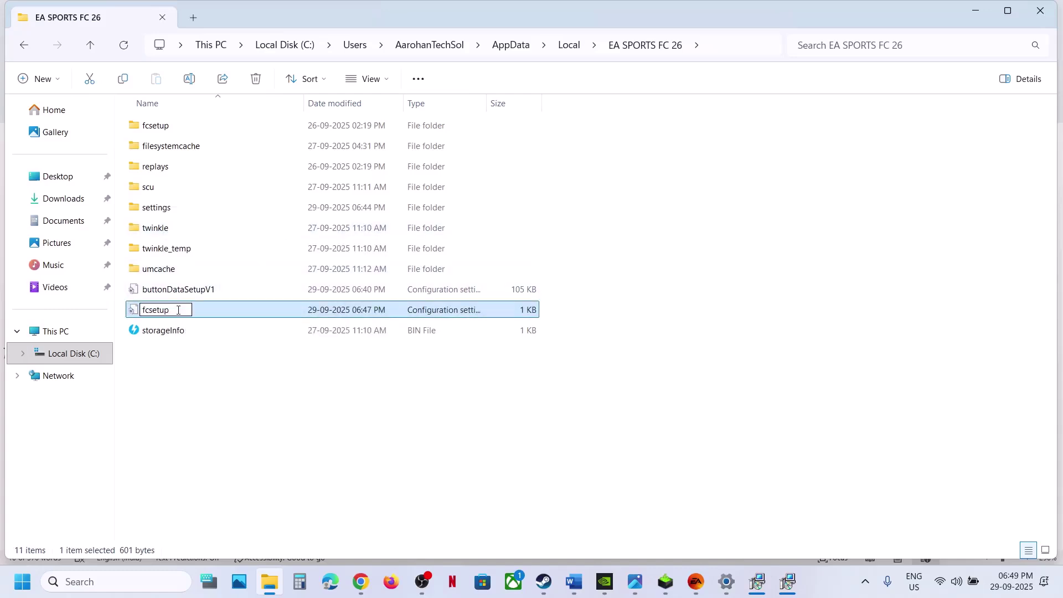
{"action": "left_click", "coordinate": [215, 383]}
Step: Rename the settings folder inside EA SPORTS FC 26 to settings.old
{"action": "left_click", "coordinate": [168, 209]}
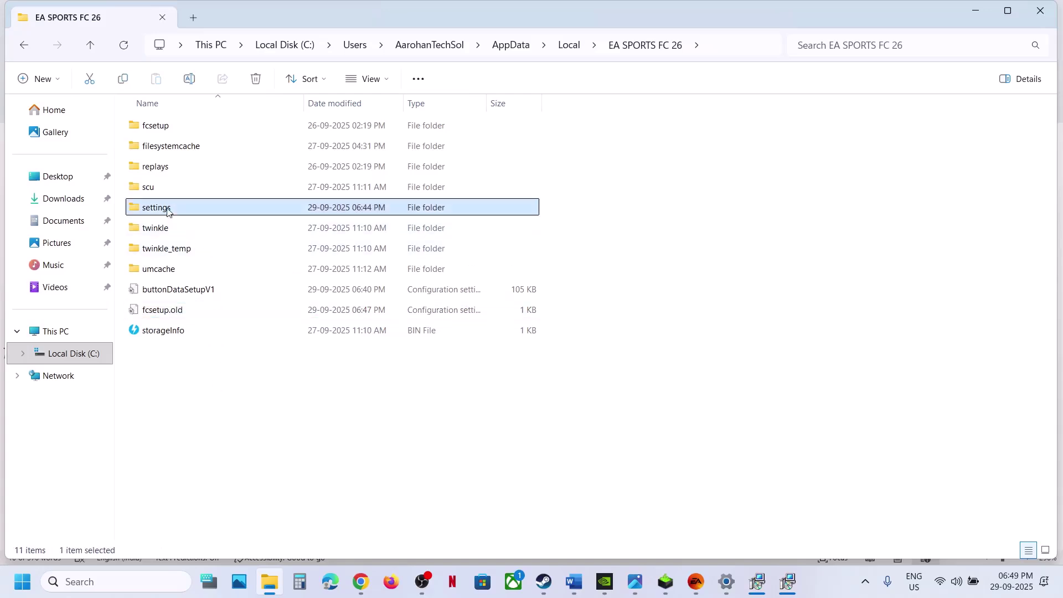
{"action": "right_click", "coordinate": [168, 209]}
{"action": "left_click", "coordinate": [278, 219]}
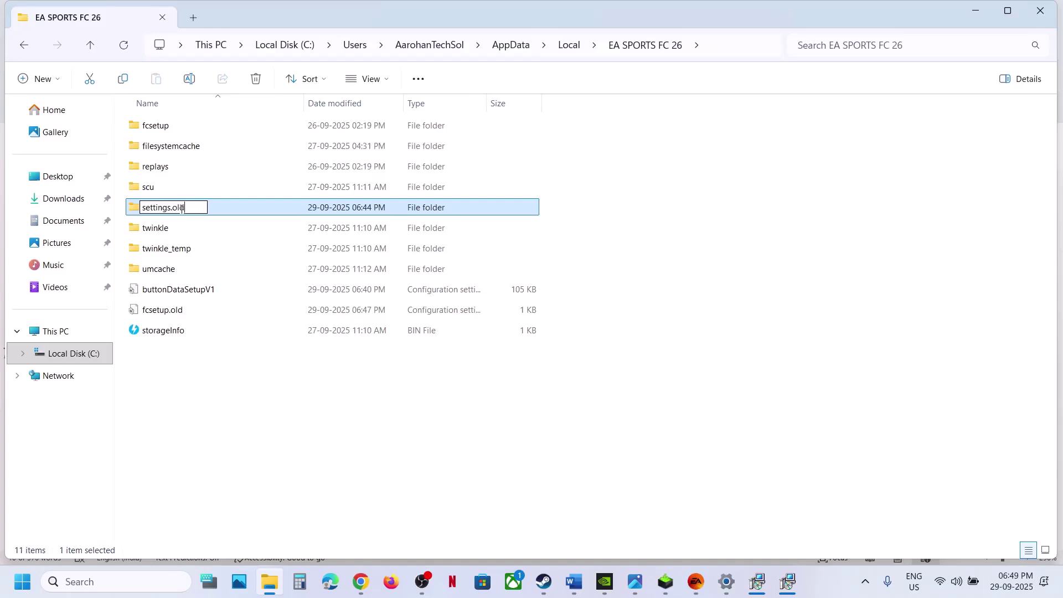
{"action": "type", "text": ".old"}
Step: Rename the fcsetup folder to fcsetup.old and go back up to the Local folder
{"action": "left_click", "coordinate": [155, 125]}
{"action": "right_click", "coordinate": [157, 126]}
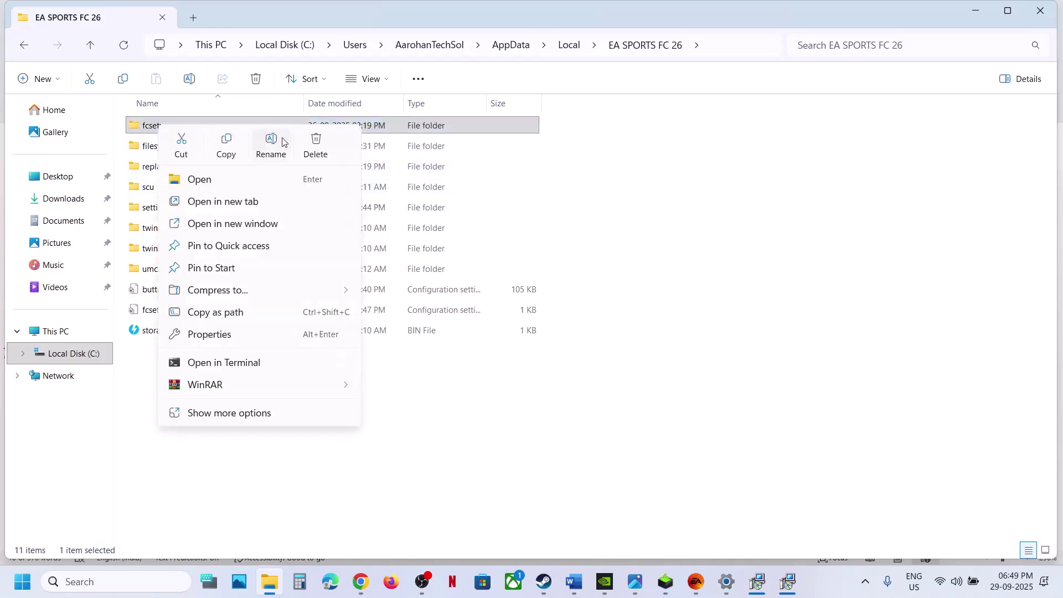
{"action": "left_click", "coordinate": [281, 148]}
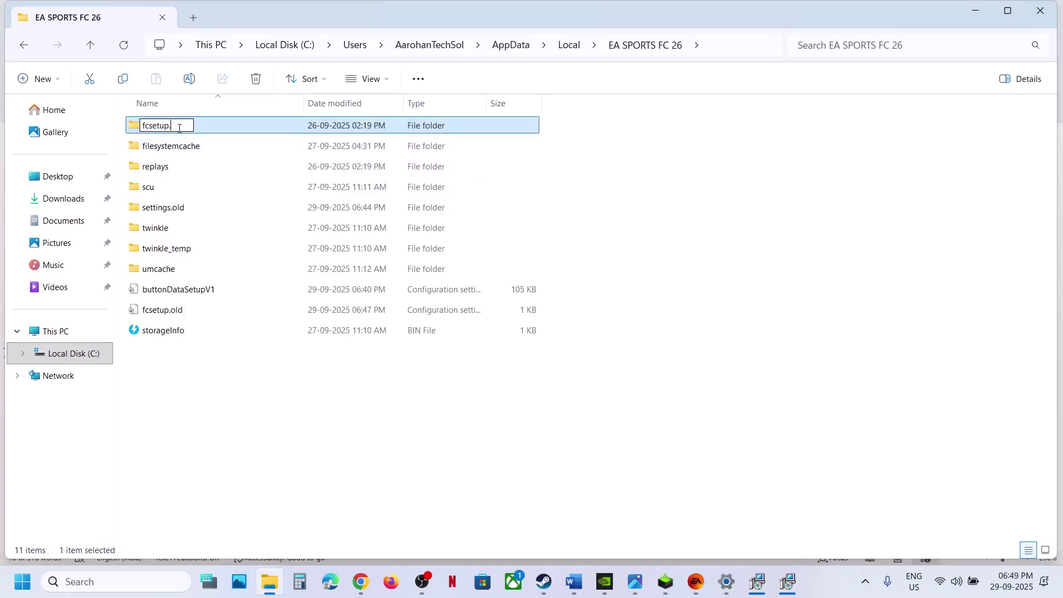
{"action": "left_click", "coordinate": [225, 399]}
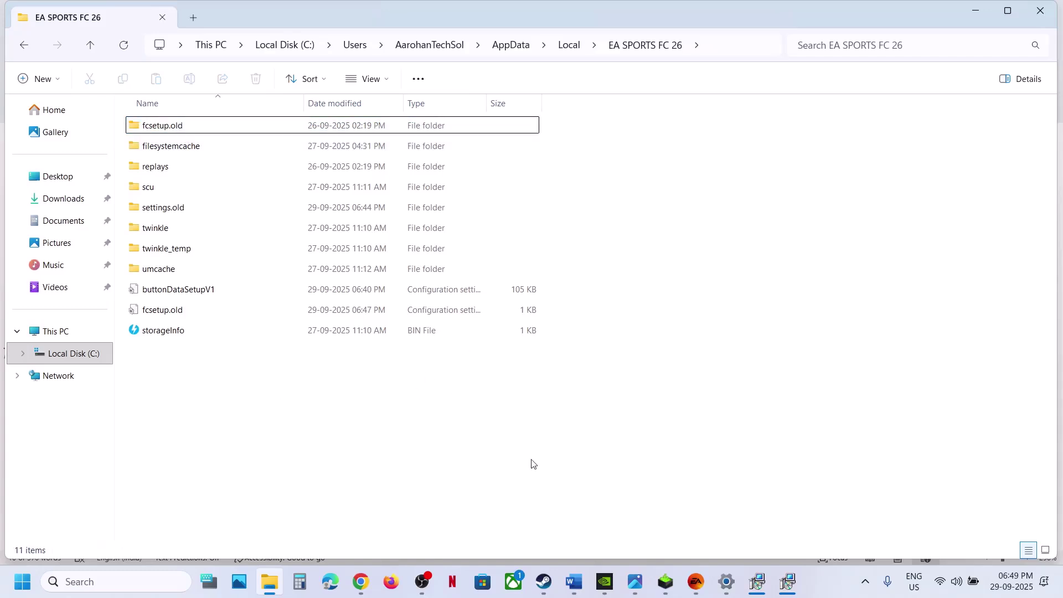
{"action": "left_click", "coordinate": [90, 50]}
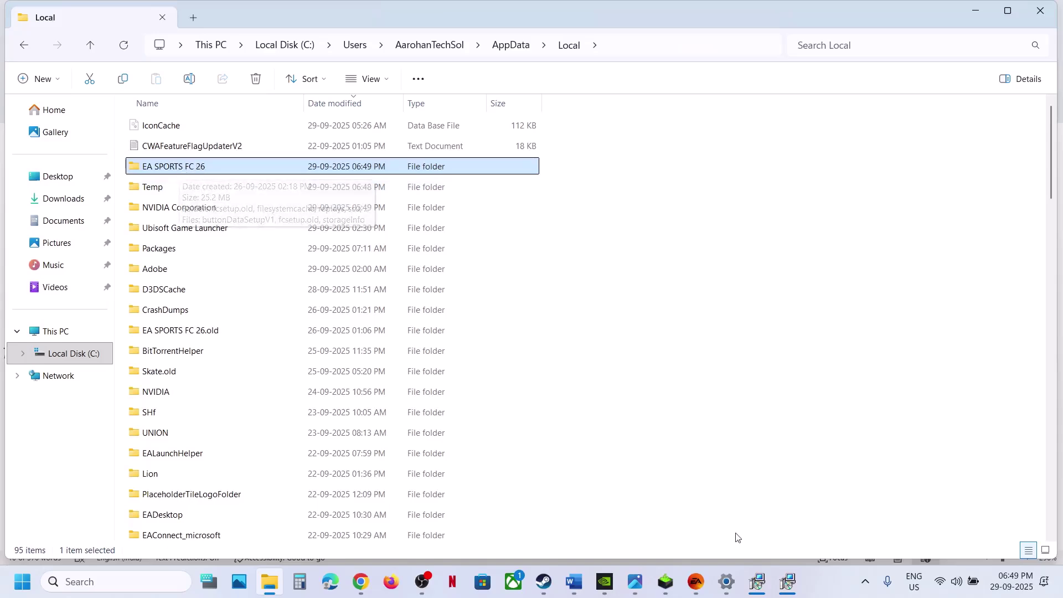
Step: Switch to the Word document and select Step 11's text on lost save progress and creating a backup
{"action": "left_click", "coordinate": [574, 582]}
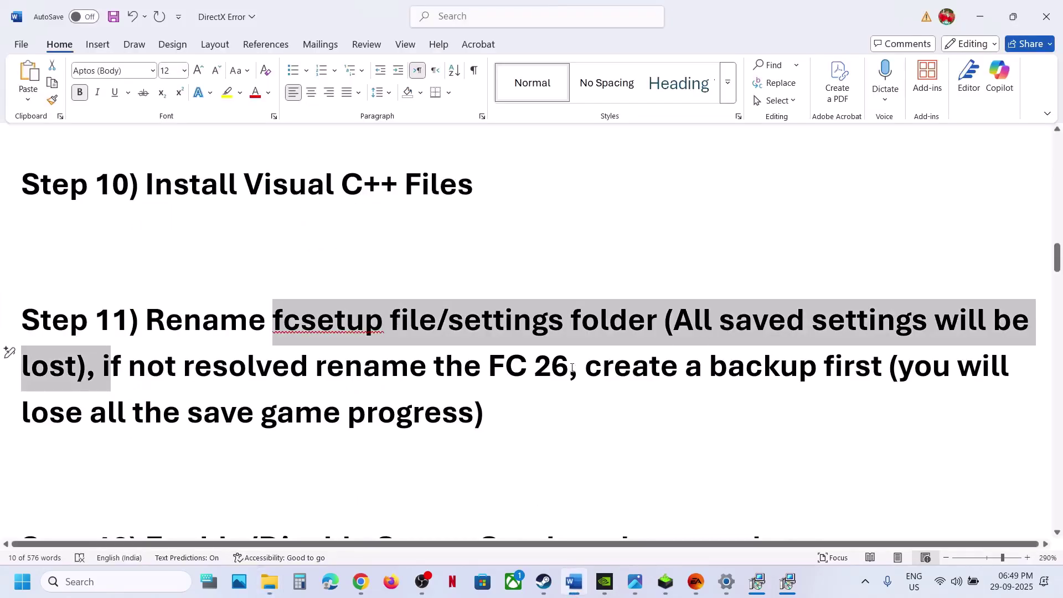
{"action": "left_click_drag", "start_coordinate": [904, 368], "coordinate": [478, 414]}
{"action": "left_click", "coordinate": [424, 381]}
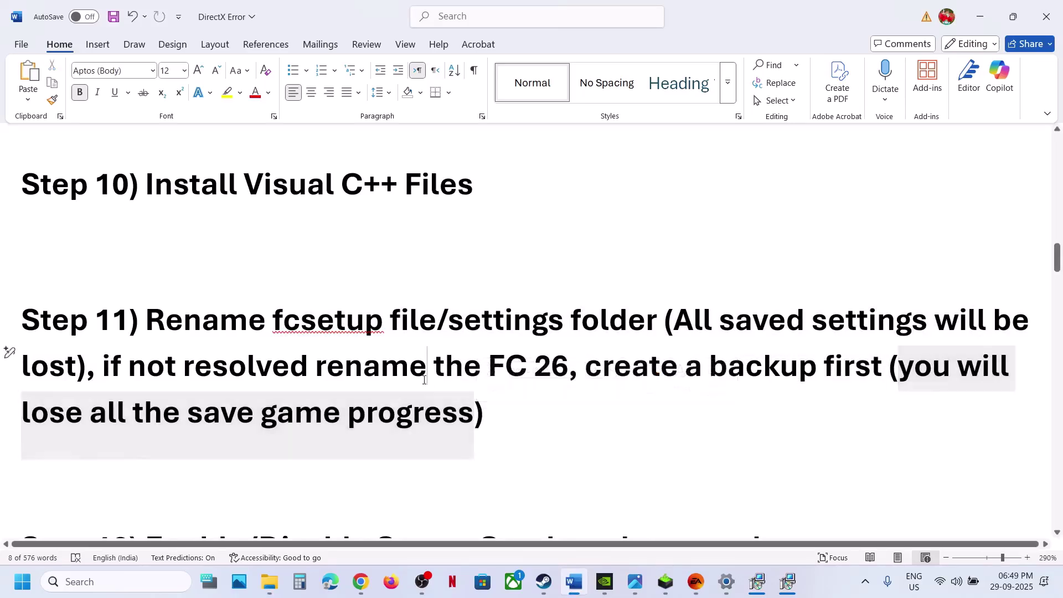
{"action": "left_click_drag", "start_coordinate": [331, 369], "coordinate": [823, 370]}
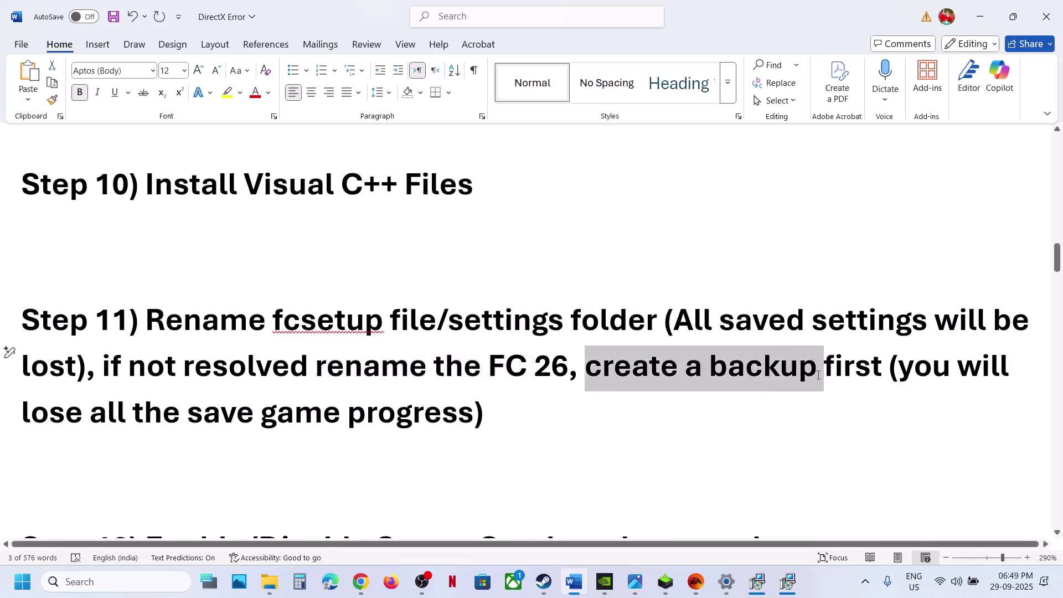
Step: Switch to File Explorer, copy the EA SPORTS FC 26 folder to the desktop as a backup, and place it near the desktop's middle
{"action": "left_click", "coordinate": [270, 581]}
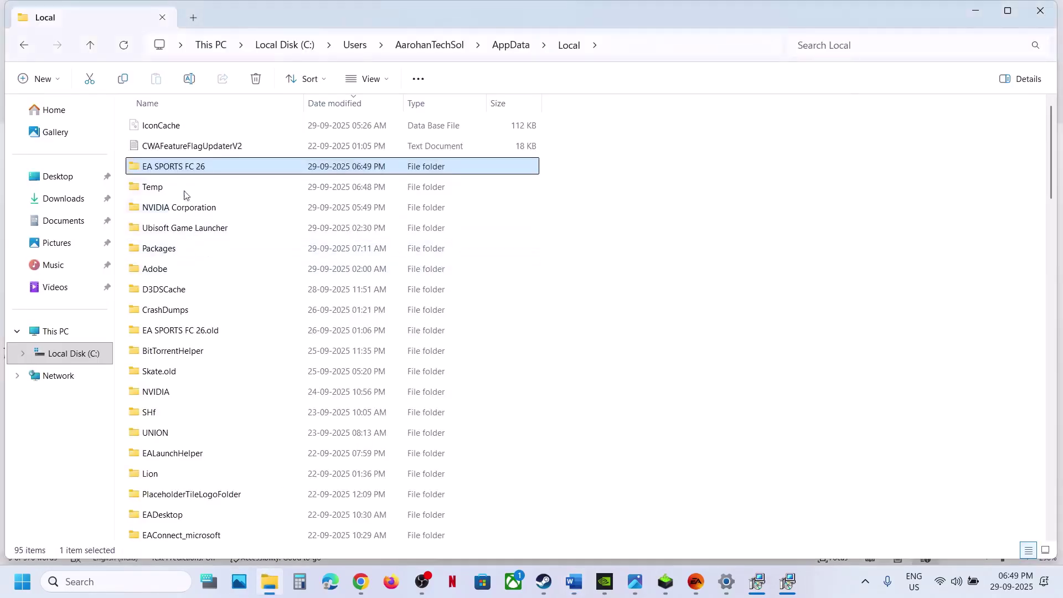
{"action": "right_click", "coordinate": [175, 170]}
{"action": "left_click", "coordinate": [243, 189]}
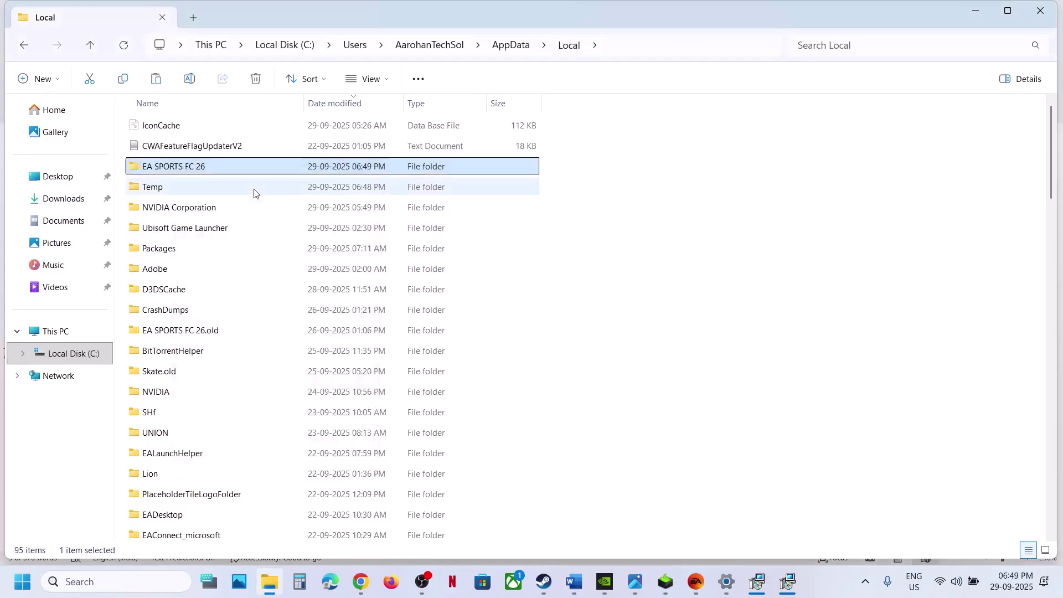
{"action": "key", "text": "super+d"}
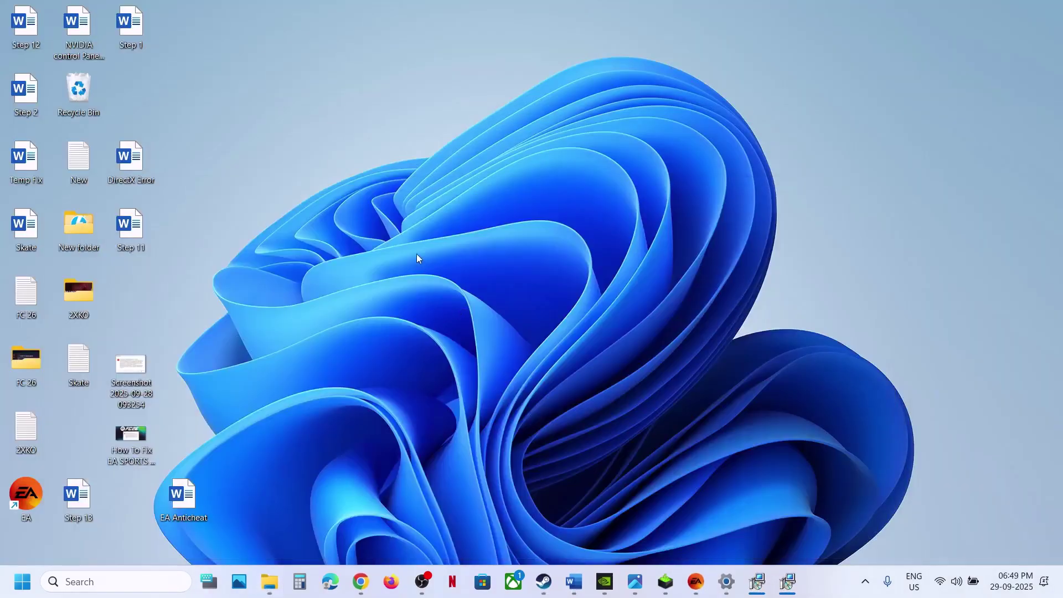
{"action": "key", "text": "ctrl+v"}
{"action": "left_click_drag", "start_coordinate": [79, 437], "coordinate": [551, 303]}
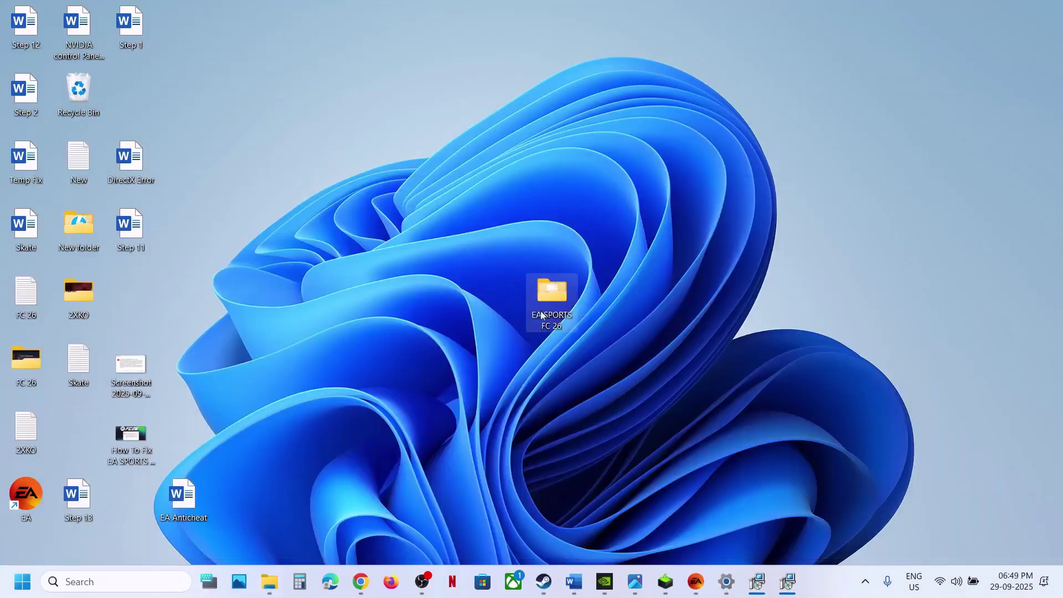
Step: Rename the EA SPORTS FC 26 folder in AppData\Local to "EA SPORTS FC 26. old" and switch to the EA app
{"action": "left_click", "coordinate": [270, 583]}
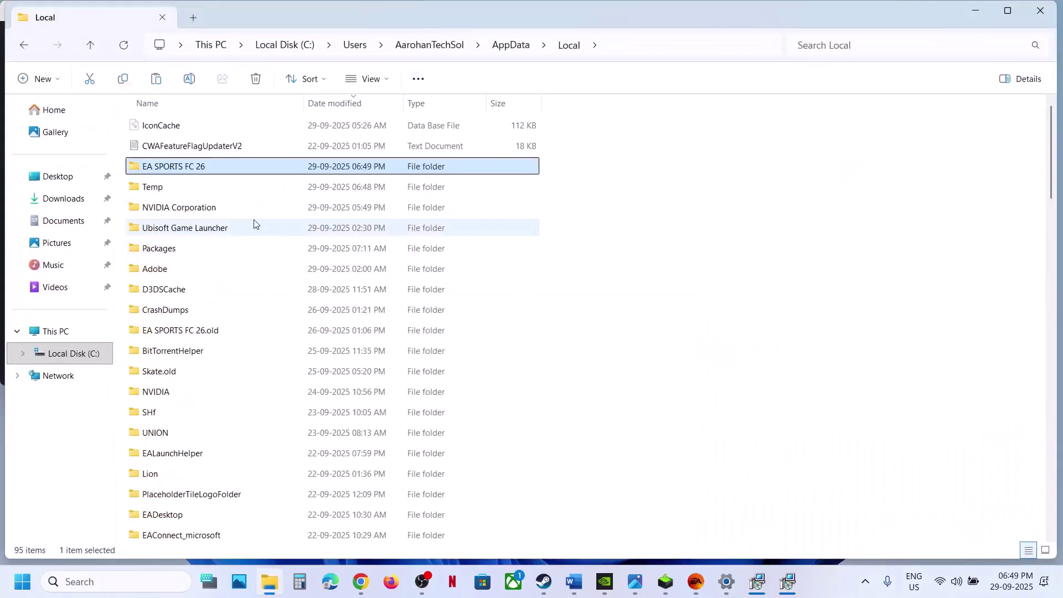
{"action": "right_click", "coordinate": [187, 171]}
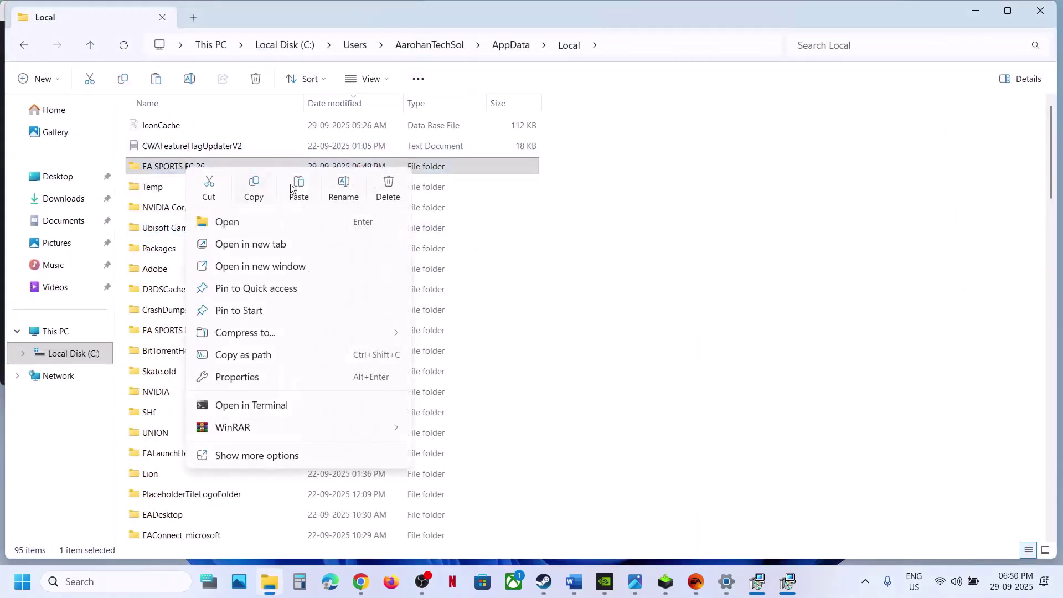
{"action": "left_click", "coordinate": [343, 187]}
{"action": "left_click", "coordinate": [217, 167]}
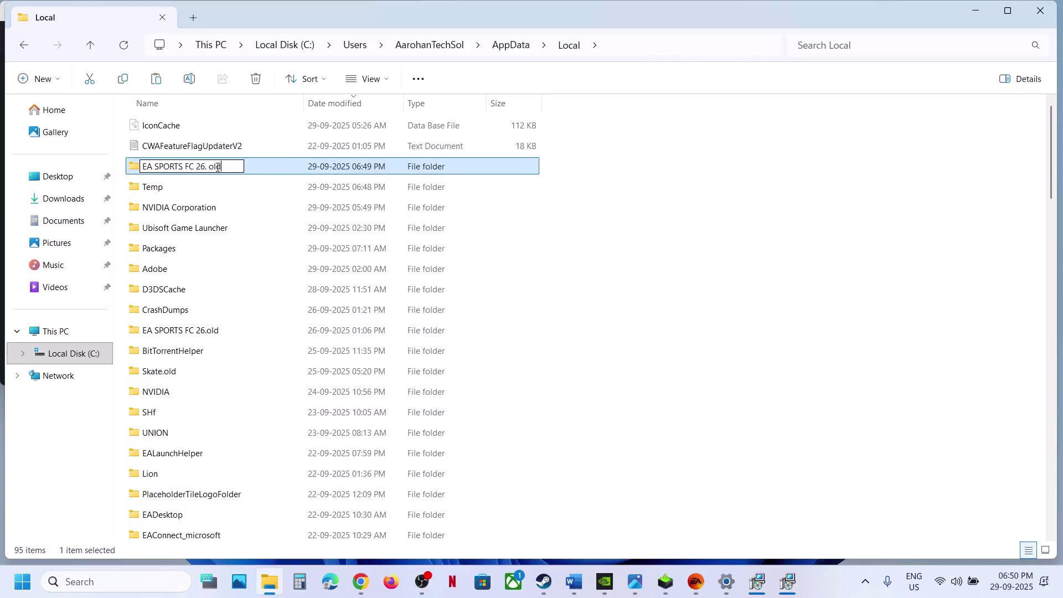
{"action": "left_click", "coordinate": [630, 310]}
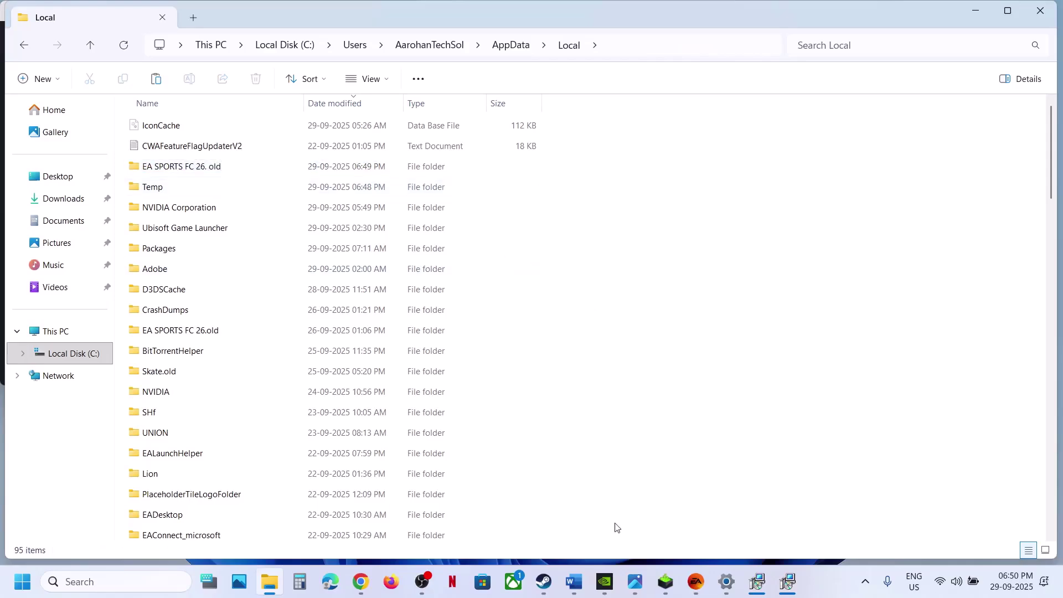
{"action": "left_click", "coordinate": [696, 581]}
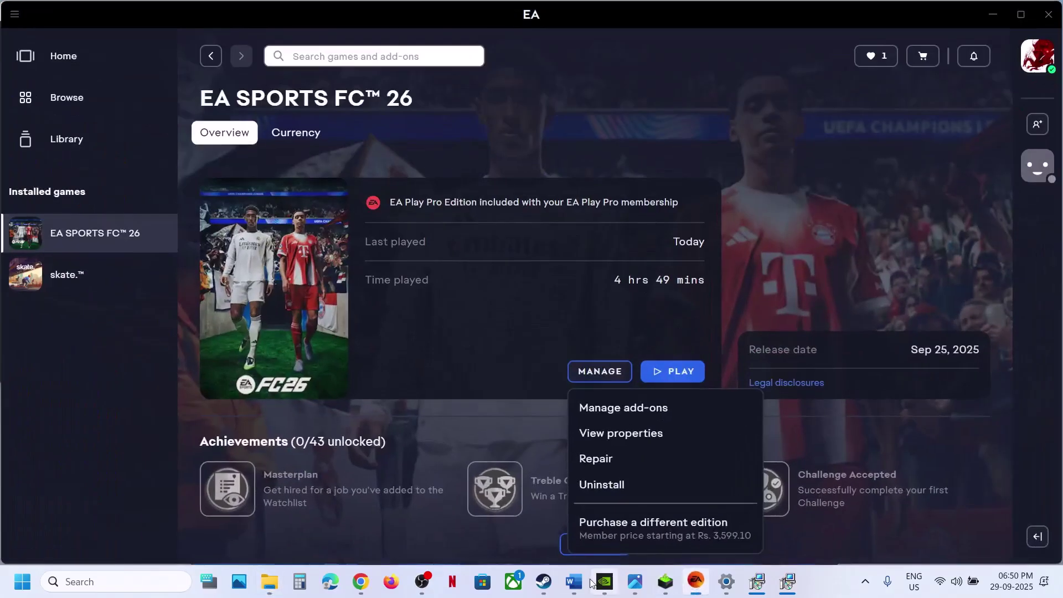
Step: Return to the Word document and select Step 12's text on enabling or disabling the Steam Overlay
{"action": "left_click", "coordinate": [573, 581]}
{"action": "scroll", "coordinate": [393, 381], "scroll_direction": "down", "scroll_amount": 2}
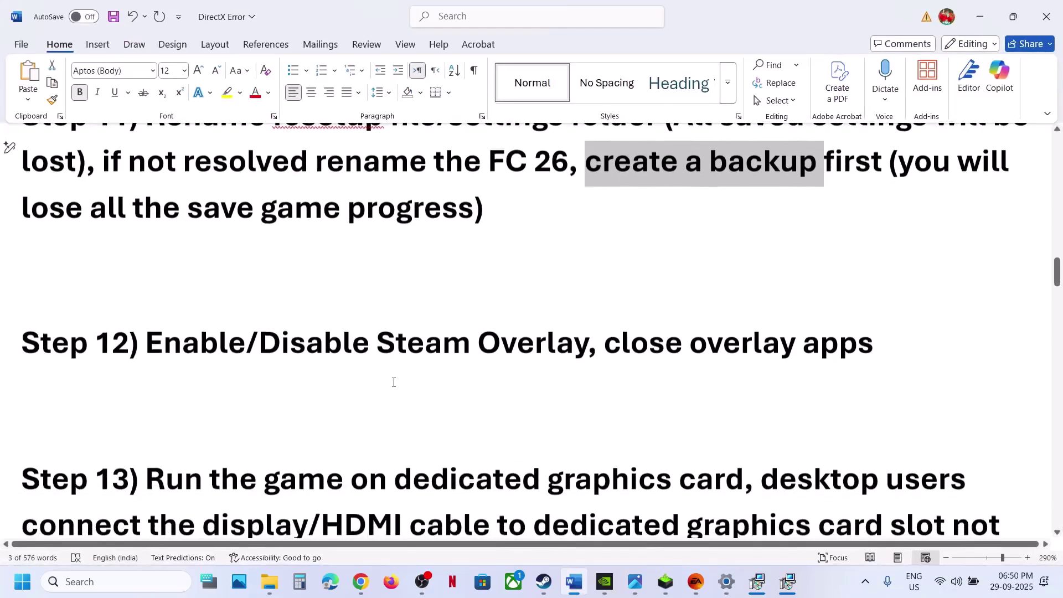
{"action": "scroll", "coordinate": [394, 380], "scroll_direction": "up", "scroll_amount": 1}
{"action": "left_click_drag", "start_coordinate": [242, 438], "coordinate": [687, 446]}
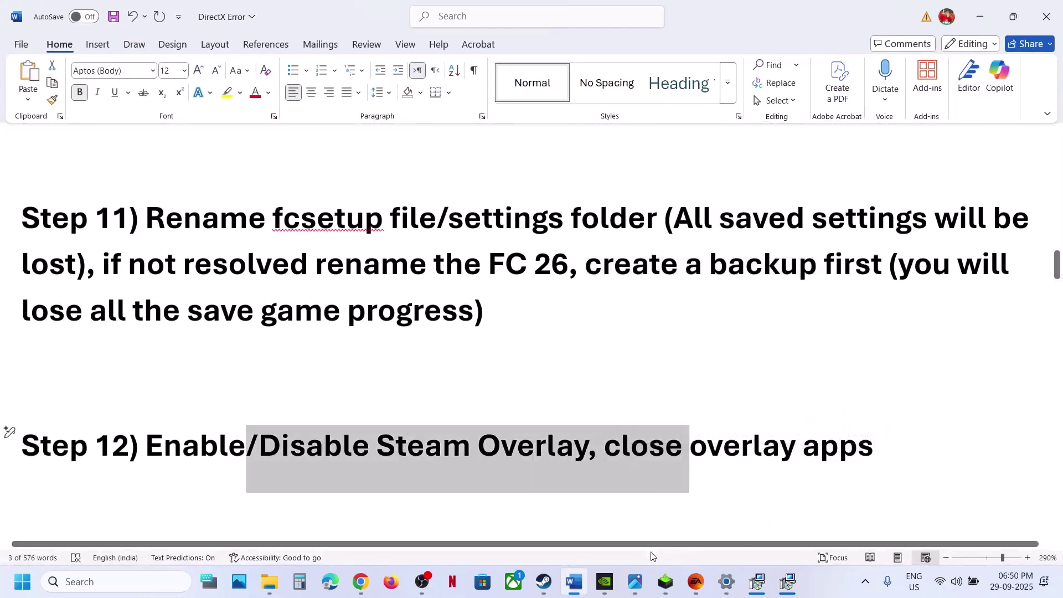
Step: Switch to Steam and set Enable the Steam Overlay while in-game to on in Dota 2's general properties, closing the dialog
{"action": "left_click", "coordinate": [551, 586]}
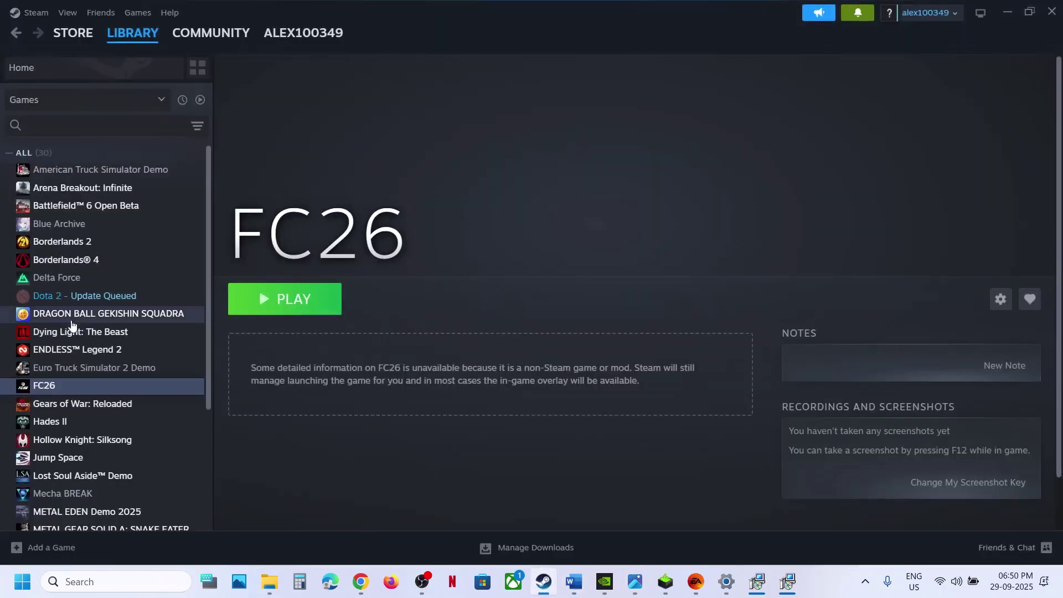
{"action": "right_click", "coordinate": [69, 301]}
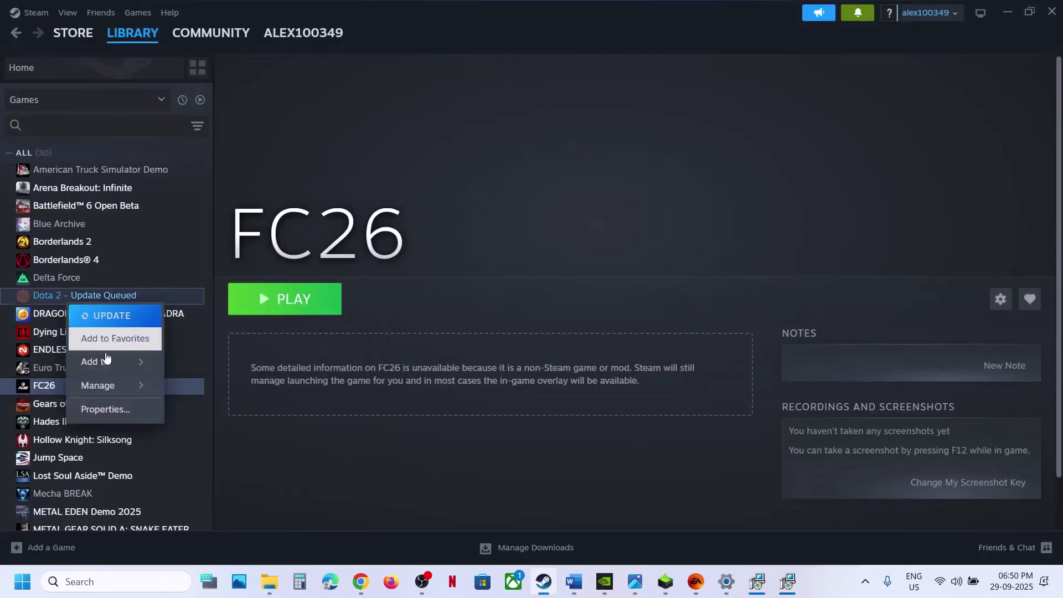
{"action": "left_click", "coordinate": [105, 409]}
{"action": "left_click", "coordinate": [787, 145]}
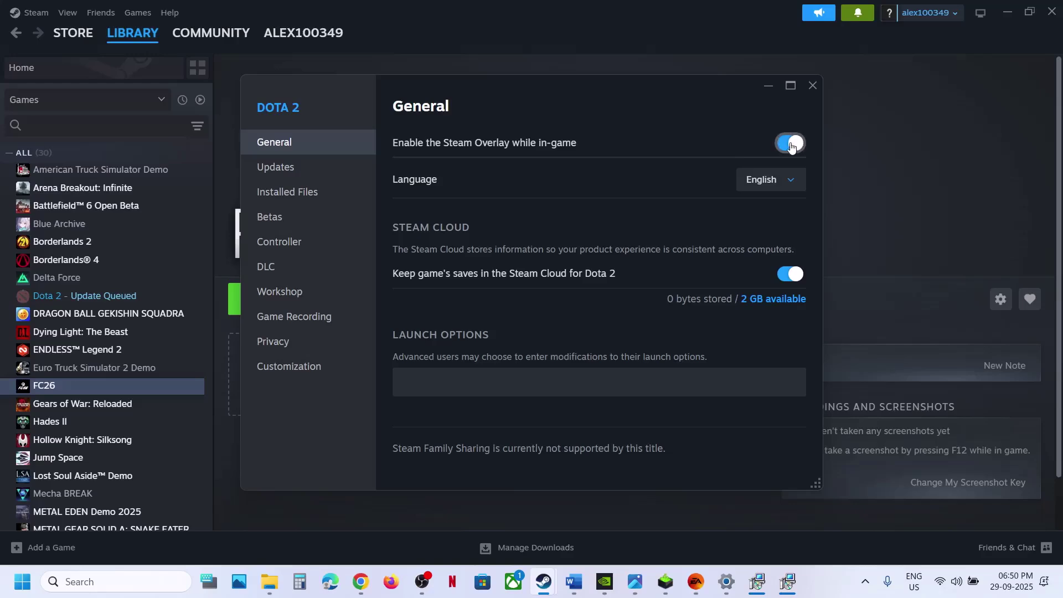
{"action": "left_click", "coordinate": [812, 85]}
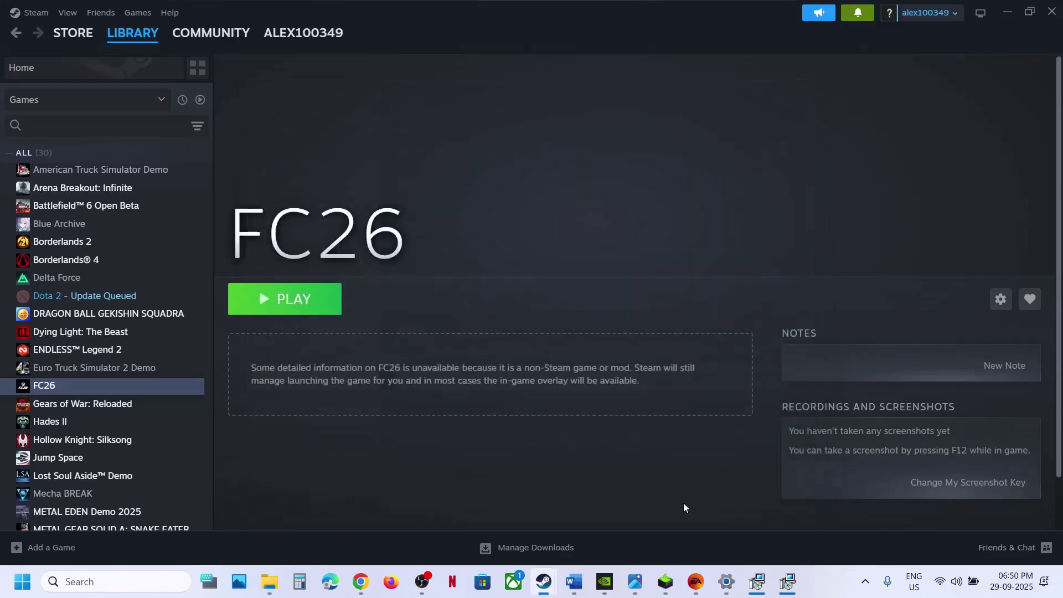
Step: Return to the Word document and select "close overlay apps" in Step 12
{"action": "left_click", "coordinate": [576, 582]}
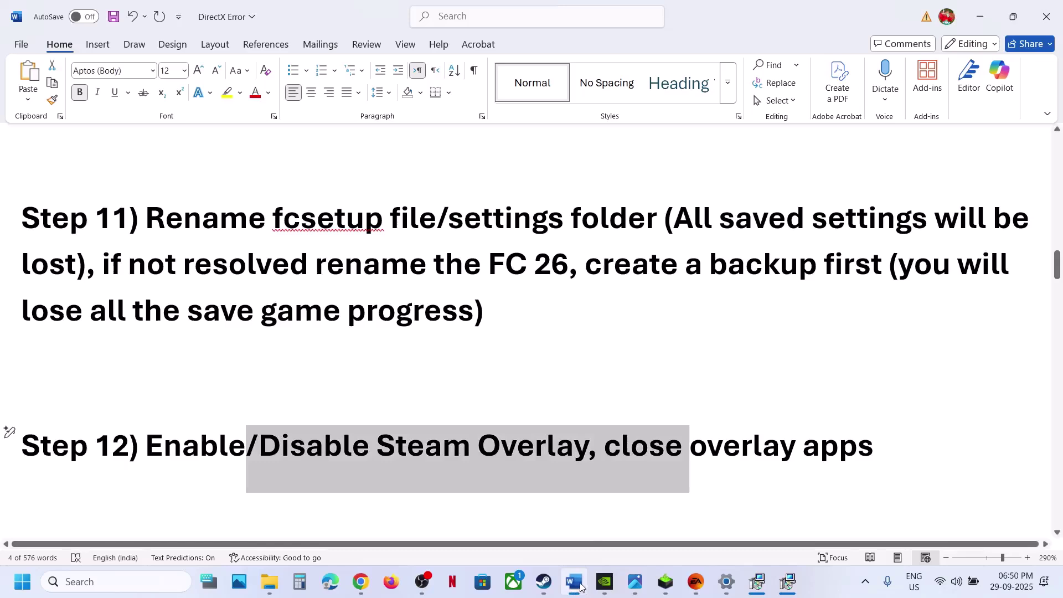
{"action": "left_click", "coordinate": [603, 476]}
{"action": "left_click_drag", "start_coordinate": [604, 465], "coordinate": [813, 446]}
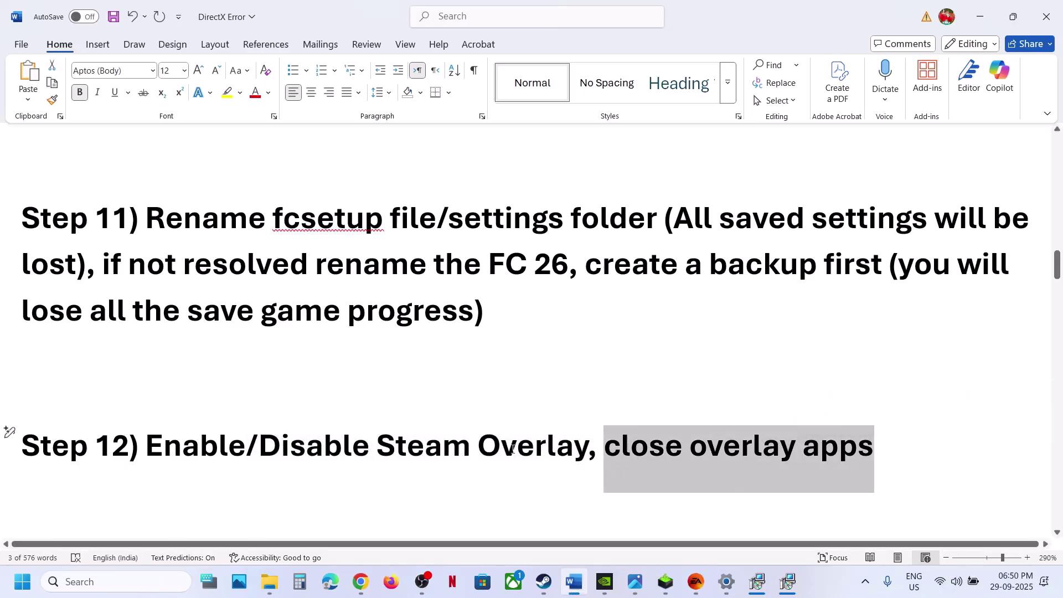
{"action": "scroll", "coordinate": [513, 448], "scroll_direction": "down", "scroll_amount": 2}
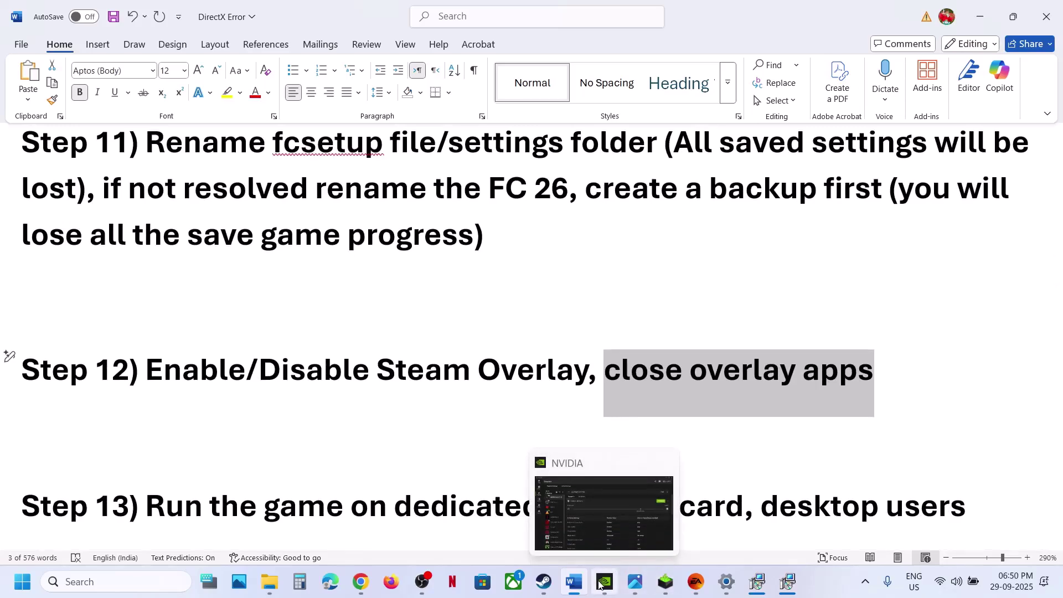
Step: Switch to the NVIDIA app, check the NVIDIA overlay setting among its features, and close the app
{"action": "left_click", "coordinate": [600, 585]}
{"action": "left_click", "coordinate": [27, 271]}
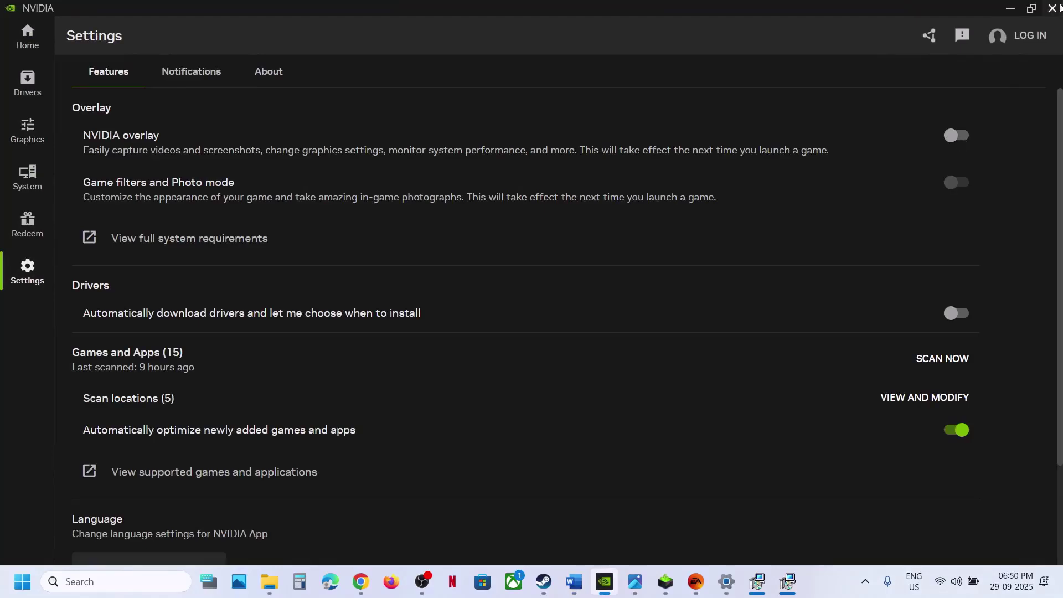
{"action": "left_click", "coordinate": [1052, 14]}
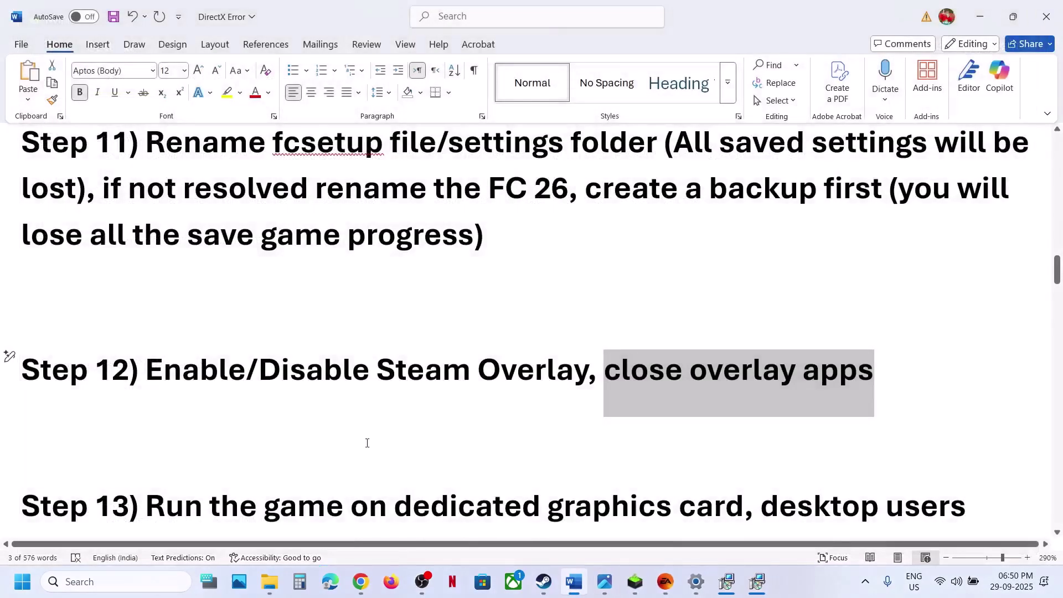
Step: Select Step 13's text in the Word document on running the game on the dedicated graphics card
{"action": "scroll", "coordinate": [367, 443], "scroll_direction": "down", "scroll_amount": 3}
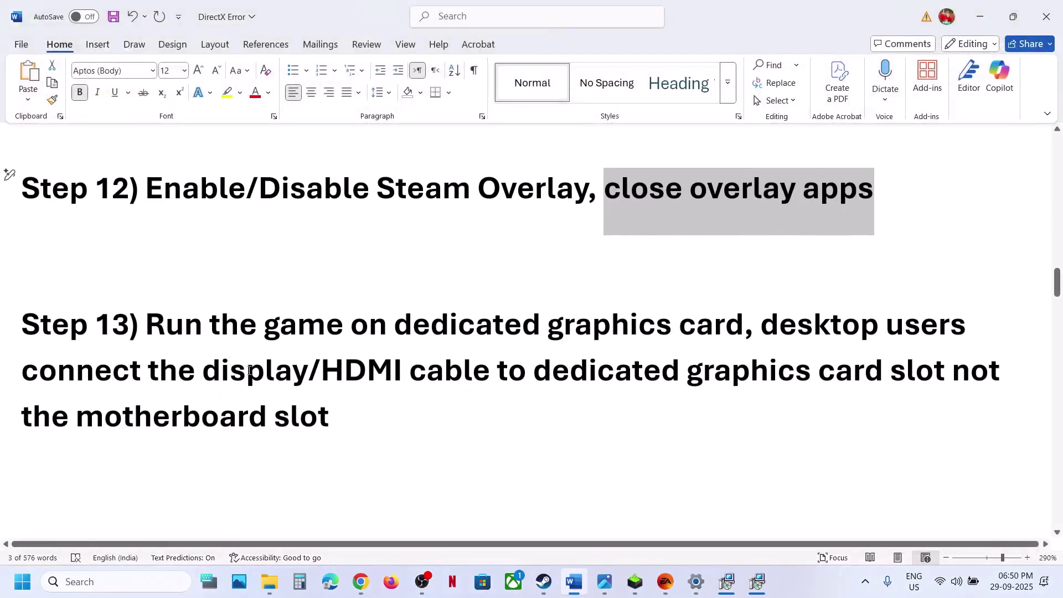
{"action": "left_click_drag", "start_coordinate": [190, 338], "coordinate": [672, 326]}
{"action": "left_click", "coordinate": [671, 327]}
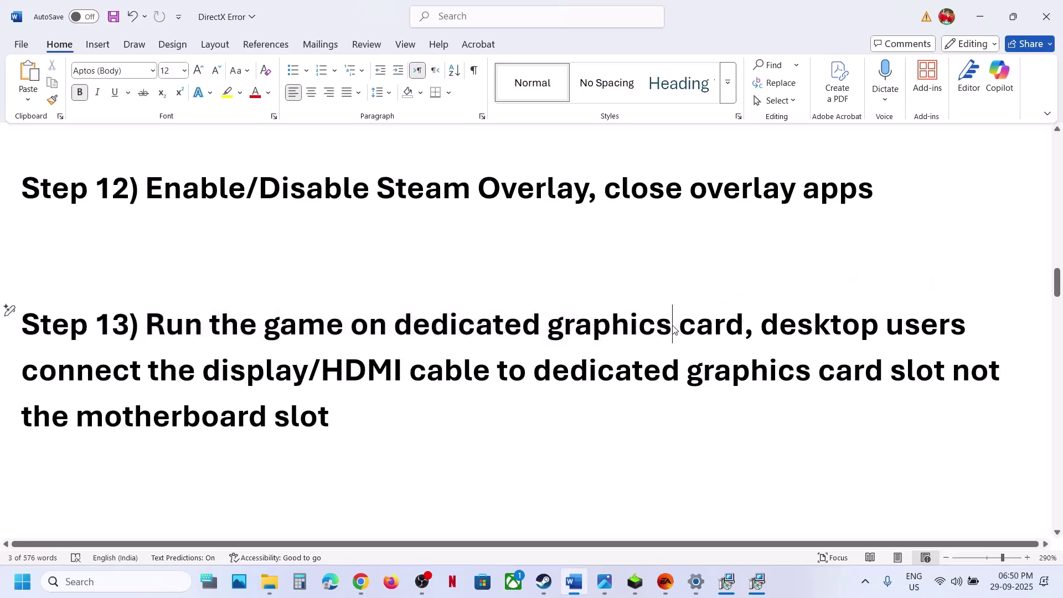
{"action": "double_click", "coordinate": [616, 328]}
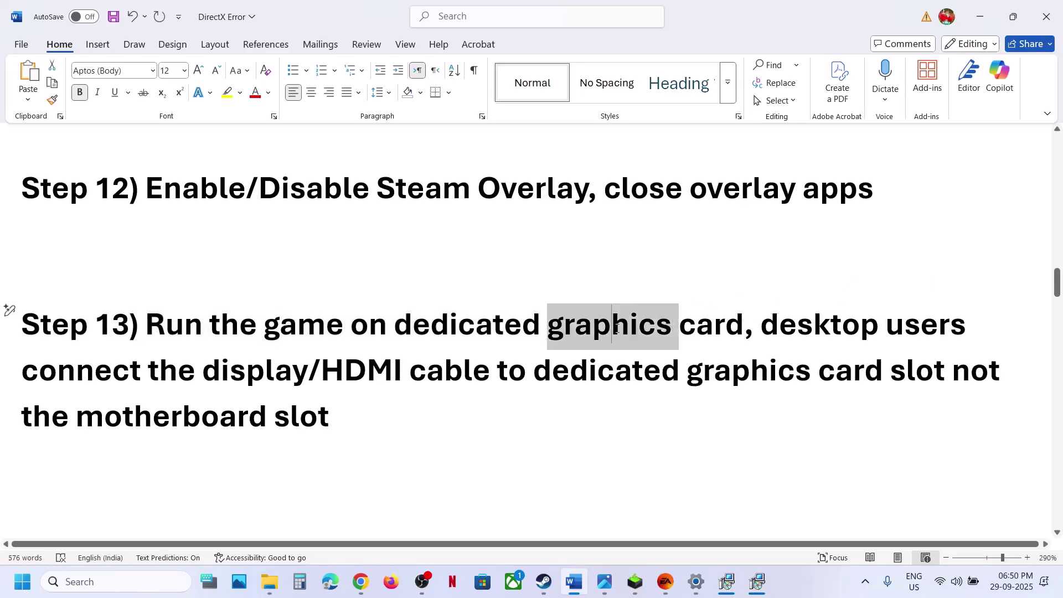
Step: Search Windows for "graphics settings", open Graphics settings and start adding a desktop app to the custom application settings
{"action": "left_click", "coordinate": [171, 581]}
{"action": "type", "text": "graphics settings"}
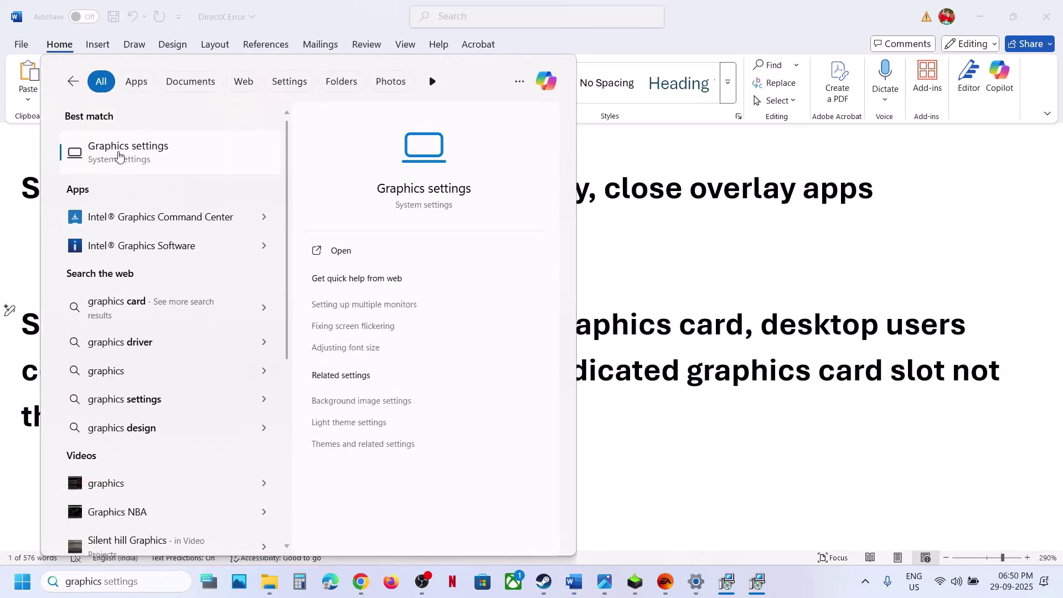
{"action": "left_click", "coordinate": [118, 156]}
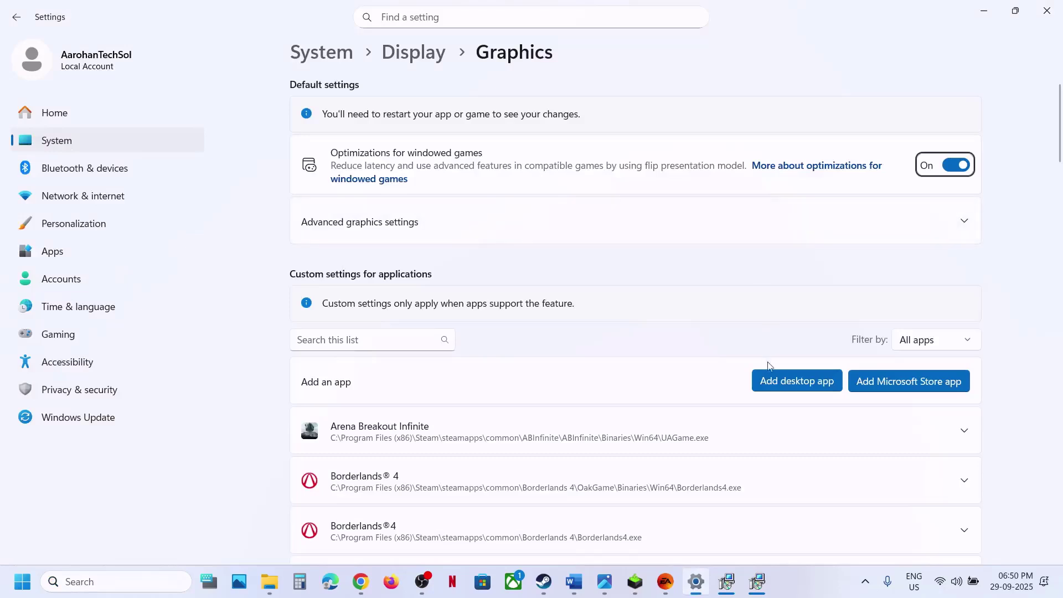
{"action": "left_click", "coordinate": [768, 377]}
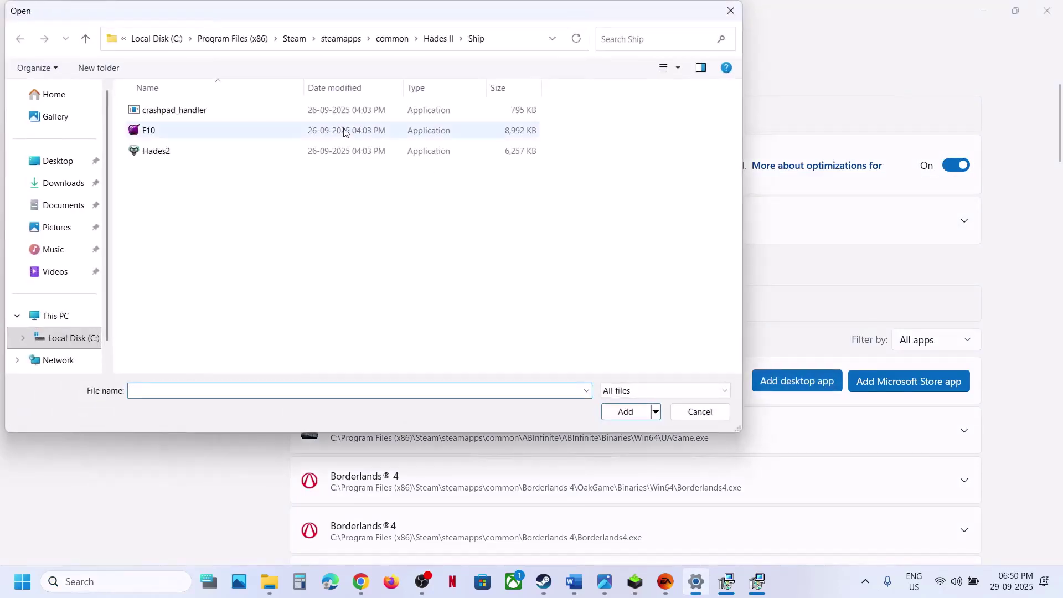
Step: Browse to the folder C:\Program Files\EA Games\EA SPORTS FC 26 in the file selection dialog
{"action": "left_click", "coordinate": [392, 38]}
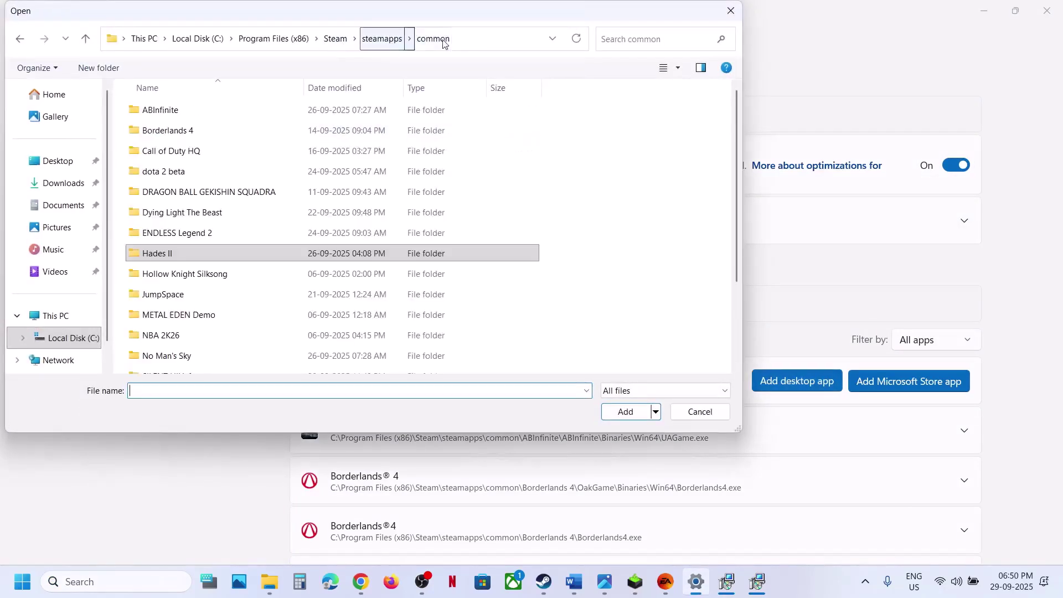
{"action": "left_click", "coordinate": [470, 40]}
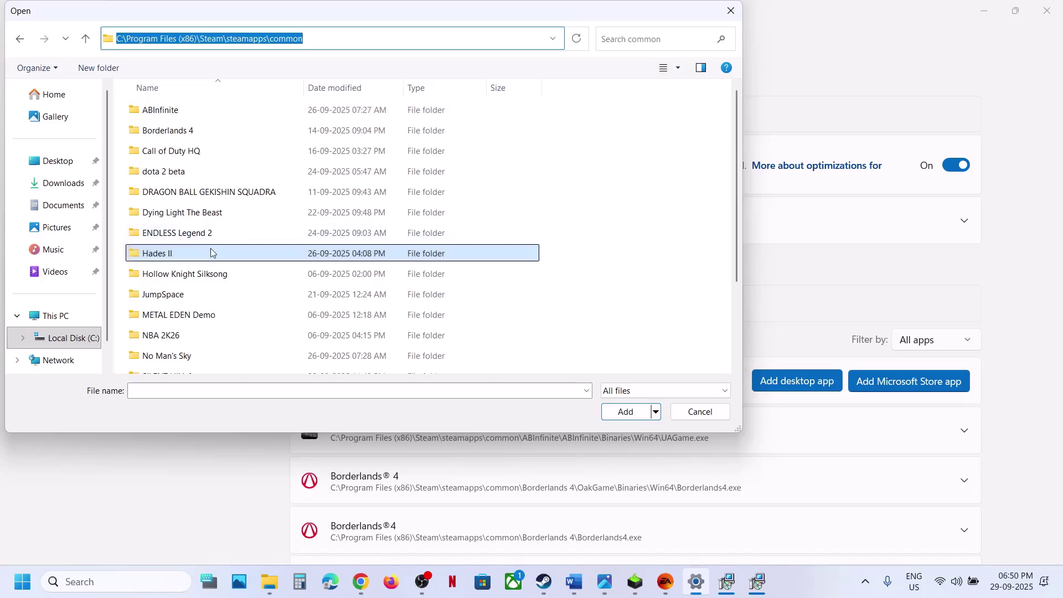
{"action": "left_click", "coordinate": [67, 335]}
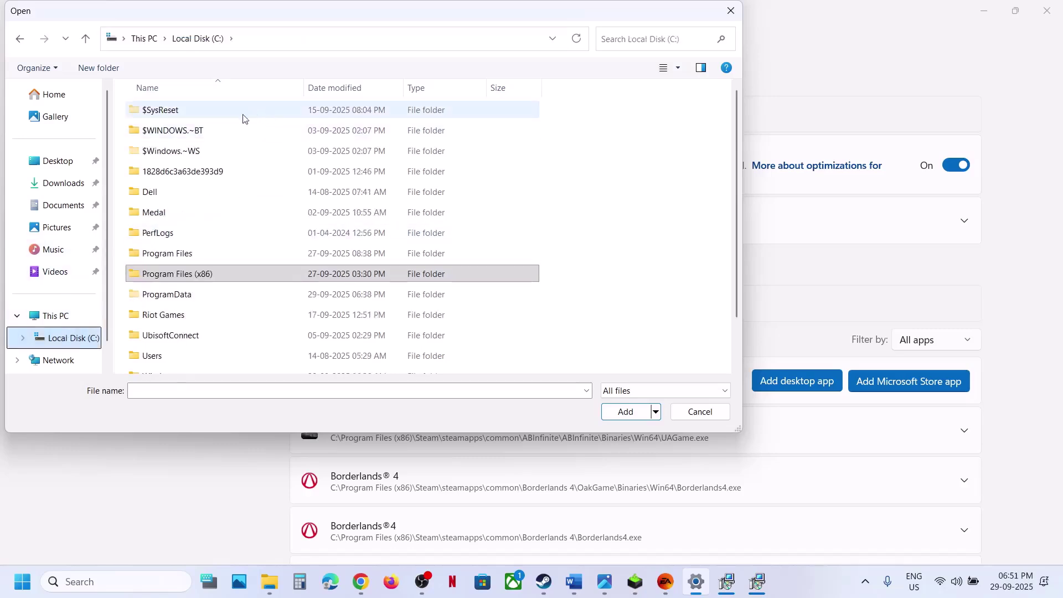
{"action": "left_click", "coordinate": [182, 254]}
{"action": "double_click", "coordinate": [181, 254]}
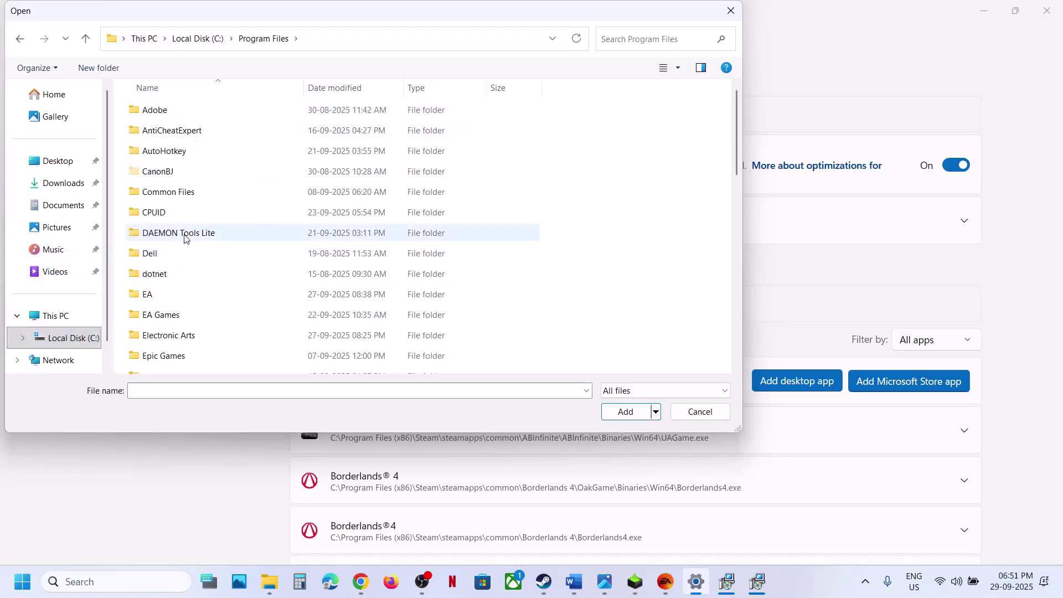
{"action": "scroll", "coordinate": [183, 244], "scroll_direction": "down", "scroll_amount": 1}
{"action": "left_click", "coordinate": [167, 264]}
{"action": "double_click", "coordinate": [167, 264]}
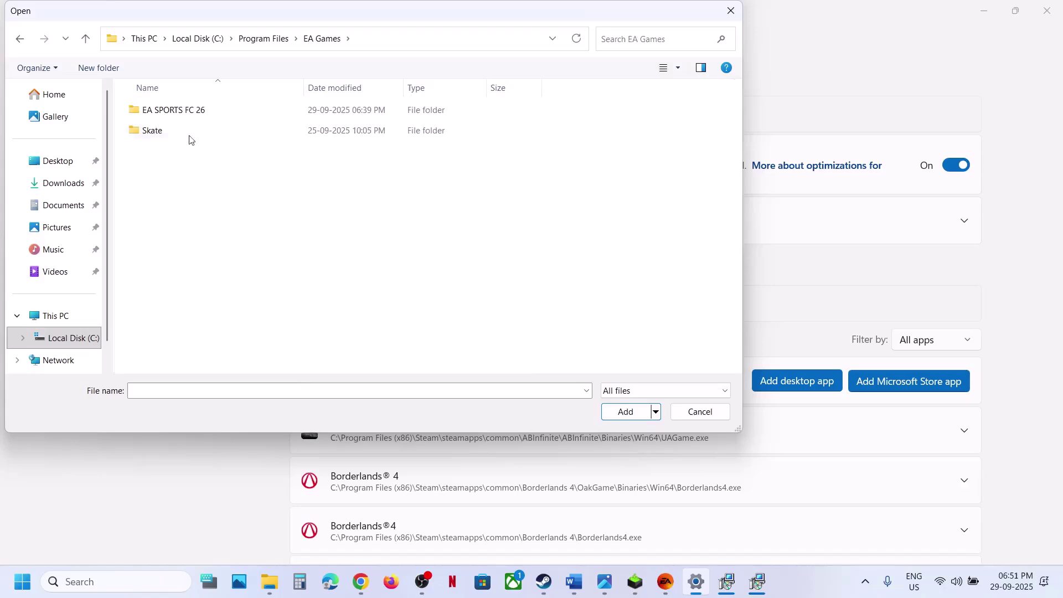
{"action": "double_click", "coordinate": [173, 112]}
Step: Add the FC26 application from the EA SPORTS FC 26 folder to the custom graphics settings list
{"action": "left_click", "coordinate": [160, 282]}
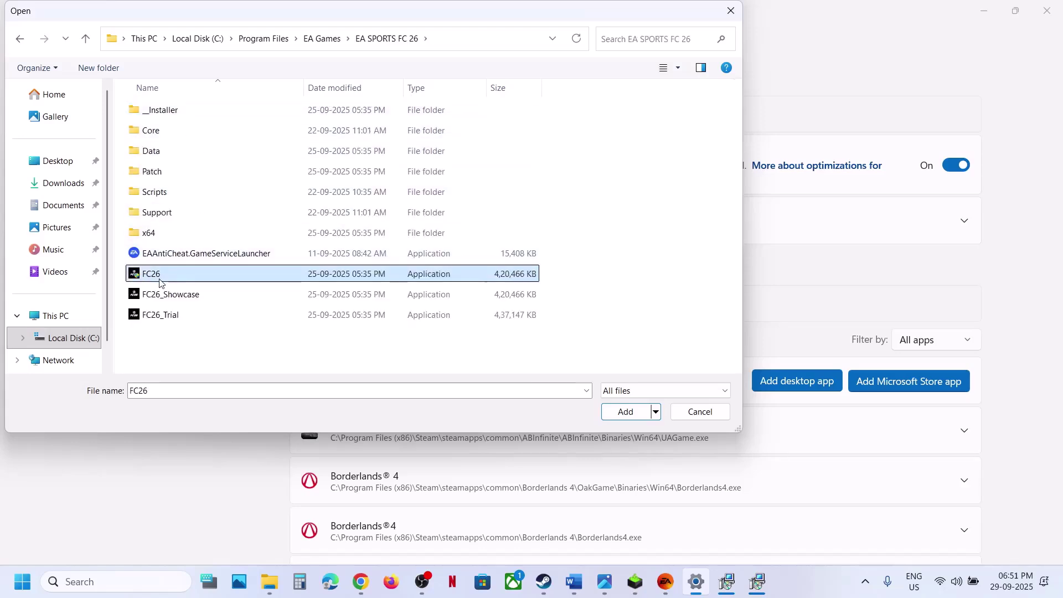
{"action": "left_click", "coordinate": [160, 282]}
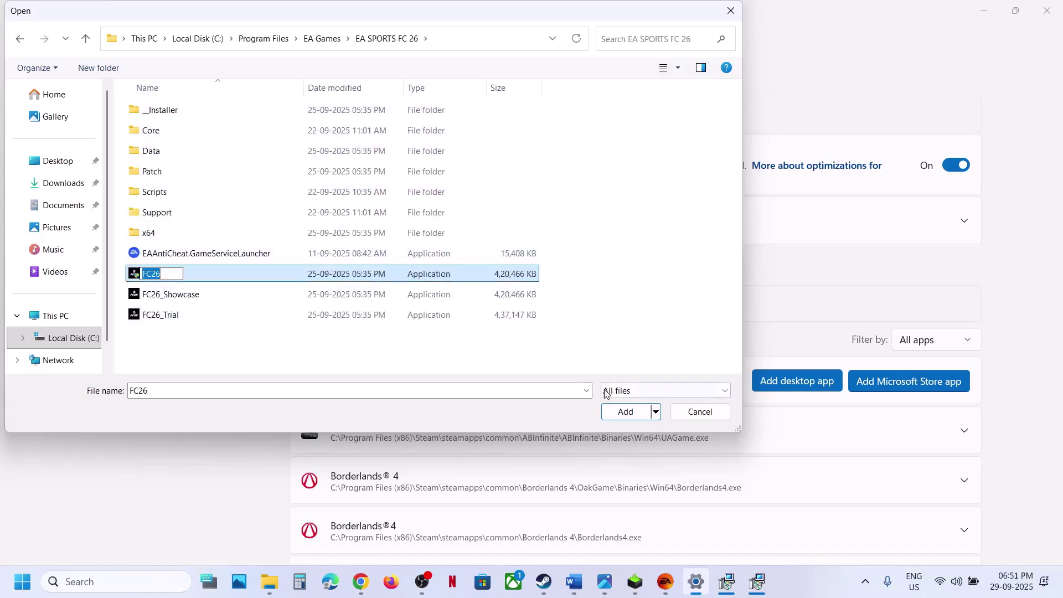
{"action": "left_click", "coordinate": [627, 414]}
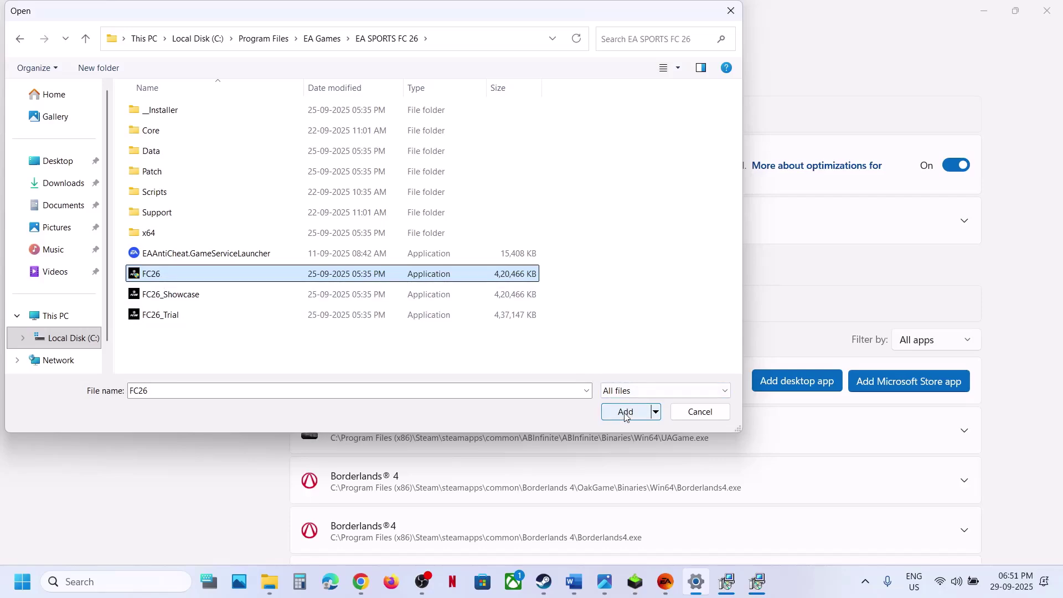
{"action": "left_click", "coordinate": [626, 417]}
Step: Set EA SPORTS FC 26's GPU preference to High Performance (NVIDIA GeForce RTX 3050 Laptop GPU) and close Settings
{"action": "scroll", "coordinate": [533, 428], "scroll_direction": "down", "scroll_amount": 8}
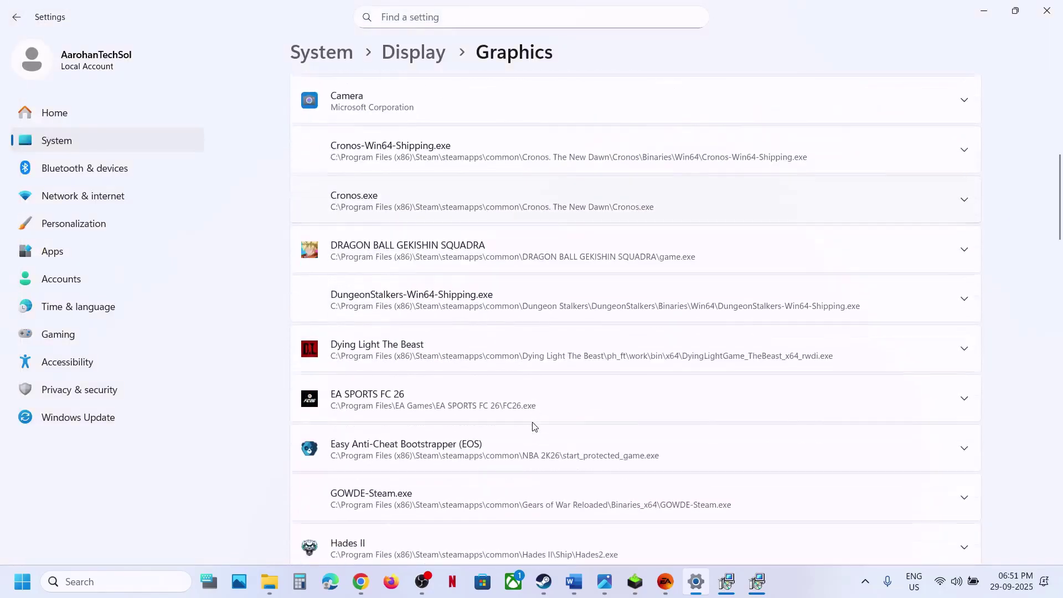
{"action": "scroll", "coordinate": [534, 426], "scroll_direction": "down", "scroll_amount": 2}
{"action": "left_click", "coordinate": [425, 276]}
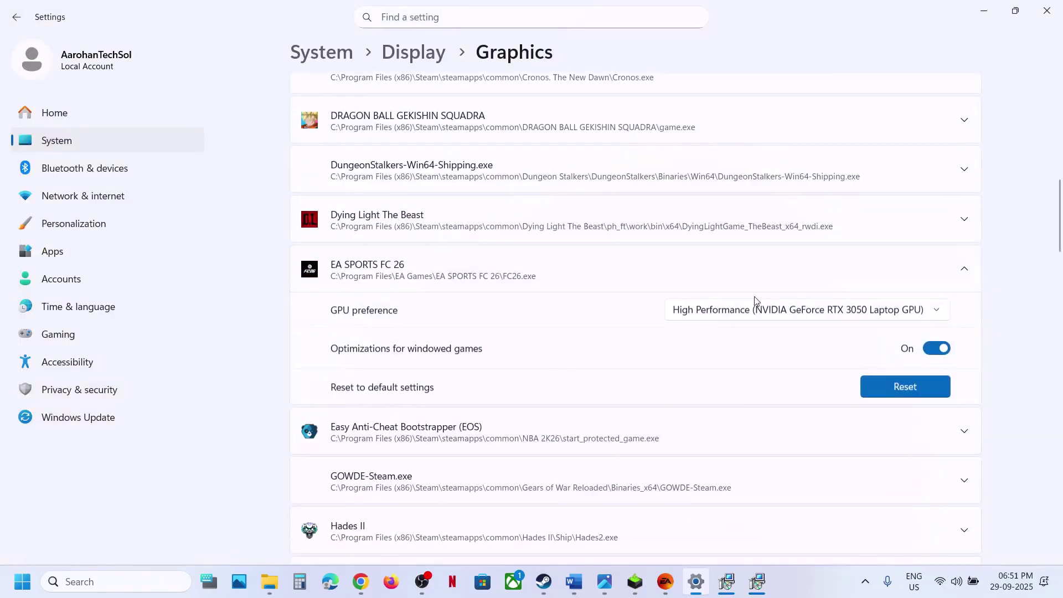
{"action": "left_click", "coordinate": [783, 308]}
{"action": "left_click", "coordinate": [813, 311]}
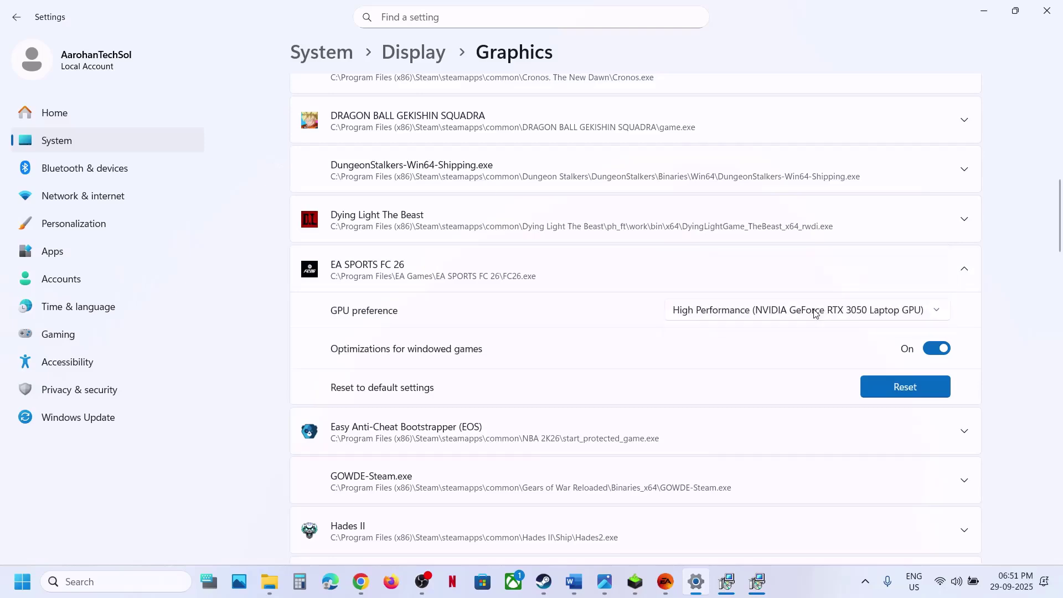
{"action": "left_click", "coordinate": [1047, 10]}
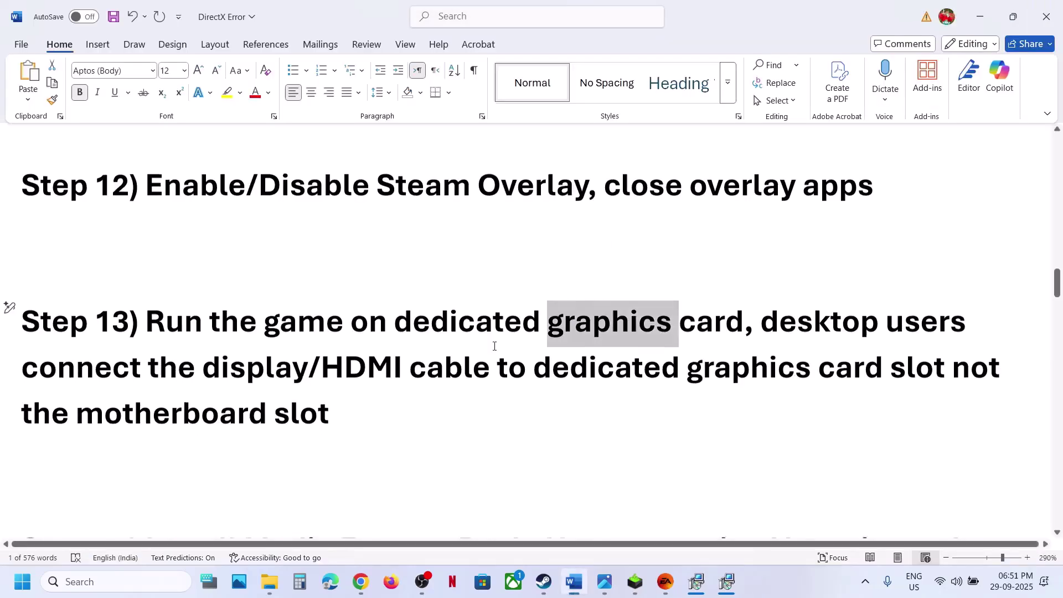
Step: Select Step 13's text in the Word document about desktop users connecting the display/HDMI cable to the dedicated graphics card slot
{"action": "scroll", "coordinate": [494, 338], "scroll_direction": "down", "scroll_amount": 1}
{"action": "left_click_drag", "start_coordinate": [160, 352], "coordinate": [533, 354]}
{"action": "left_click_drag", "start_coordinate": [598, 353], "coordinate": [403, 366]}
{"action": "left_click_drag", "start_coordinate": [763, 313], "coordinate": [358, 401]}
Step: Select "are using N versions of Windows" in Step 14 on installing the Media Feature Pack
{"action": "scroll", "coordinate": [359, 400], "scroll_direction": "down", "scroll_amount": 3}
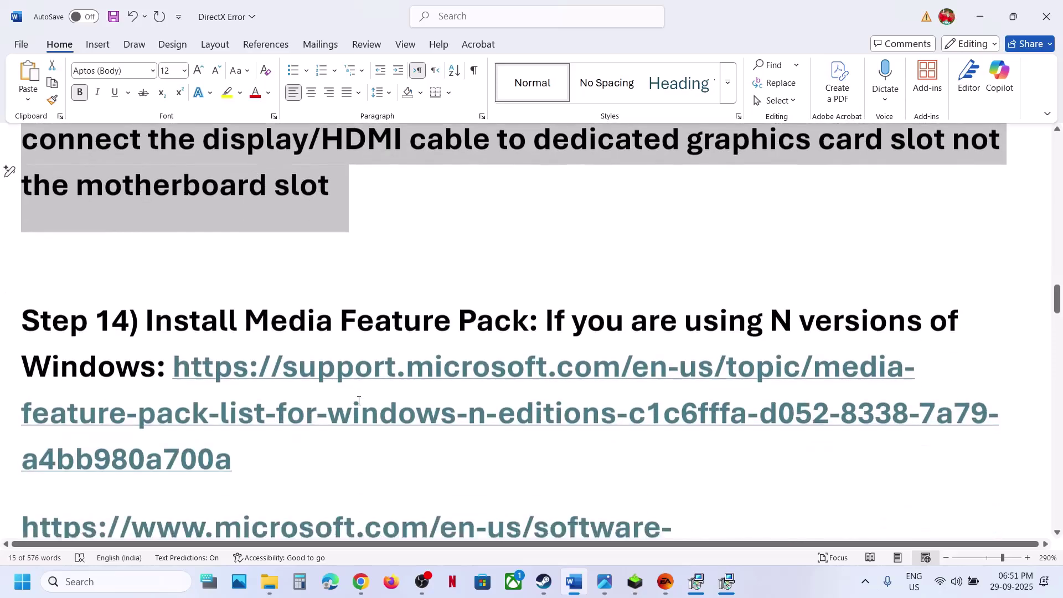
{"action": "scroll", "coordinate": [359, 400], "scroll_direction": "down", "scroll_amount": 1}
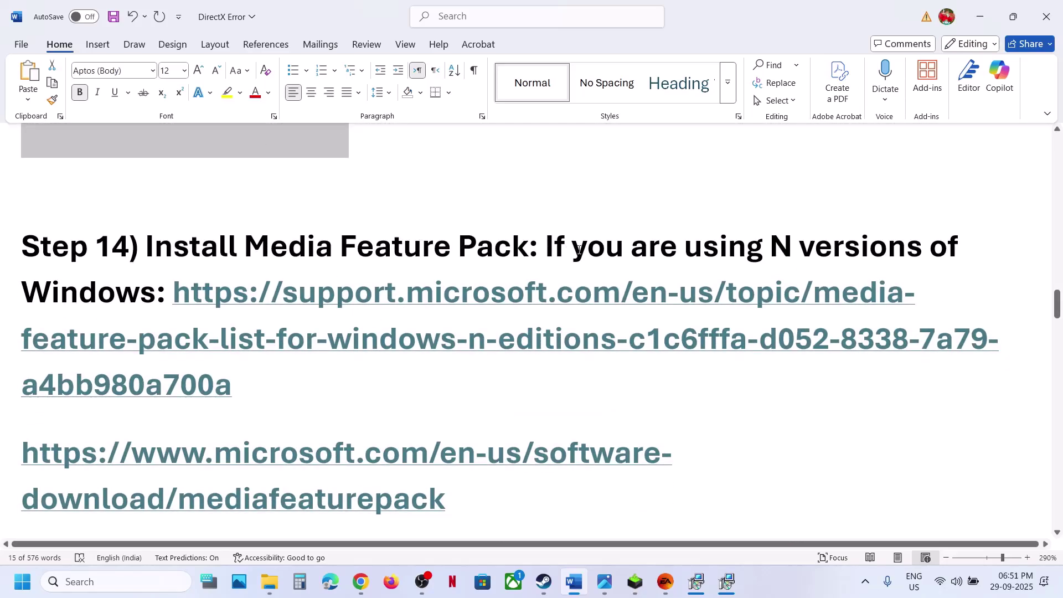
{"action": "left_click_drag", "start_coordinate": [655, 246], "coordinate": [173, 294]}
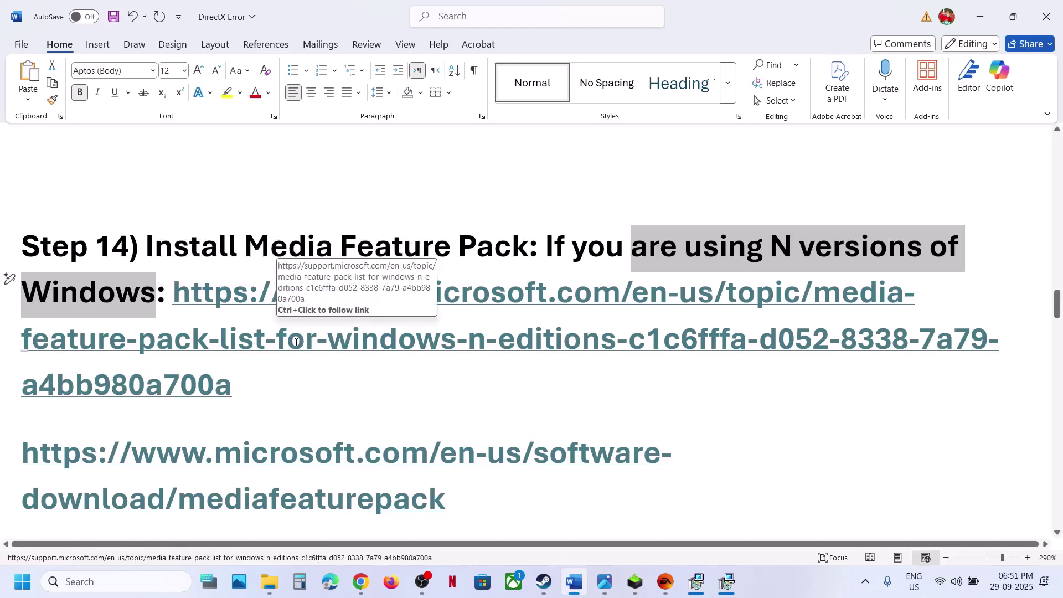
Step: Open Step 14's support.microsoft.com link, review the Media Feature Pack list for Windows N editions, and minimize the browser
{"action": "left_click", "coordinate": [358, 342], "text": "ctrl"}
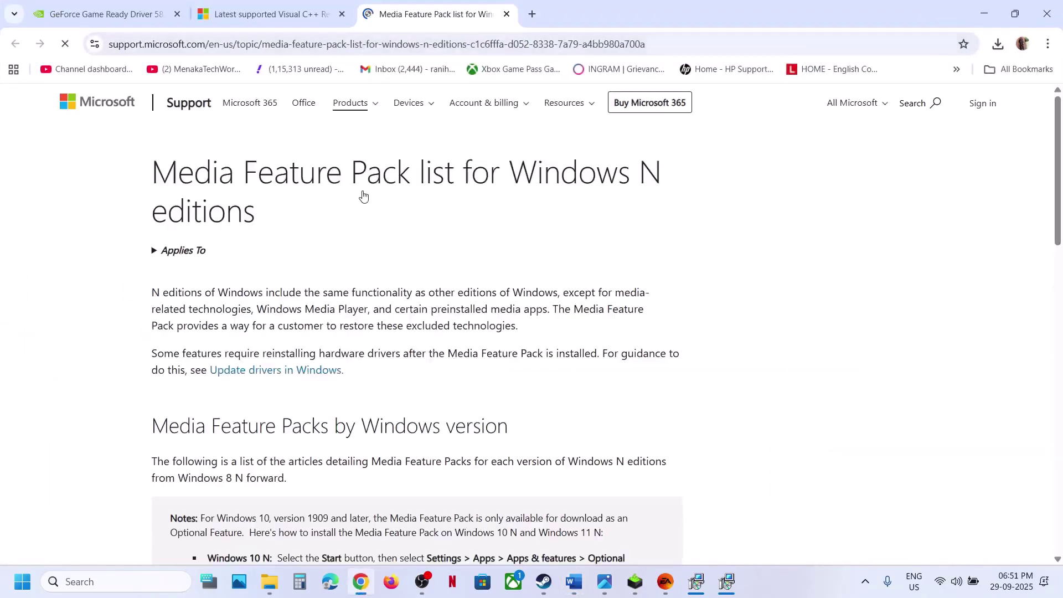
{"action": "scroll", "coordinate": [368, 382], "scroll_direction": "down", "scroll_amount": 8}
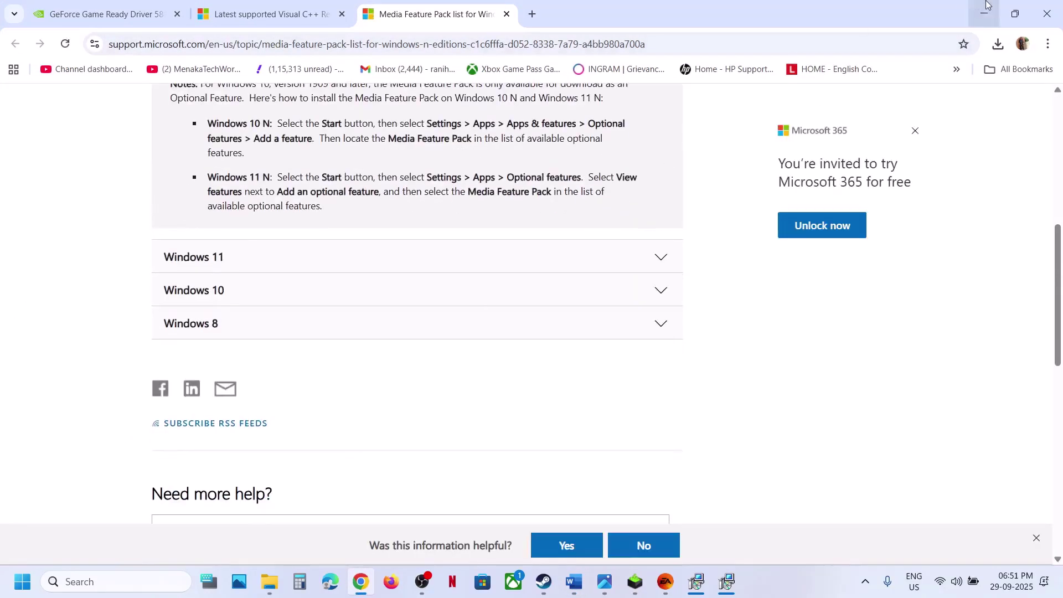
{"action": "left_click", "coordinate": [983, 13]}
Step: Open Step 14's mediafeaturepack download link, view the available editions without choosing one, and return to the Word document
{"action": "scroll", "coordinate": [499, 329], "scroll_direction": "down", "scroll_amount": 4}
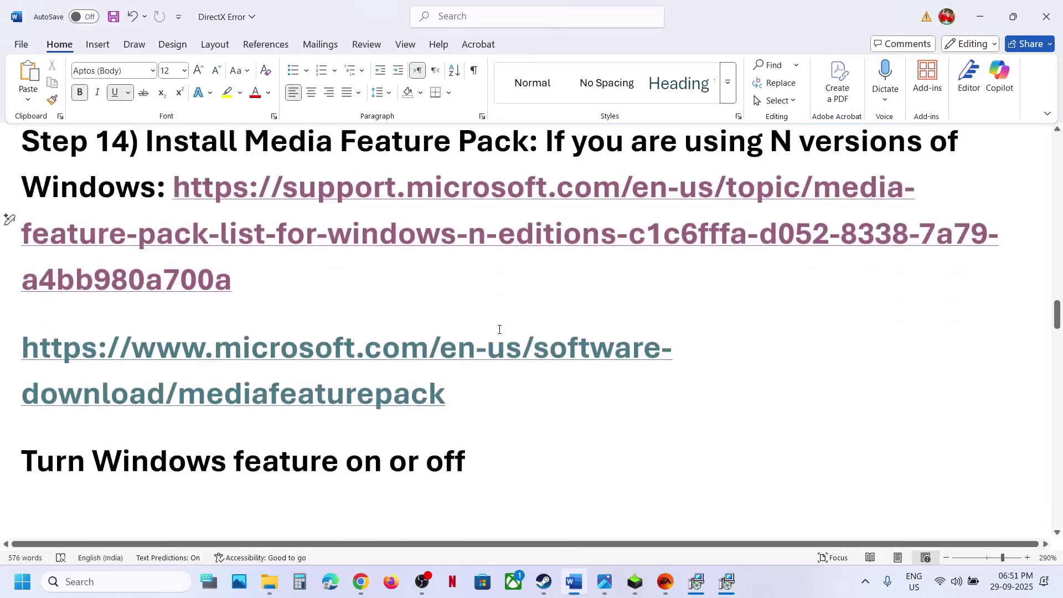
{"action": "left_click", "coordinate": [351, 304], "text": "ctrl"}
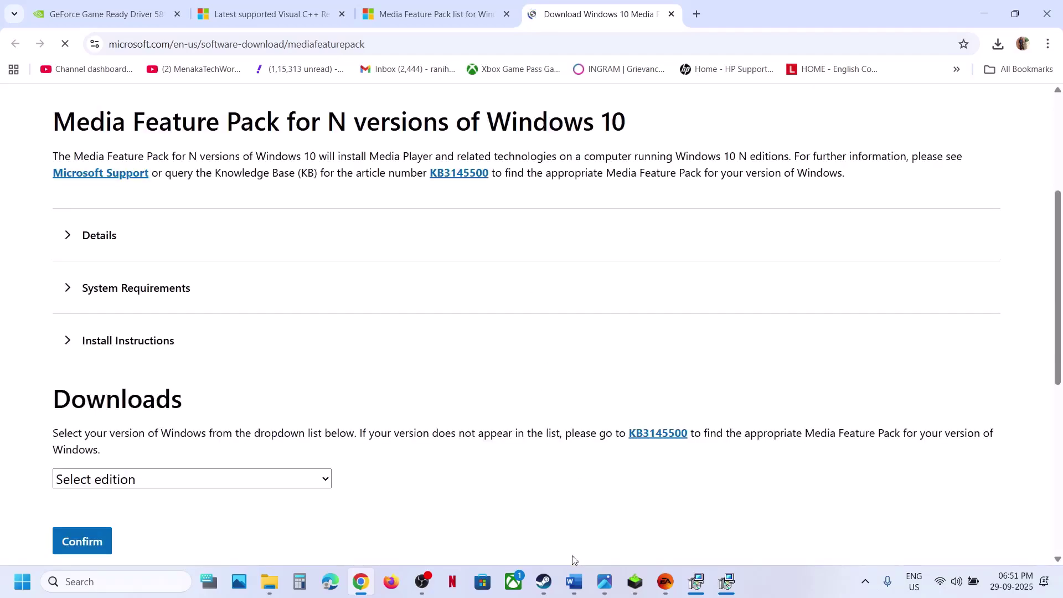
{"action": "scroll", "coordinate": [249, 410], "scroll_direction": "down", "scroll_amount": 2}
{"action": "left_click", "coordinate": [204, 375]}
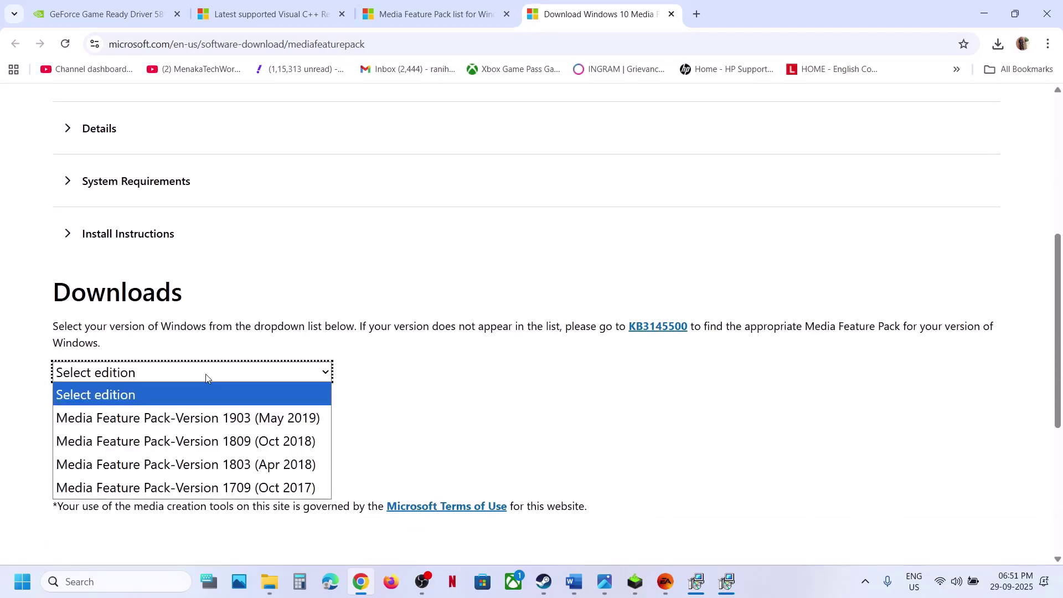
{"action": "left_click", "coordinate": [463, 444]}
{"action": "left_click", "coordinate": [575, 584]}
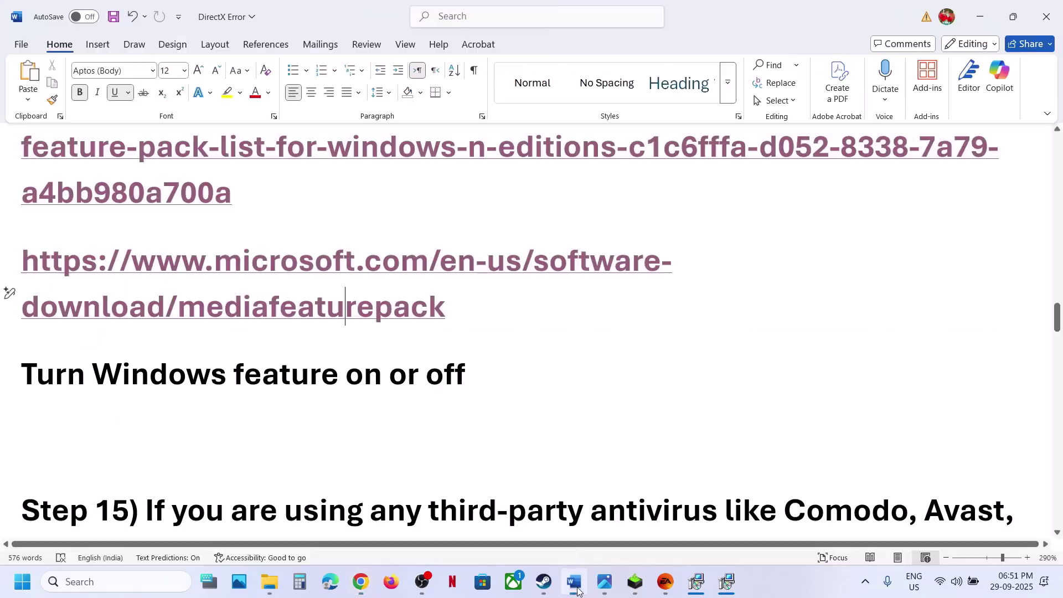
Step: Copy "Turn Windows feature on or off" from the document, search Windows for it, open Windows Features, check Media Features, and confirm the dialog
{"action": "scroll", "coordinate": [498, 353], "scroll_direction": "down", "scroll_amount": 1}
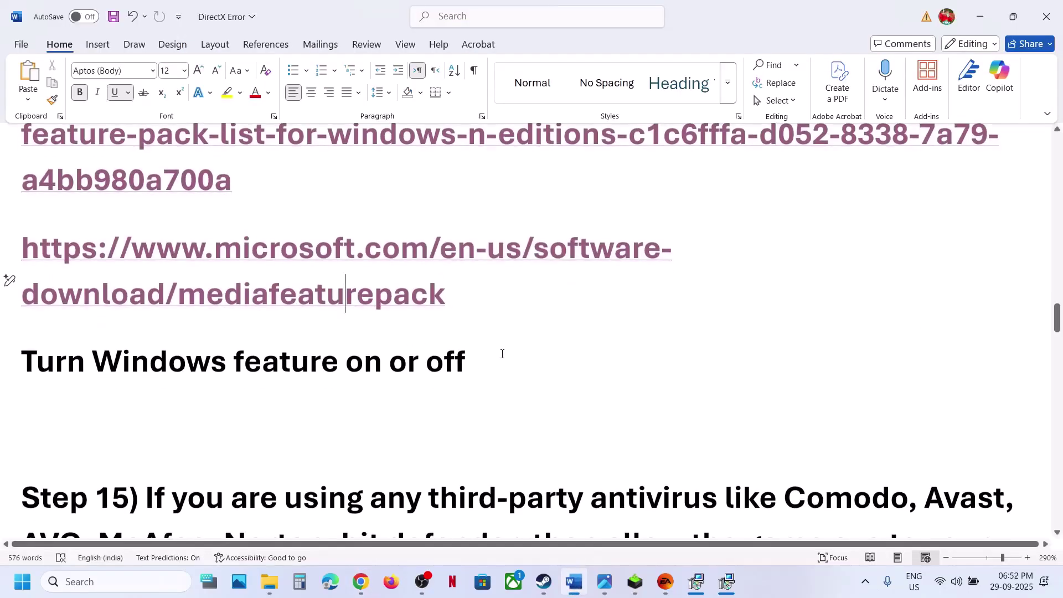
{"action": "left_click_drag", "start_coordinate": [502, 354], "coordinate": [17, 362]}
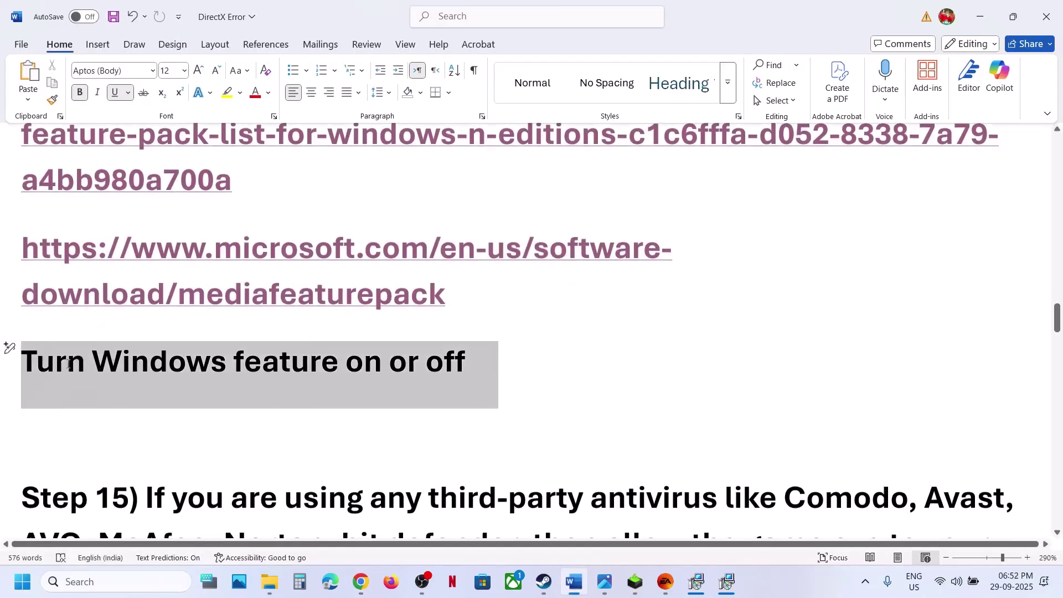
{"action": "key", "text": "ctrl+c"}
{"action": "left_click", "coordinate": [110, 581]}
{"action": "key", "text": "ctrl+v"}
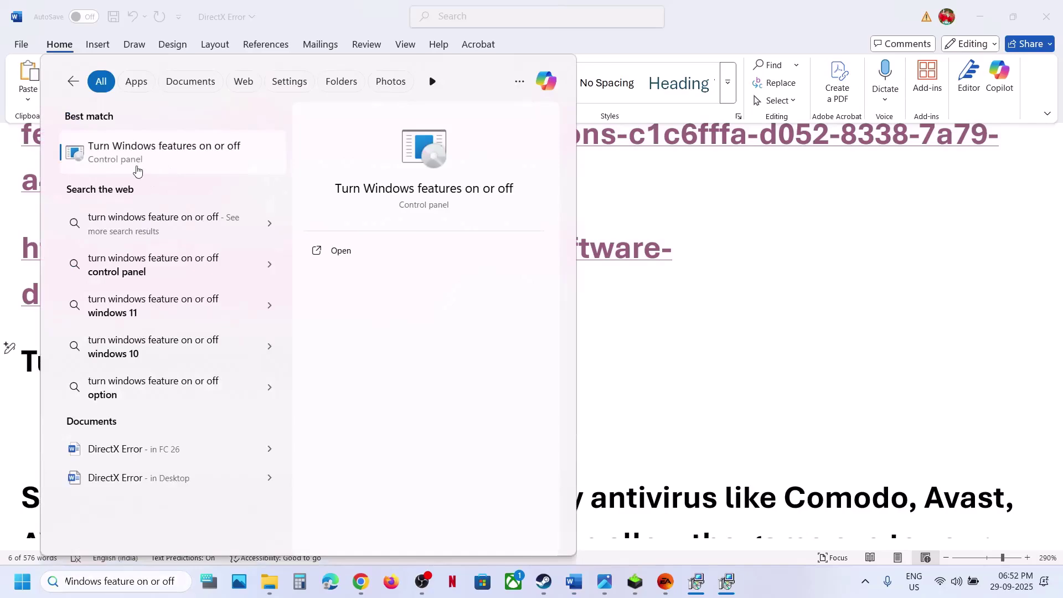
{"action": "left_click", "coordinate": [137, 166]}
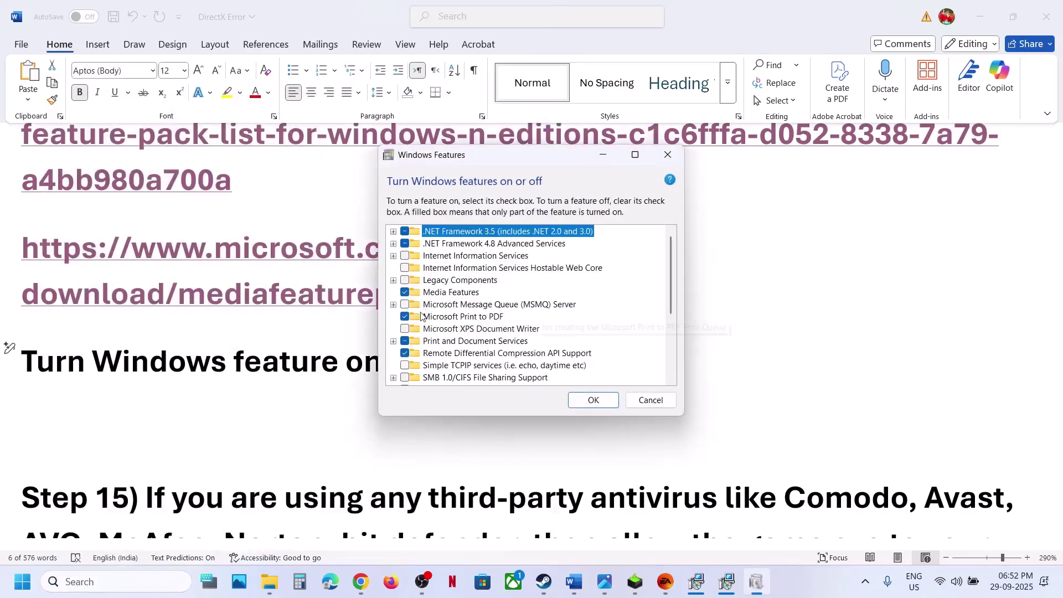
{"action": "left_click", "coordinate": [581, 406]}
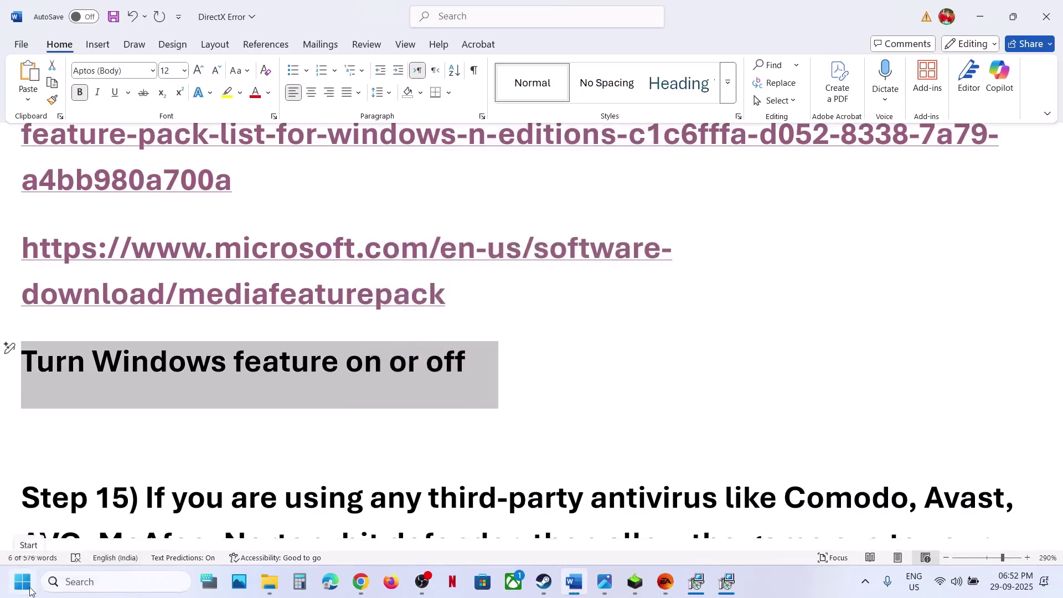
Step: Open the Optional features page in the System section of Windows Settings
{"action": "key", "text": "super+i"}
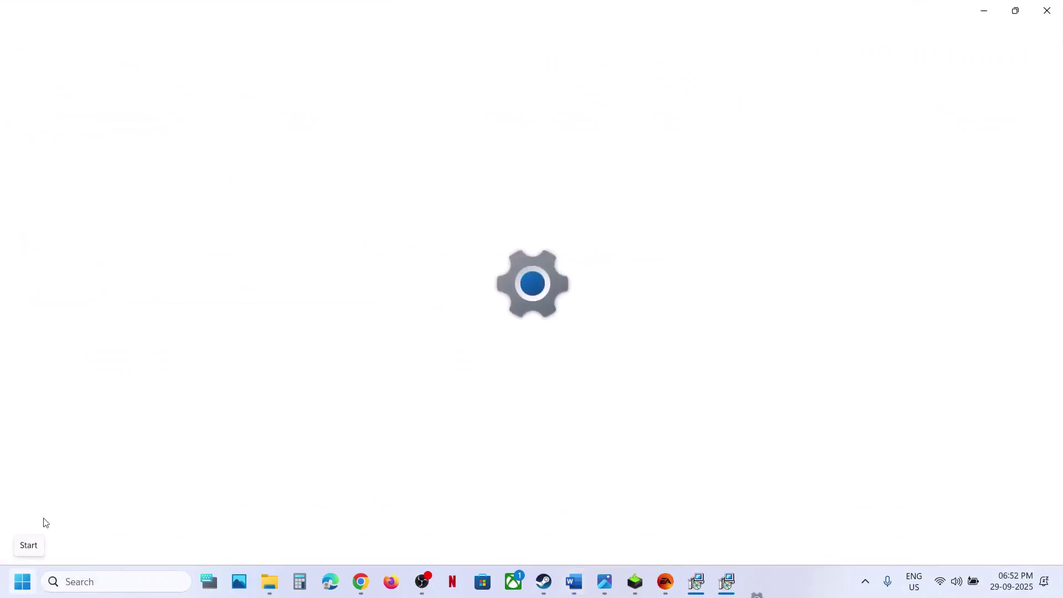
{"action": "left_click", "coordinate": [64, 249]}
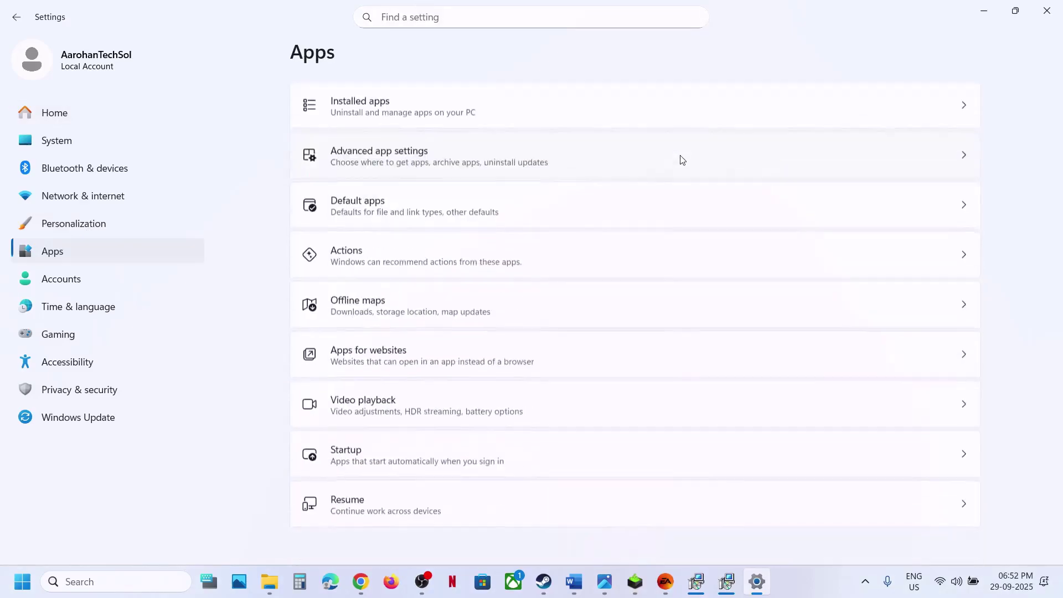
{"action": "left_click", "coordinate": [618, 118]}
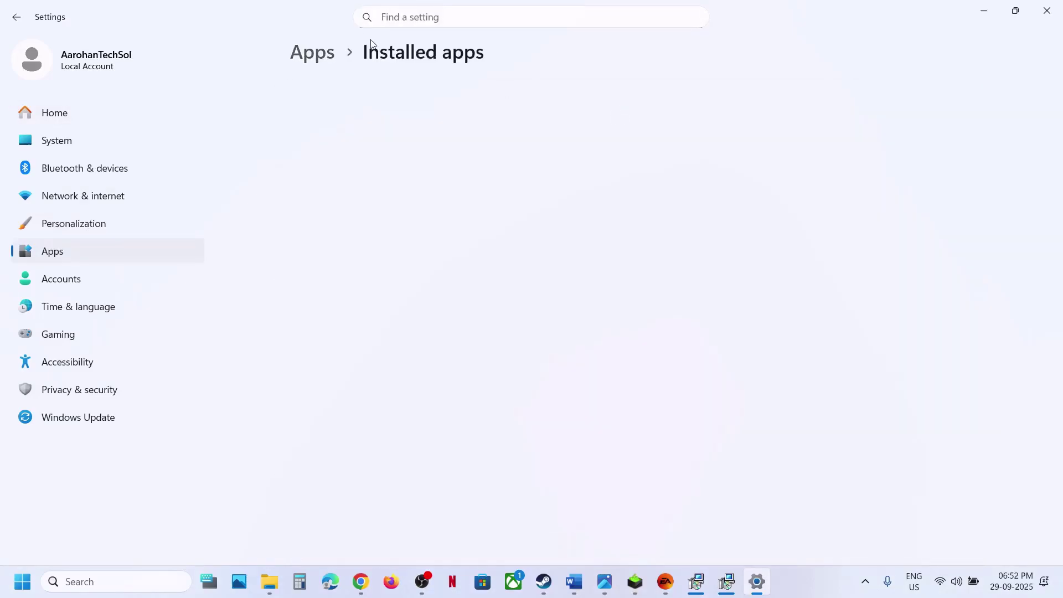
{"action": "left_click", "coordinate": [50, 140]}
{"action": "scroll", "coordinate": [520, 296], "scroll_direction": "down", "scroll_amount": 5}
{"action": "scroll", "coordinate": [519, 296], "scroll_direction": "down", "scroll_amount": 5}
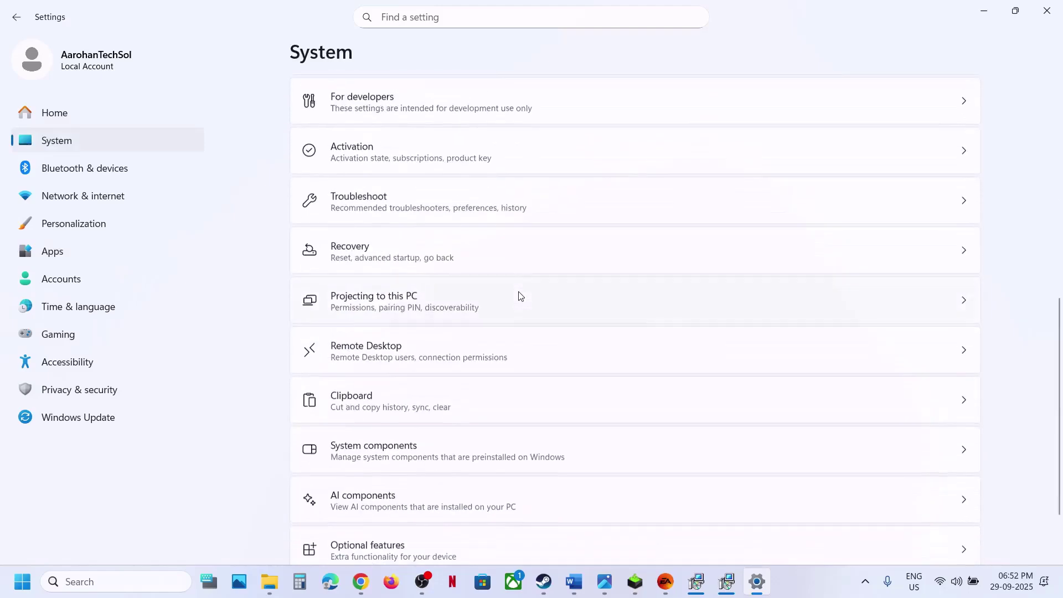
{"action": "left_click", "coordinate": [368, 467]}
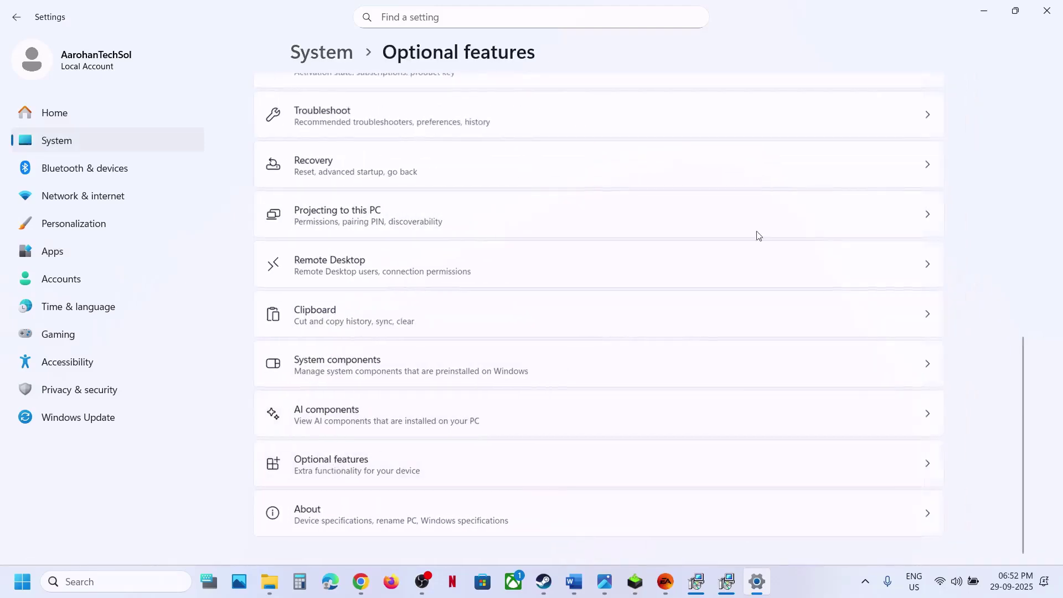
Step: View the added optional features with administrator approval, search them for "media feature", and close Settings
{"action": "left_click", "coordinate": [929, 101]}
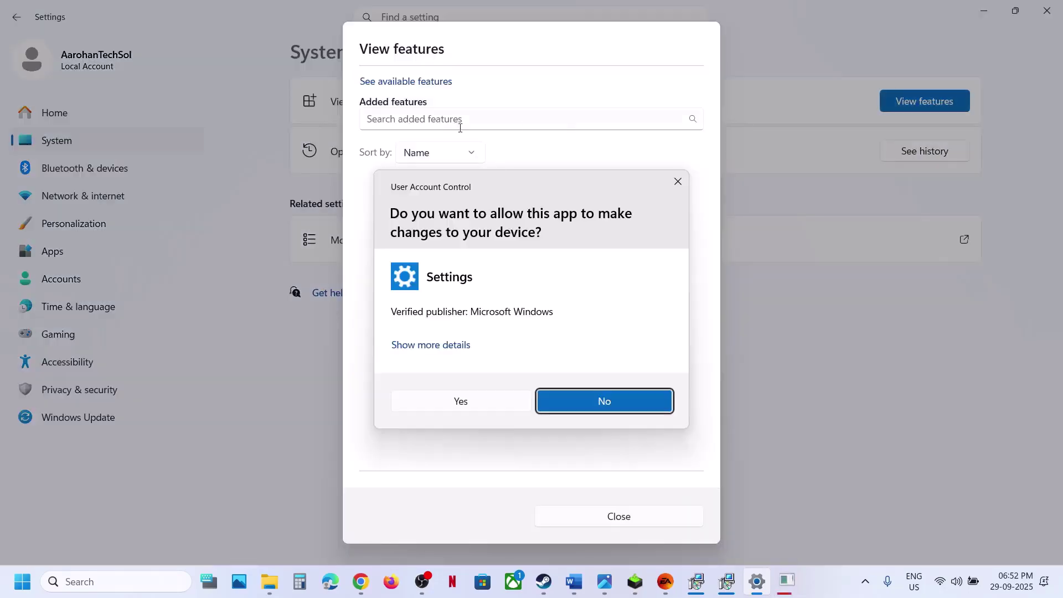
{"action": "left_click", "coordinate": [468, 408]}
{"action": "left_click", "coordinate": [410, 123]}
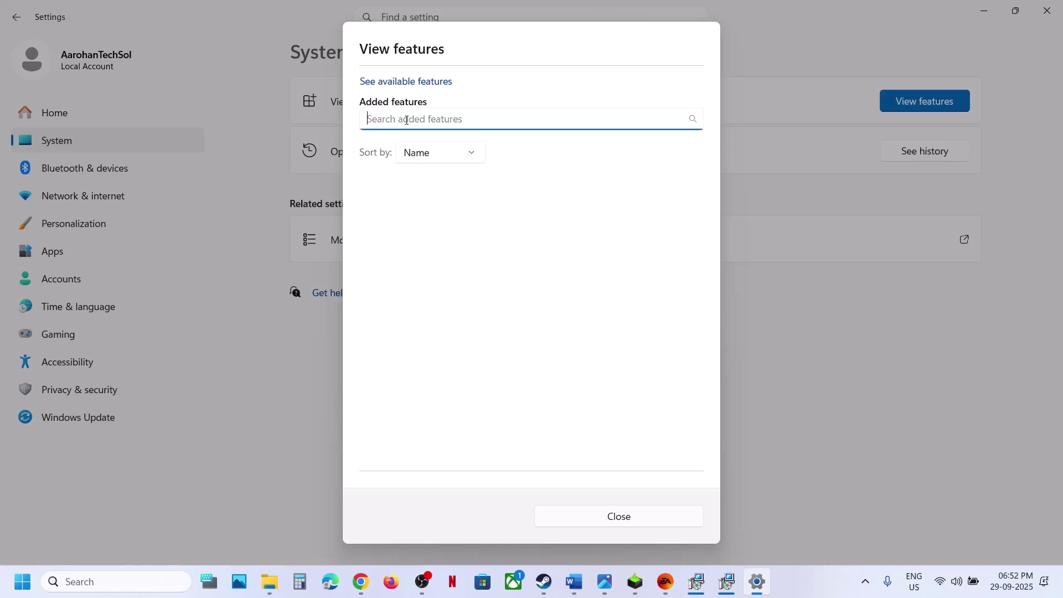
{"action": "type", "text": "media feature"}
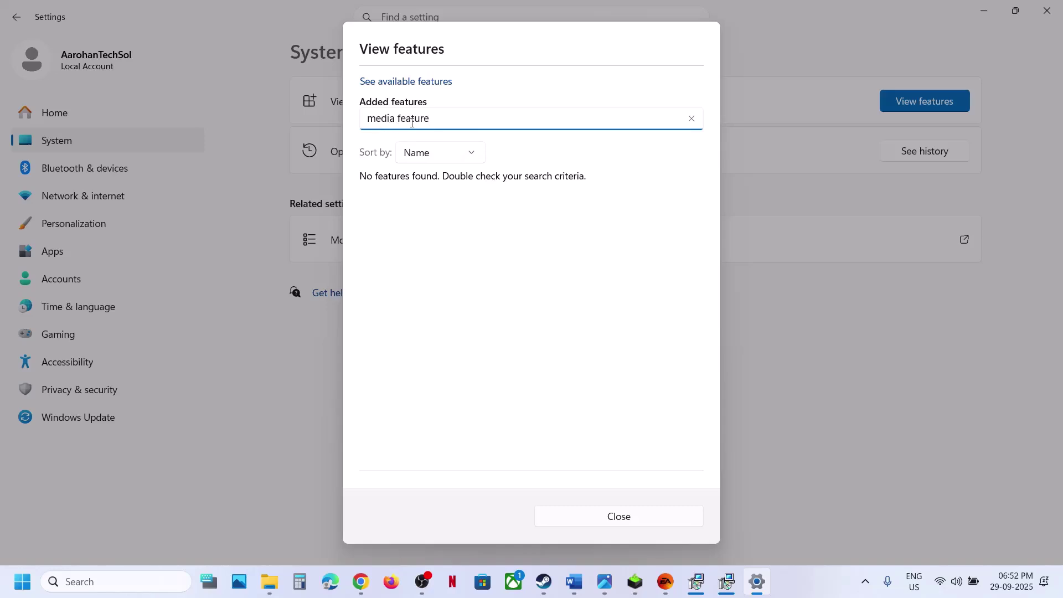
{"action": "left_click", "coordinate": [619, 517]}
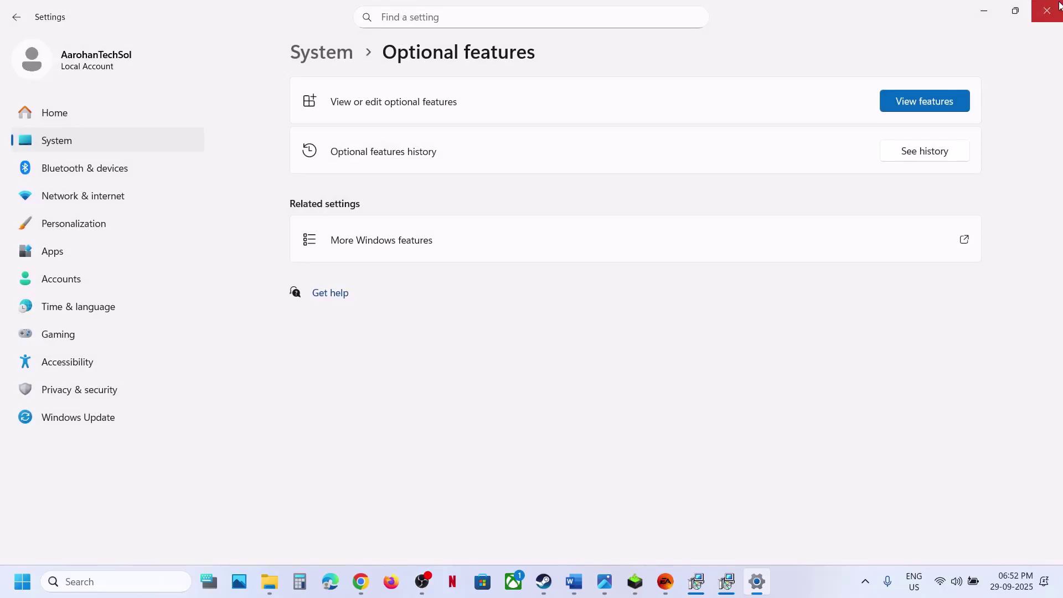
{"action": "left_click", "coordinate": [1048, 11]}
Step: Mark "Windows" in Step 15 of the document and open Windows Security's list of apps allowed through Controlled folder access
{"action": "scroll", "coordinate": [382, 367], "scroll_direction": "down", "scroll_amount": 3}
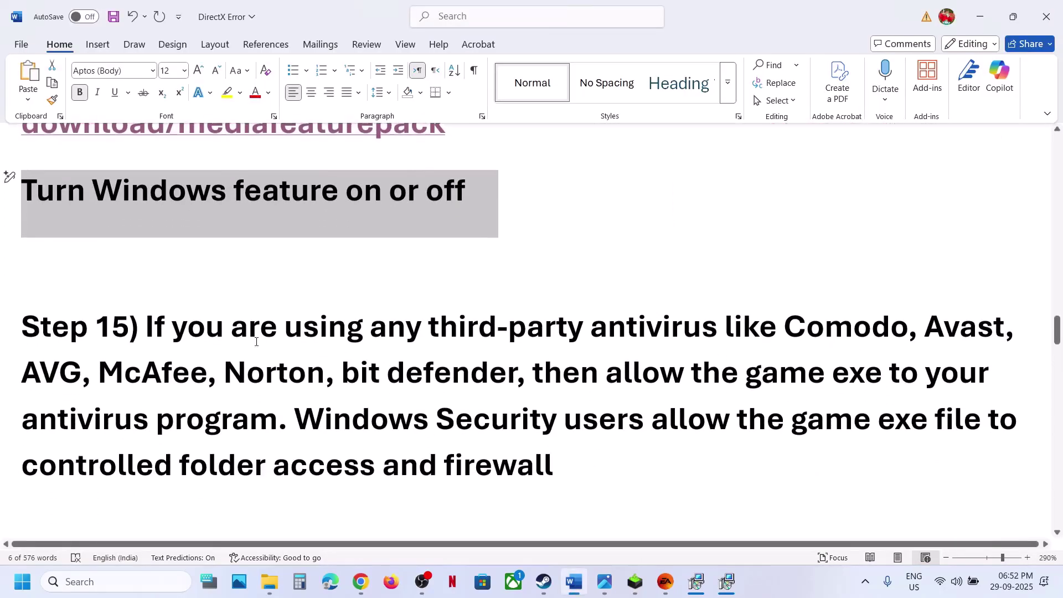
{"action": "left_click_drag", "start_coordinate": [186, 333], "coordinate": [446, 411]}
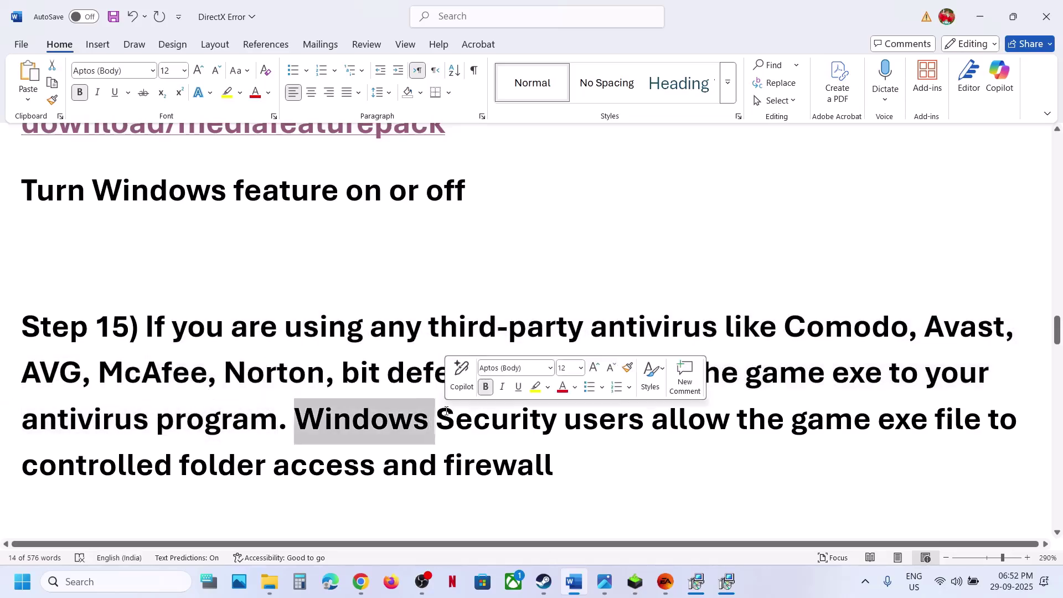
{"action": "key", "text": "super+i"}
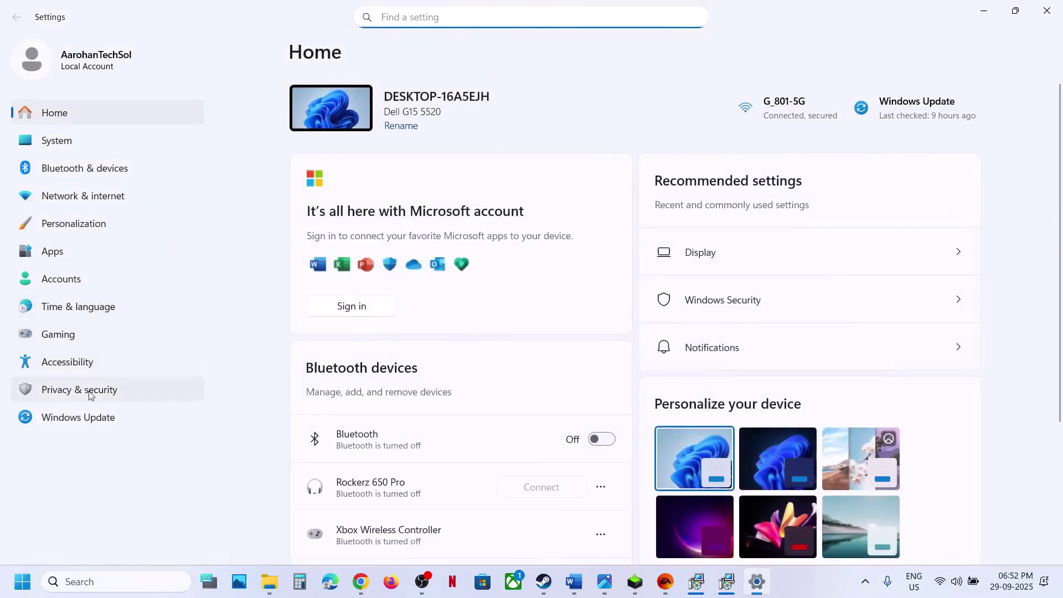
{"action": "left_click", "coordinate": [89, 394]}
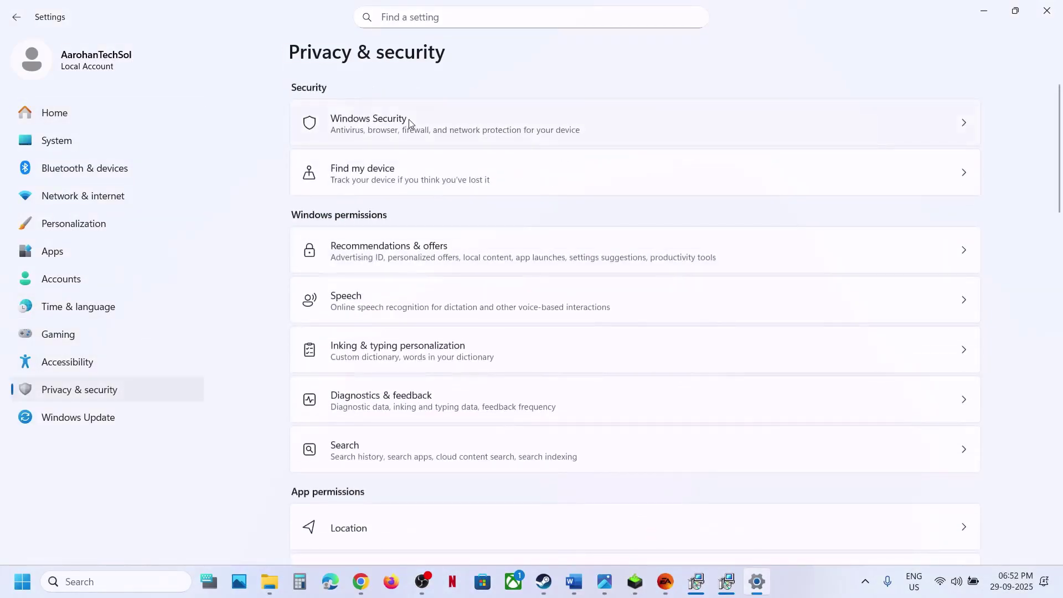
{"action": "left_click", "coordinate": [409, 119]}
{"action": "left_click", "coordinate": [396, 191]}
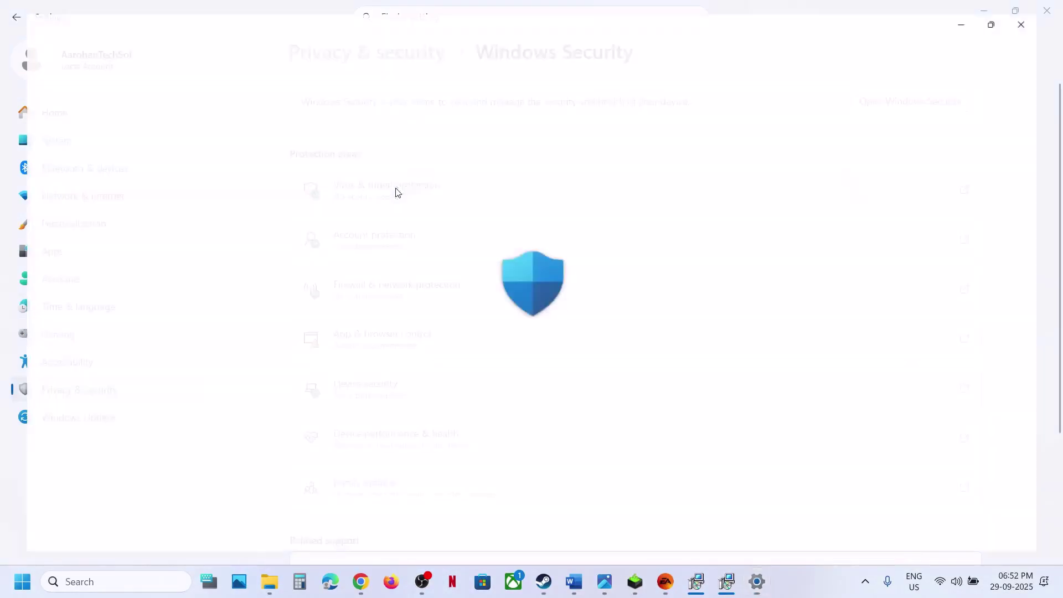
{"action": "scroll", "coordinate": [390, 235], "scroll_direction": "down", "scroll_amount": 3}
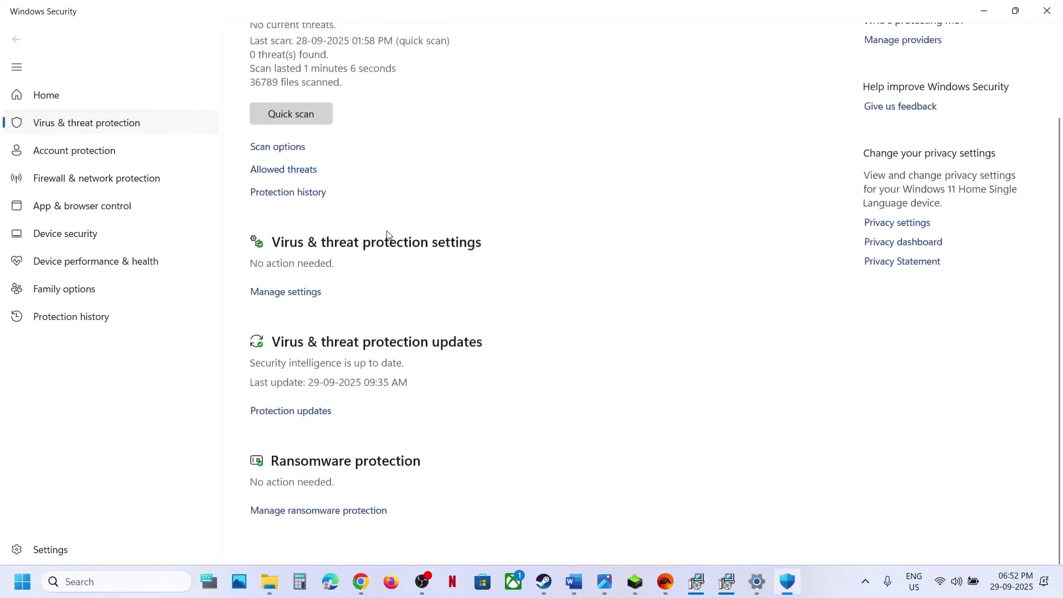
{"action": "left_click", "coordinate": [328, 514]}
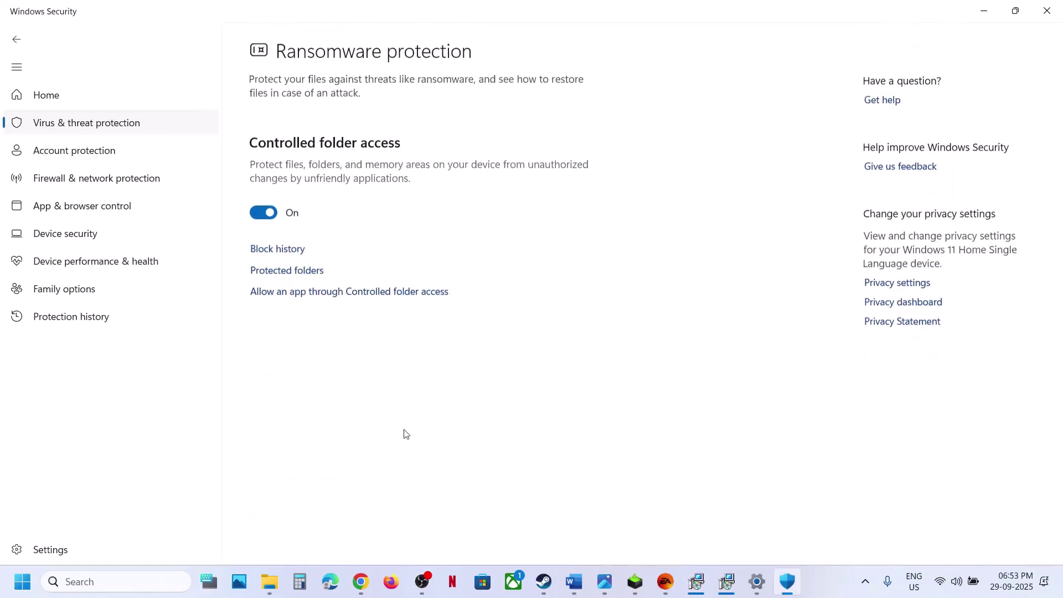
{"action": "left_click", "coordinate": [323, 289]}
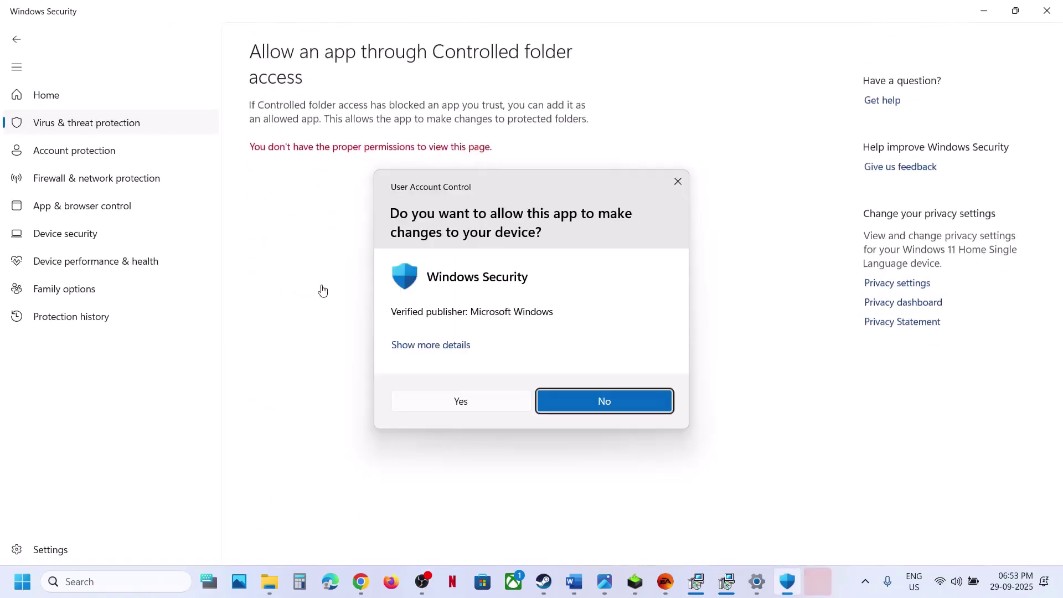
{"action": "left_click", "coordinate": [464, 404]}
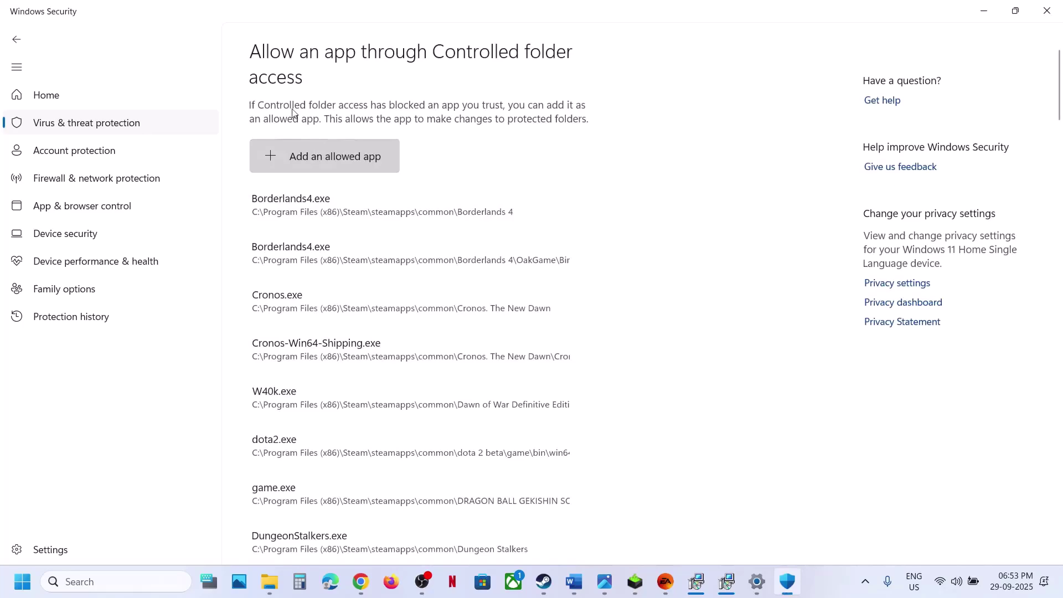
Step: Allow EAAntiCheat.GameServiceLauncher from the EA SPORTS FC 26 folder through Controlled folder access
{"action": "left_click", "coordinate": [300, 144]}
{"action": "left_click", "coordinate": [304, 208]}
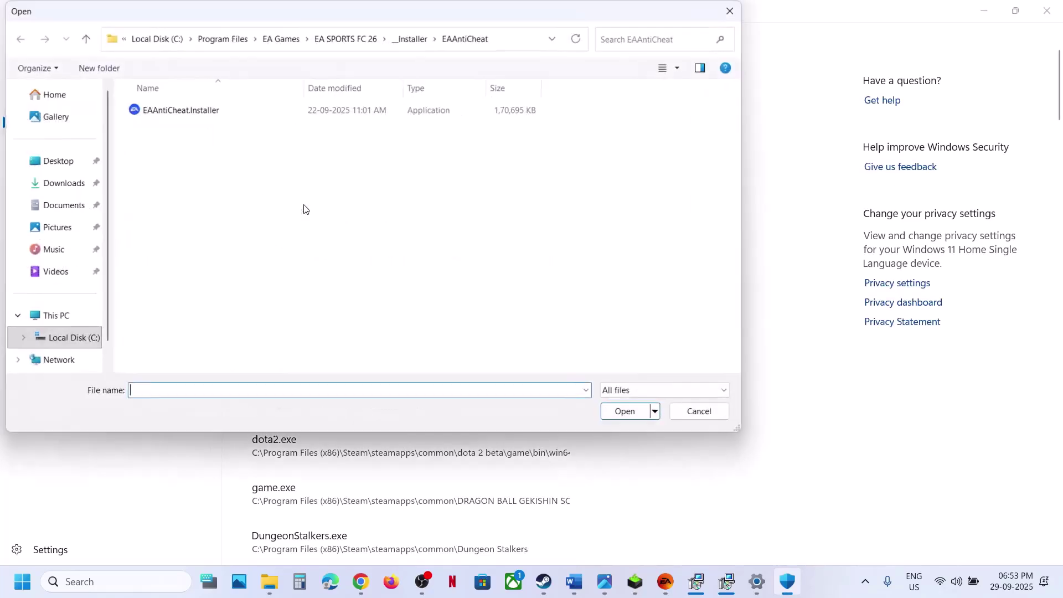
{"action": "left_click", "coordinate": [338, 49]}
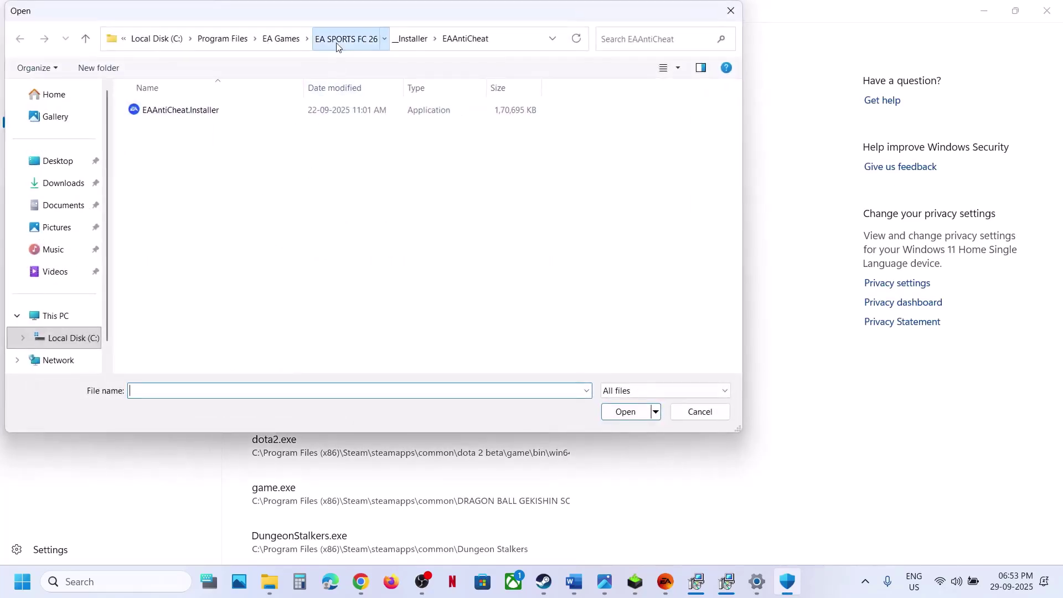
{"action": "left_click", "coordinate": [174, 278]}
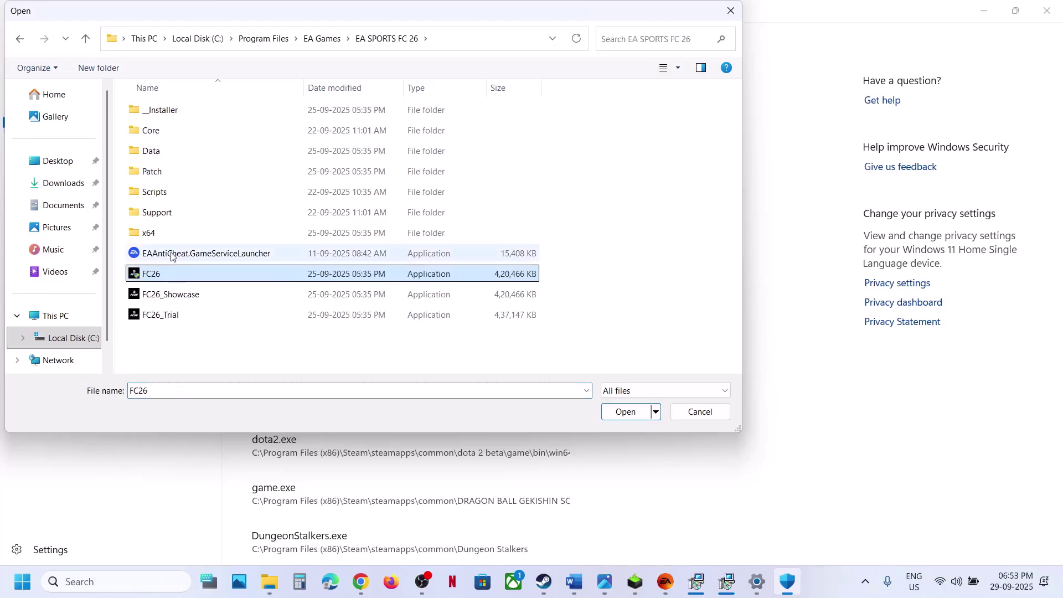
{"action": "left_click", "coordinate": [175, 255]}
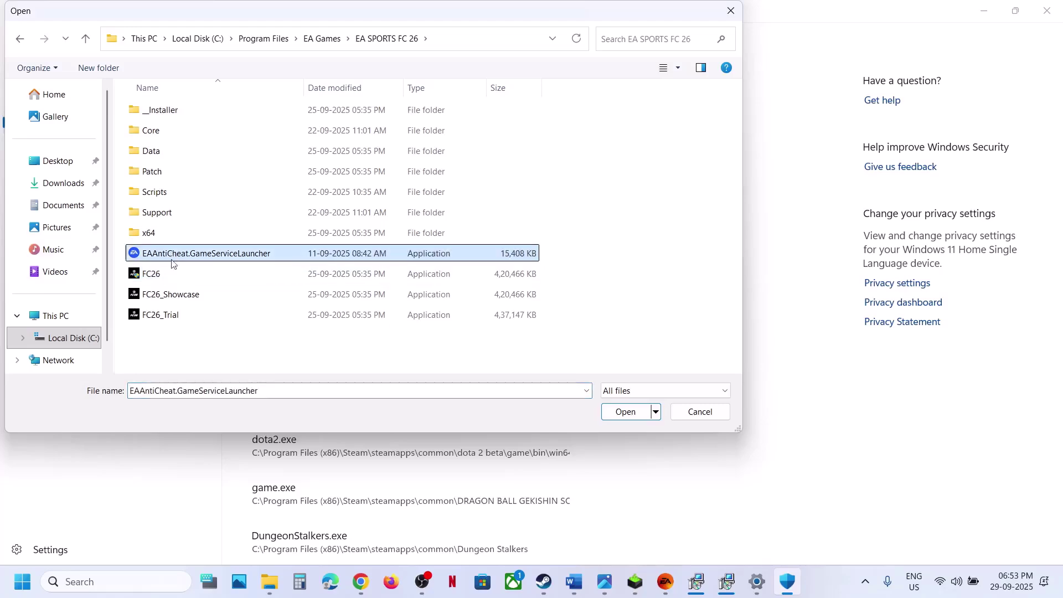
{"action": "left_click", "coordinate": [625, 412]}
Step: Allow FC26, FC26_Showcase and FC26_Trial from the same game folder through Controlled folder access
{"action": "left_click", "coordinate": [294, 159]}
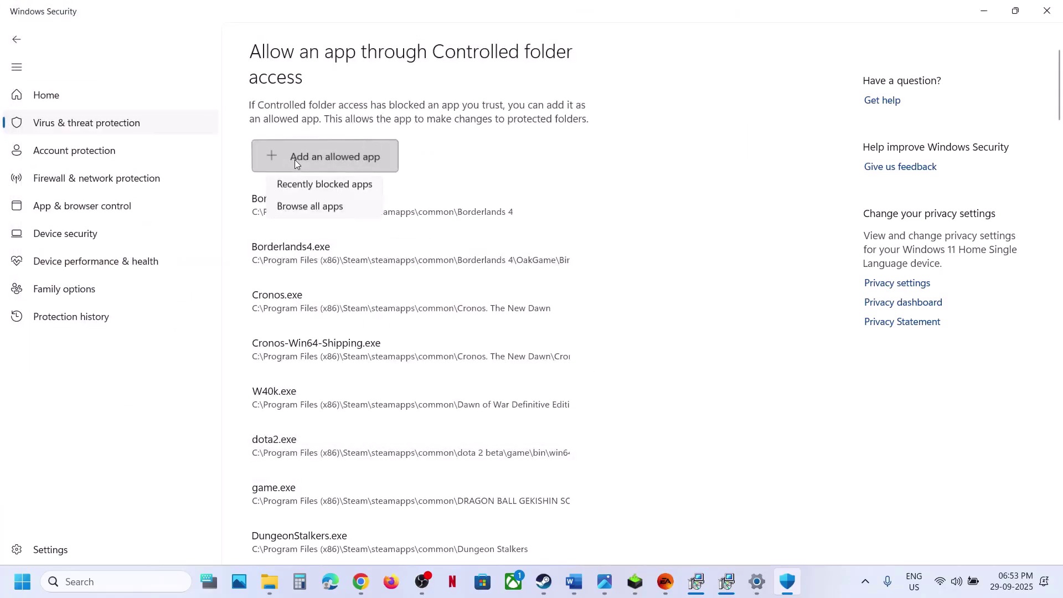
{"action": "left_click", "coordinate": [305, 207]}
{"action": "double_click", "coordinate": [150, 277]}
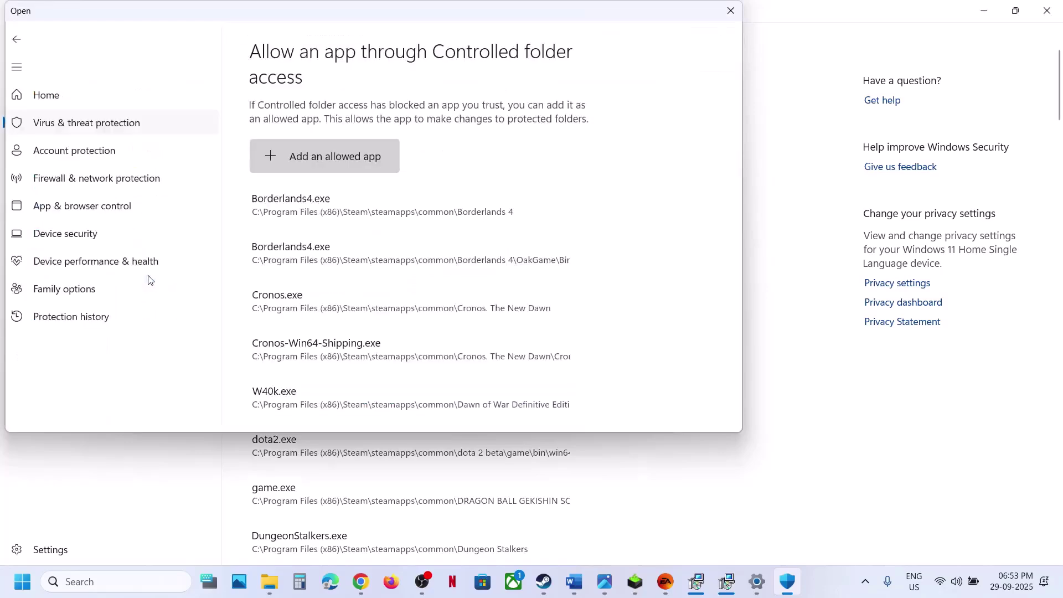
{"action": "left_click", "coordinate": [318, 145]}
{"action": "left_click", "coordinate": [309, 211]}
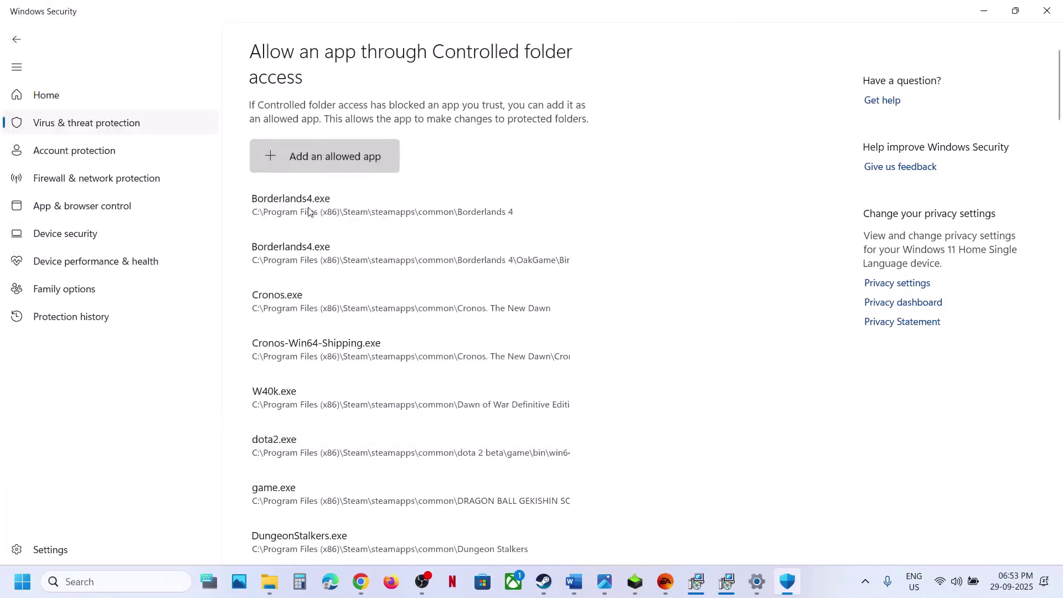
{"action": "left_click", "coordinate": [177, 298]}
{"action": "double_click", "coordinate": [177, 296]}
{"action": "left_click", "coordinate": [325, 145]}
{"action": "left_click", "coordinate": [309, 212]}
{"action": "left_click", "coordinate": [171, 311]}
{"action": "double_click", "coordinate": [172, 312]}
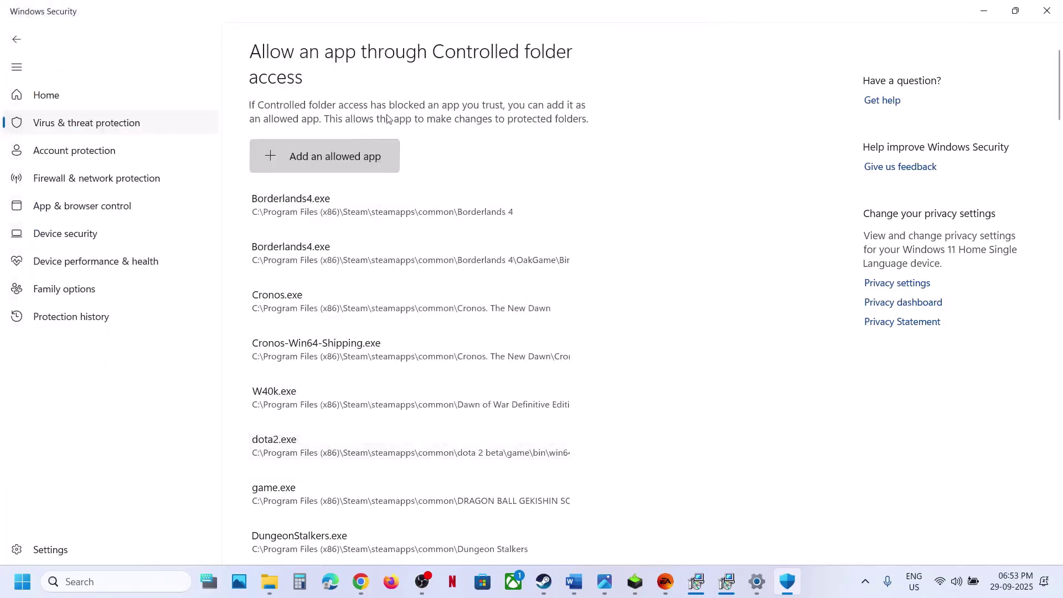
Step: Allow EAAntiCheat.Installer from the game's __Installer\EAAntiCheat folder through Controlled folder access
{"action": "left_click", "coordinate": [345, 162]}
{"action": "left_click", "coordinate": [327, 221]}
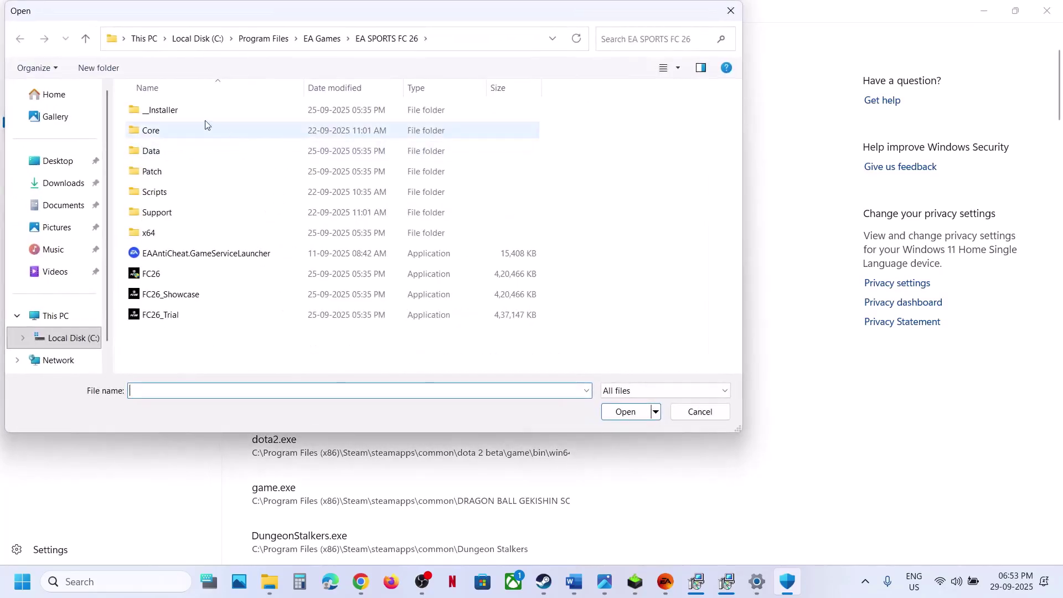
{"action": "double_click", "coordinate": [193, 112]}
{"action": "double_click", "coordinate": [188, 131]}
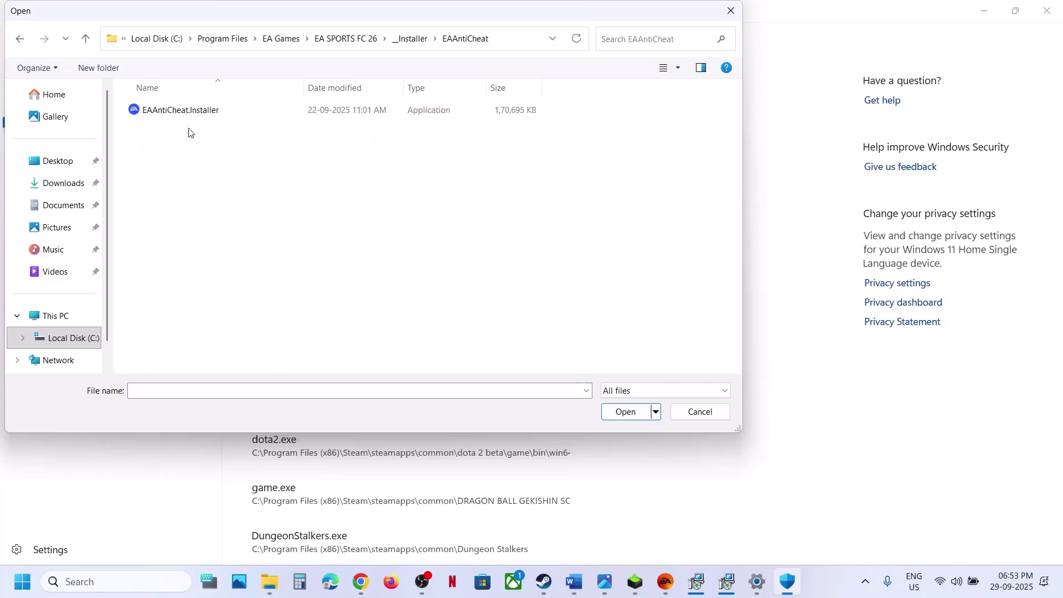
{"action": "double_click", "coordinate": [188, 110]}
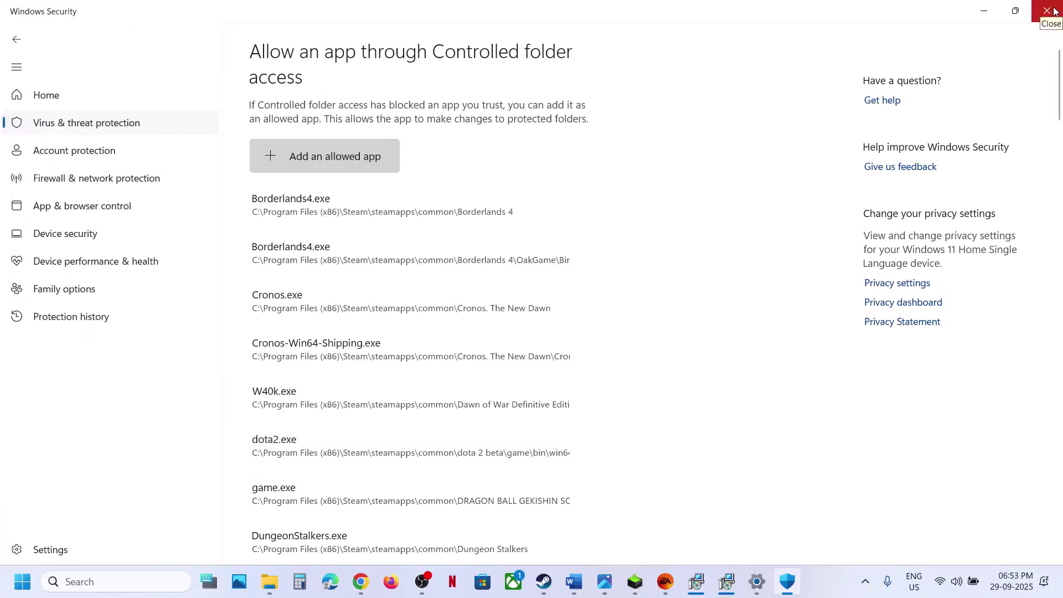
Step: Open Windows Defender Firewall's allowed apps list in a maximized Control Panel window and unlock it for changes
{"action": "left_click", "coordinate": [134, 583]}
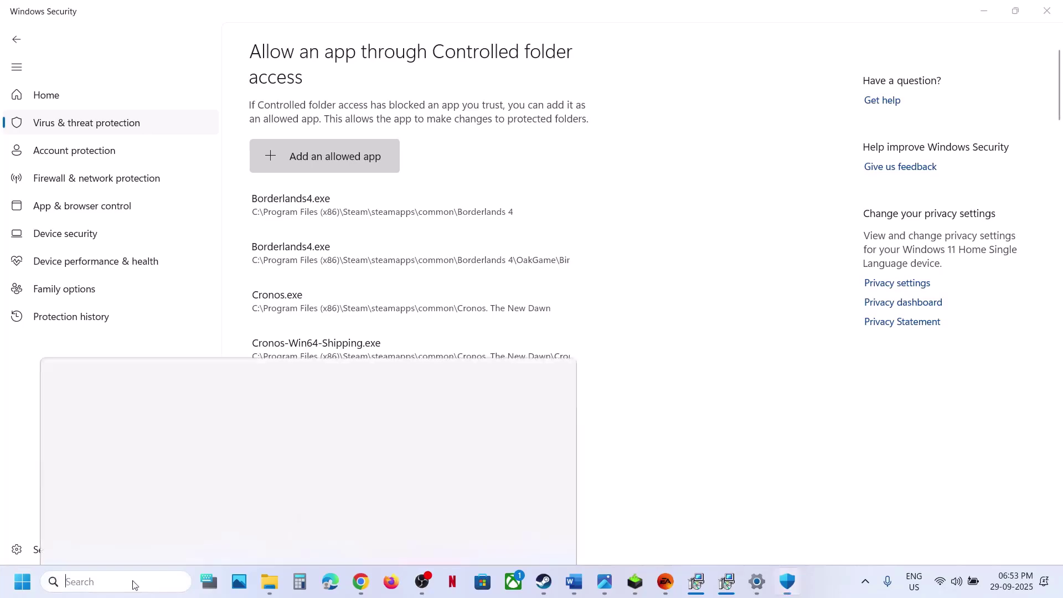
{"action": "type", "text": "control"}
{"action": "key", "text": "Return"}
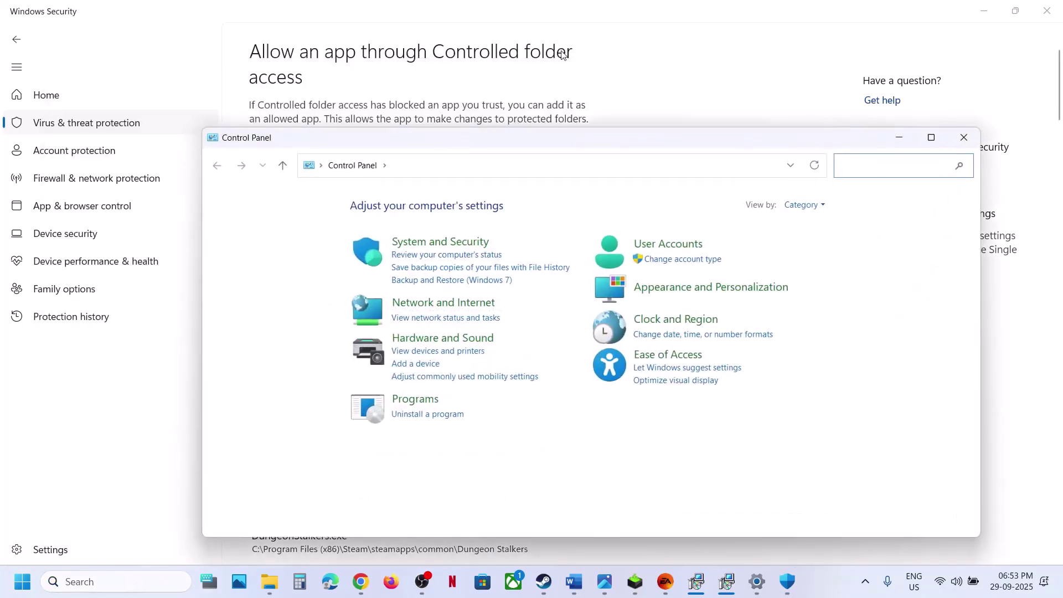
{"action": "left_click", "coordinate": [412, 247]}
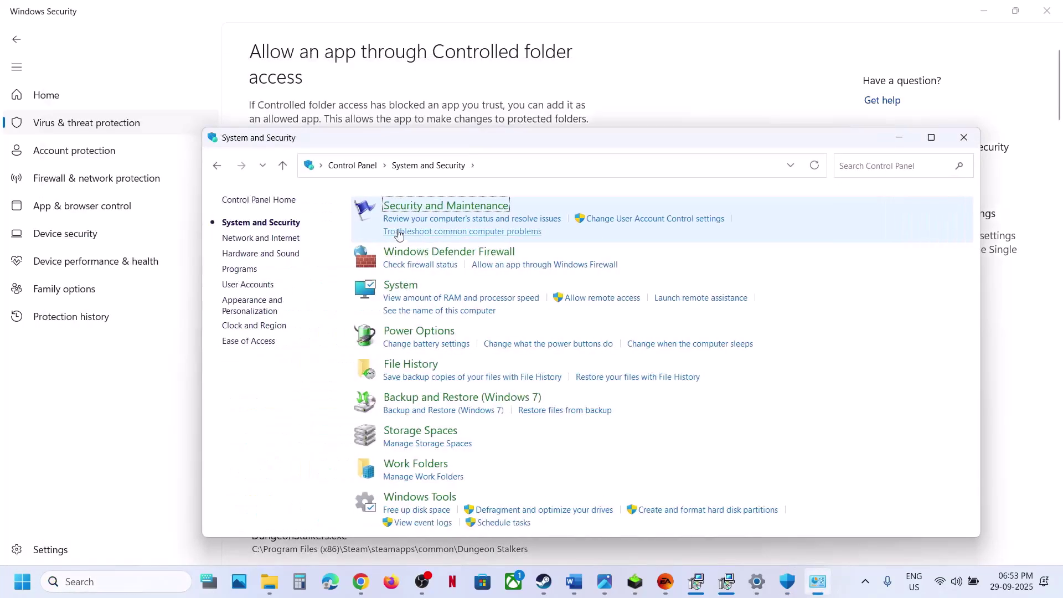
{"action": "left_click", "coordinate": [429, 250]}
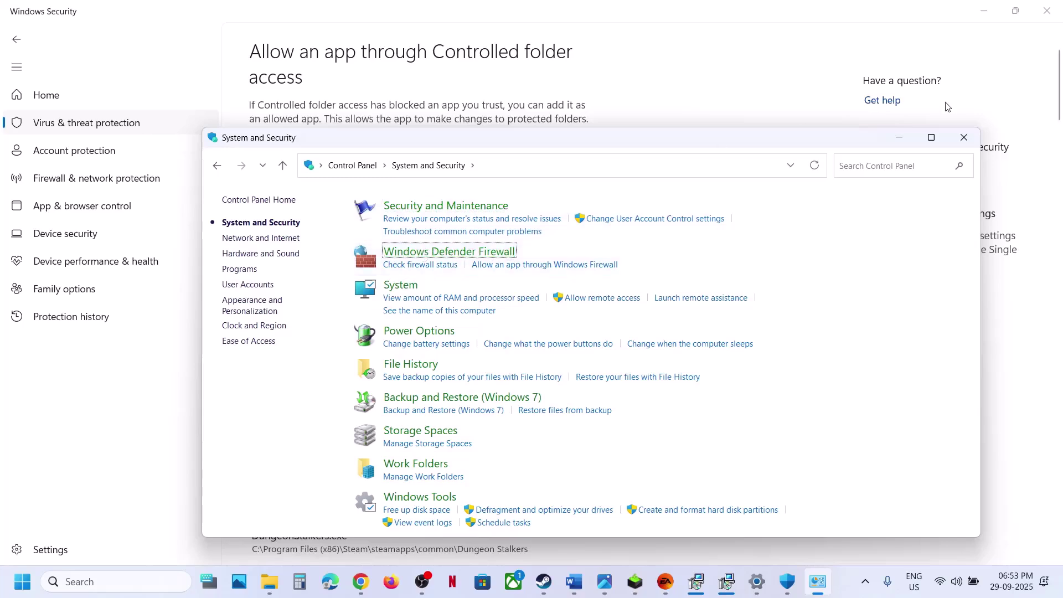
{"action": "double_click", "coordinate": [381, 138]}
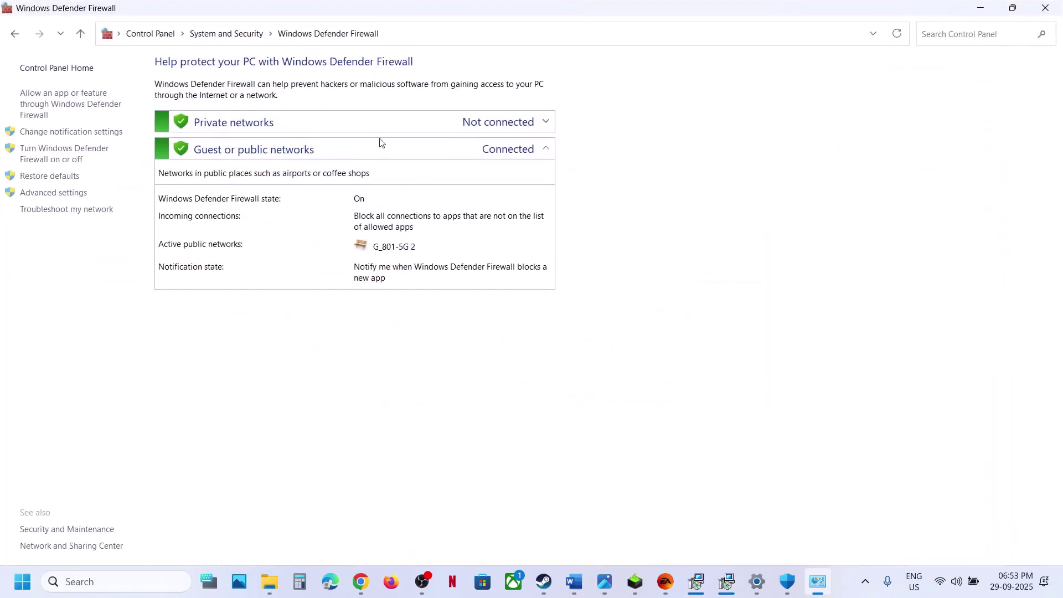
{"action": "left_click", "coordinate": [53, 105]}
{"action": "left_click", "coordinate": [683, 107]}
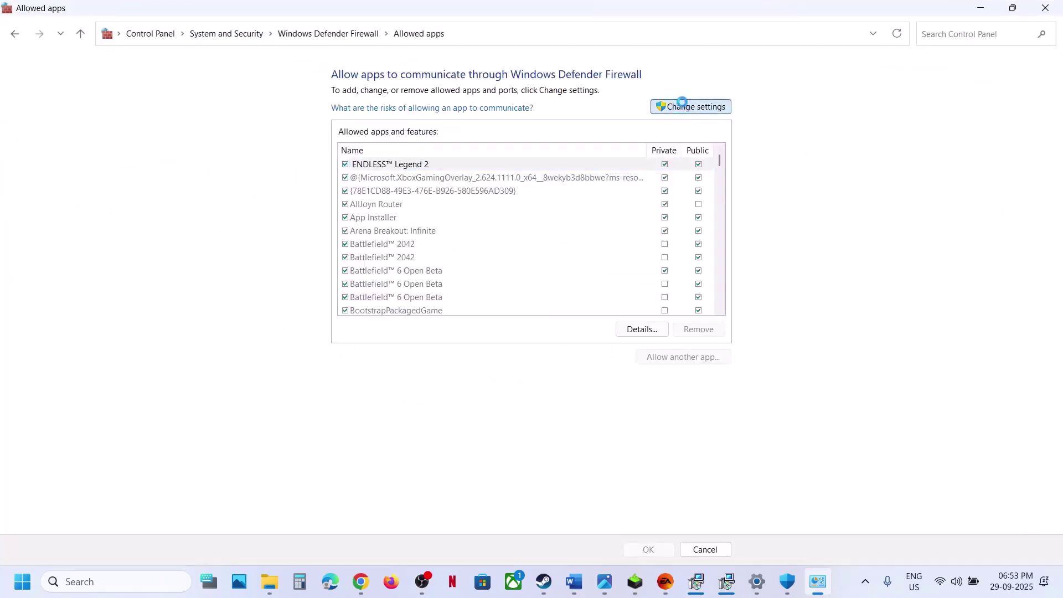
Step: Browse to the EA SPORTS FC 26 folder for game executables to allow through the firewall, and cancel without adding any
{"action": "left_click", "coordinate": [707, 358]}
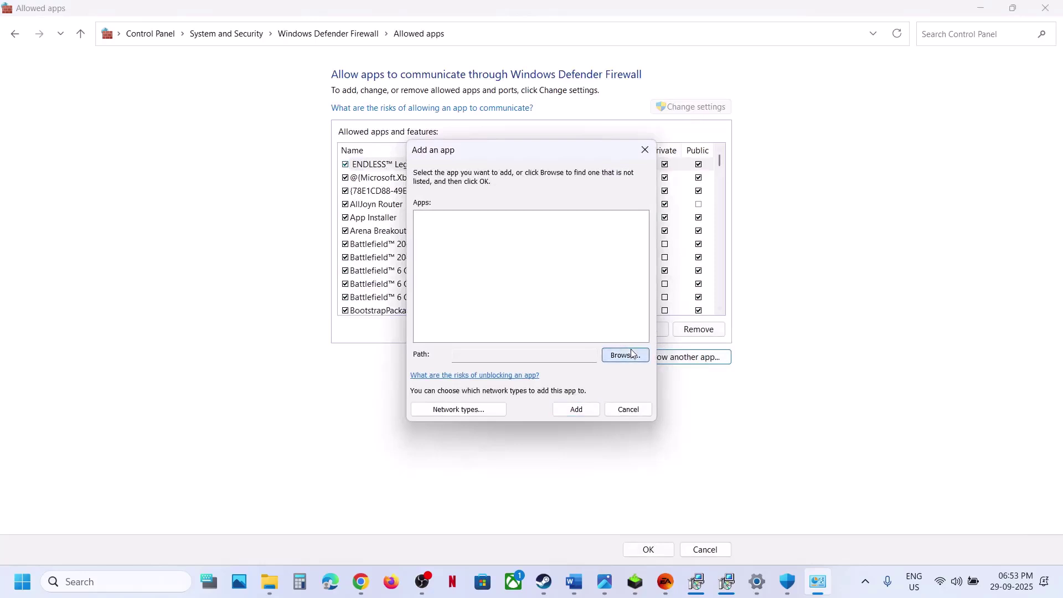
{"action": "left_click", "coordinate": [631, 354]}
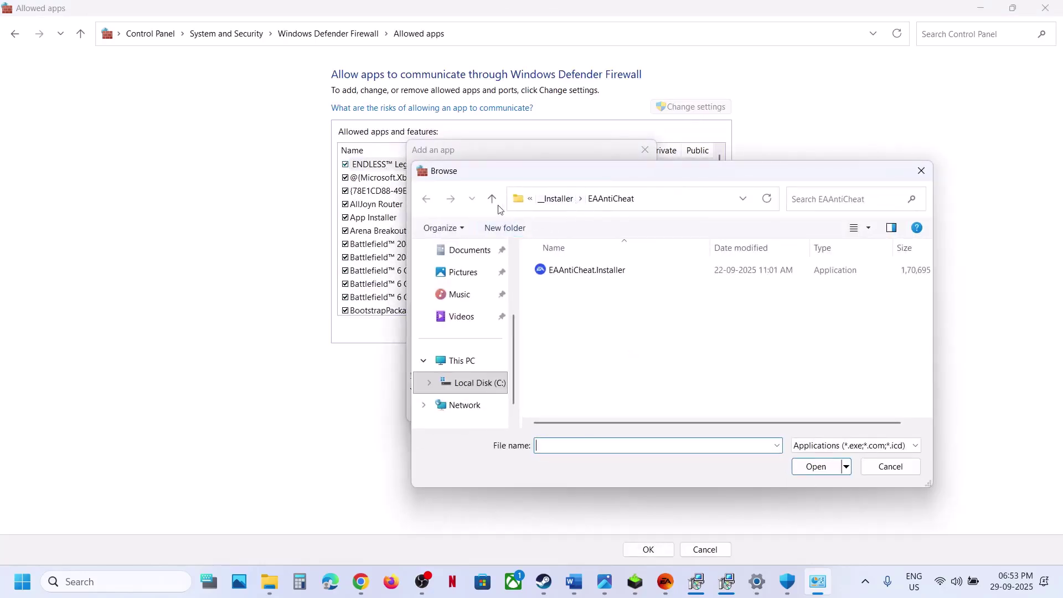
{"action": "left_click", "coordinate": [493, 200]}
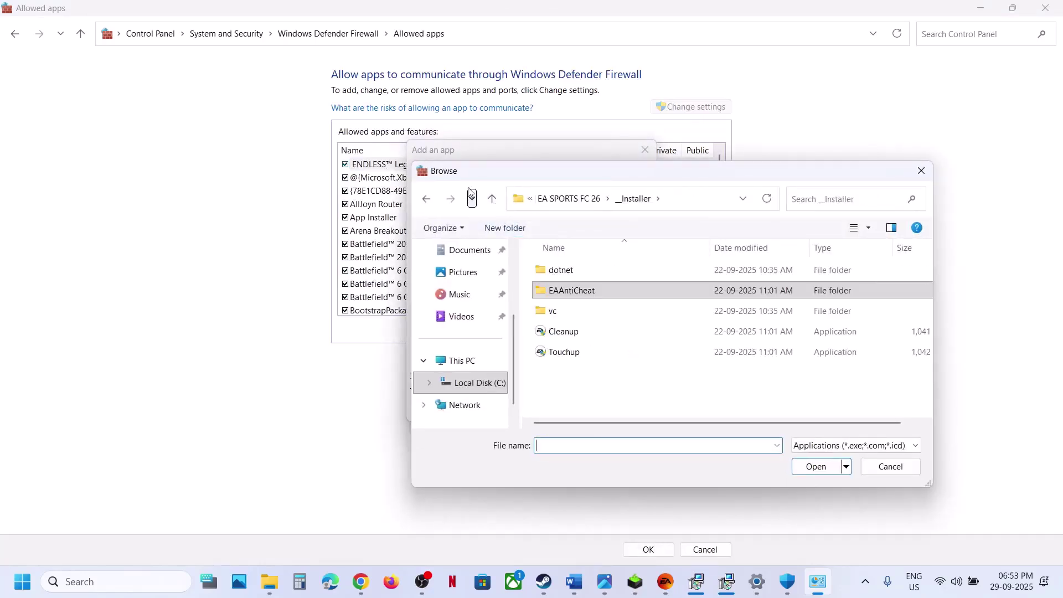
{"action": "left_click", "coordinate": [492, 199]}
{"action": "scroll", "coordinate": [587, 354], "scroll_direction": "down", "scroll_amount": 1}
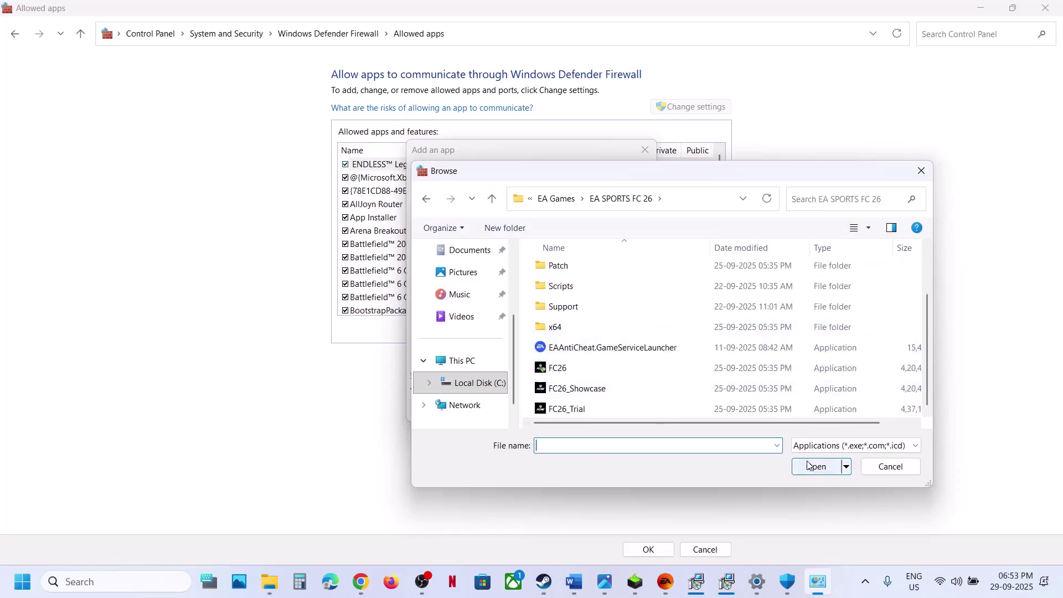
{"action": "left_click", "coordinate": [890, 466]}
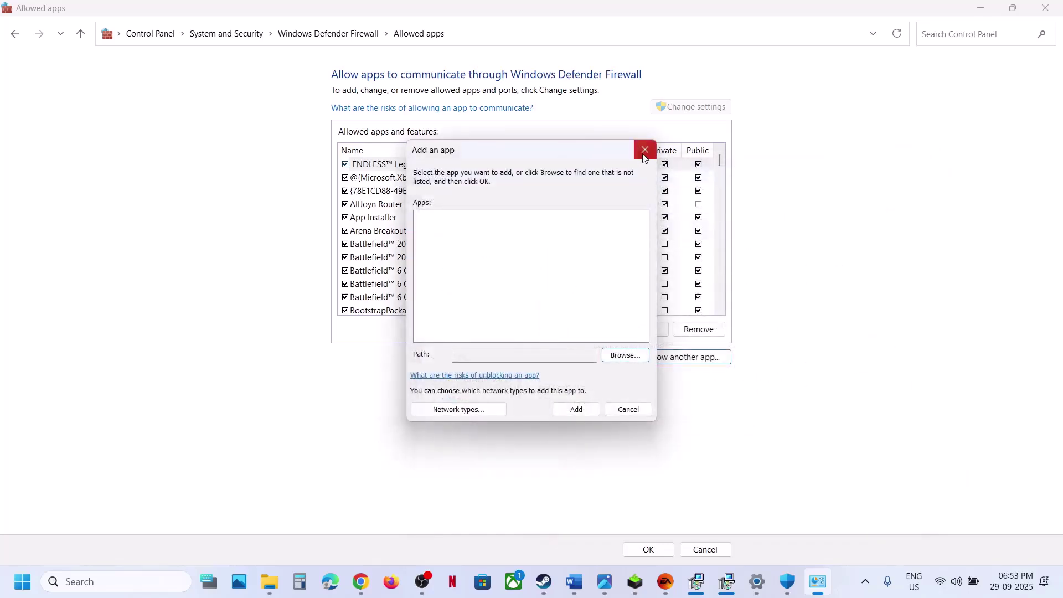
{"action": "left_click", "coordinate": [643, 157]}
Step: Close the firewall, Windows Security and Settings windows, and read Step 16 about running the game as administrator in the Word document
{"action": "left_click", "coordinate": [1050, 11]}
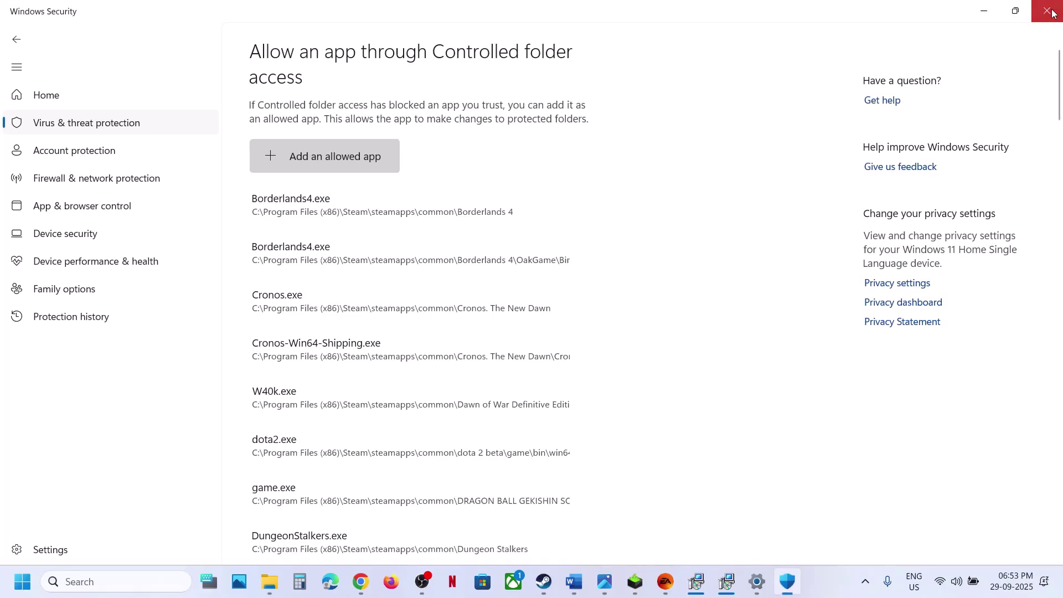
{"action": "left_click", "coordinate": [1051, 11]}
{"action": "left_click", "coordinate": [1049, 10]}
{"action": "double_click", "coordinate": [360, 420]}
{"action": "scroll", "coordinate": [522, 310], "scroll_direction": "down", "scroll_amount": 1}
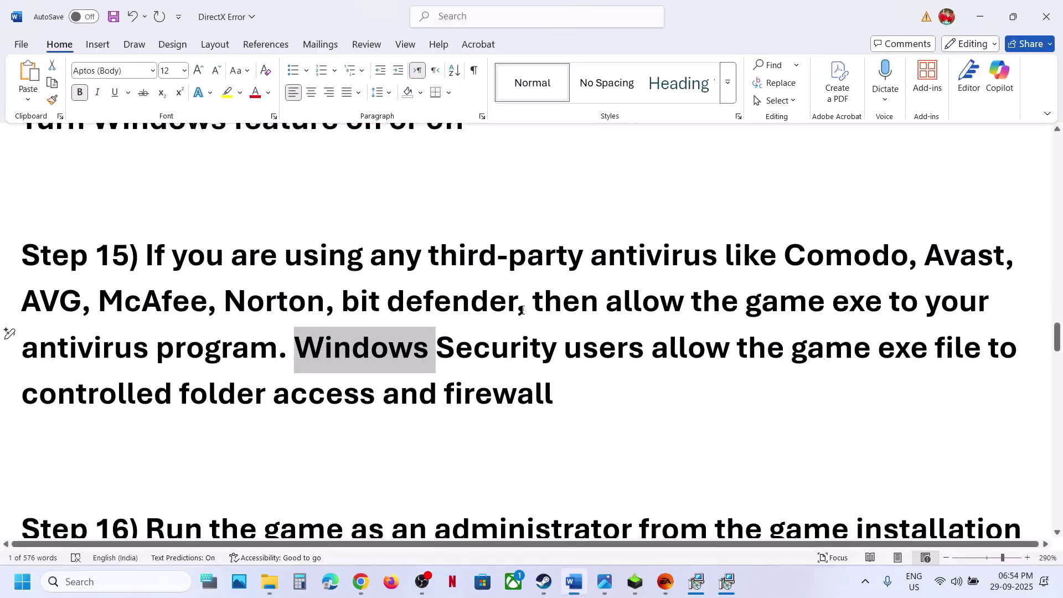
{"action": "scroll", "coordinate": [522, 310], "scroll_direction": "down", "scroll_amount": 4}
{"action": "left_click_drag", "start_coordinate": [266, 301], "coordinate": [706, 294]}
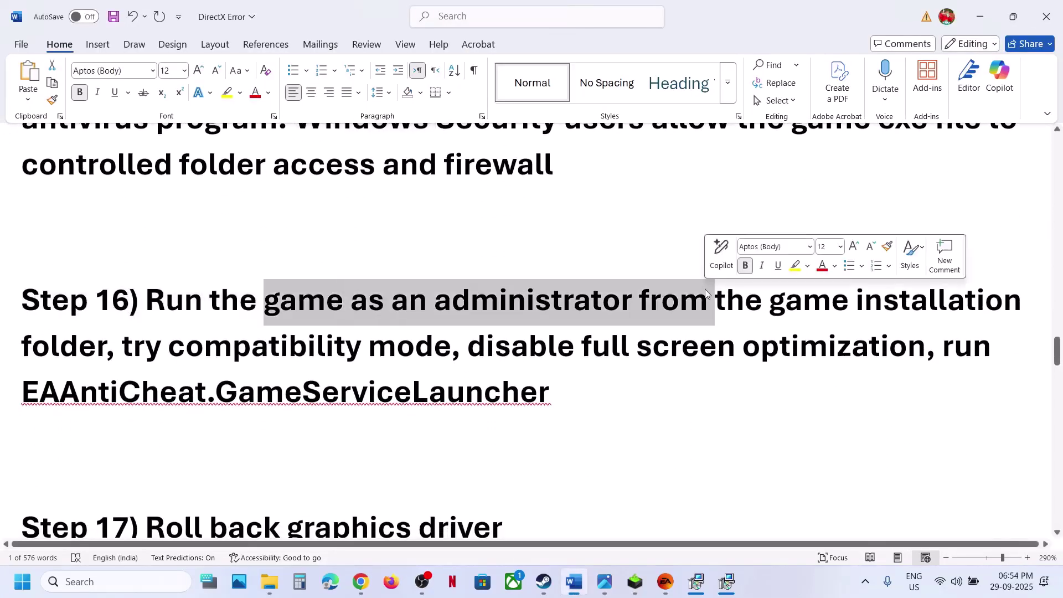
Step: Switch to the EA app and open the EA SPORTS FC 26 installation folder from the game's properties
{"action": "key", "text": "alt+Tab"}
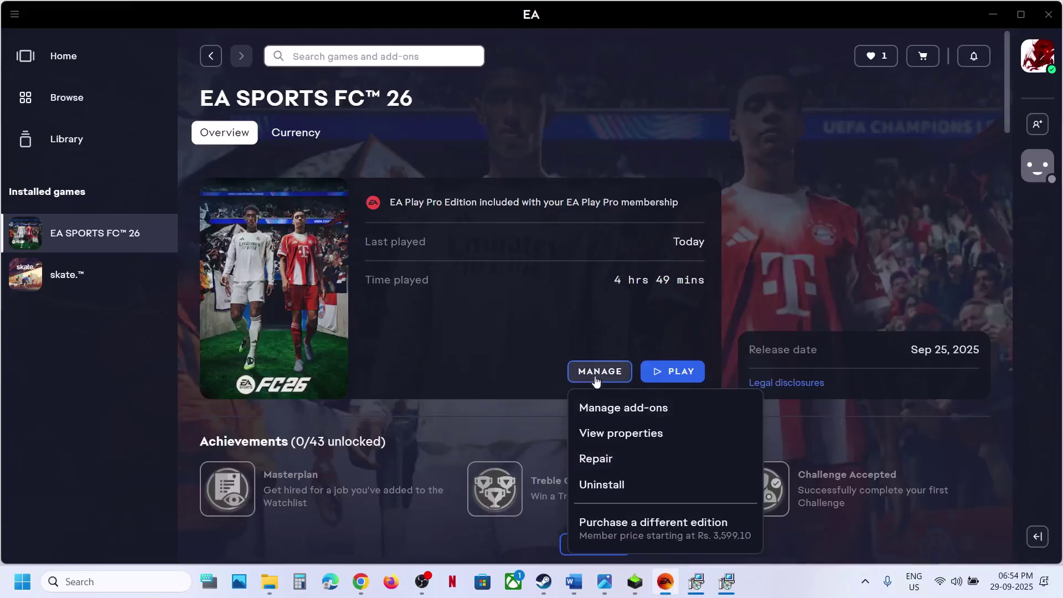
{"action": "left_click", "coordinate": [619, 433]}
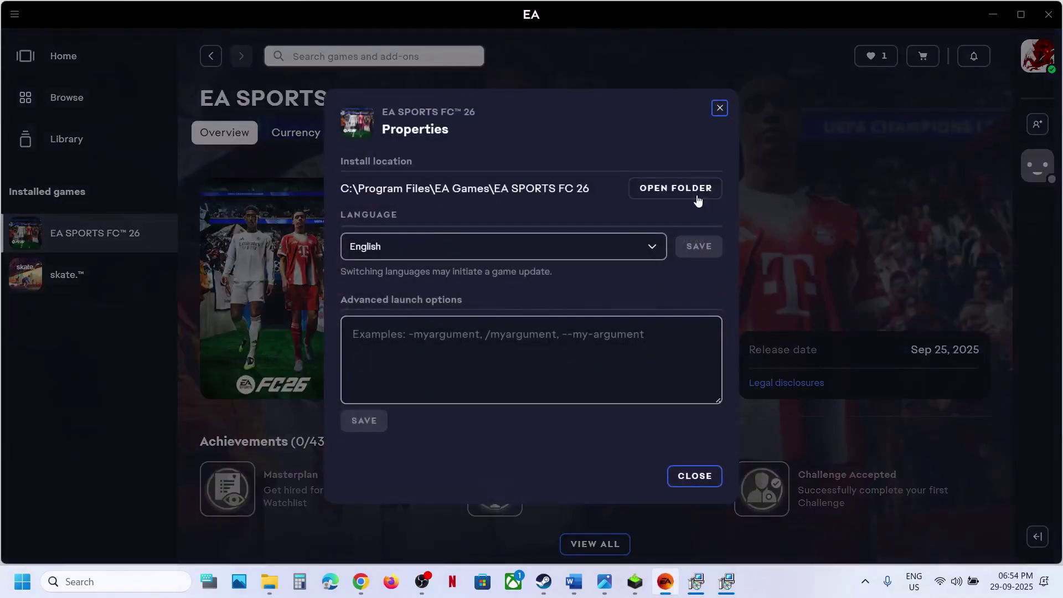
{"action": "left_click", "coordinate": [698, 193]}
{"action": "scroll", "coordinate": [208, 386], "scroll_direction": "down", "scroll_amount": 3}
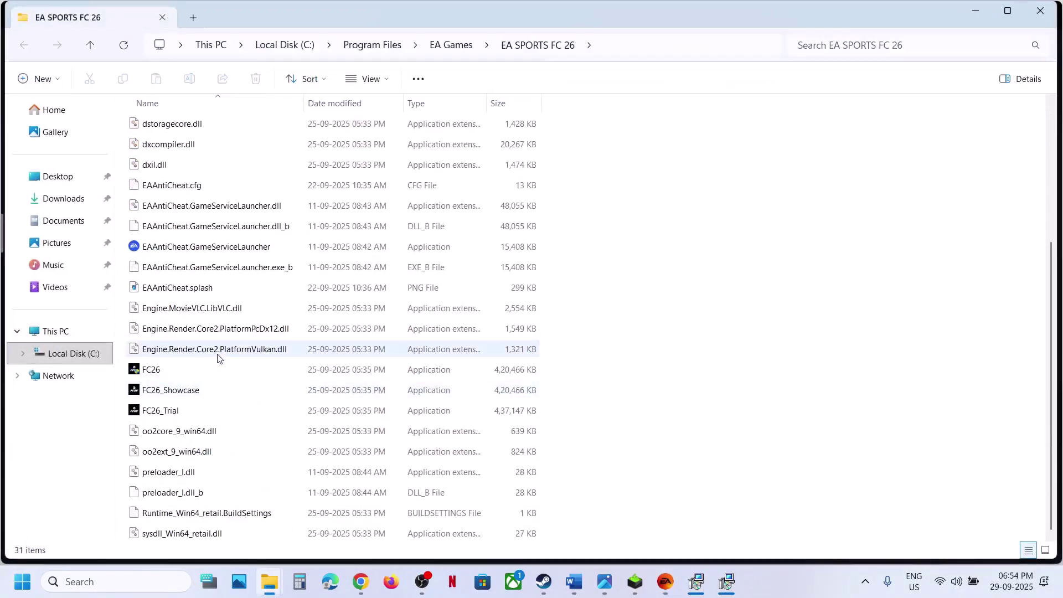
Step: Set the FC26 application to run as administrator in Windows 8 compatibility mode and apply the settings
{"action": "left_click", "coordinate": [171, 370]}
{"action": "right_click", "coordinate": [171, 369]}
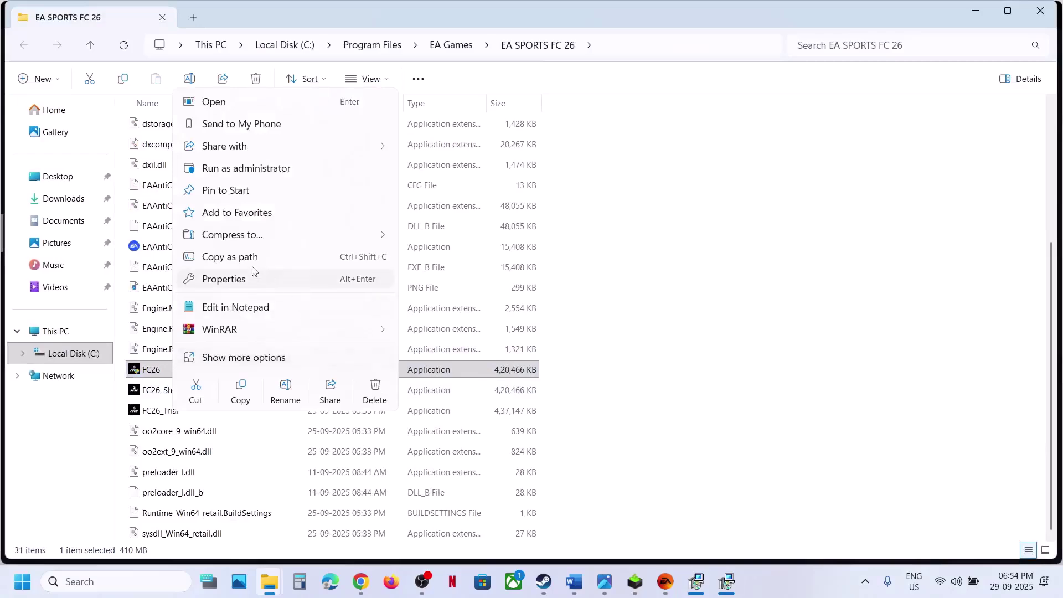
{"action": "left_click", "coordinate": [227, 279]}
{"action": "left_click", "coordinate": [279, 221]}
{"action": "left_click", "coordinate": [205, 435]}
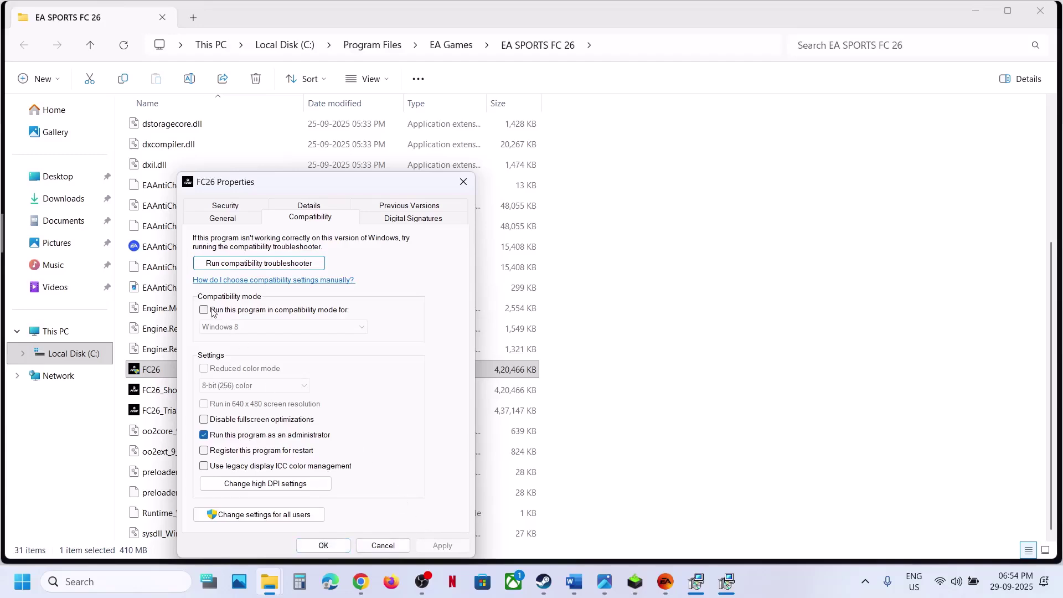
{"action": "left_click", "coordinate": [205, 310]}
{"action": "left_click", "coordinate": [440, 546]}
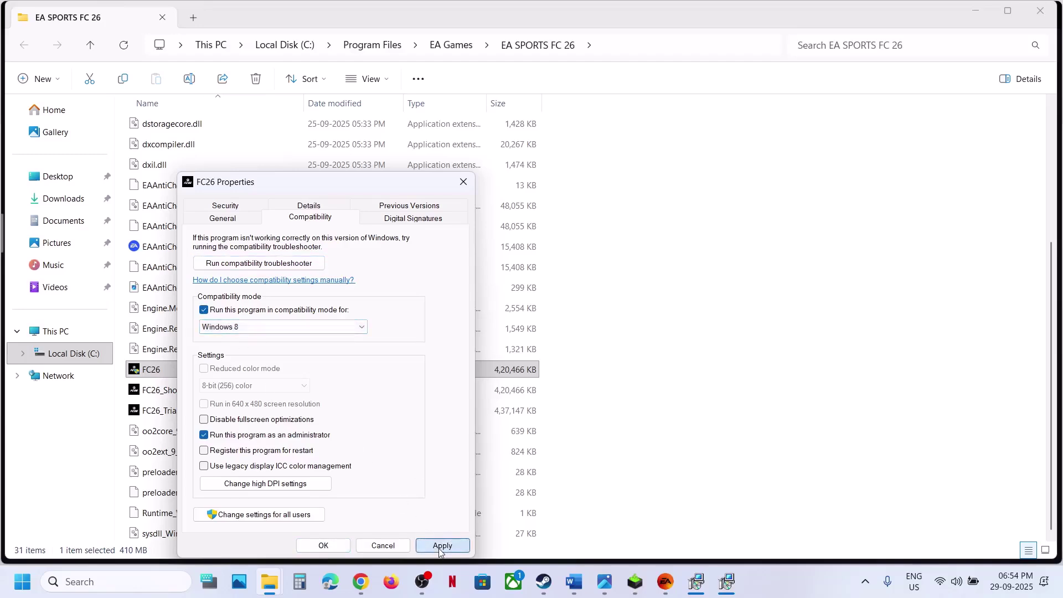
Step: Change FC26's compatibility mode to Windows 7, disable fullscreen optimizations and save the properties
{"action": "left_click", "coordinate": [268, 328]}
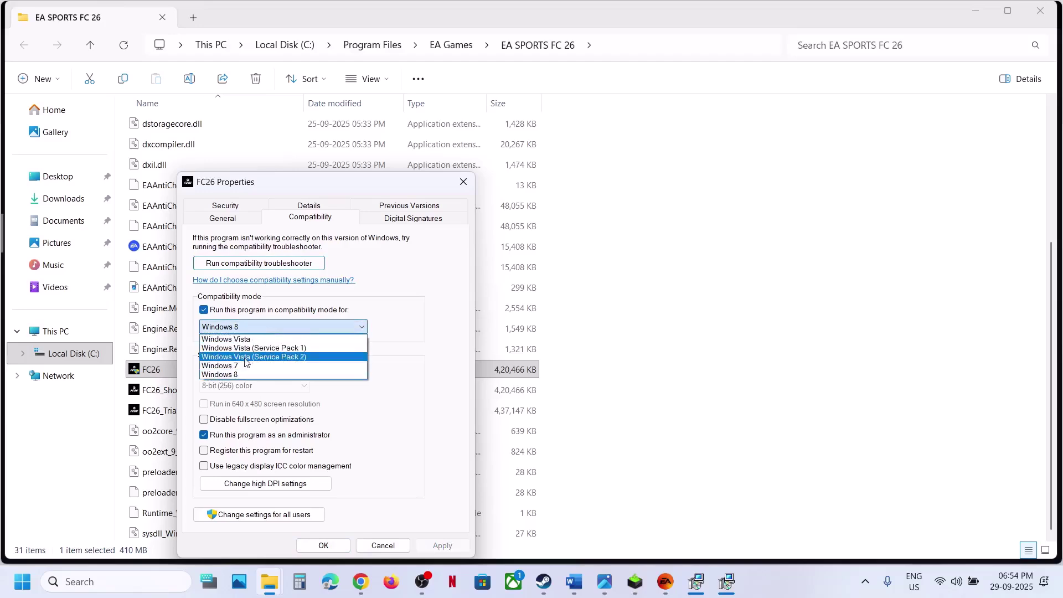
{"action": "left_click", "coordinate": [241, 366]}
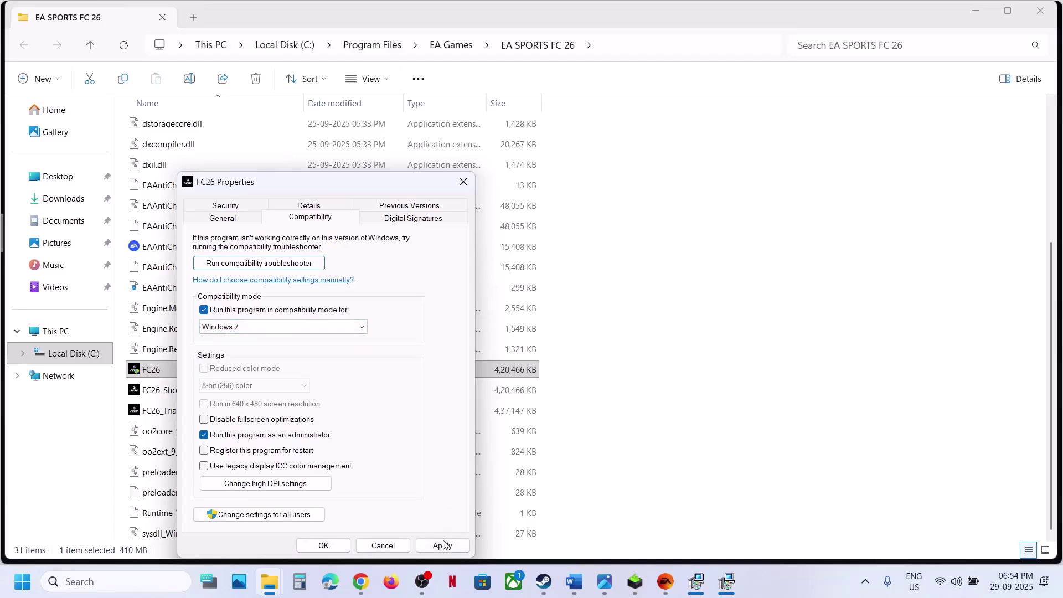
{"action": "left_click", "coordinate": [443, 545]}
{"action": "left_click", "coordinate": [443, 544]}
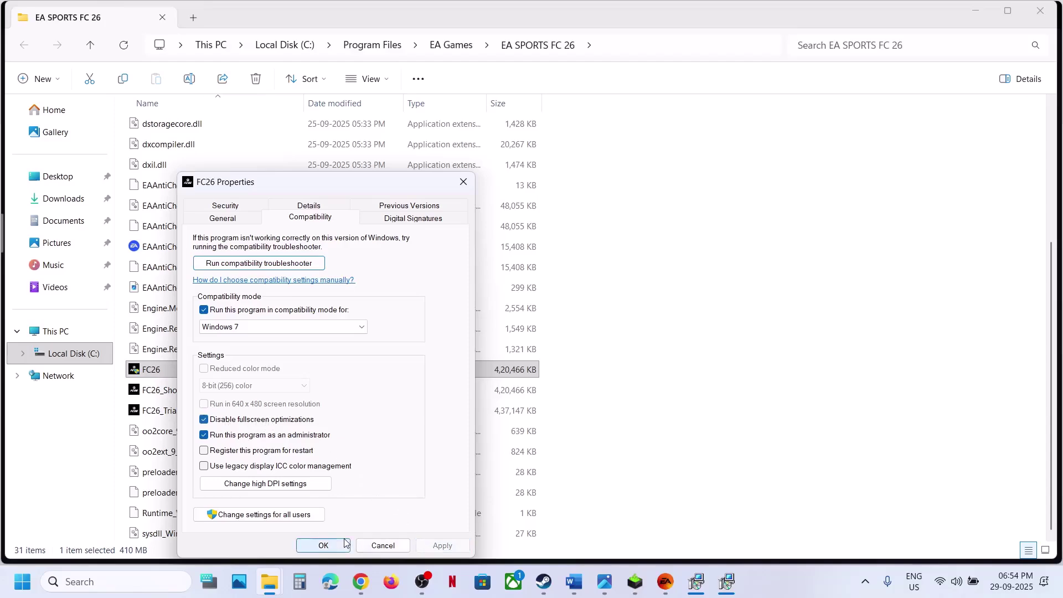
{"action": "left_click", "coordinate": [345, 543]}
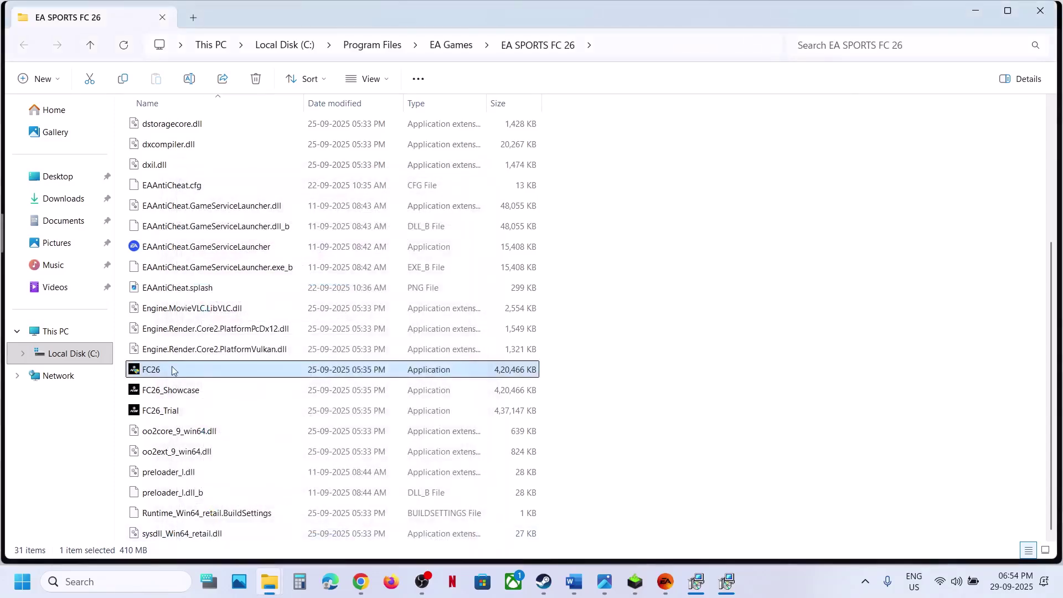
Step: Turn off FC26's compatibility mode, fullscreen optimization override and run-as-administrator setting, and save the properties
{"action": "right_click", "coordinate": [163, 376]}
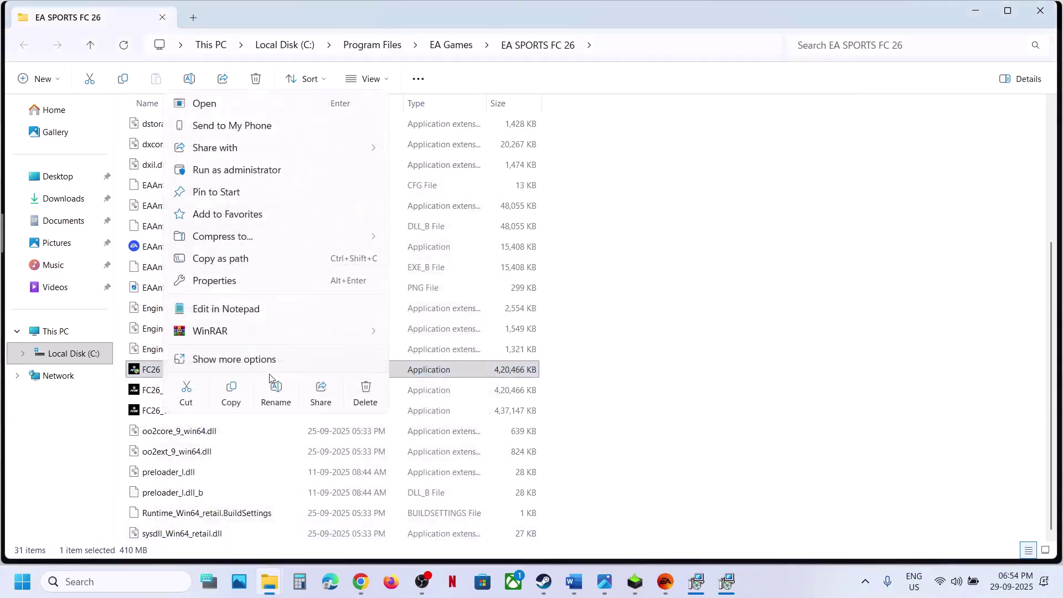
{"action": "left_click", "coordinate": [224, 279]}
{"action": "left_click", "coordinate": [278, 218]}
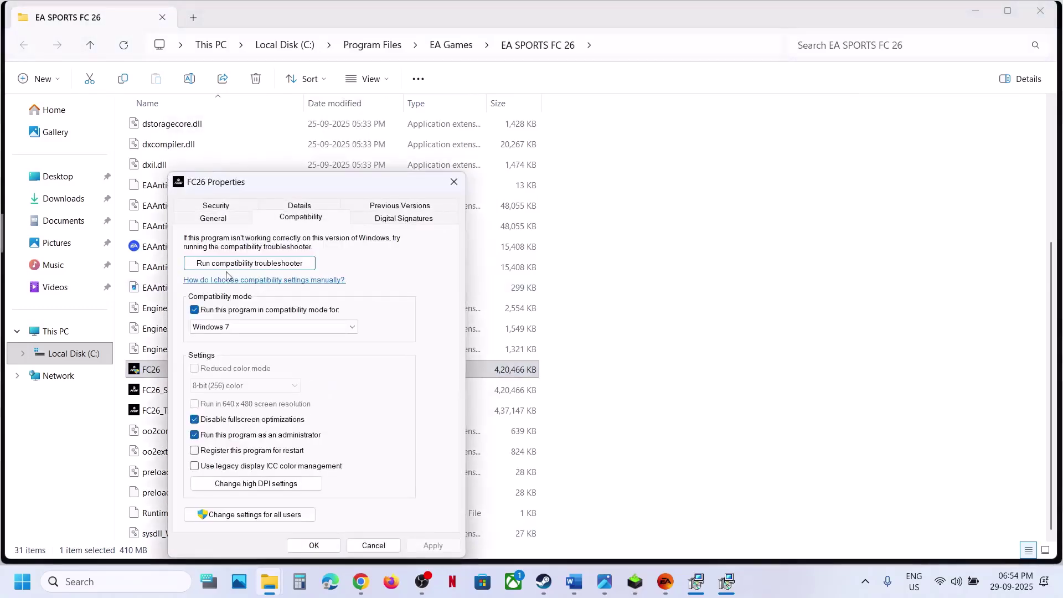
{"action": "left_click", "coordinate": [195, 310]}
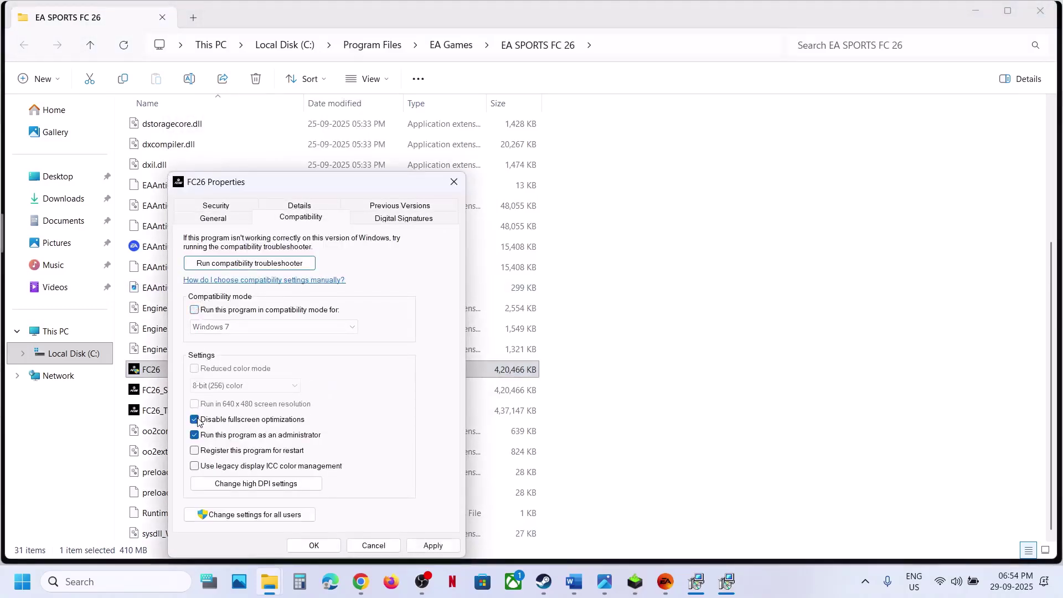
{"action": "left_click", "coordinate": [416, 545]}
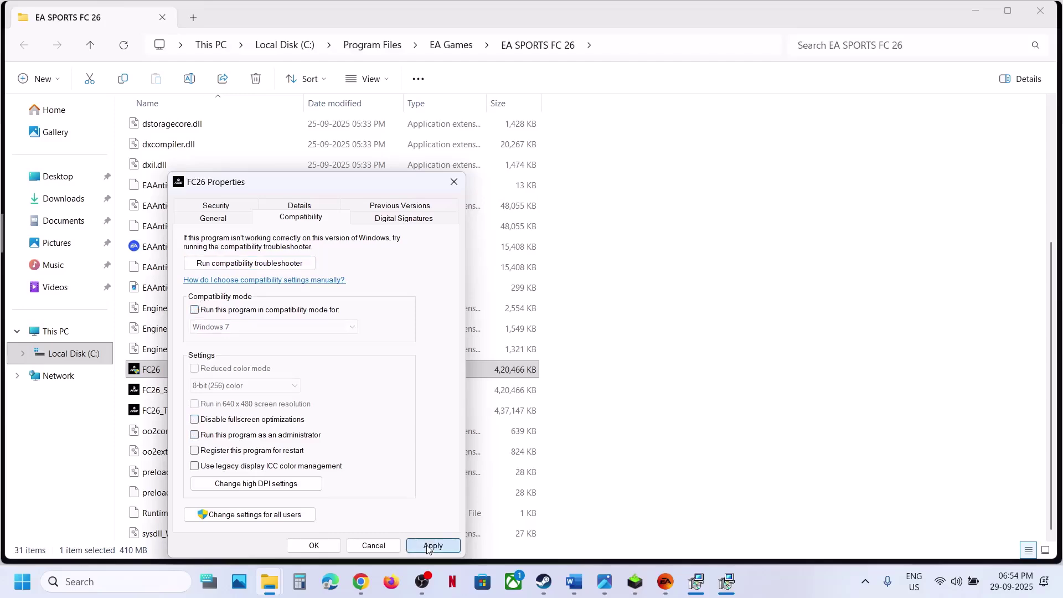
{"action": "left_click", "coordinate": [312, 545]}
Step: Show the launch options for EAAntiCheat.GameServiceLauncher, dismiss them, and close the installation folder and the game's properties in the EA app
{"action": "left_click", "coordinate": [160, 249]}
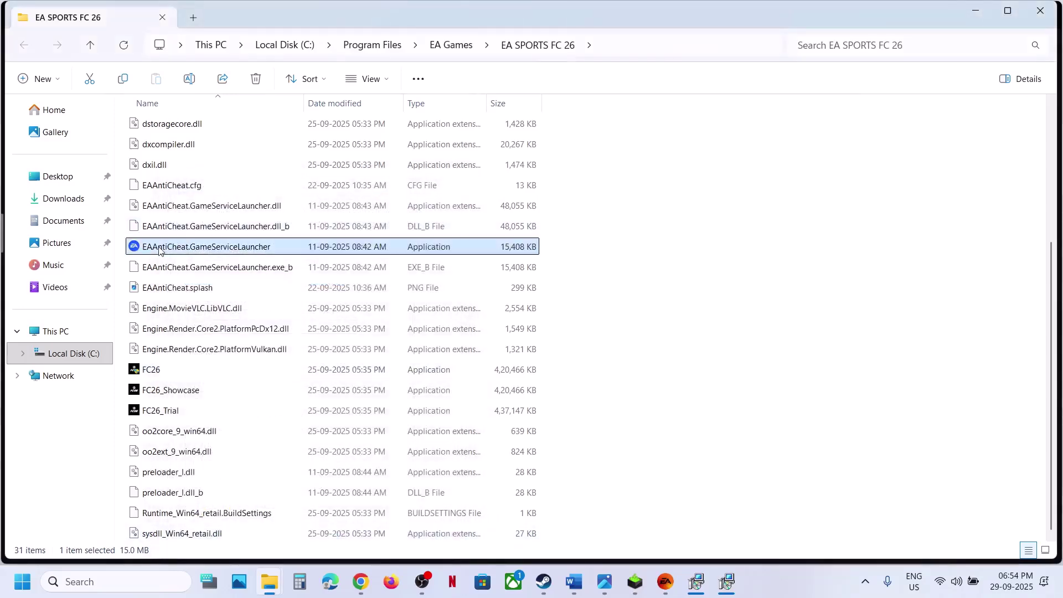
{"action": "right_click", "coordinate": [190, 247]}
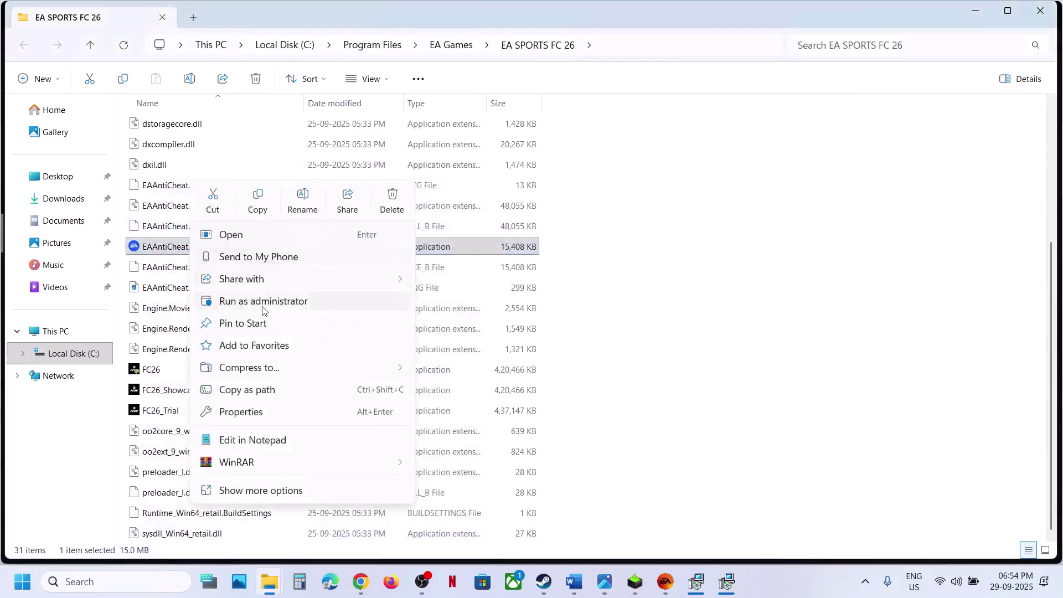
{"action": "left_click", "coordinate": [1040, 10]}
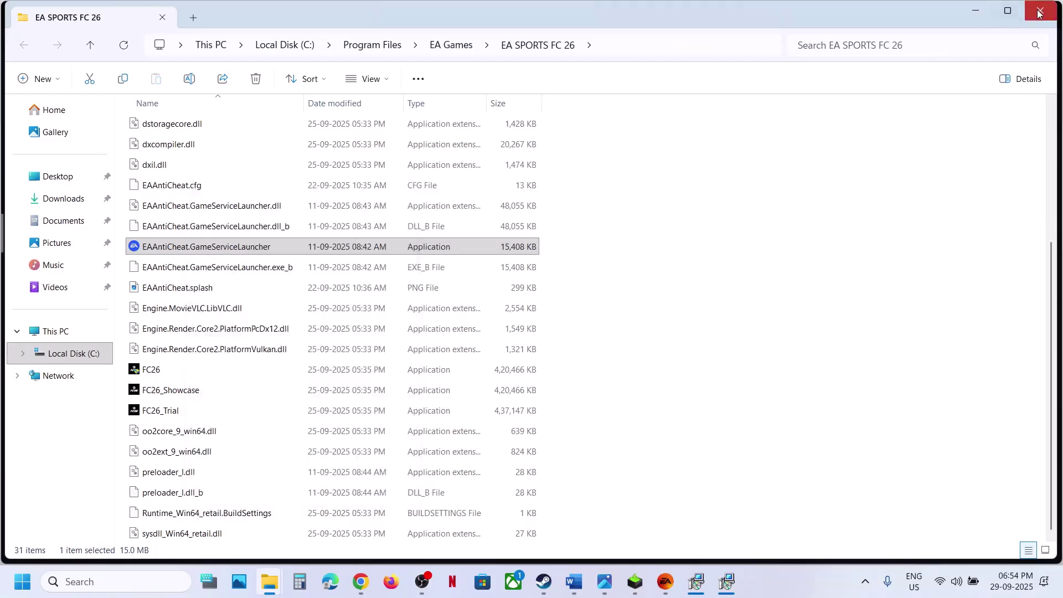
{"action": "left_click", "coordinate": [1041, 10]}
{"action": "left_click", "coordinate": [671, 475]}
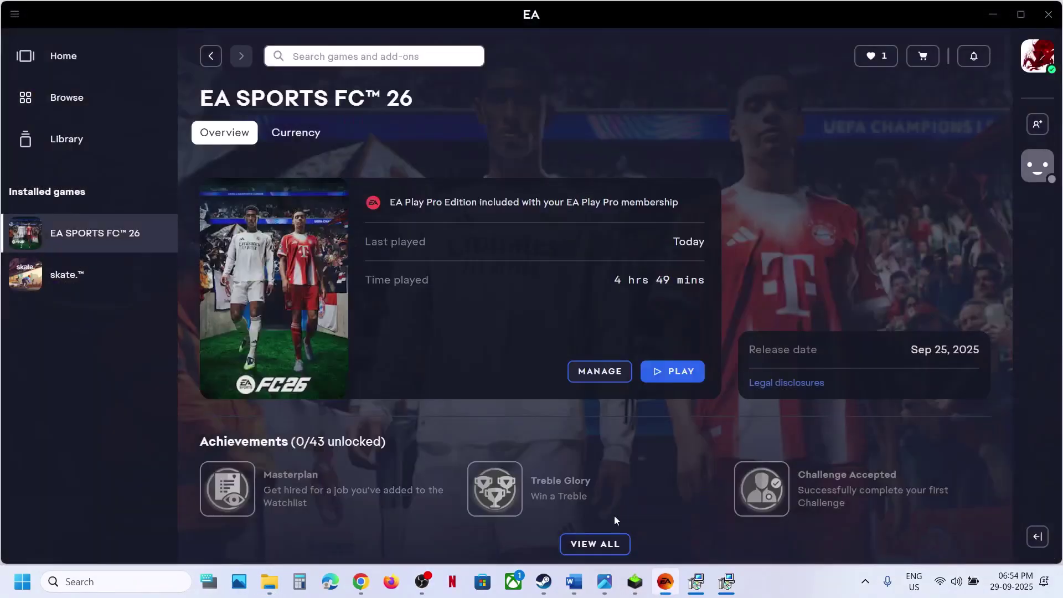
Step: Switch to the Word document and read Step 17 about rolling back the graphics driver
{"action": "left_click", "coordinate": [574, 582]}
{"action": "scroll", "coordinate": [398, 379], "scroll_direction": "down", "scroll_amount": 3}
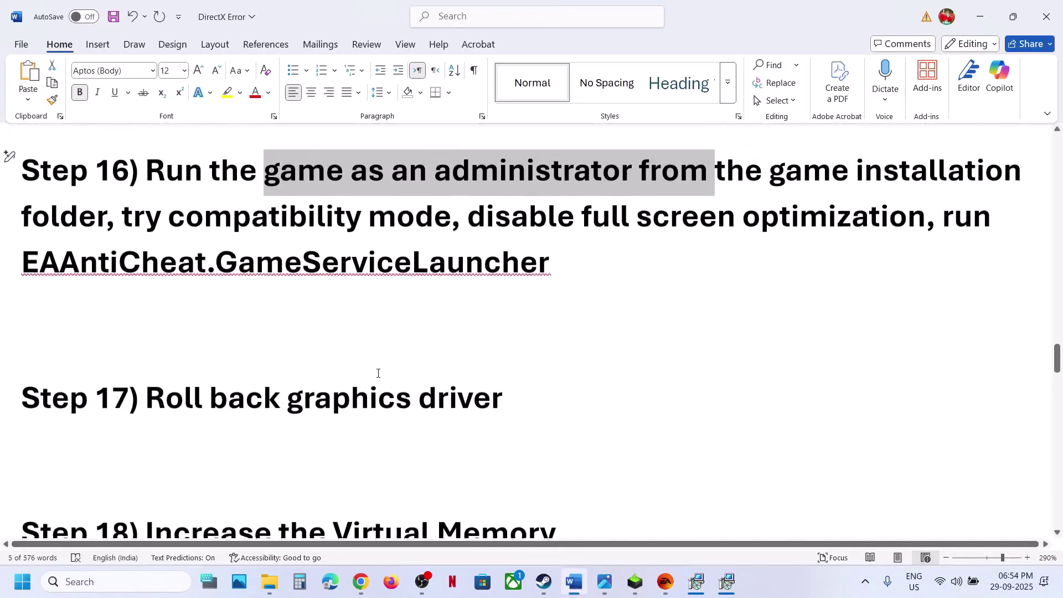
{"action": "scroll", "coordinate": [377, 372], "scroll_direction": "up", "scroll_amount": 1}
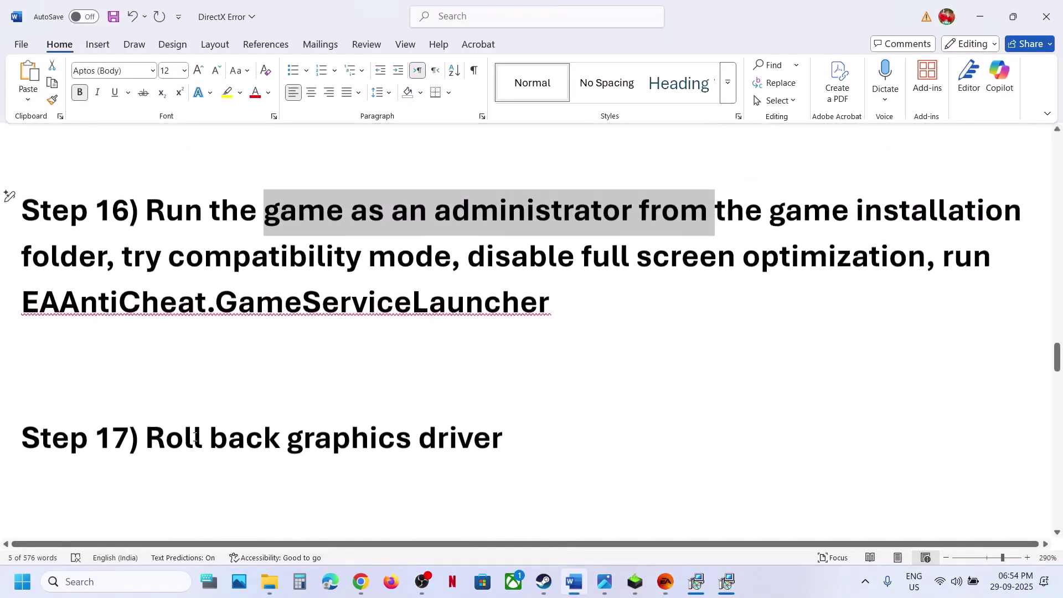
Step: Switch to Chrome, return to the NVIDIA driver results page and expand the list of more driver versions
{"action": "left_click", "coordinate": [361, 581]}
{"action": "left_click", "coordinate": [114, 19]}
{"action": "scroll", "coordinate": [110, 222], "scroll_direction": "down", "scroll_amount": 3}
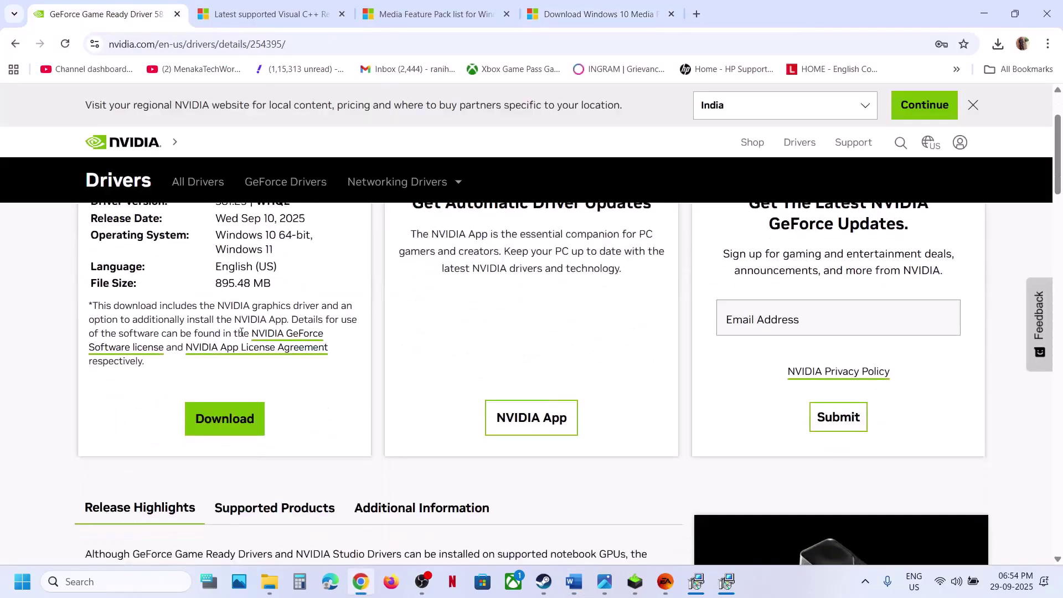
{"action": "left_click", "coordinate": [16, 43]}
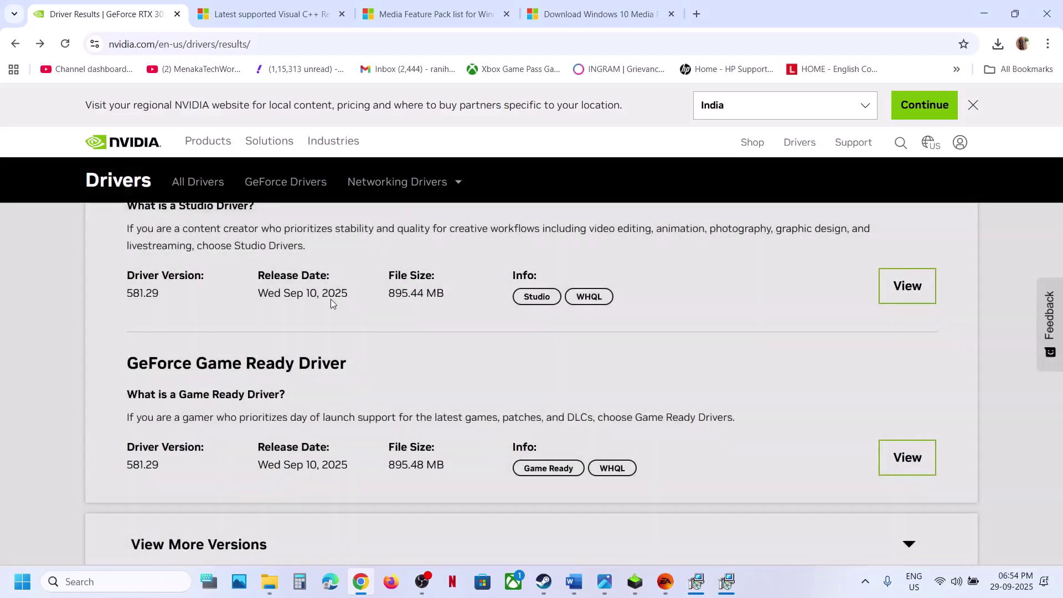
{"action": "scroll", "coordinate": [331, 299], "scroll_direction": "down", "scroll_amount": 2}
{"action": "scroll", "coordinate": [331, 299], "scroll_direction": "down", "scroll_amount": 2}
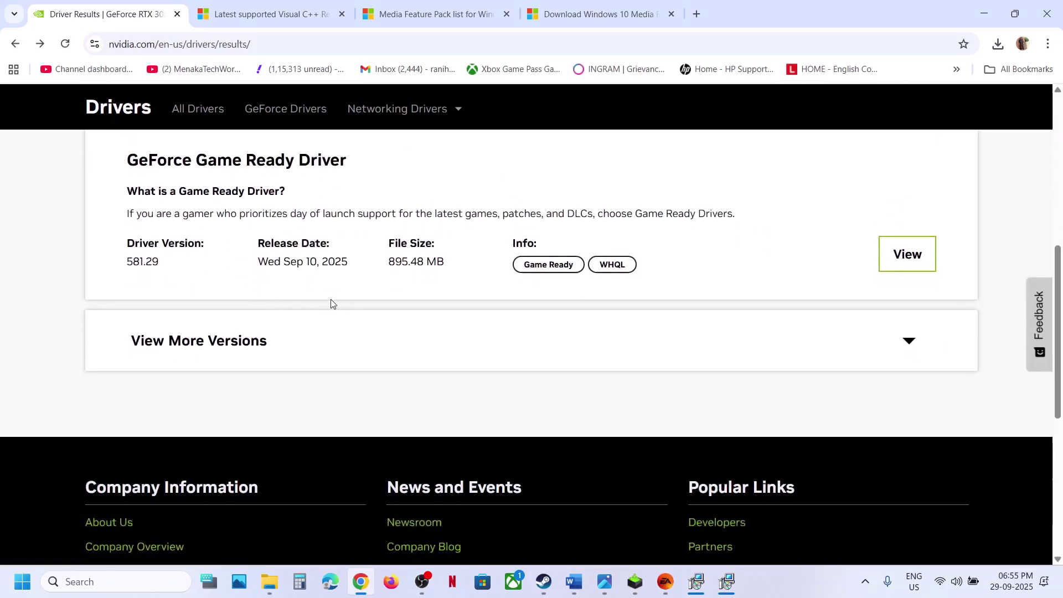
{"action": "left_click", "coordinate": [204, 339]}
Step: Look through the older GeForce Game Ready Driver versions and bring up the NVIDIA Installer window
{"action": "scroll", "coordinate": [201, 339], "scroll_direction": "down", "scroll_amount": 4}
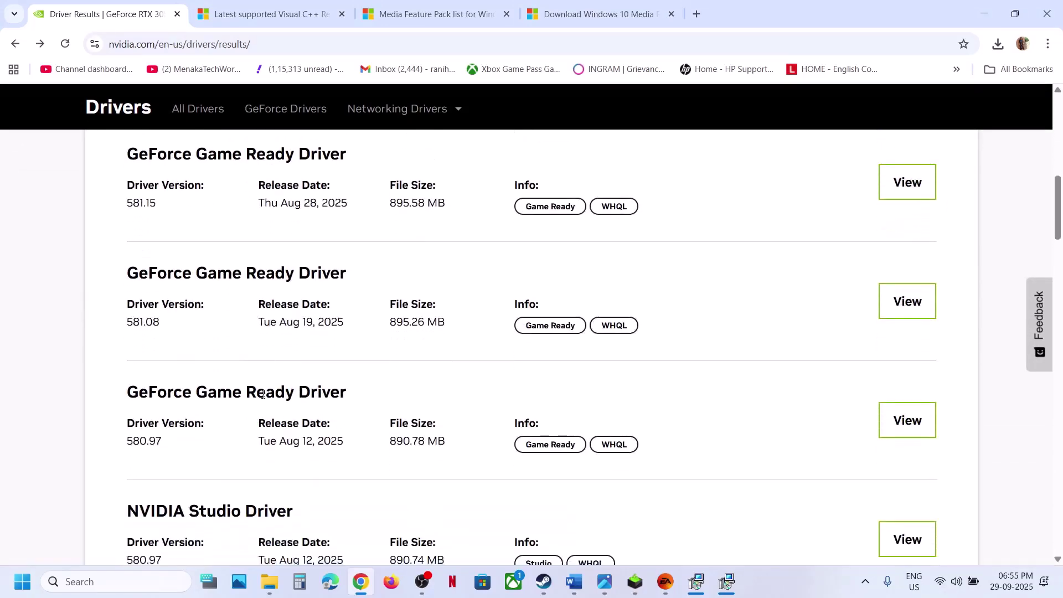
{"action": "scroll", "coordinate": [166, 221], "scroll_direction": "up", "scroll_amount": 2}
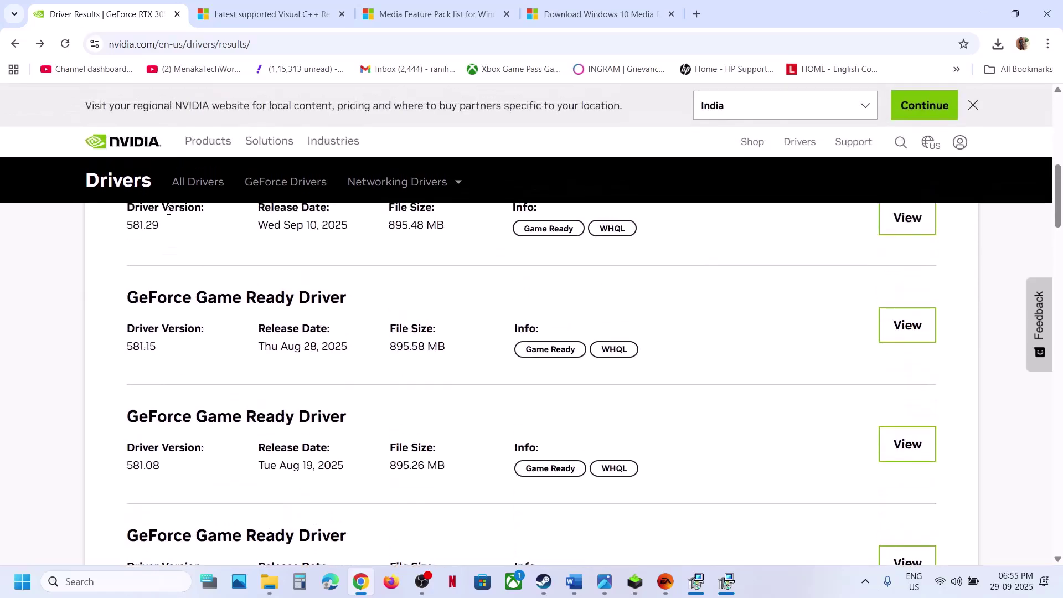
{"action": "scroll", "coordinate": [155, 238], "scroll_direction": "down", "scroll_amount": 1}
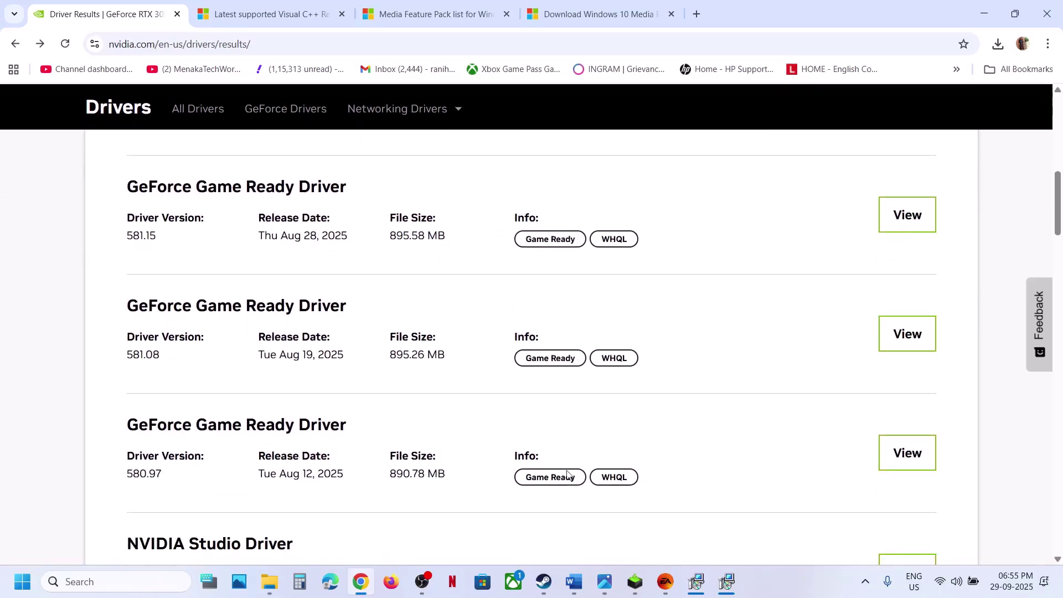
{"action": "left_click", "coordinate": [635, 581]}
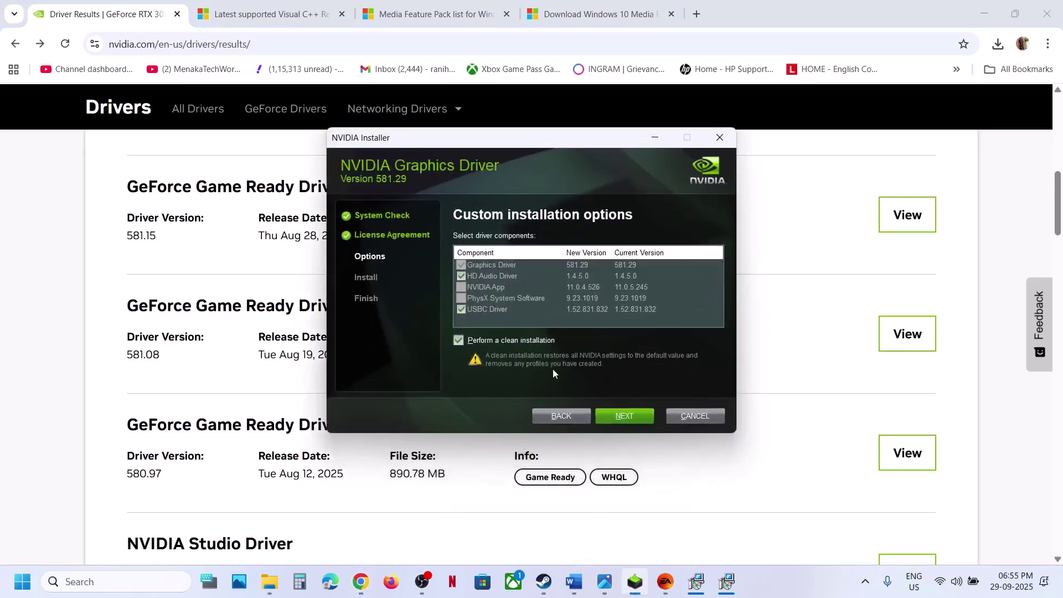
Step: Show the computer's power options, switch to the Word document and read the section on increasing virtual memory
{"action": "left_click", "coordinate": [32, 568]}
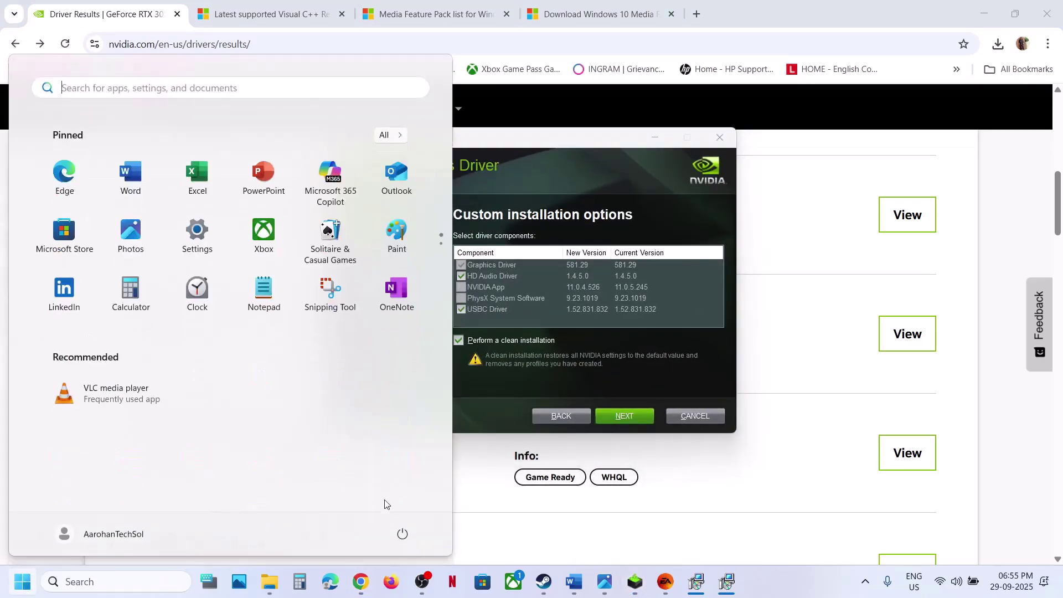
{"action": "left_click", "coordinate": [402, 533]}
{"action": "left_click", "coordinate": [574, 581]}
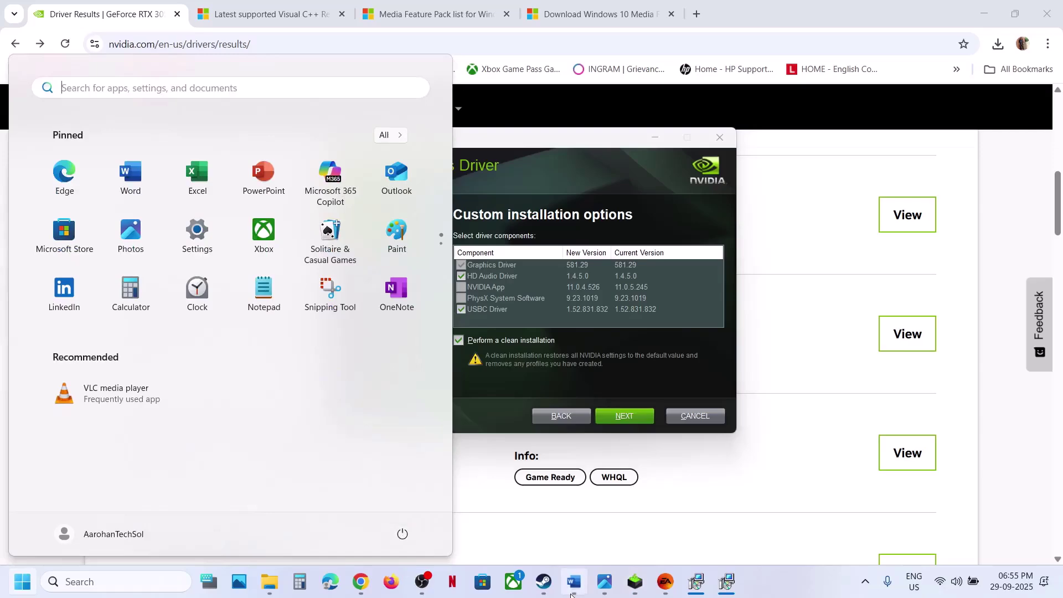
{"action": "scroll", "coordinate": [341, 330], "scroll_direction": "down", "scroll_amount": 5}
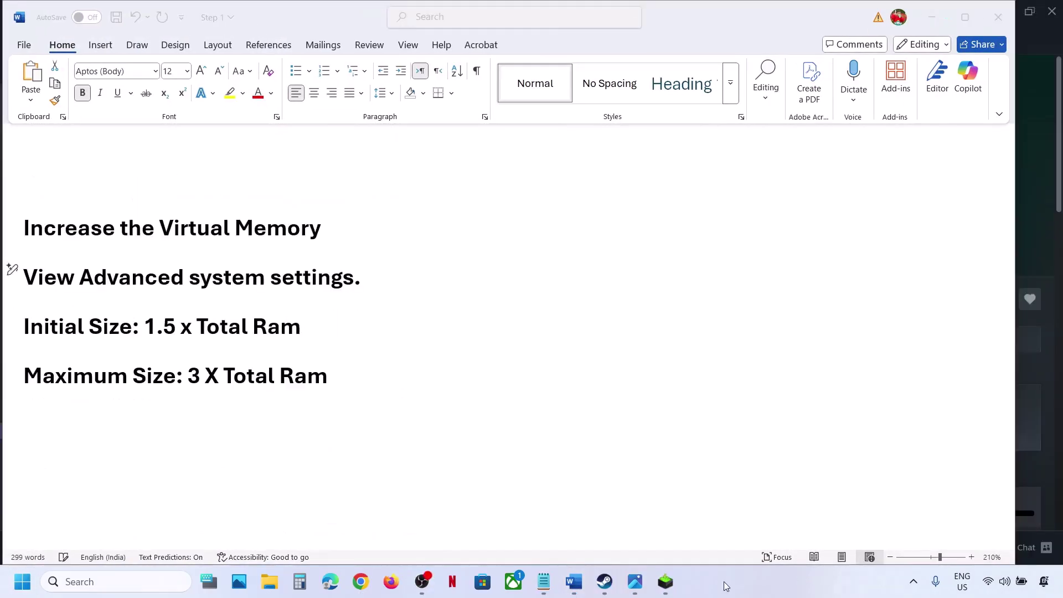
Step: Copy "View Advanced system settings" from the document, search Windows for it and open the matching Control Panel result
{"action": "triple_click", "coordinate": [320, 270]}
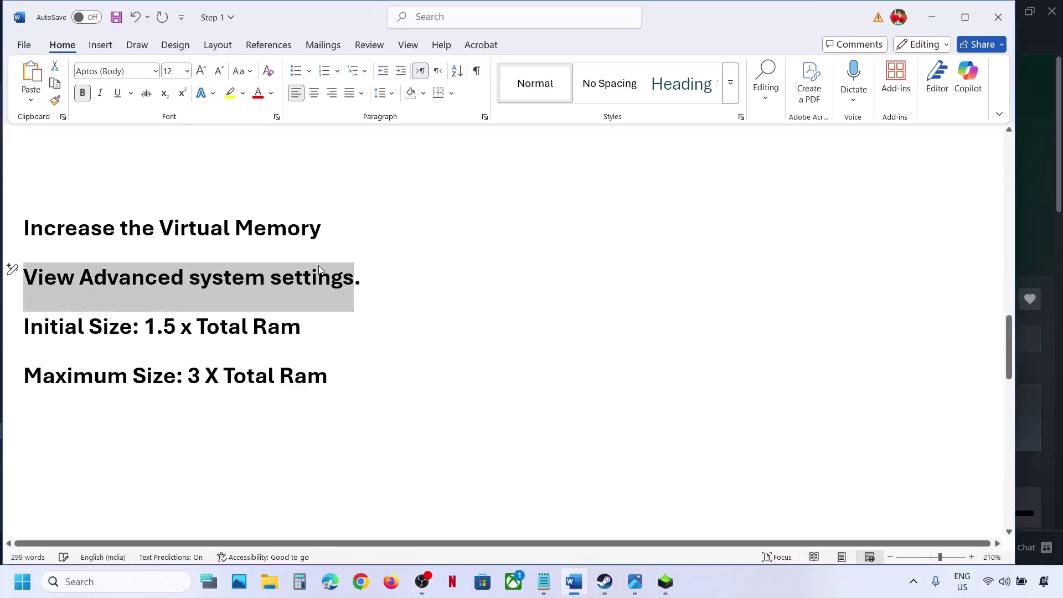
{"action": "right_click", "coordinate": [199, 290]}
{"action": "left_click", "coordinate": [251, 339]}
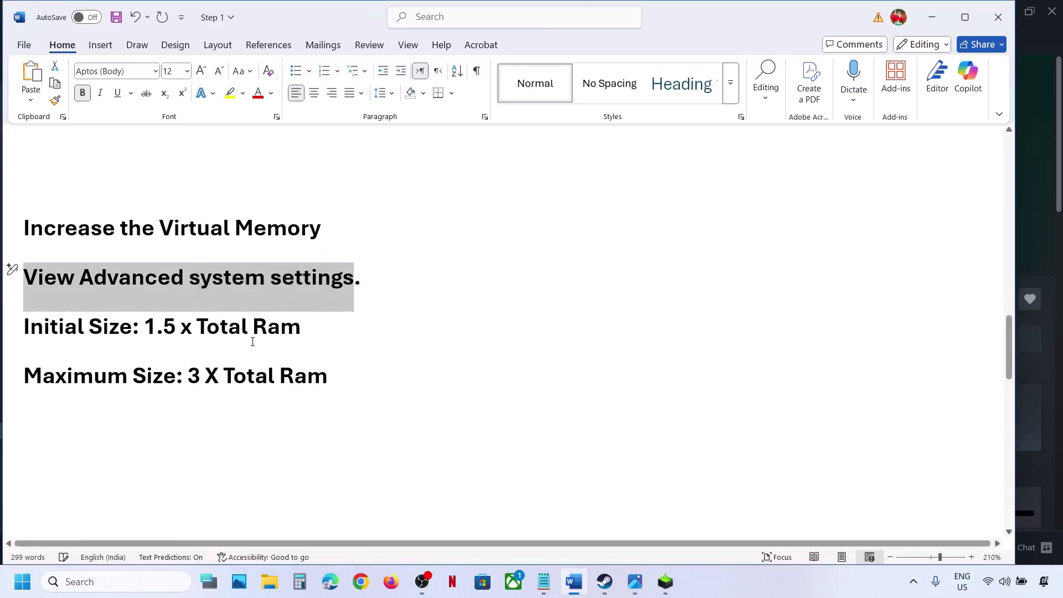
{"action": "left_click", "coordinate": [79, 581]}
{"action": "key", "text": "ctrl+v"}
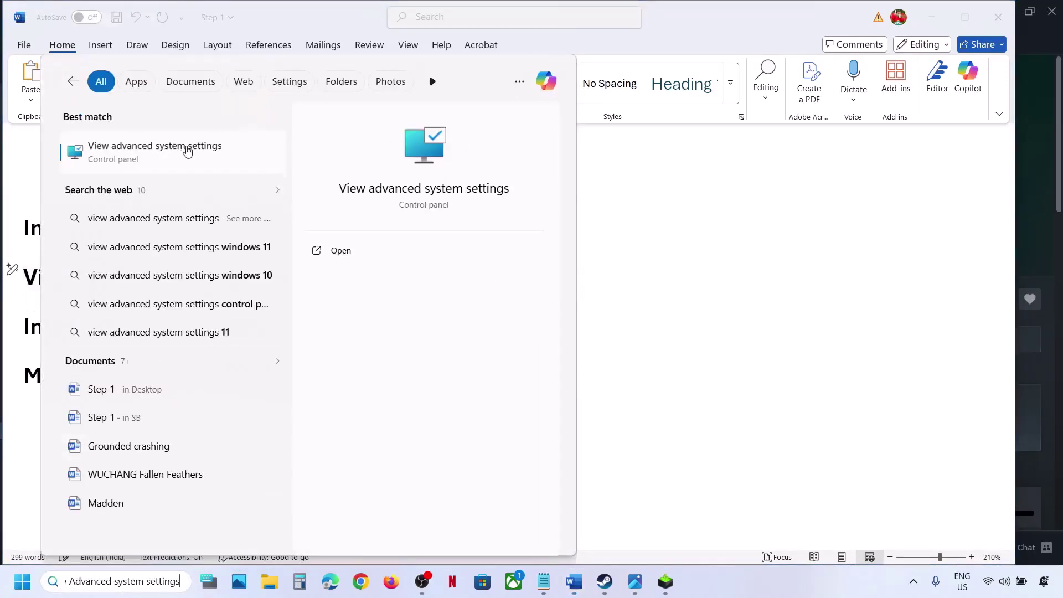
{"action": "left_click", "coordinate": [176, 158]}
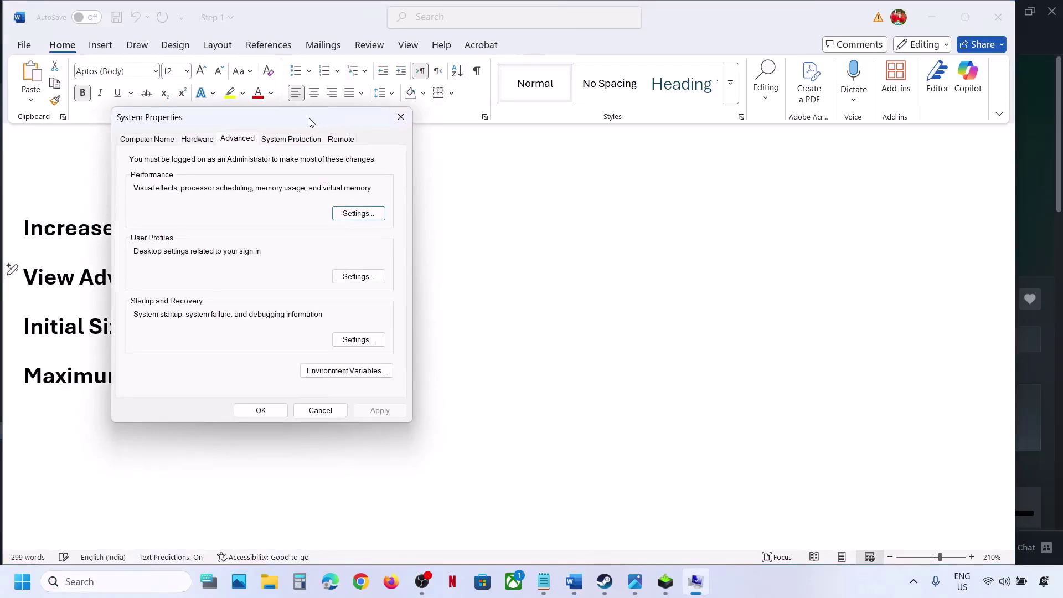
Step: In the virtual memory settings under Performance, disable automatic paging file management for all drives and choose a custom size for drive C
{"action": "left_click_drag", "start_coordinate": [312, 122], "coordinate": [866, 171]}
{"action": "left_click", "coordinate": [929, 264]}
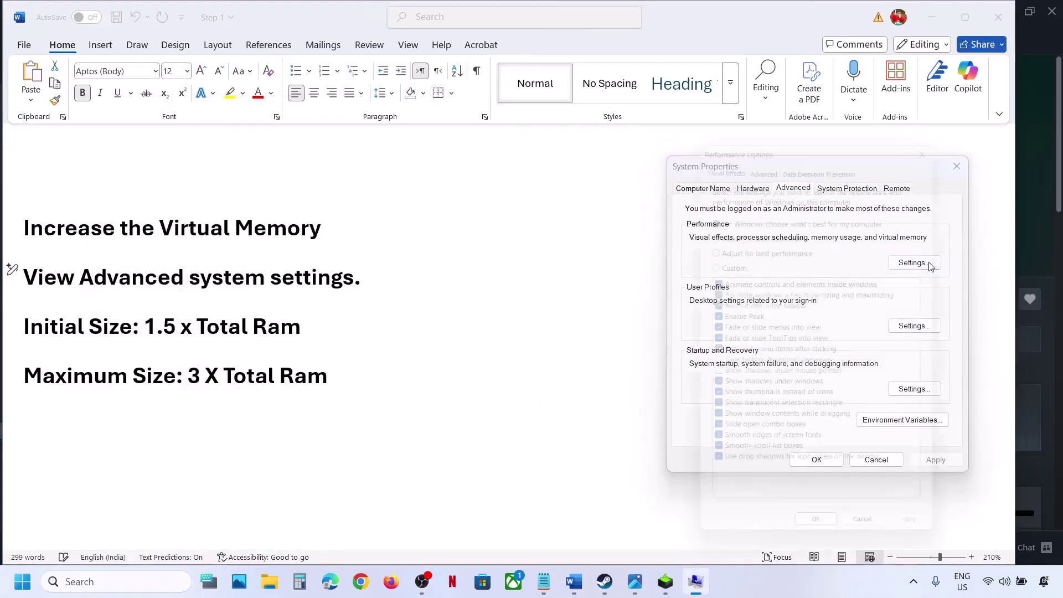
{"action": "left_click", "coordinate": [760, 155]}
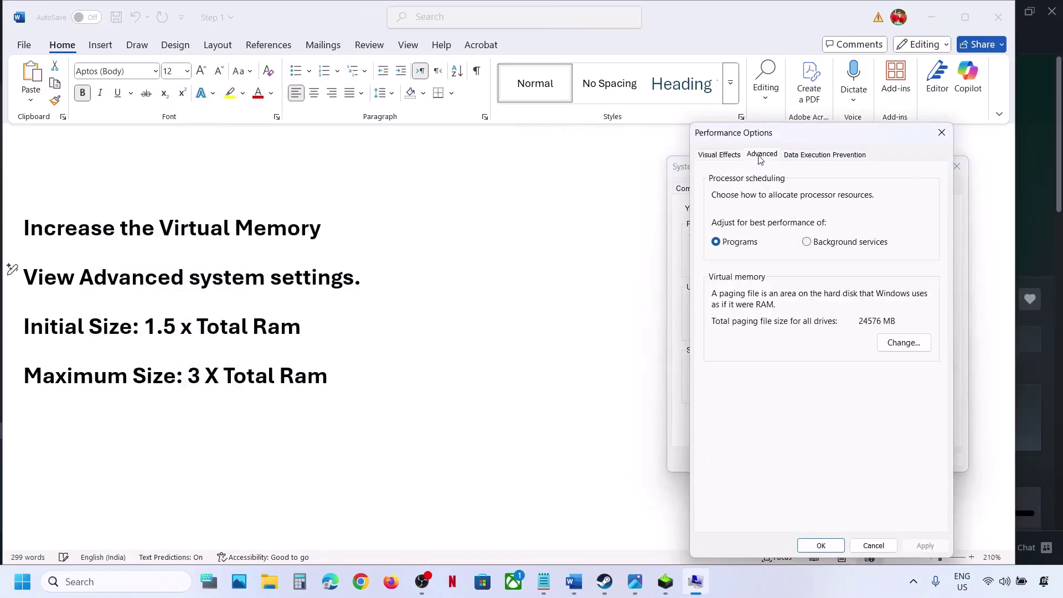
{"action": "left_click", "coordinate": [903, 345]}
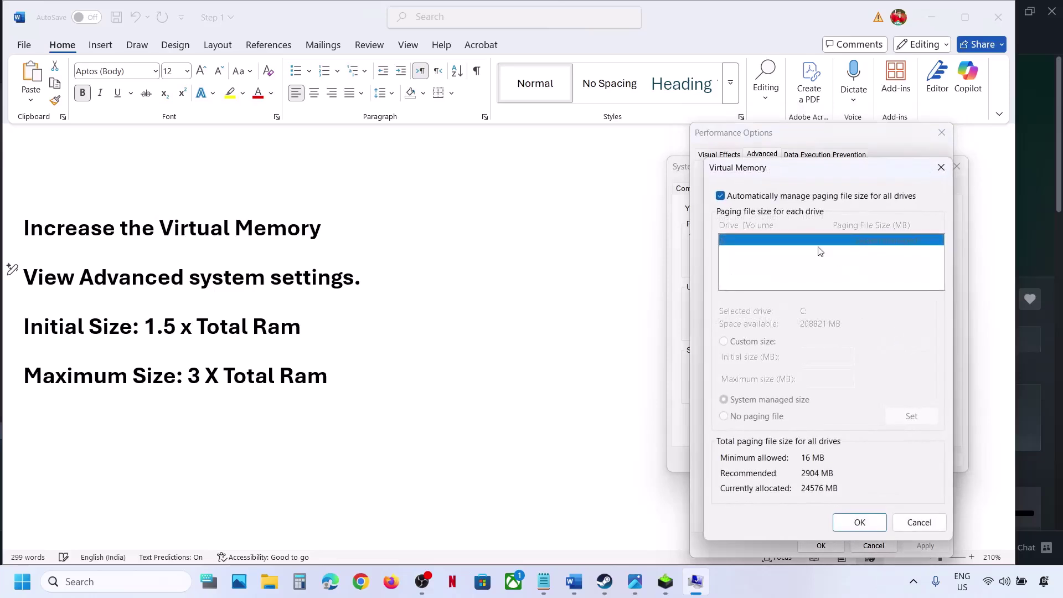
{"action": "left_click", "coordinate": [720, 196]}
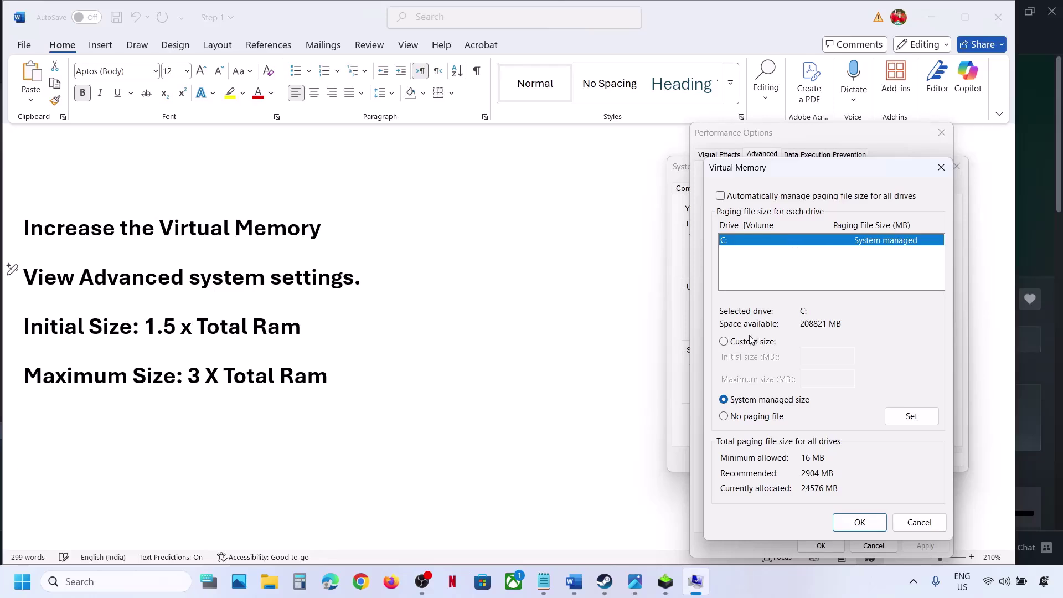
{"action": "left_click", "coordinate": [725, 342]}
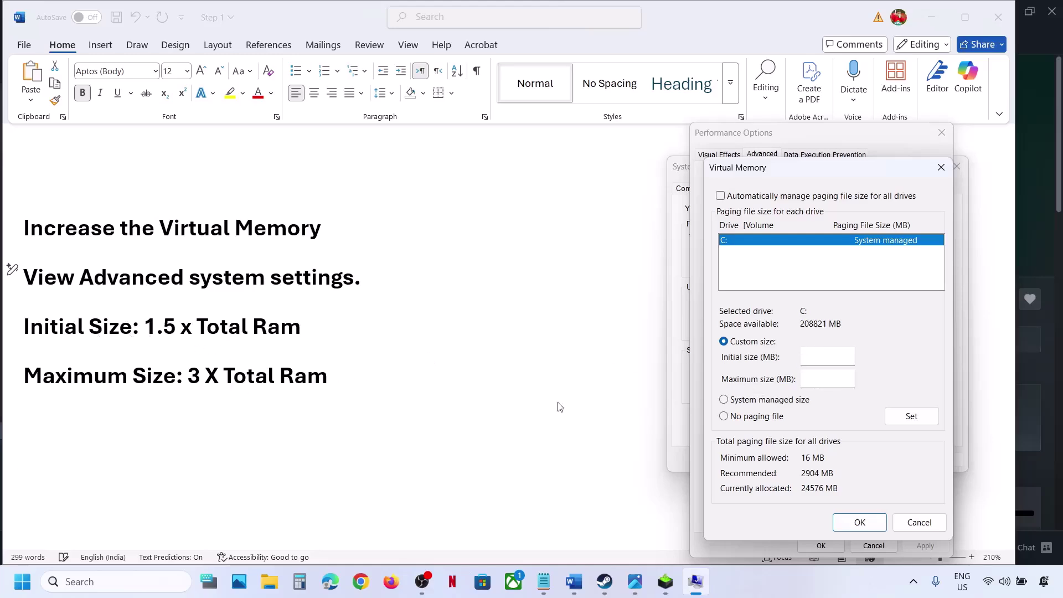
Step: Check the installed RAM on the System About page in Windows Settings, and close Settings
{"action": "key", "text": "super+i"}
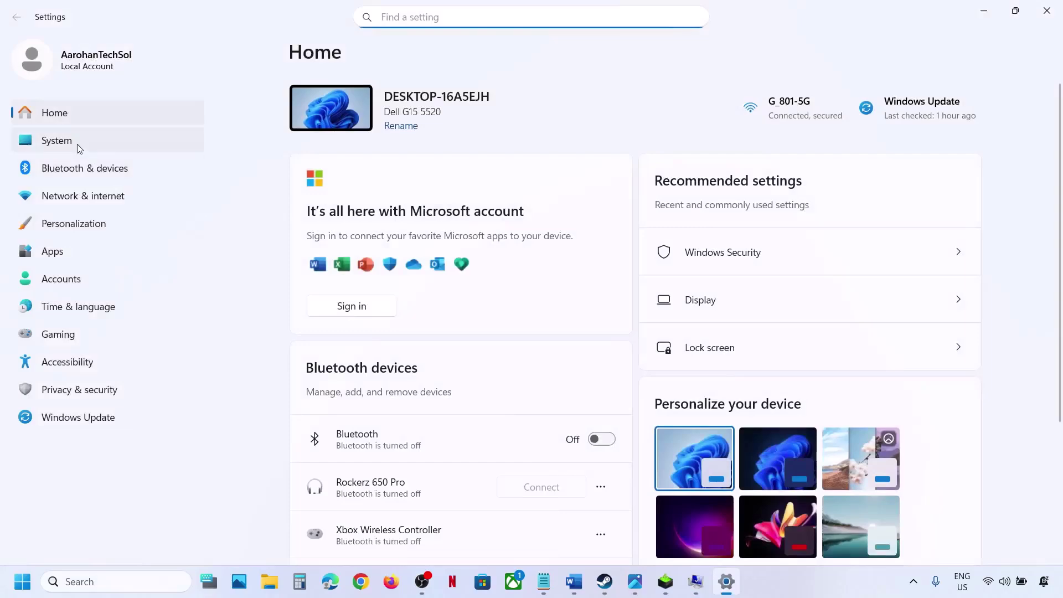
{"action": "left_click", "coordinate": [79, 147]}
{"action": "scroll", "coordinate": [412, 512], "scroll_direction": "down", "scroll_amount": 5}
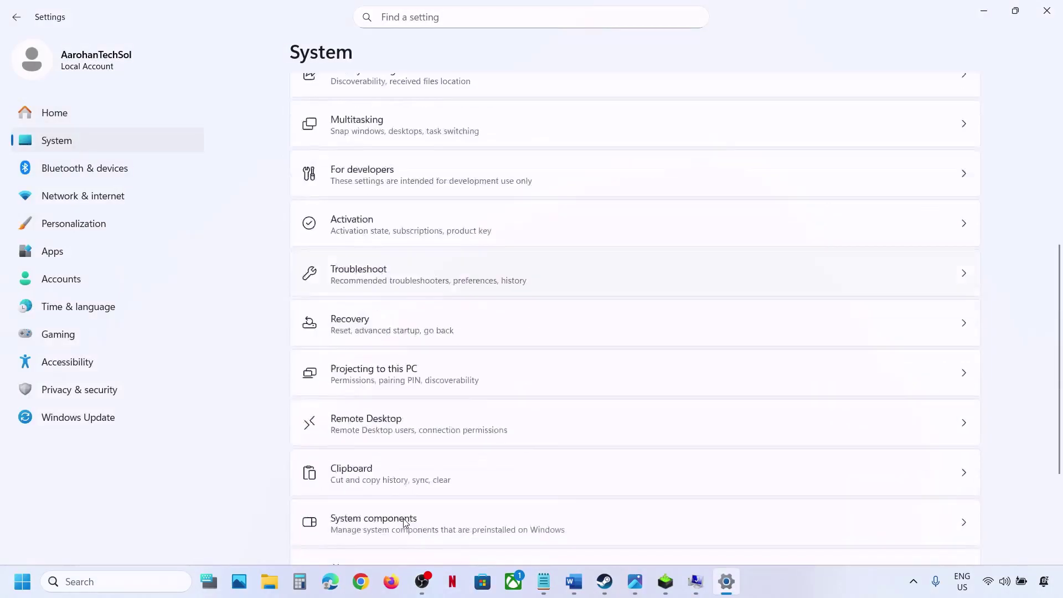
{"action": "scroll", "coordinate": [406, 523], "scroll_direction": "down", "scroll_amount": 3}
{"action": "left_click", "coordinate": [376, 486]}
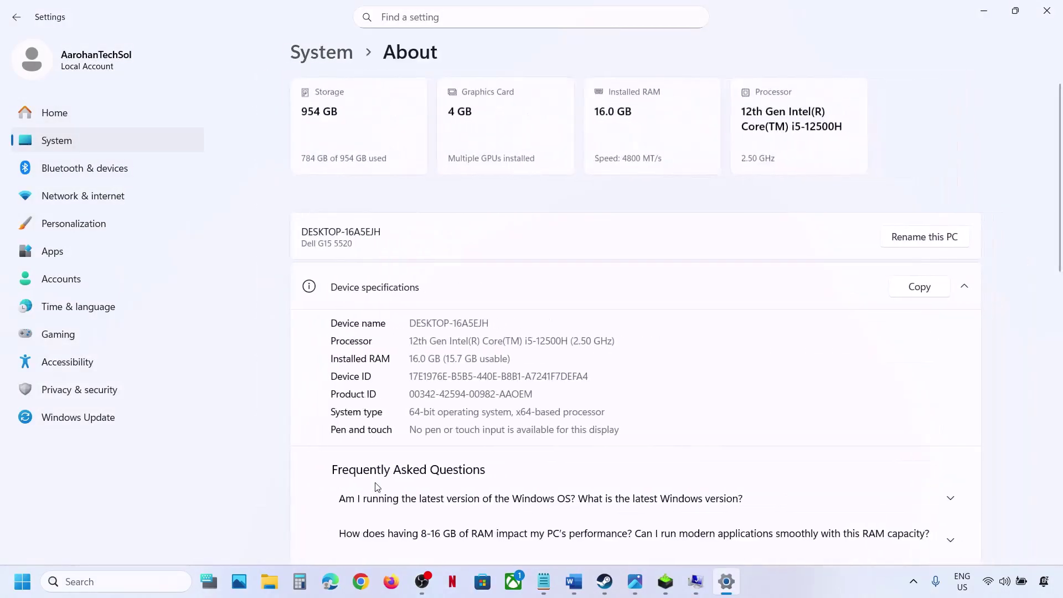
{"action": "left_click_drag", "start_coordinate": [416, 358], "coordinate": [440, 359]}
{"action": "left_click", "coordinate": [1047, 11]}
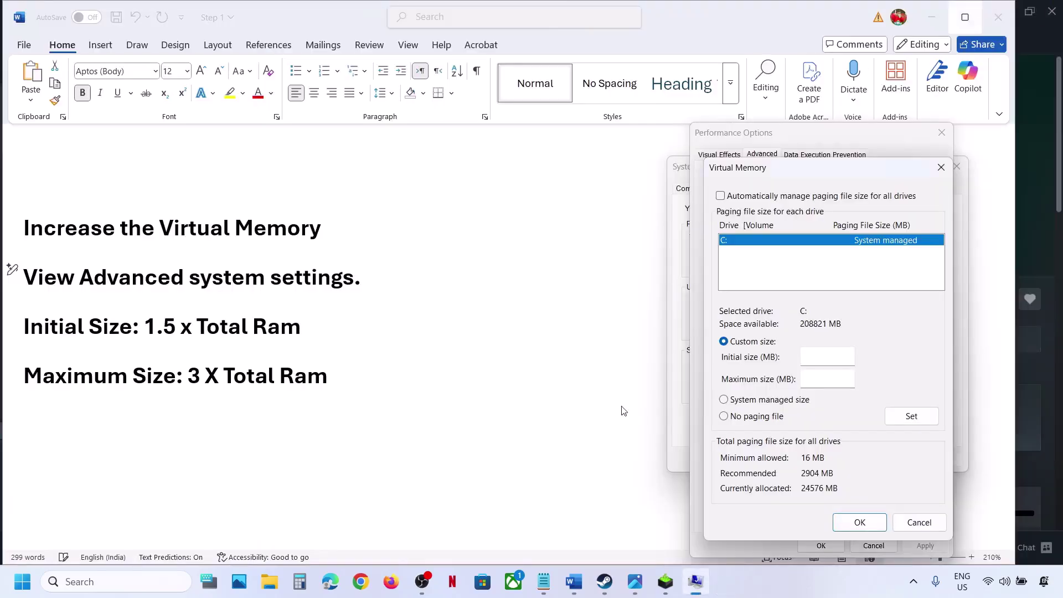
Step: Calculate 16 × 1024 × 1.5 in Calculator and enter 24576 MB as the paging file's initial size
{"action": "left_click", "coordinate": [299, 582]}
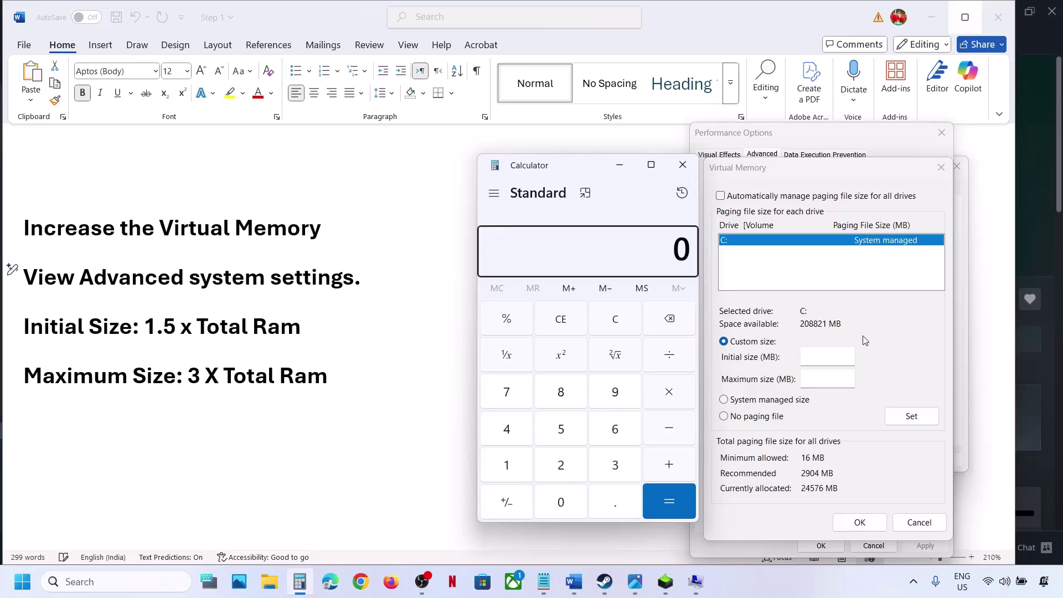
{"action": "left_click", "coordinate": [619, 323]}
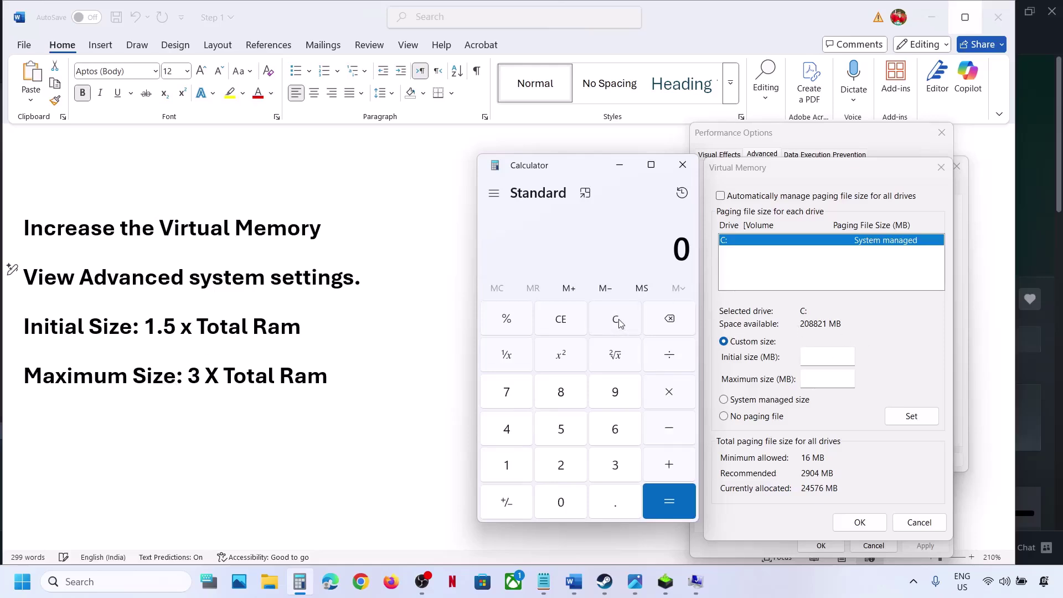
{"action": "type", "text": "16 × 1024"}
{"action": "key", "text": "Return"}
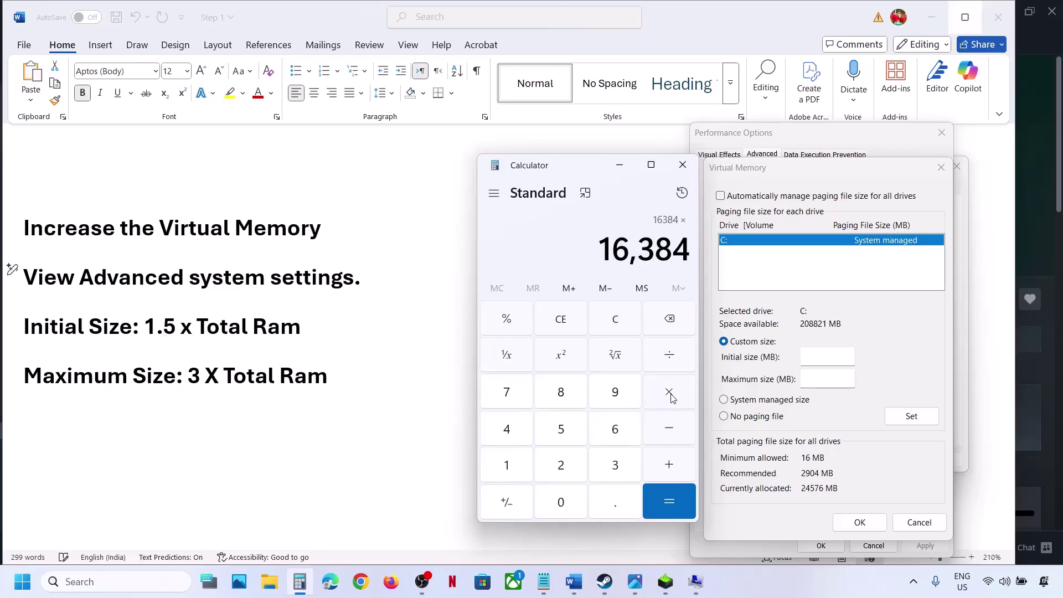
{"action": "type", "text": "1.5"}
{"action": "key", "text": "Return"}
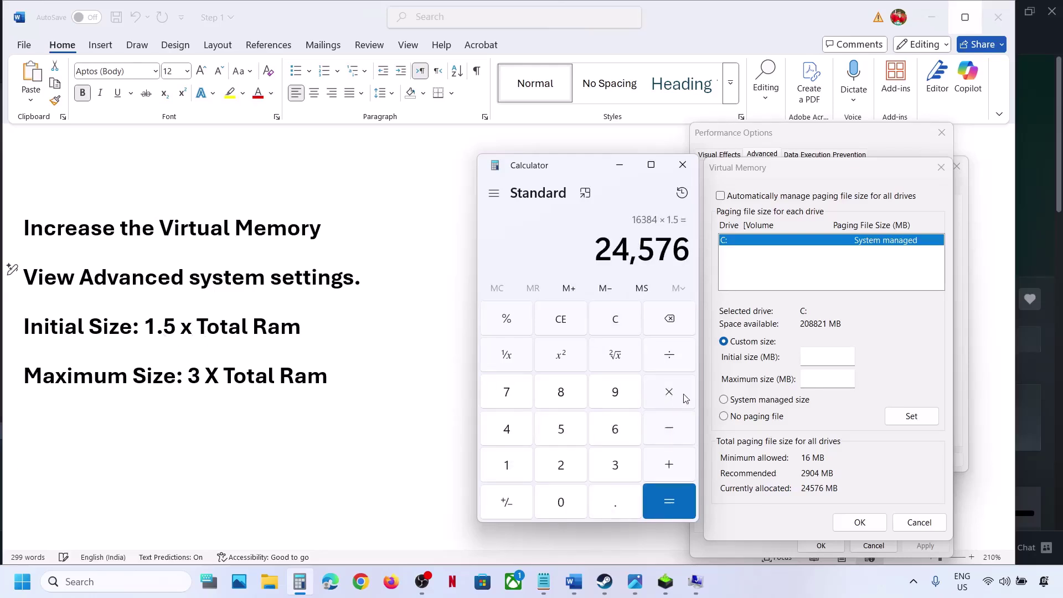
{"action": "left_click", "coordinate": [831, 358]}
{"action": "type", "text": "24576"}
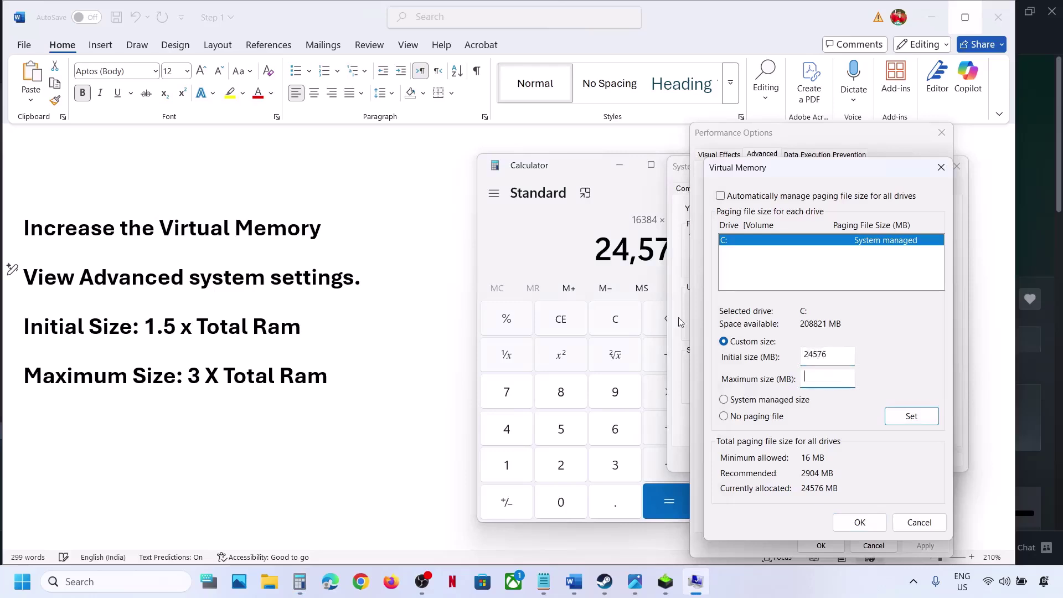
Step: Calculate 16 × 1024 × 3 in Calculator and enter 49152 MB as the paging file's maximum size
{"action": "left_click", "coordinate": [616, 320]}
{"action": "type", "text": "16 × "}
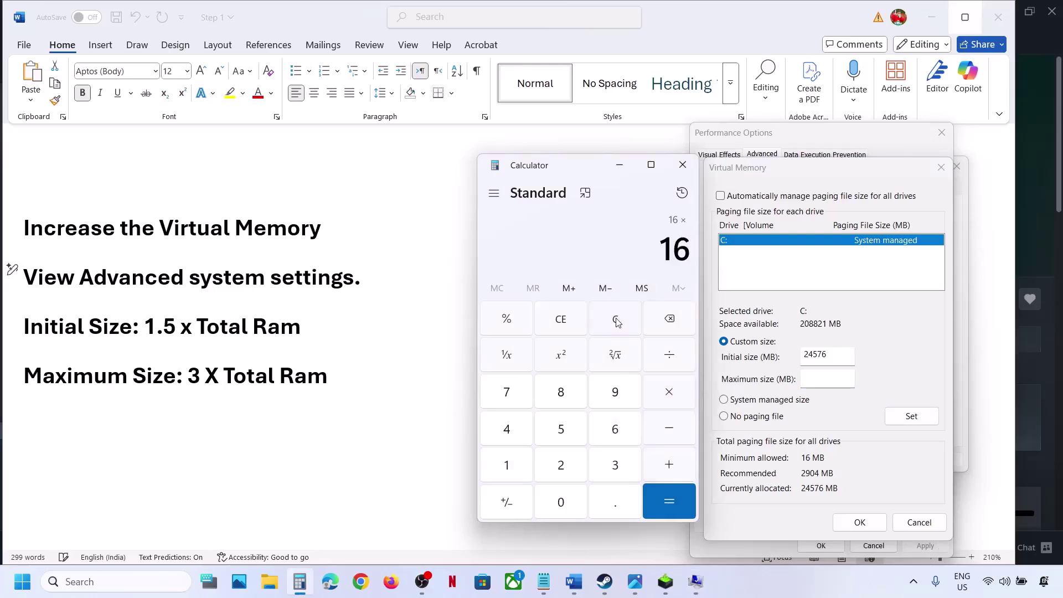
{"action": "type", "text": "1024"}
{"action": "key", "text": "Return"}
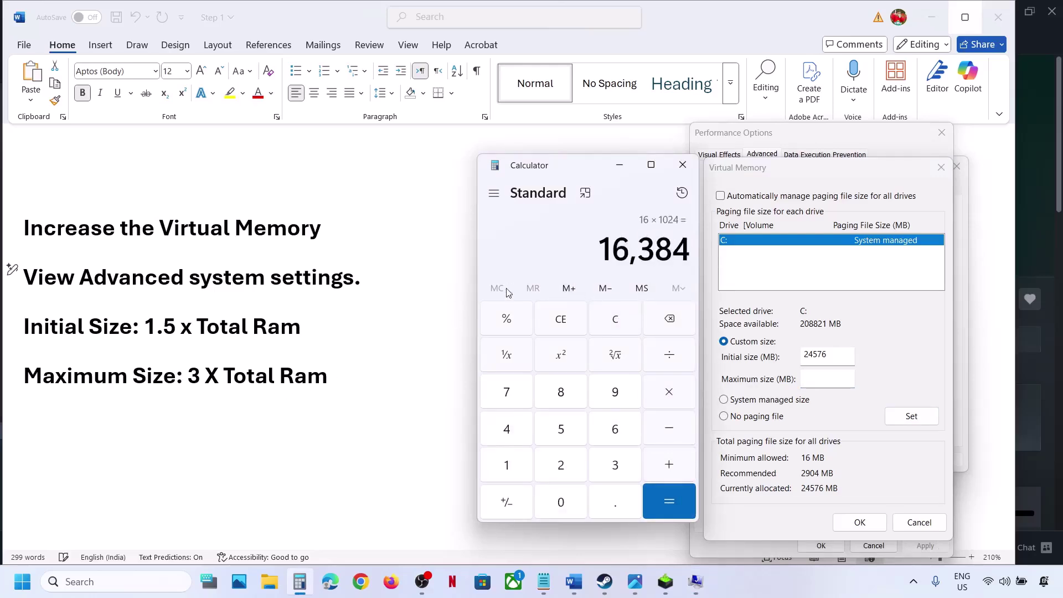
{"action": "left_click", "coordinate": [672, 398]}
{"action": "type", "text": "3"}
{"action": "key", "text": "Return"}
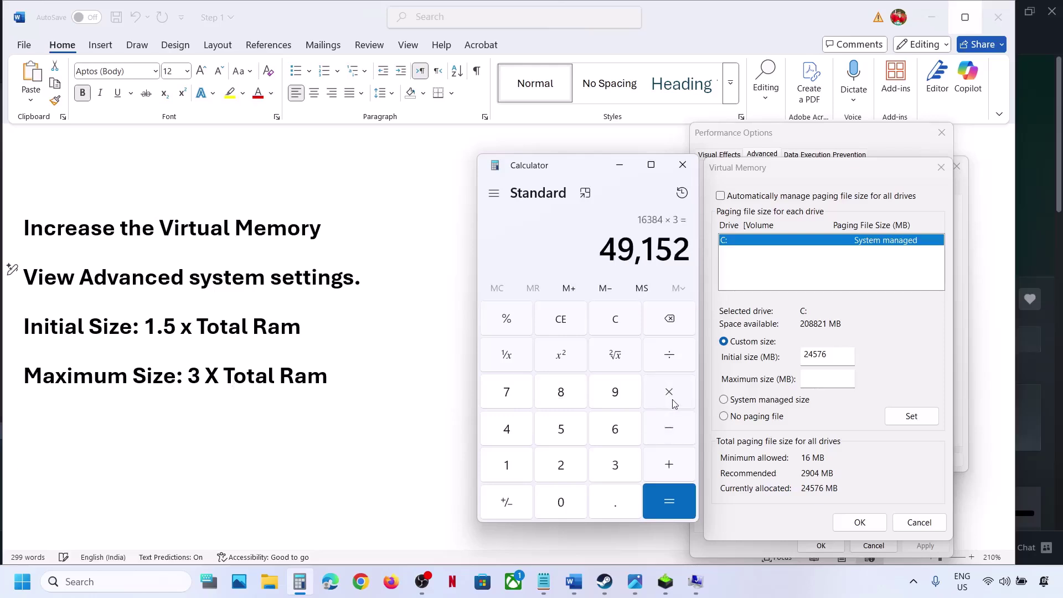
{"action": "left_click", "coordinate": [819, 376]}
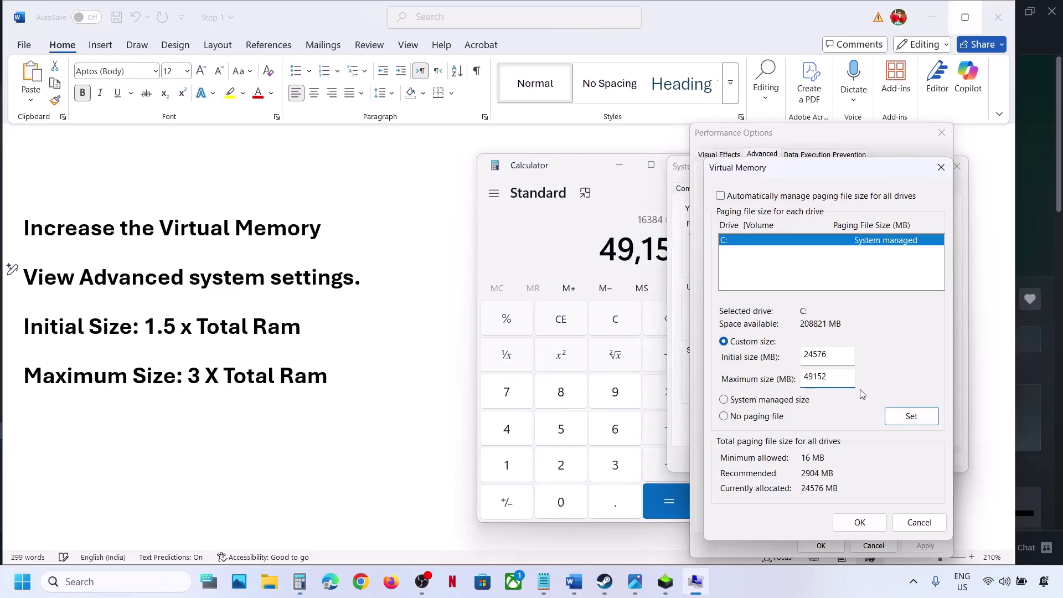
Step: Apply the custom paging file size to drive C and confirm the Virtual Memory, Performance Options and System Properties dialogs
{"action": "left_click", "coordinate": [915, 420]}
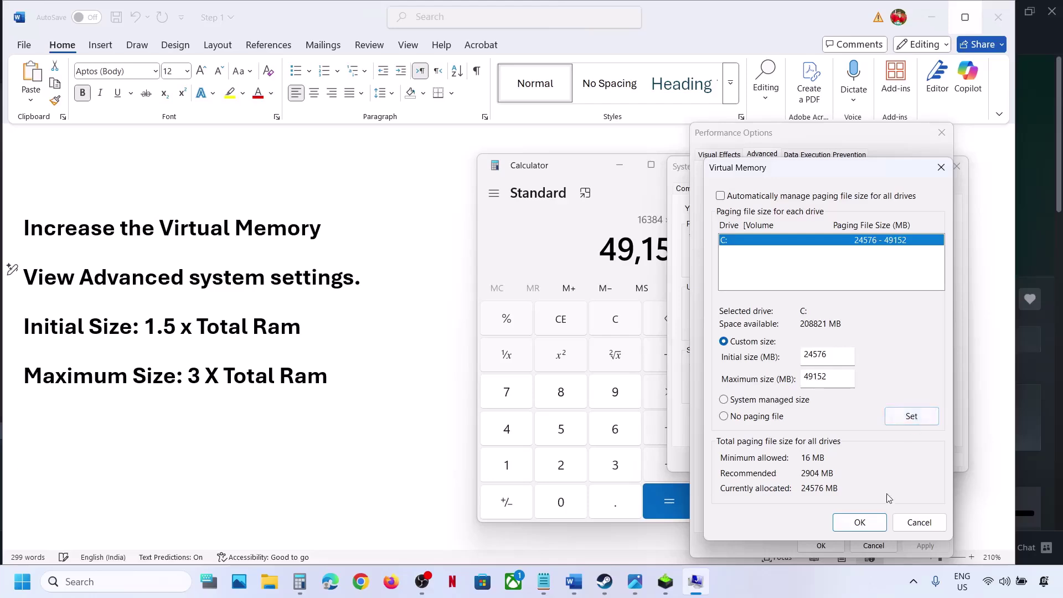
{"action": "left_click", "coordinate": [860, 522]}
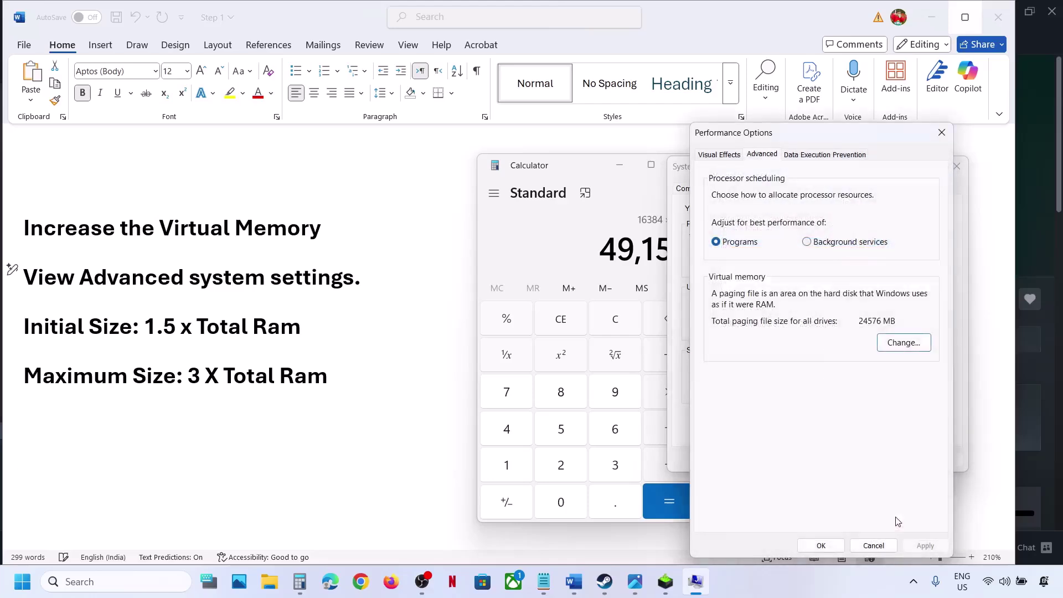
{"action": "left_click", "coordinate": [821, 546]}
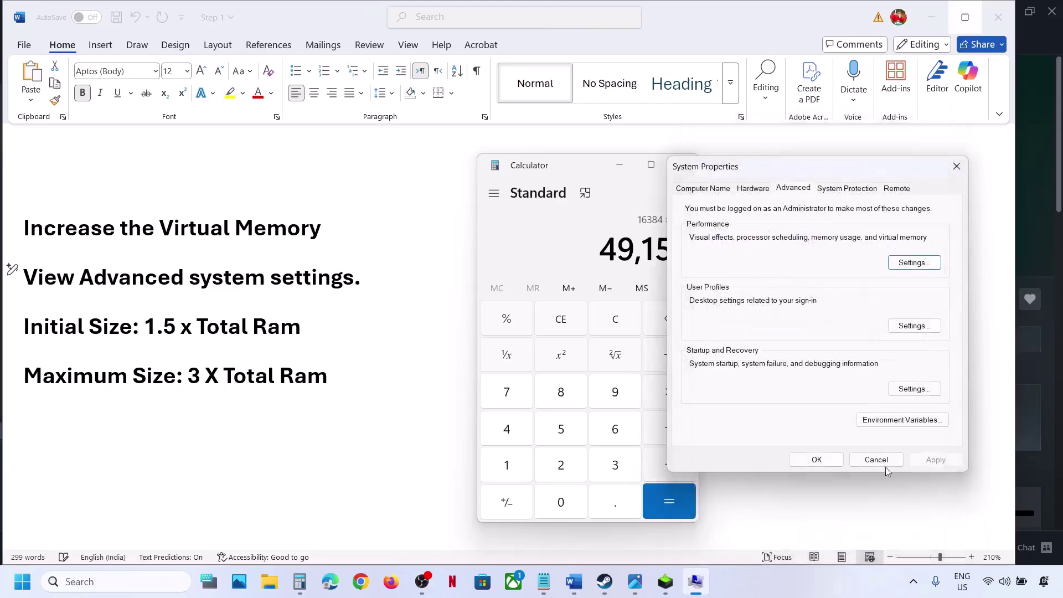
{"action": "left_click", "coordinate": [823, 463]}
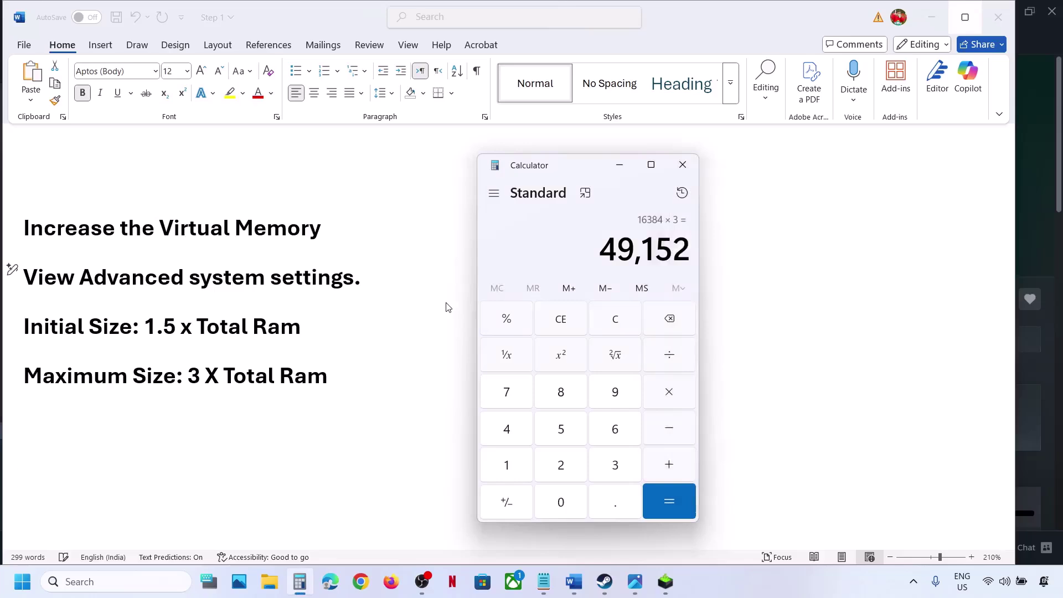
Step: Reopen System Properties by searching Windows for the "View Advanced system settings" text copied from the document
{"action": "left_click", "coordinate": [355, 277]}
{"action": "key", "text": "shift+Home"}
{"action": "key", "text": "ctrl+c"}
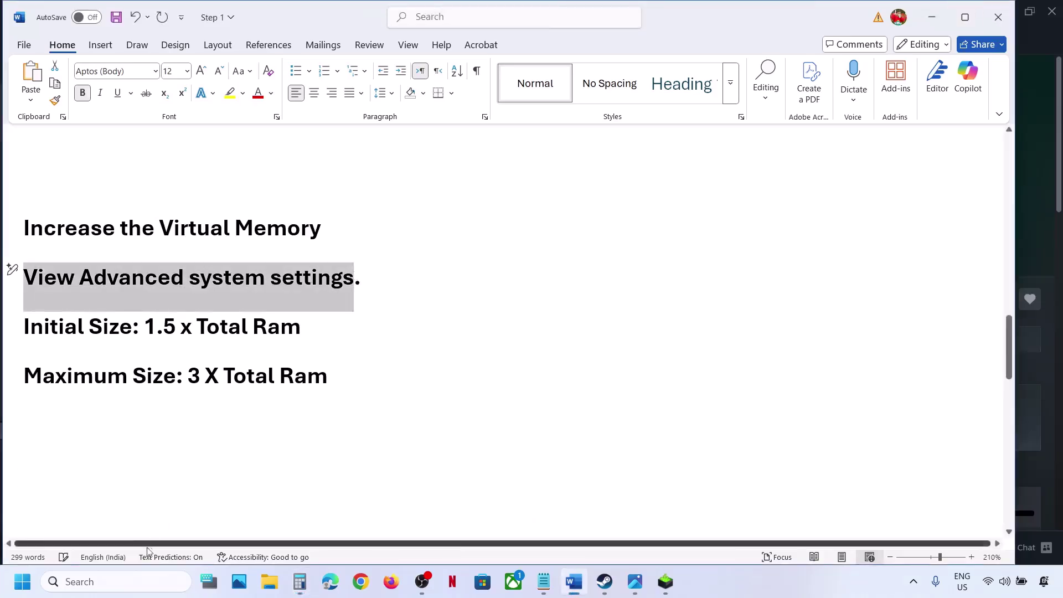
{"action": "left_click", "coordinate": [118, 582]}
{"action": "key", "text": "ctrl+v"}
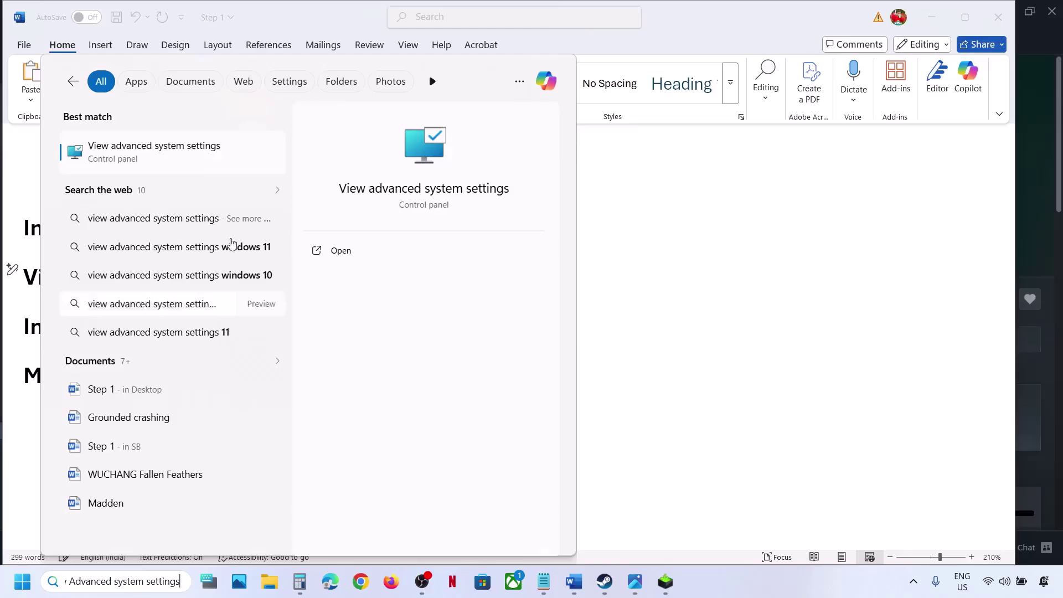
{"action": "left_click", "coordinate": [157, 158]}
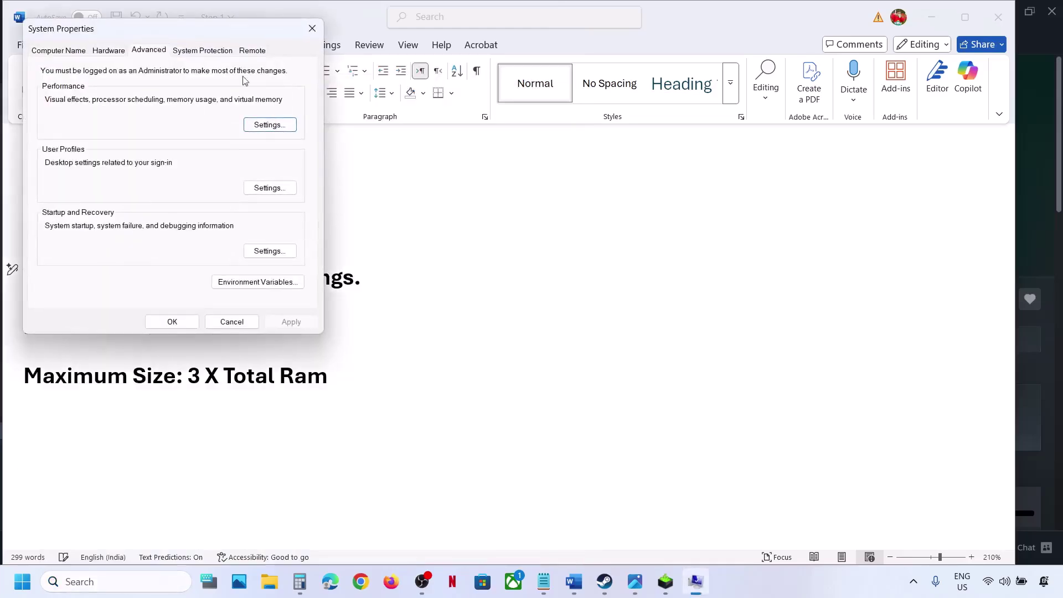
Step: Set drive C's paging file to System managed size in the Virtual Memory settings
{"action": "left_click", "coordinate": [260, 124]}
{"action": "left_click", "coordinate": [126, 103]}
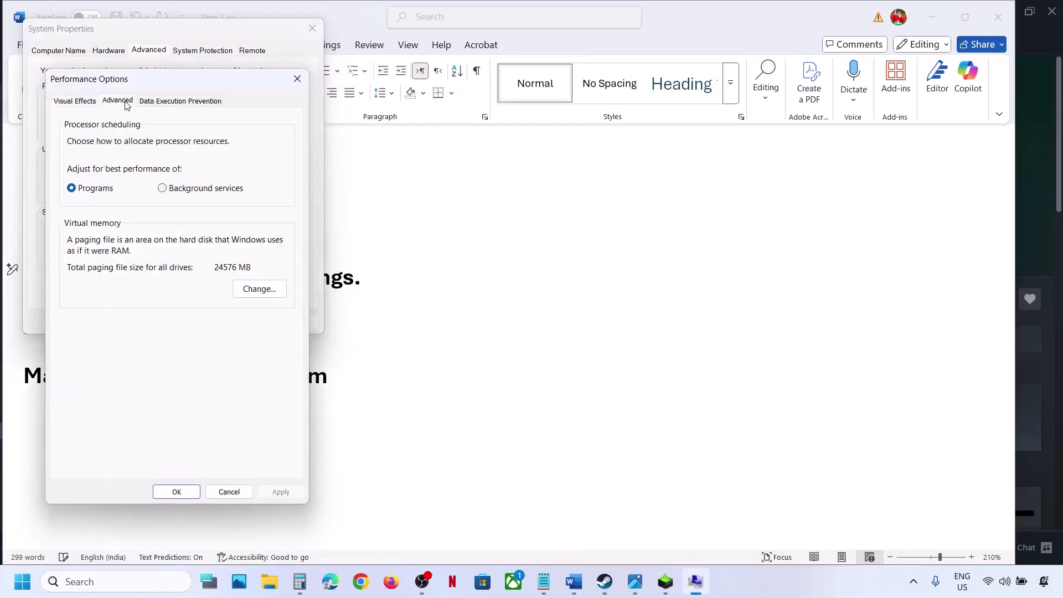
{"action": "left_click", "coordinate": [258, 289]}
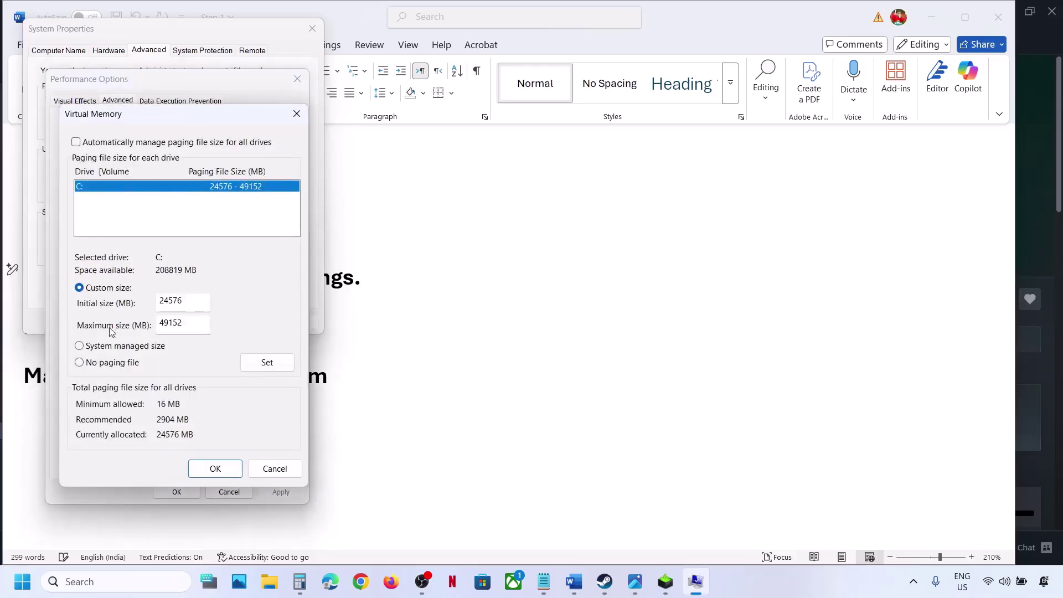
{"action": "left_click", "coordinate": [83, 346]}
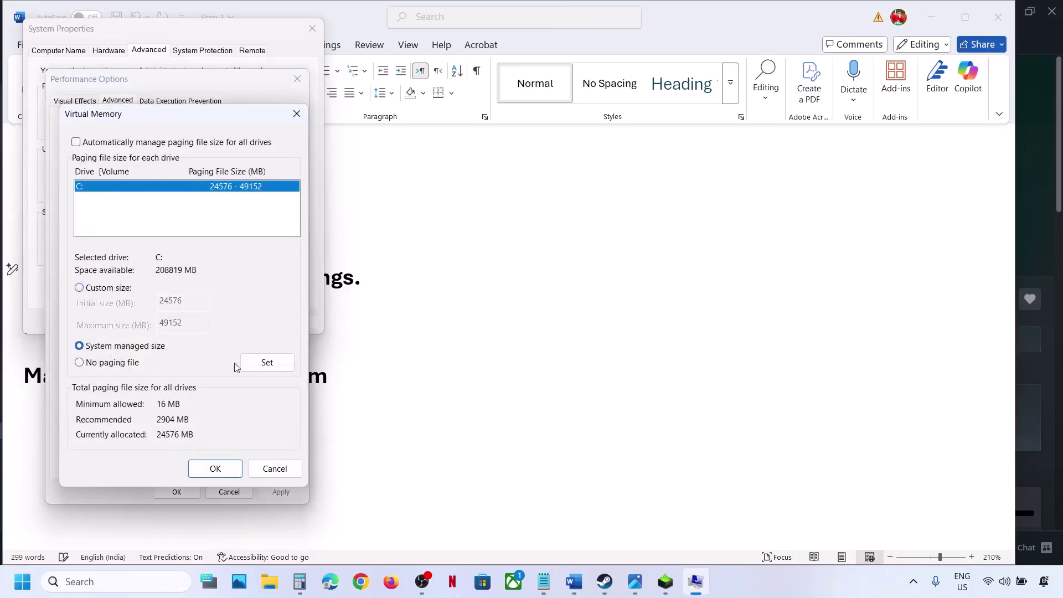
{"action": "left_click", "coordinate": [265, 364]}
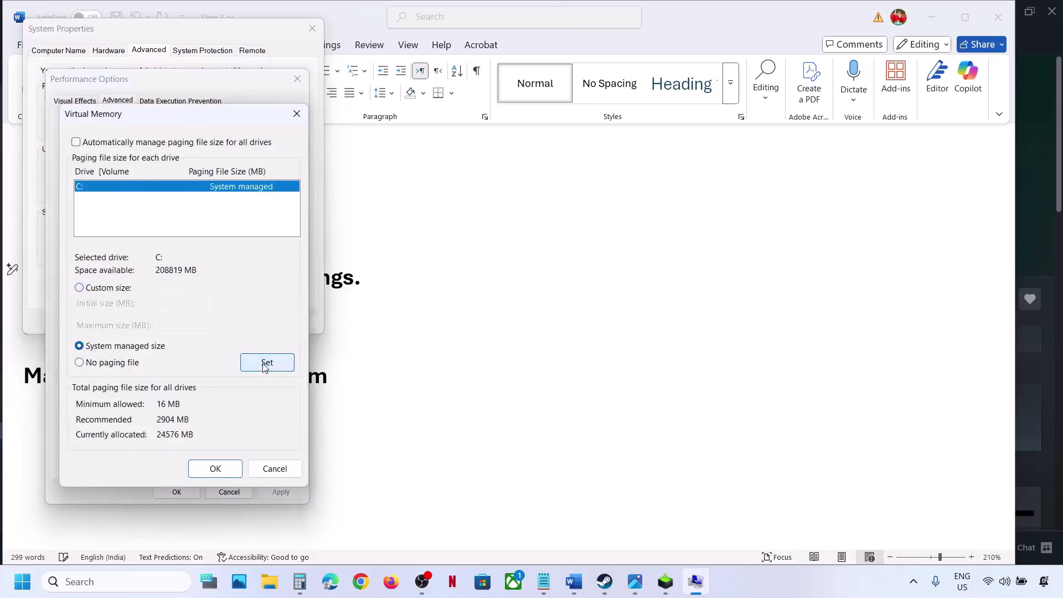
Step: Confirm the Virtual Memory, Performance Options and System Properties dialogs and dismiss the restart prompt without restarting
{"action": "left_click", "coordinate": [224, 473]}
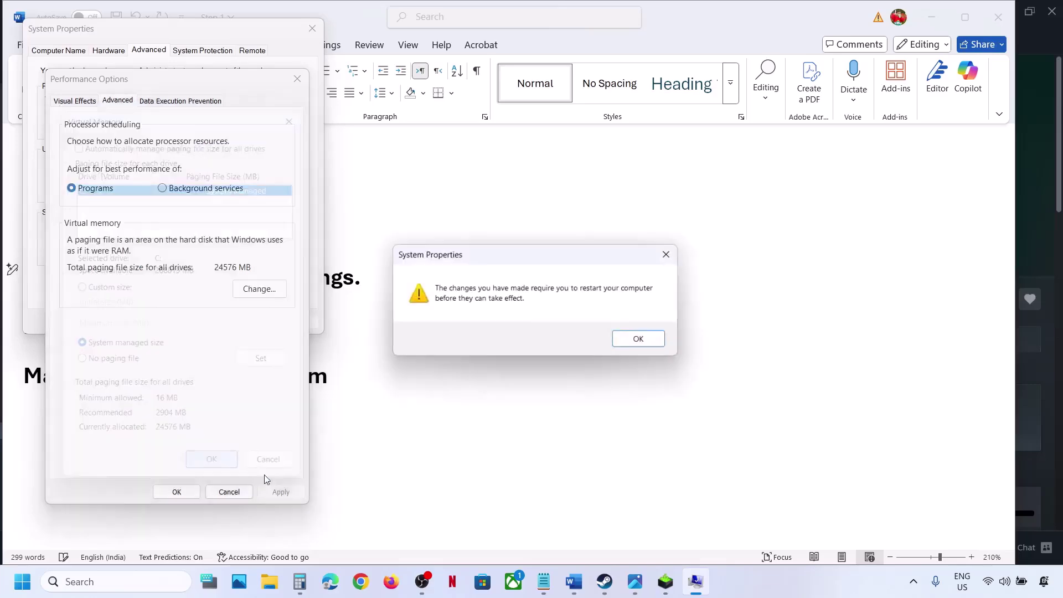
{"action": "left_click", "coordinate": [641, 339]}
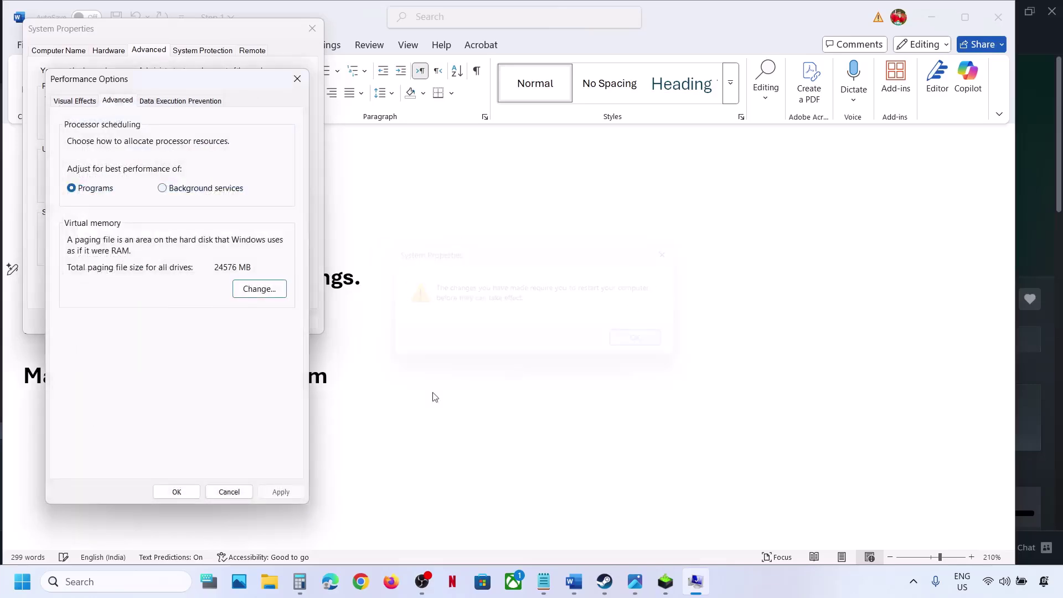
{"action": "left_click", "coordinate": [176, 492]}
{"action": "left_click", "coordinate": [169, 321]}
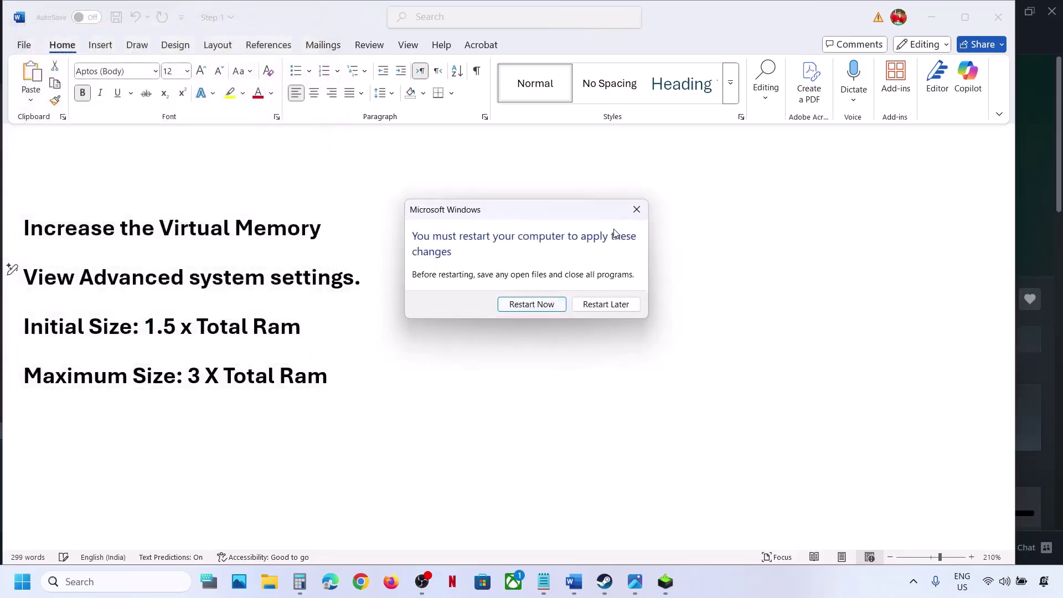
{"action": "left_click", "coordinate": [637, 209]}
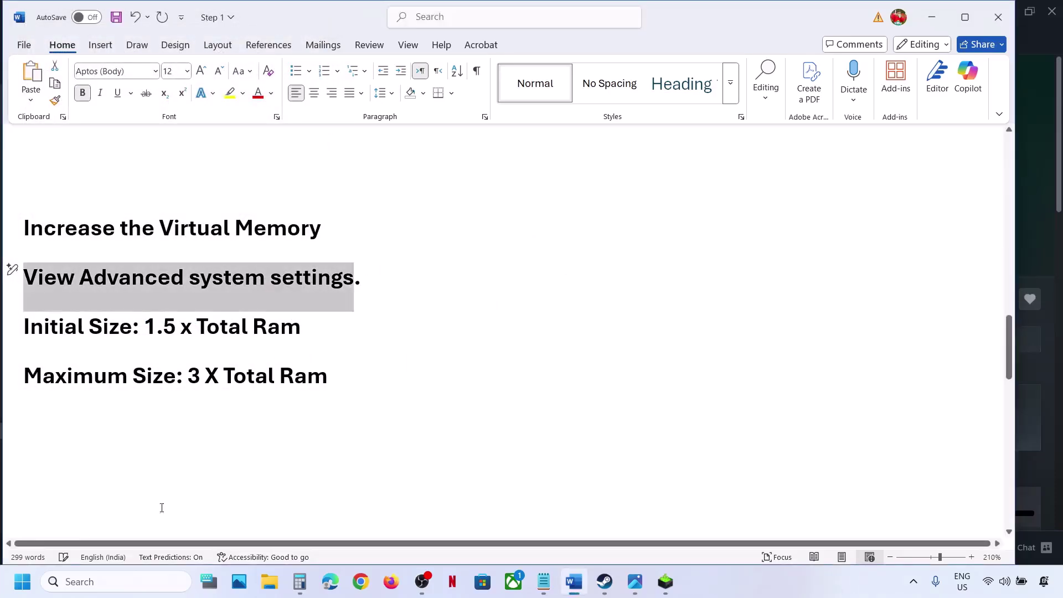
Step: Reopen the Virtual Memory settings by searching Windows for the copied "View Advanced system settings" text
{"action": "left_click", "coordinate": [111, 581]}
{"action": "key", "text": "ctrl+v"}
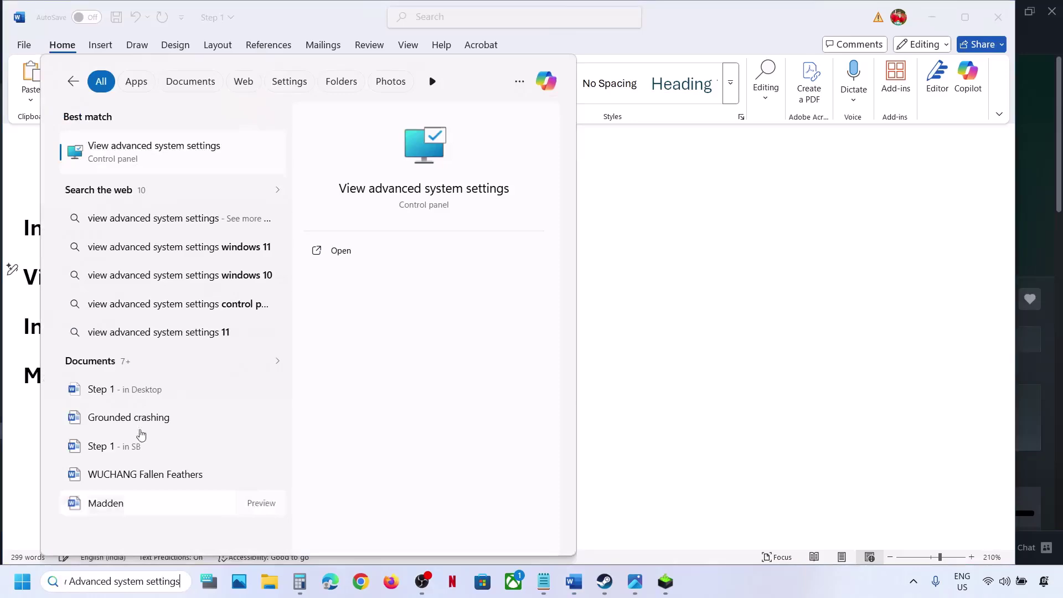
{"action": "left_click", "coordinate": [117, 150]}
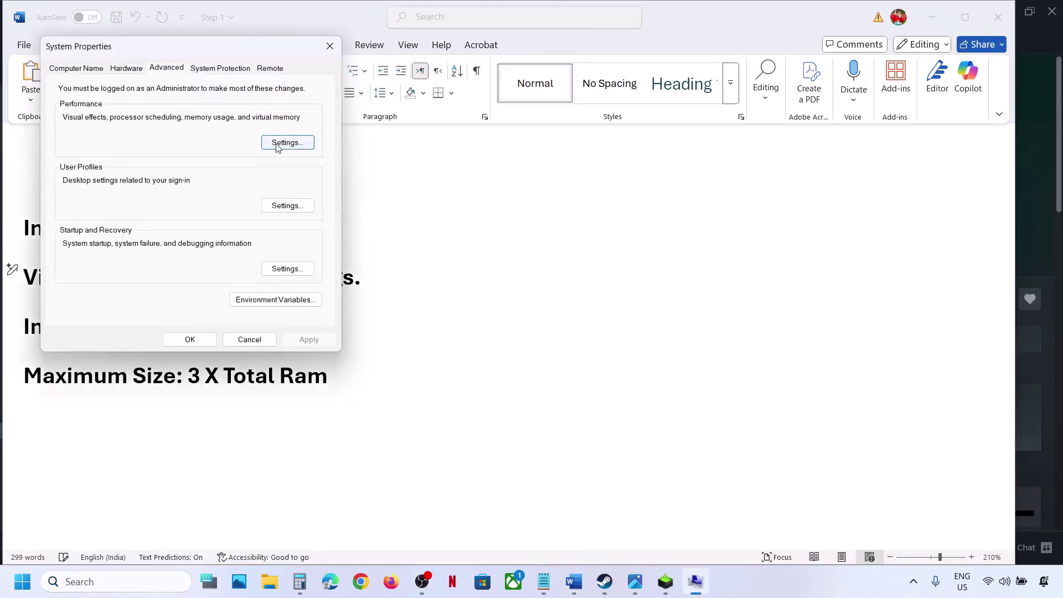
{"action": "left_click", "coordinate": [278, 144]}
{"action": "left_click", "coordinate": [142, 121]}
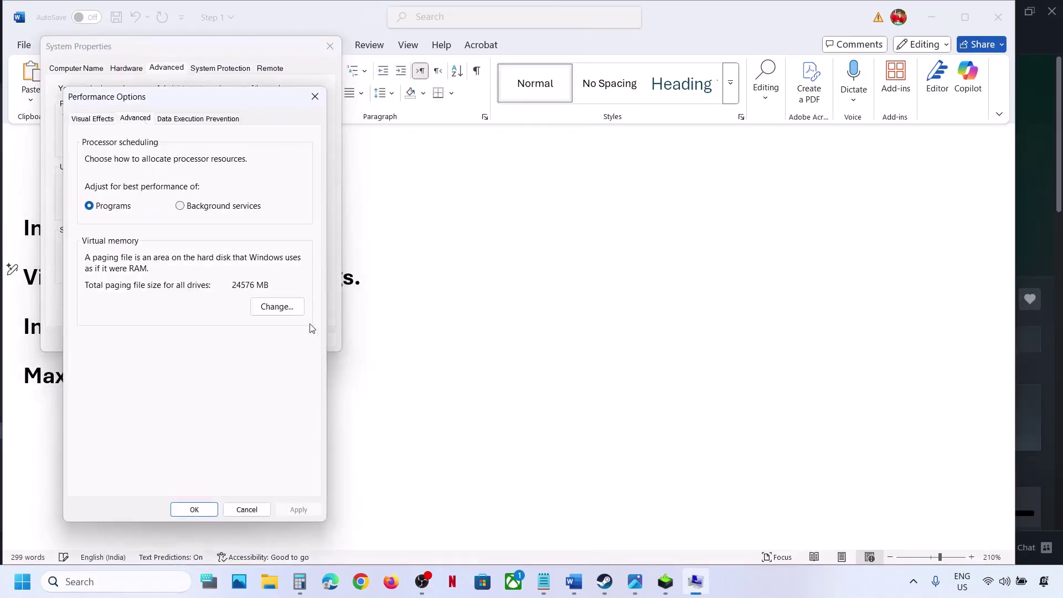
{"action": "left_click", "coordinate": [286, 307]}
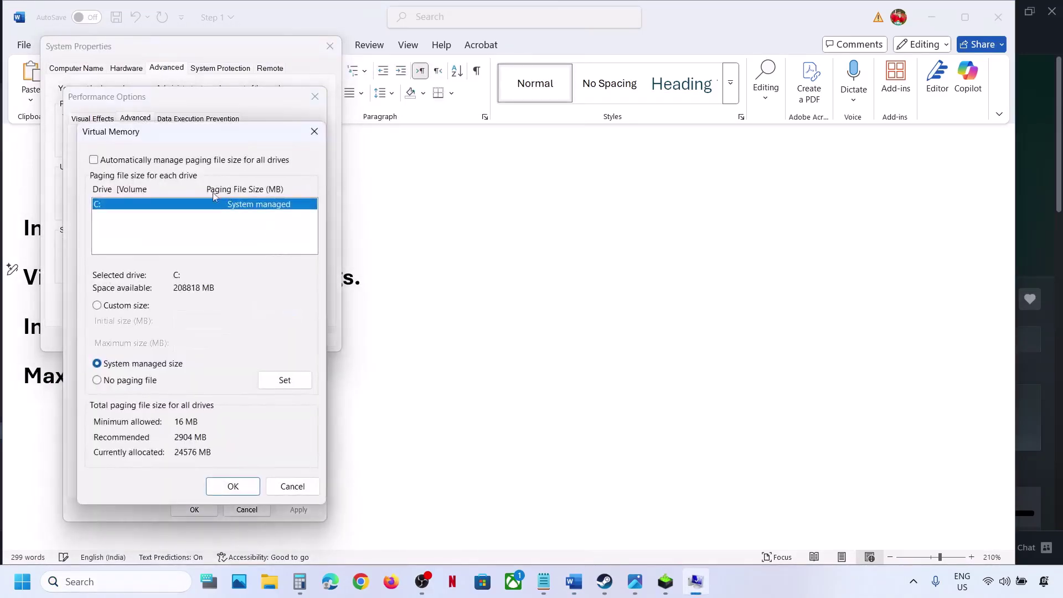
Step: Enable automatic paging file management for all drives and confirm the open settings dialogs
{"action": "left_click", "coordinate": [95, 161]}
{"action": "left_click", "coordinate": [232, 487]}
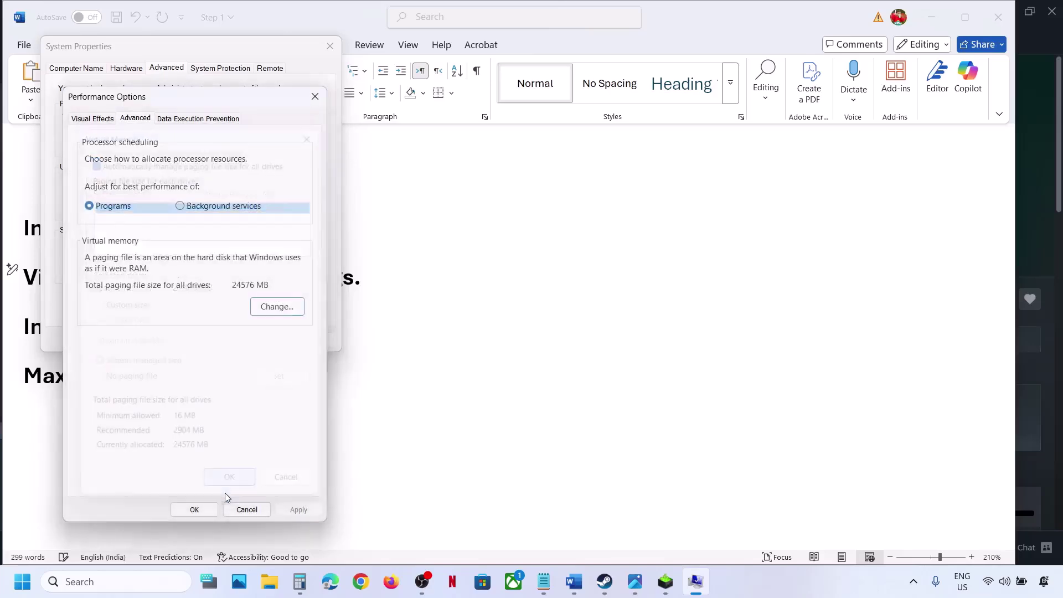
{"action": "left_click", "coordinate": [194, 508]}
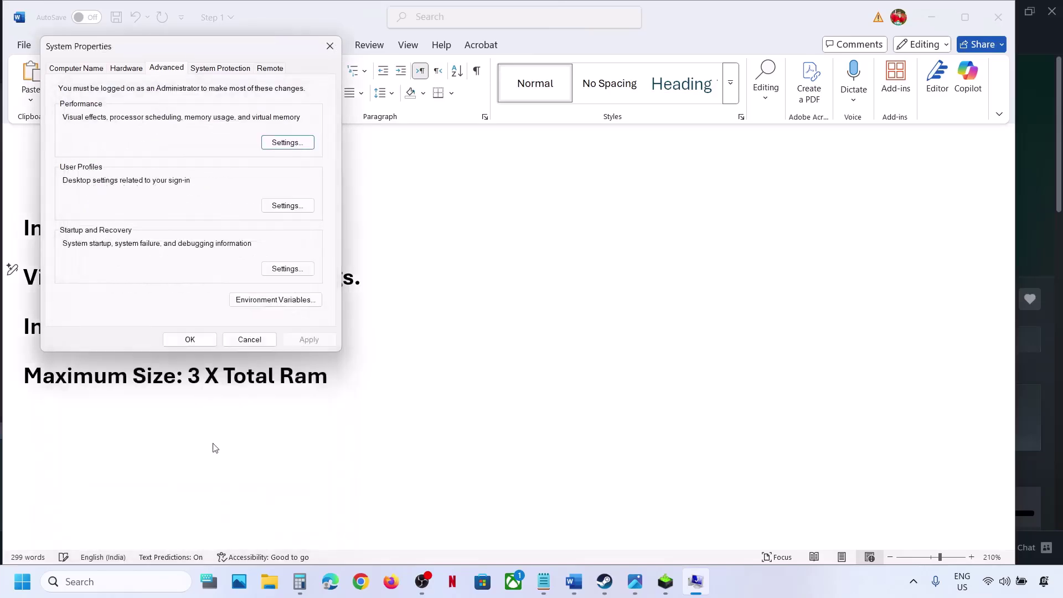
{"action": "left_click", "coordinate": [189, 337]}
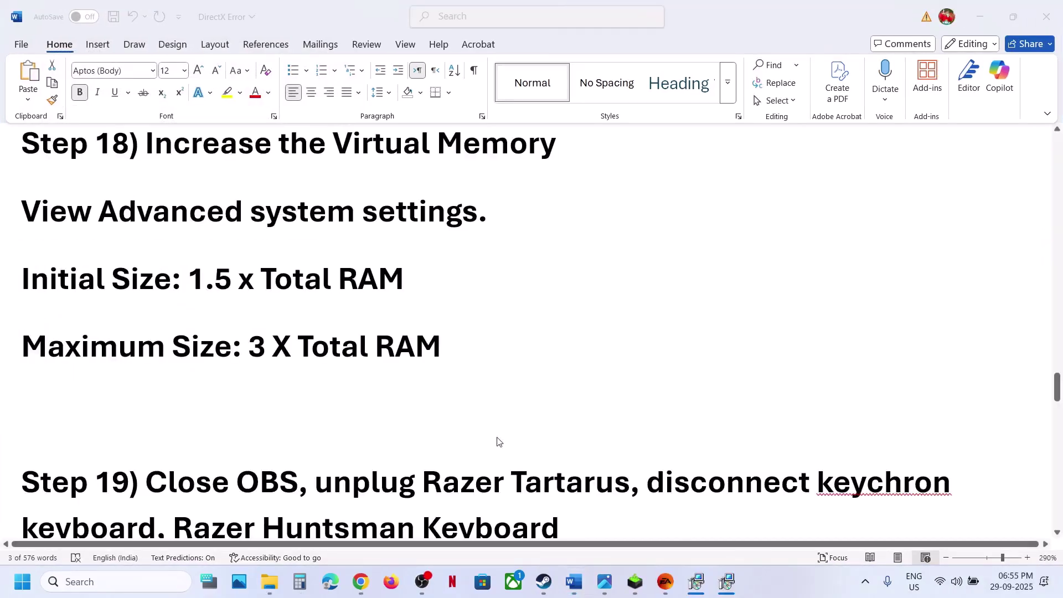
Step: Highlight the "Close OBS" instruction in Step 19 and bring up the running OBS app's options, including Exit
{"action": "scroll", "coordinate": [499, 441], "scroll_direction": "down", "scroll_amount": 3}
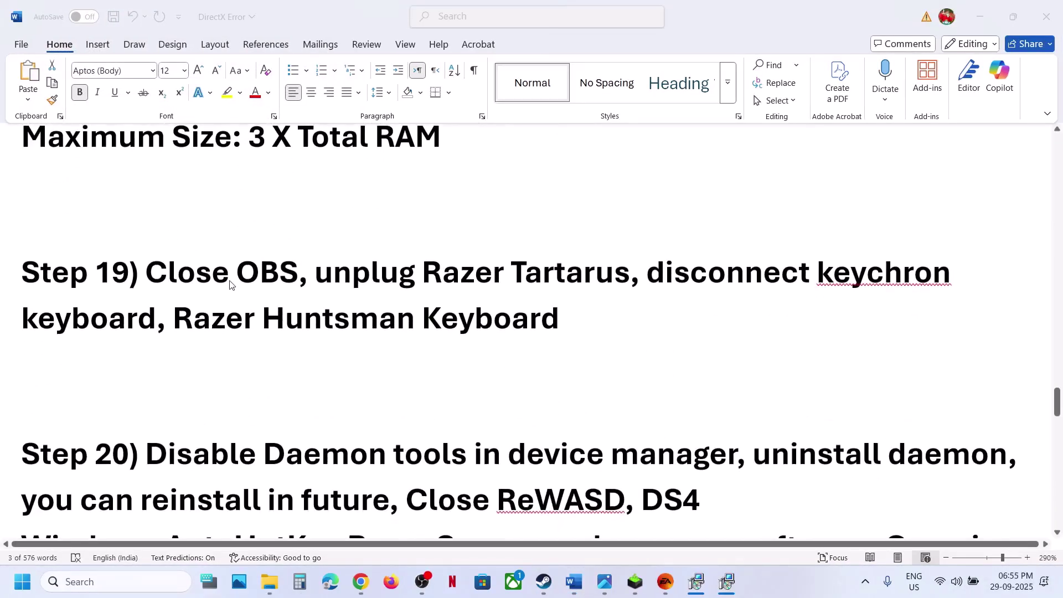
{"action": "left_click", "coordinate": [161, 279]}
{"action": "left_click_drag", "start_coordinate": [161, 278], "coordinate": [310, 278]}
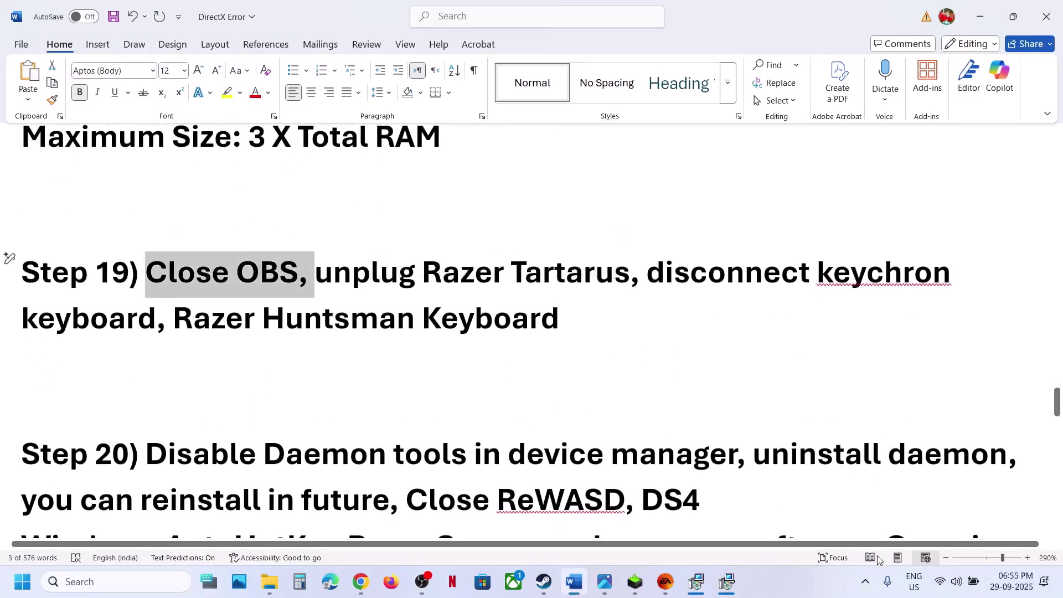
{"action": "left_click", "coordinate": [865, 582]}
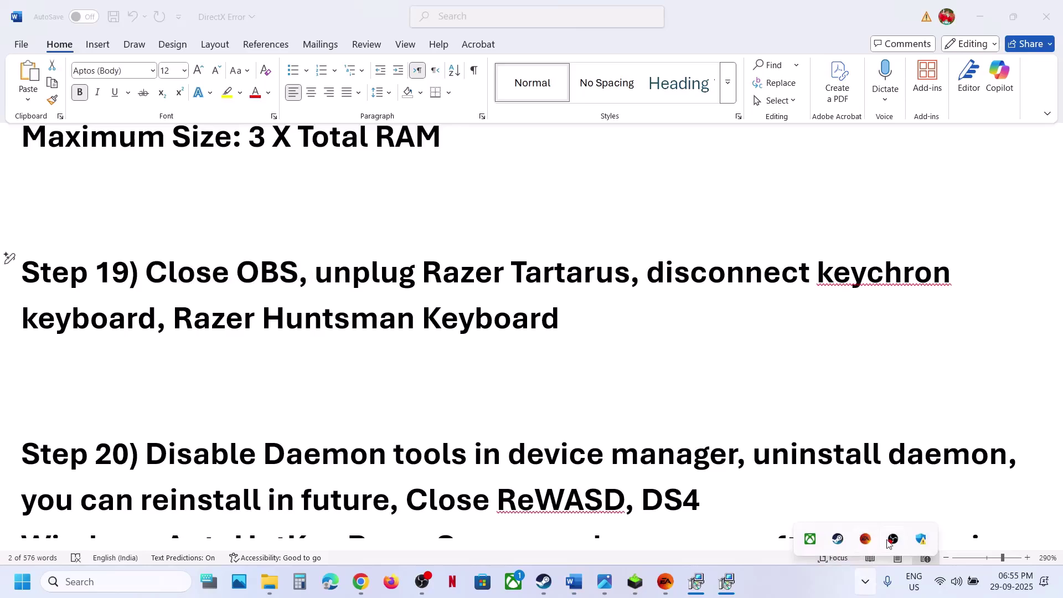
{"action": "right_click", "coordinate": [891, 539]}
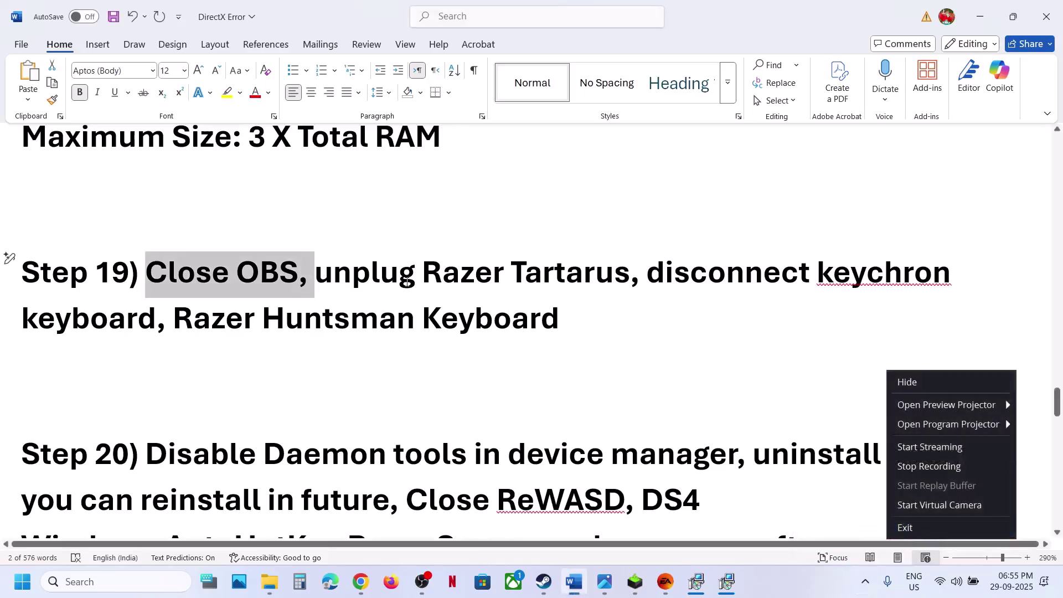
Step: Review the keyboards and devices listed in Step 19 and highlight "Disable Daemon" at the start of Step 20
{"action": "left_click_drag", "start_coordinate": [406, 283], "coordinate": [529, 317]}
{"action": "left_click", "coordinate": [529, 317]}
{"action": "scroll", "coordinate": [352, 380], "scroll_direction": "down", "scroll_amount": 3}
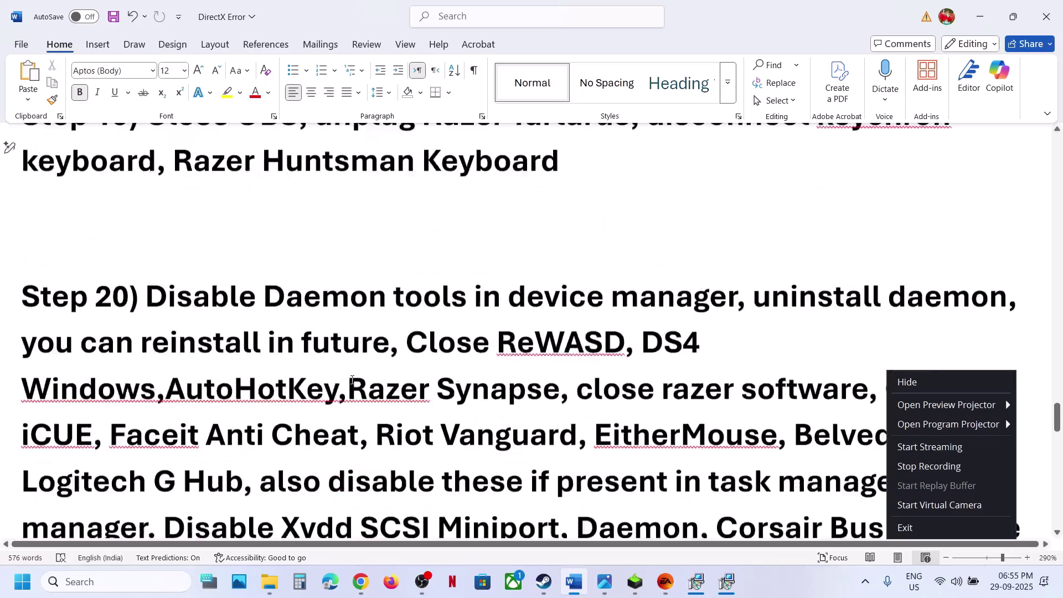
{"action": "scroll", "coordinate": [351, 381], "scroll_direction": "down", "scroll_amount": 3}
{"action": "left_click_drag", "start_coordinate": [145, 181], "coordinate": [369, 181]}
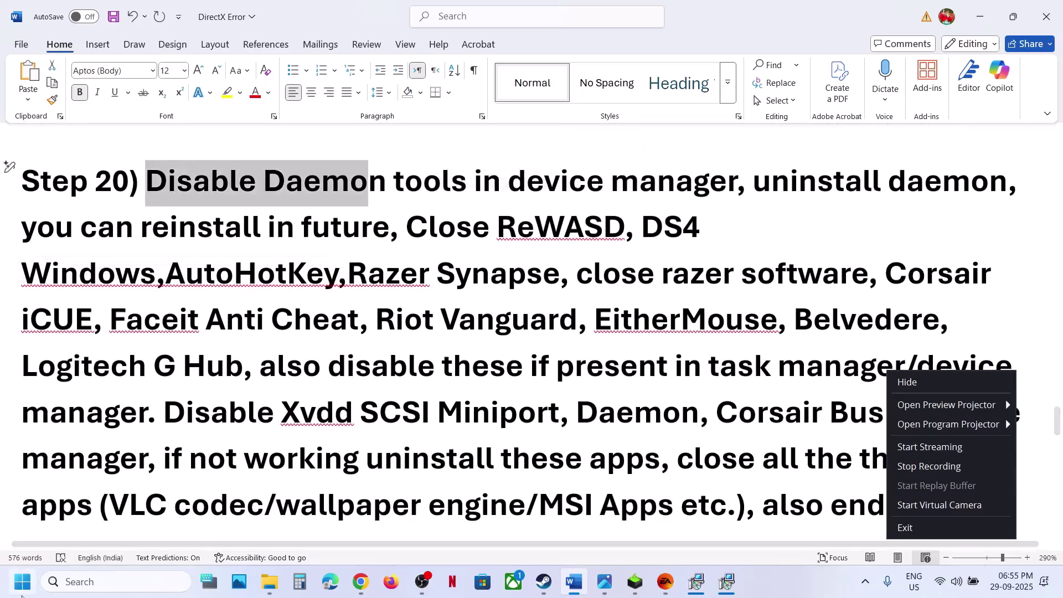
Step: Switch to Task Manager and try to end the DAEMON Tools Shell Extension background process
{"action": "right_click", "coordinate": [21, 594]}
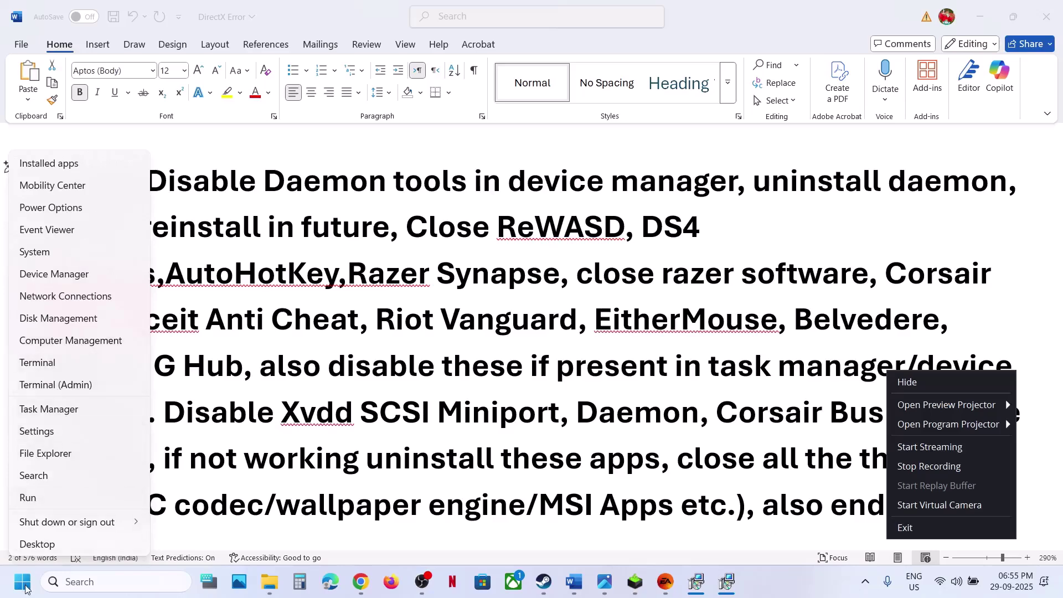
{"action": "left_click", "coordinate": [58, 419]}
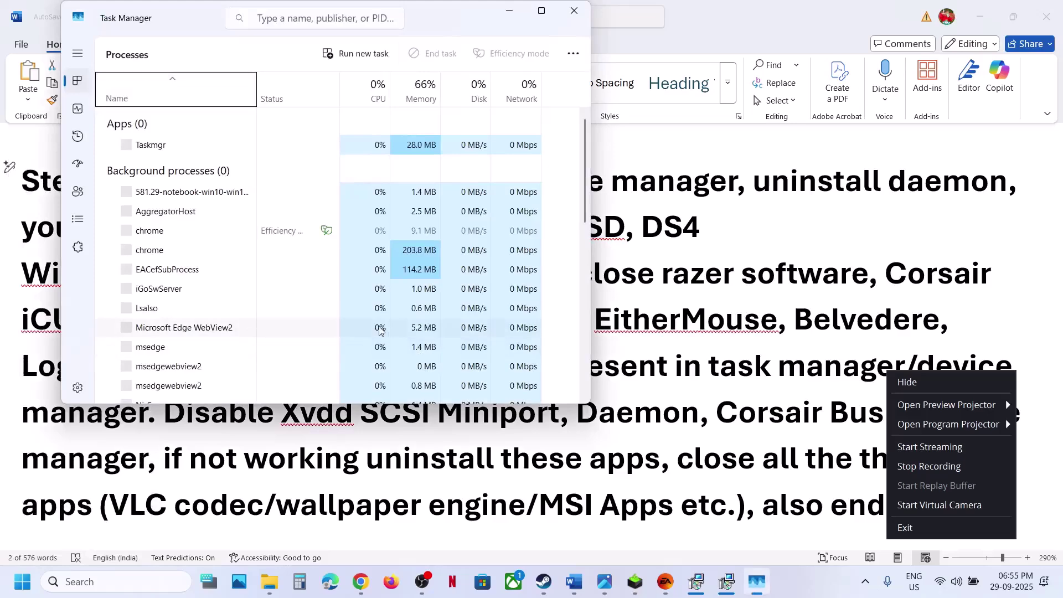
{"action": "left_click", "coordinate": [380, 330]}
{"action": "scroll", "coordinate": [207, 331], "scroll_direction": "down", "scroll_amount": 20}
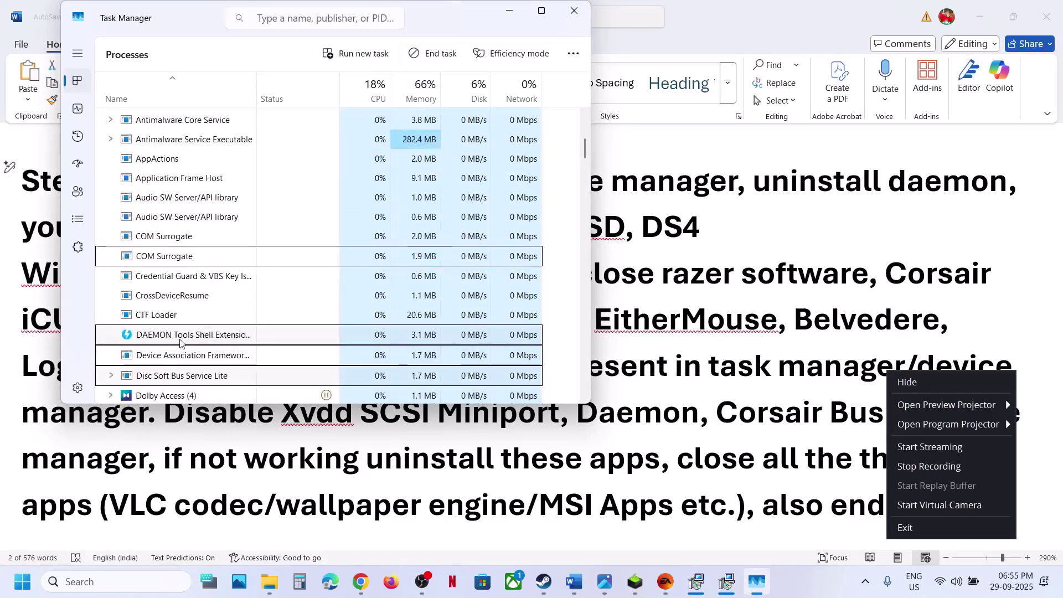
{"action": "right_click", "coordinate": [190, 349]}
{"action": "left_click", "coordinate": [240, 353]}
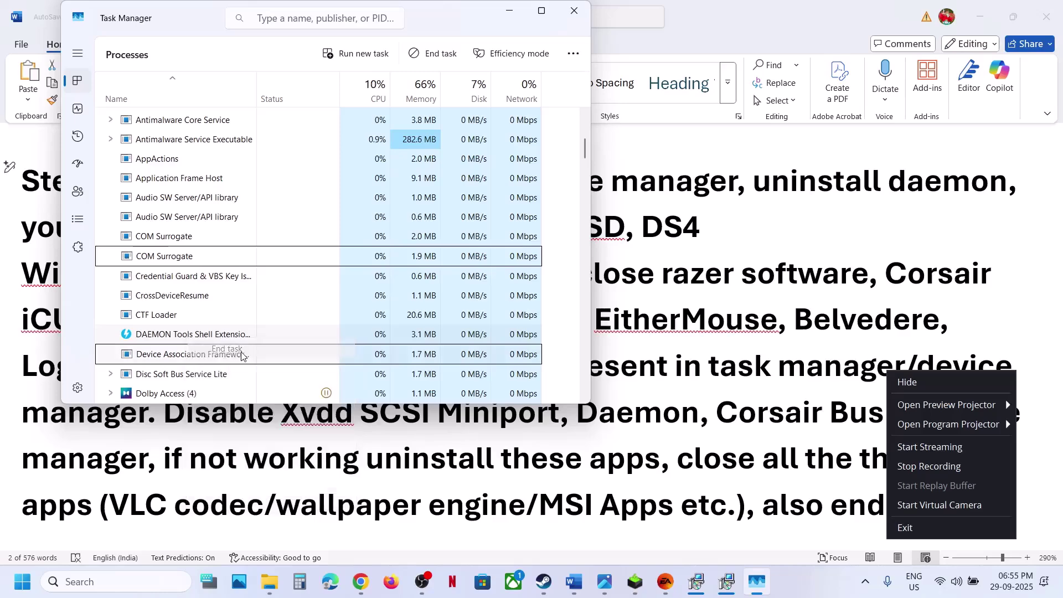
Step: Switch to Device Manager and check the enable and uninstall options of the DAEMON Tools Lite Virtual SCSI Bus
{"action": "right_click", "coordinate": [30, 581]}
{"action": "left_click", "coordinate": [50, 289]}
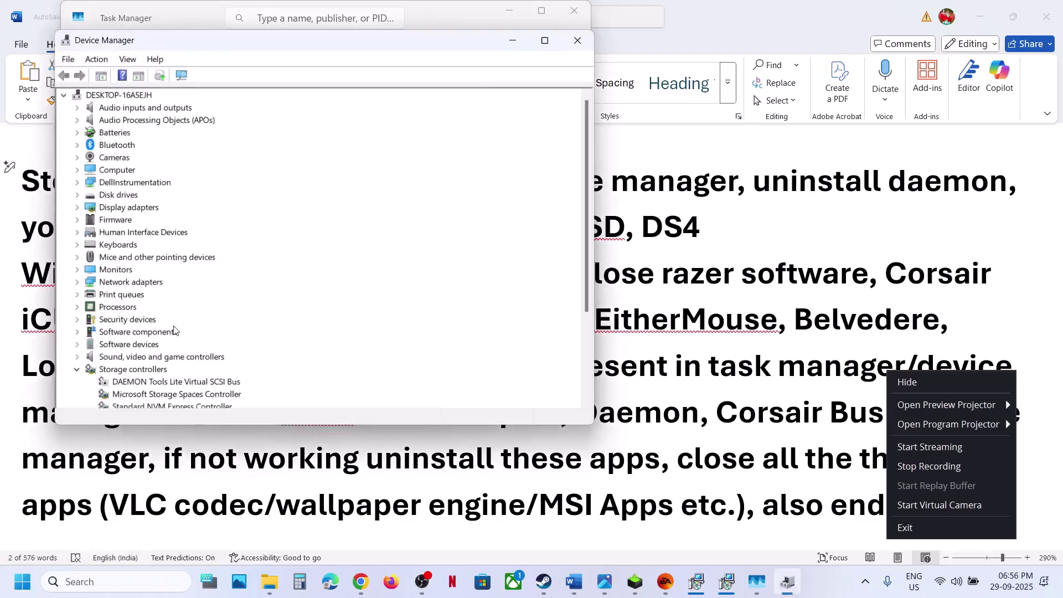
{"action": "left_click", "coordinate": [134, 259]}
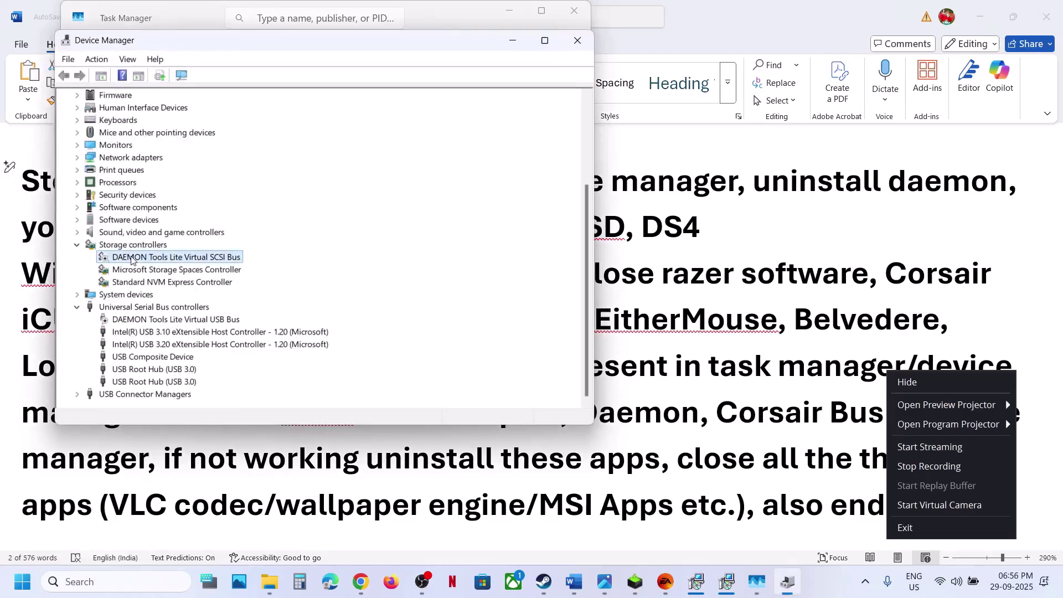
{"action": "right_click", "coordinate": [134, 259]}
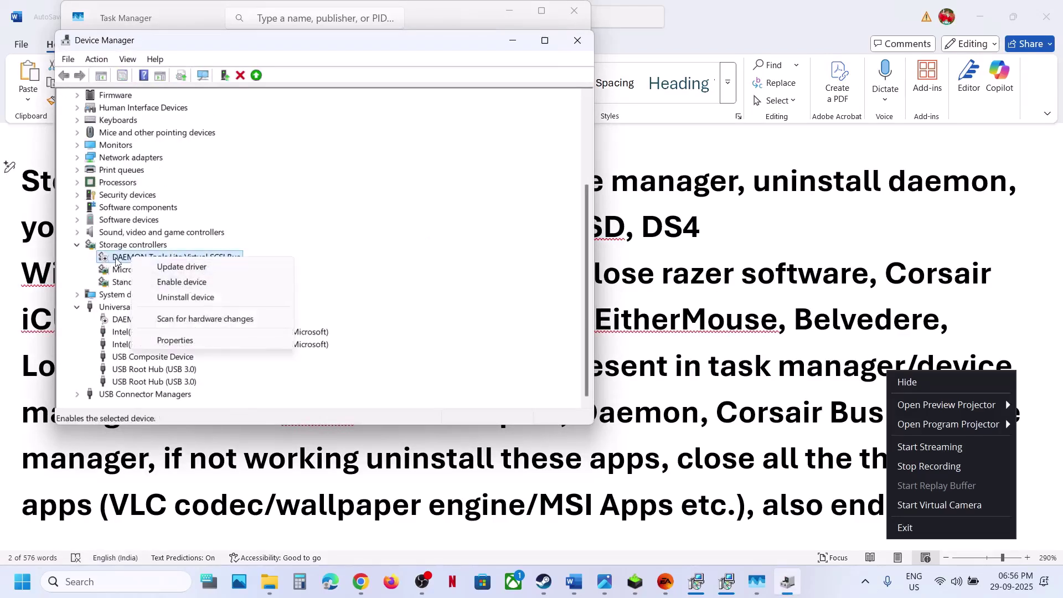
{"action": "left_click", "coordinate": [116, 262]}
Step: Check the device options of the DAEMON Tools Lite Virtual USB Bus and close Device Manager
{"action": "left_click", "coordinate": [156, 319]}
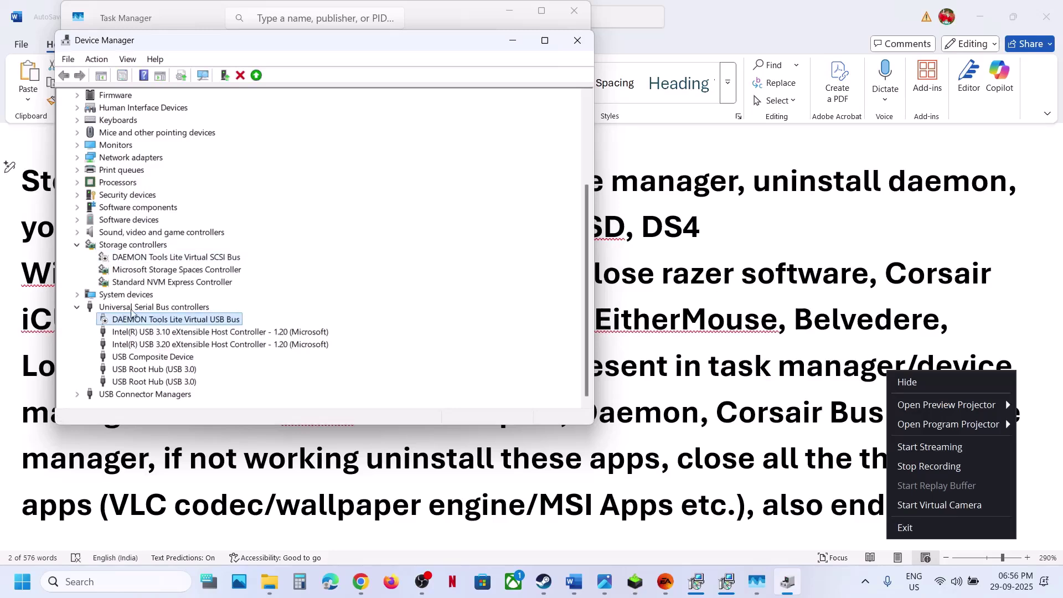
{"action": "right_click", "coordinate": [161, 324]}
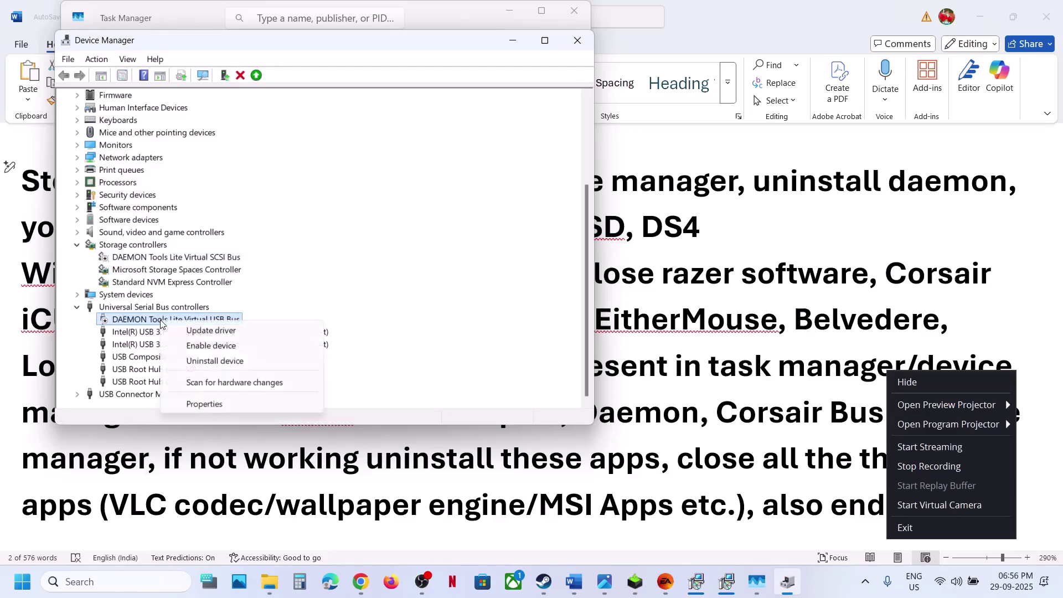
{"action": "left_click", "coordinate": [149, 308]}
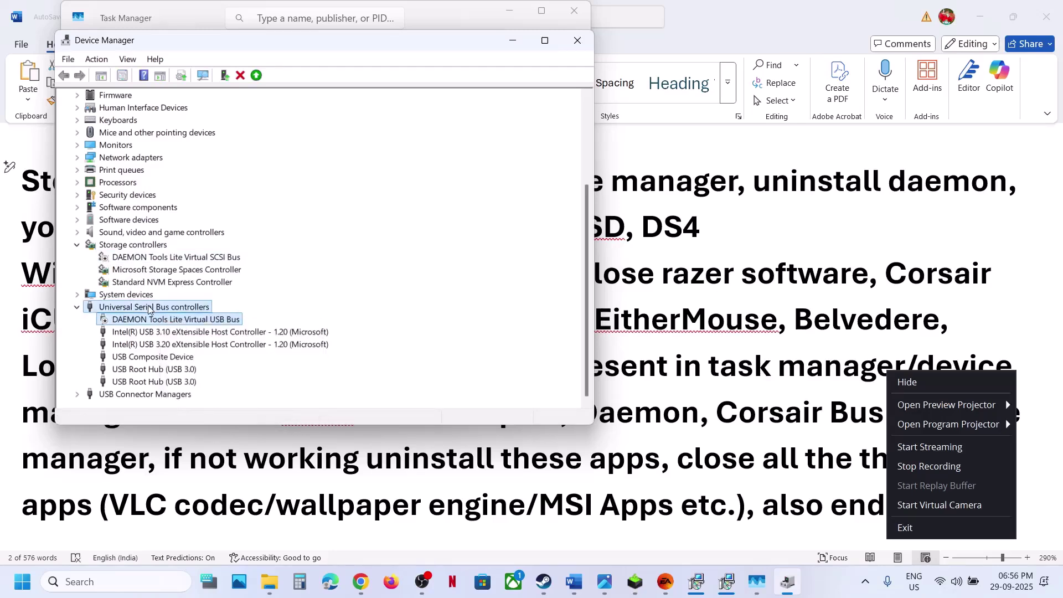
{"action": "left_click", "coordinate": [577, 41]}
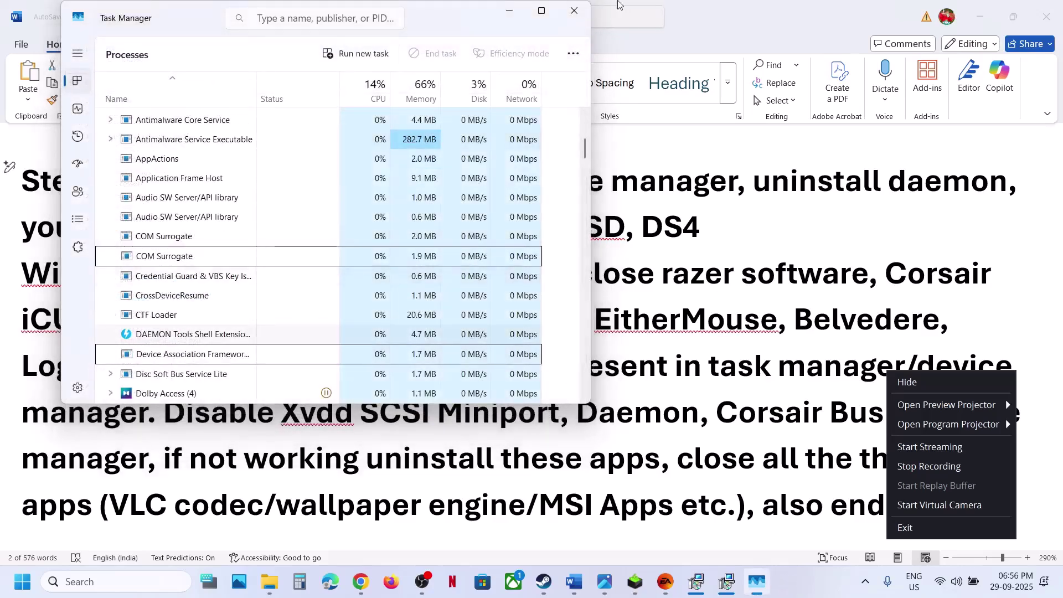
Step: Return to the Word document, highlight the apps to close in Step 20 through "disable these", and check Task Manager briefly
{"action": "left_click", "coordinate": [631, 121]}
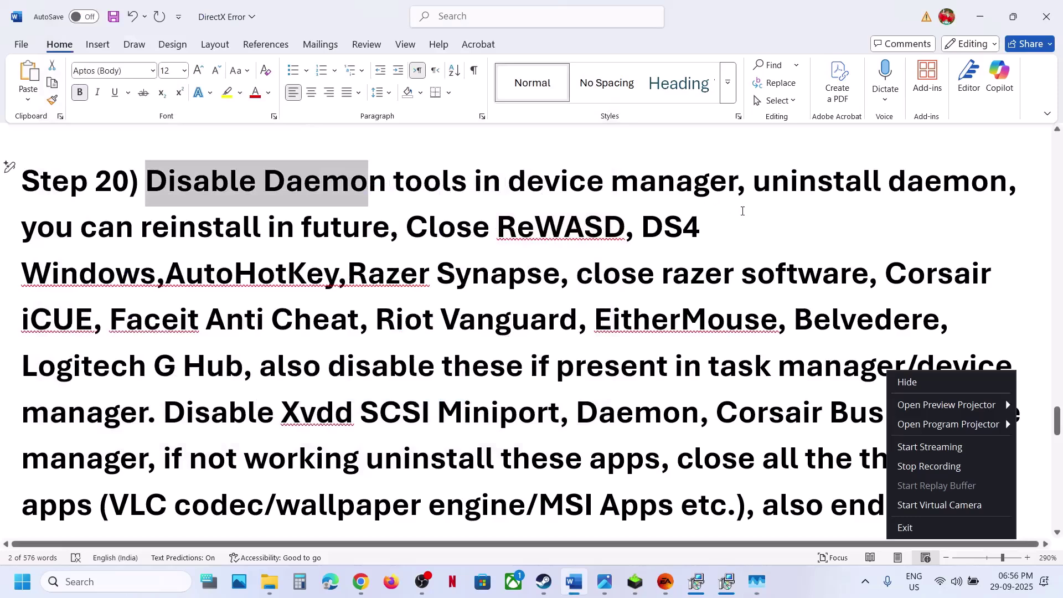
{"action": "left_click_drag", "start_coordinate": [499, 227], "coordinate": [792, 268]}
{"action": "left_click", "coordinate": [354, 280]}
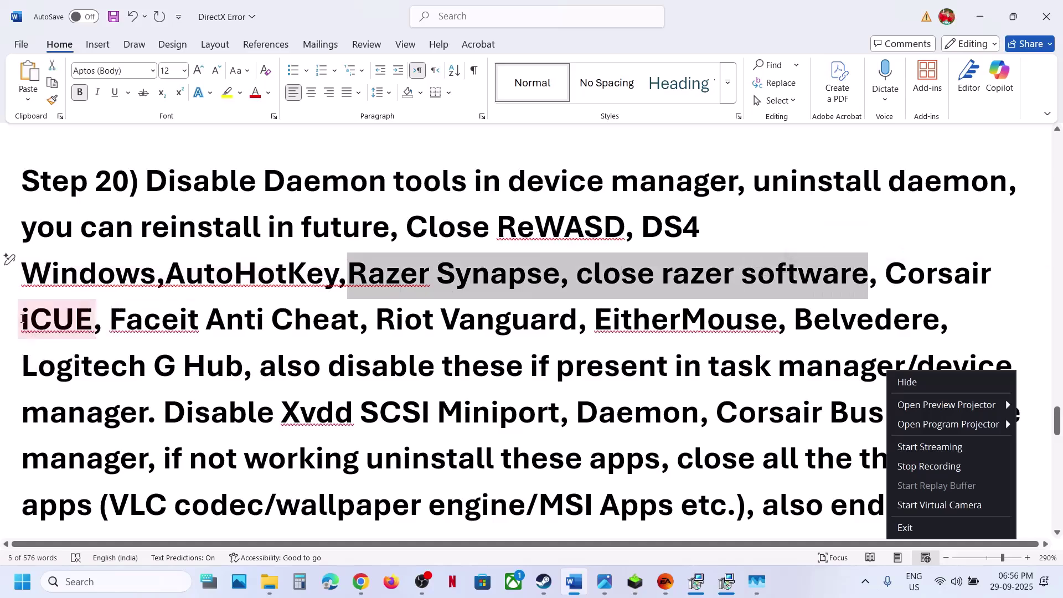
{"action": "left_click_drag", "start_coordinate": [23, 320], "coordinate": [73, 316]}
{"action": "scroll", "coordinate": [161, 283], "scroll_direction": "down", "scroll_amount": 1}
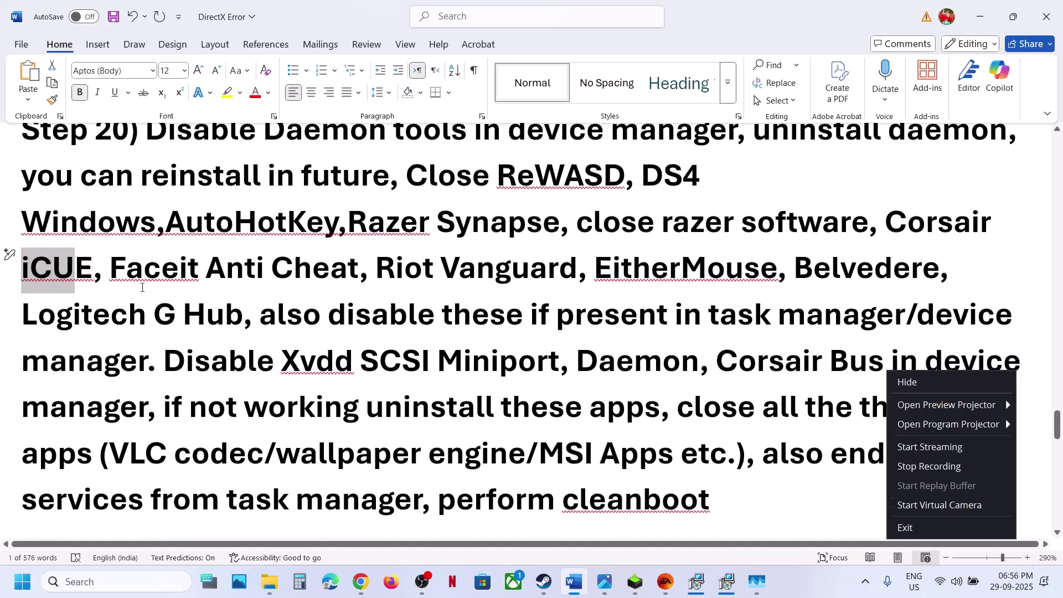
{"action": "left_click_drag", "start_coordinate": [164, 279], "coordinate": [287, 313]}
{"action": "left_click", "coordinate": [407, 313]}
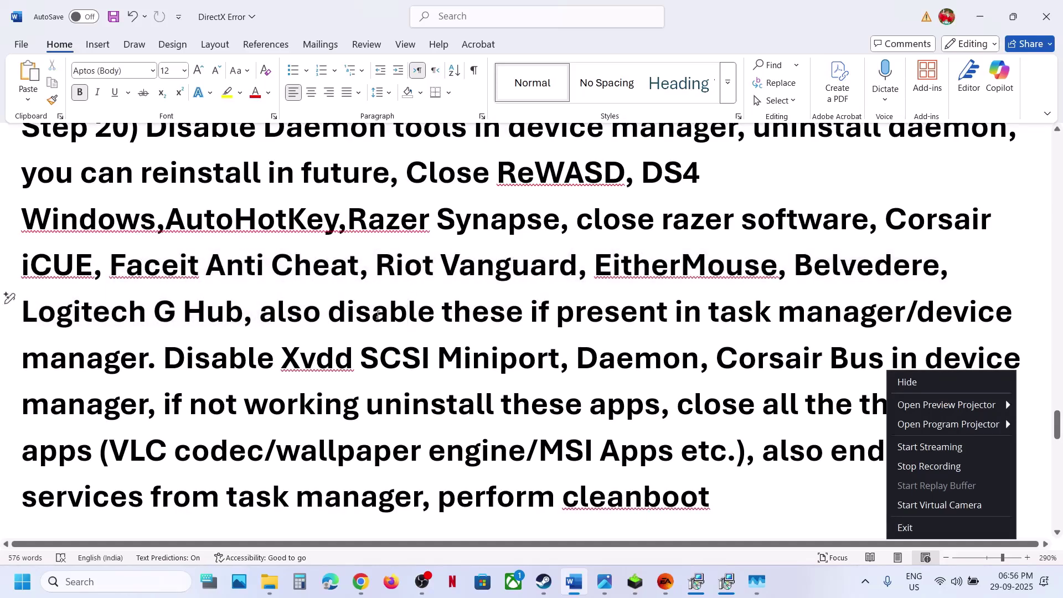
{"action": "left_click_drag", "start_coordinate": [407, 312], "coordinate": [544, 295]}
{"action": "left_click", "coordinate": [756, 581]}
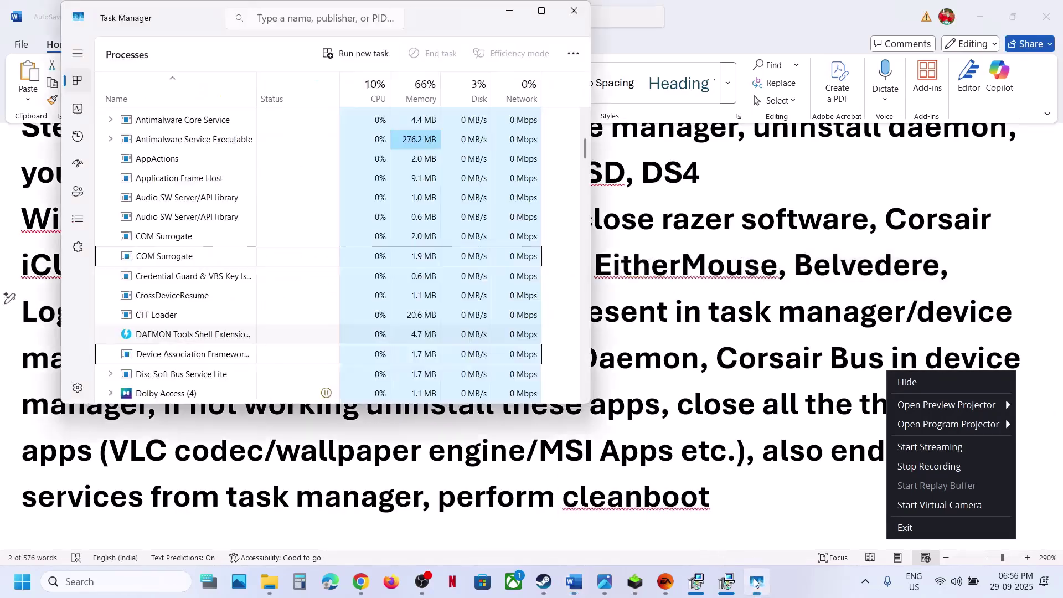
{"action": "key", "text": "alt+Tab"}
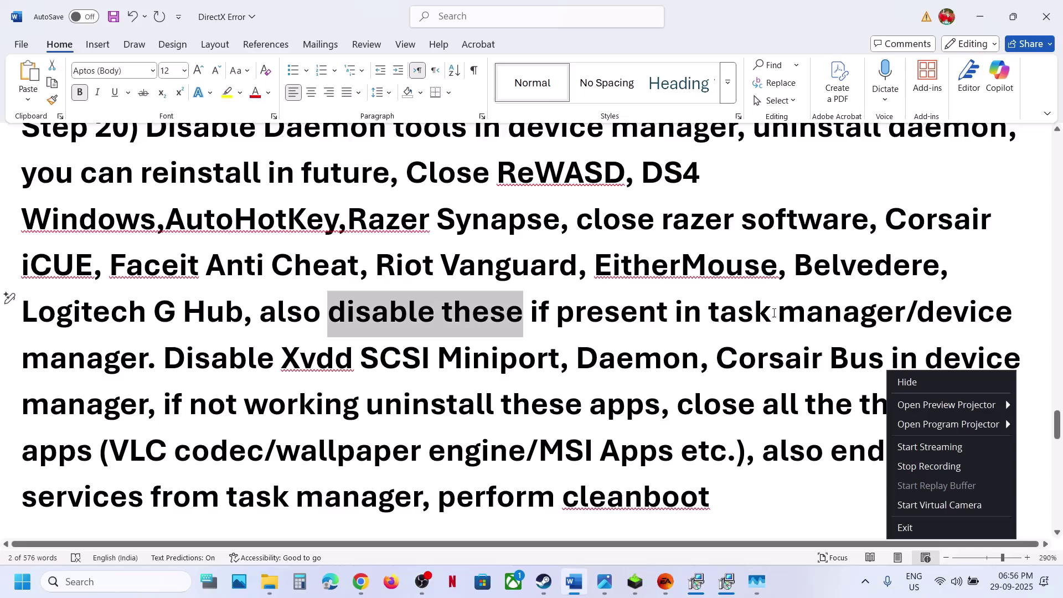
Step: Review the rest of Step 20, highlighting "Disable Xvdd SCSI Miniport", Corsair, the third-party app advice and "perform cleanboot"
{"action": "scroll", "coordinate": [756, 324], "scroll_direction": "down", "scroll_amount": 2}
{"action": "left_click_drag", "start_coordinate": [171, 275], "coordinate": [475, 277]}
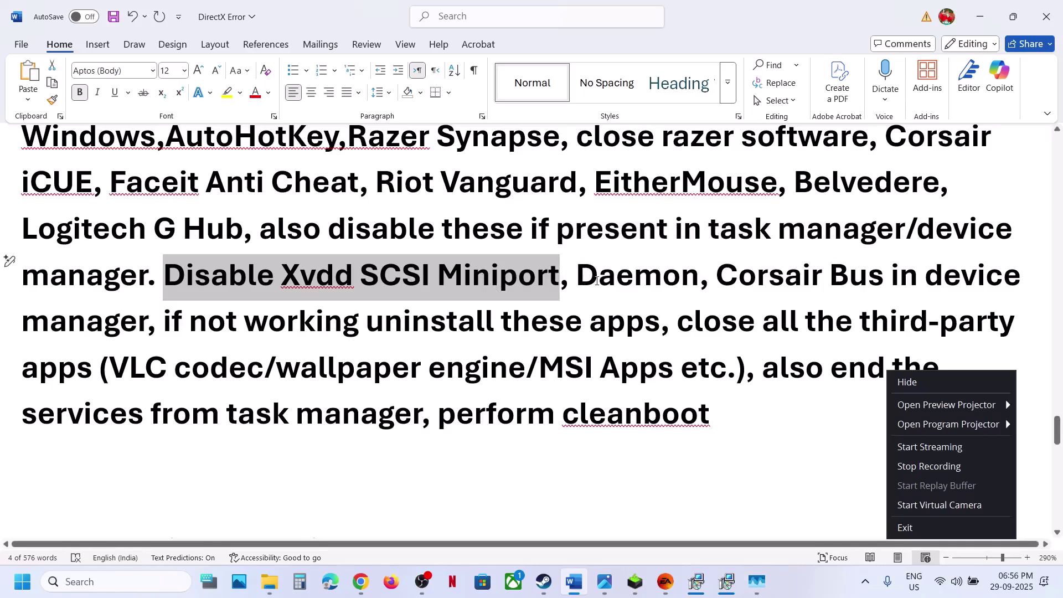
{"action": "left_click_drag", "start_coordinate": [733, 282], "coordinate": [828, 281]}
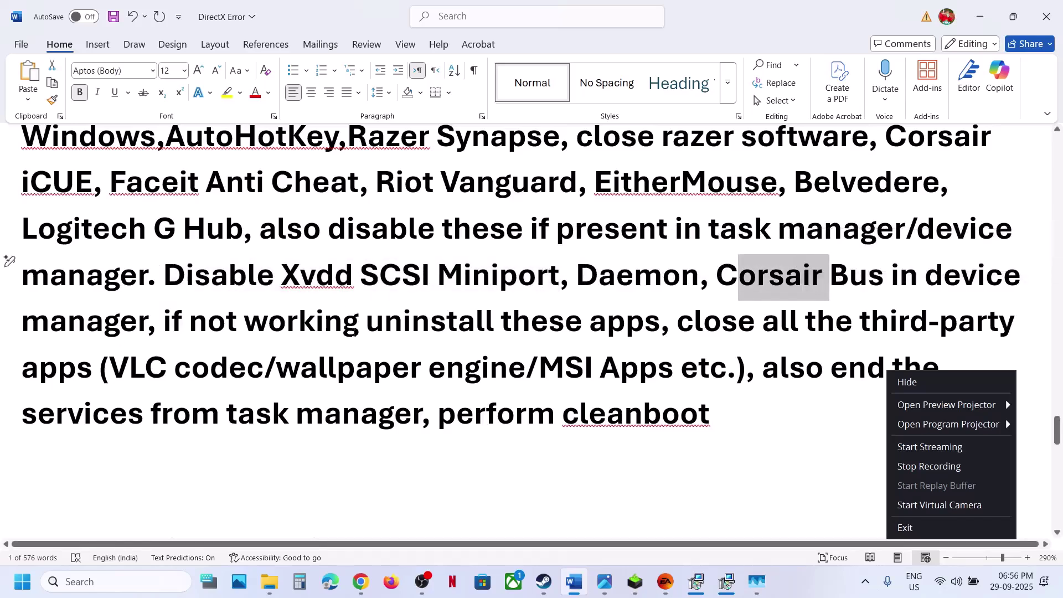
{"action": "left_click_drag", "start_coordinate": [249, 333], "coordinate": [719, 277]}
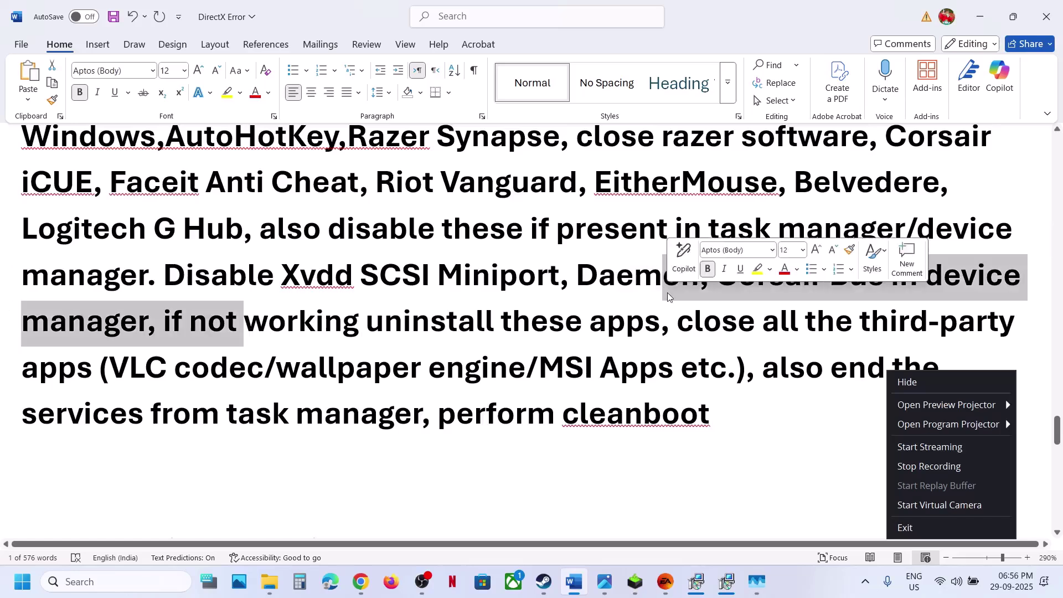
{"action": "left_click_drag", "start_coordinate": [677, 322], "coordinate": [677, 369]}
{"action": "left_click", "coordinate": [167, 378]}
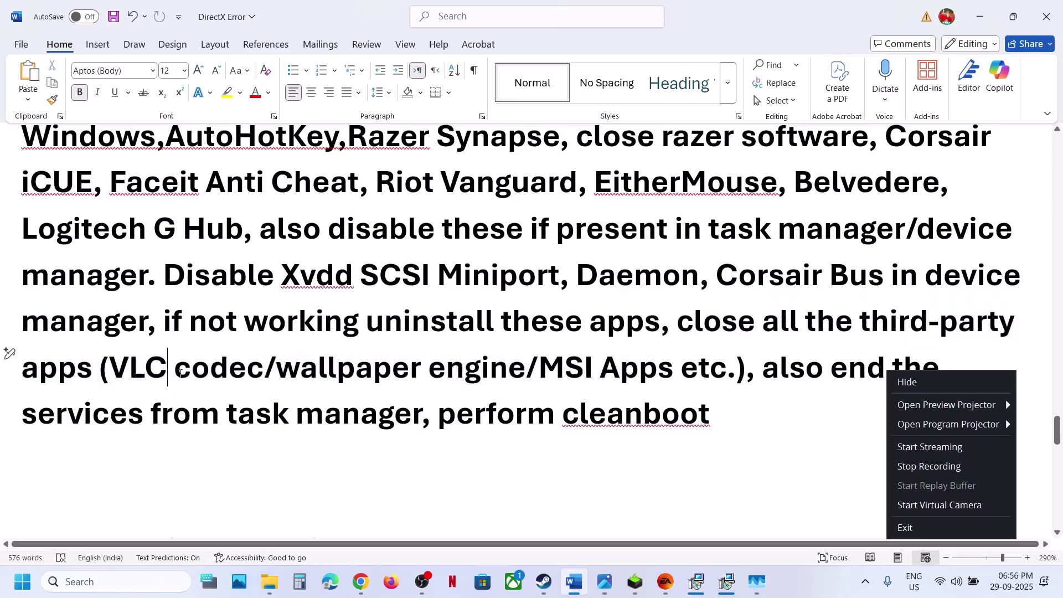
{"action": "double_click", "coordinate": [183, 377]}
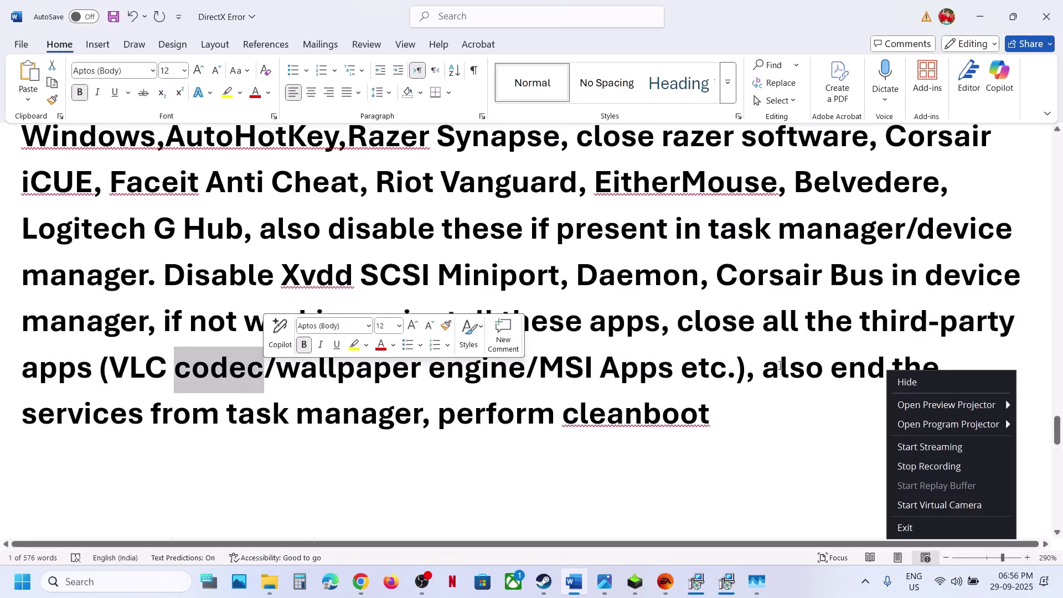
{"action": "left_click_drag", "start_coordinate": [779, 366], "coordinate": [708, 415]}
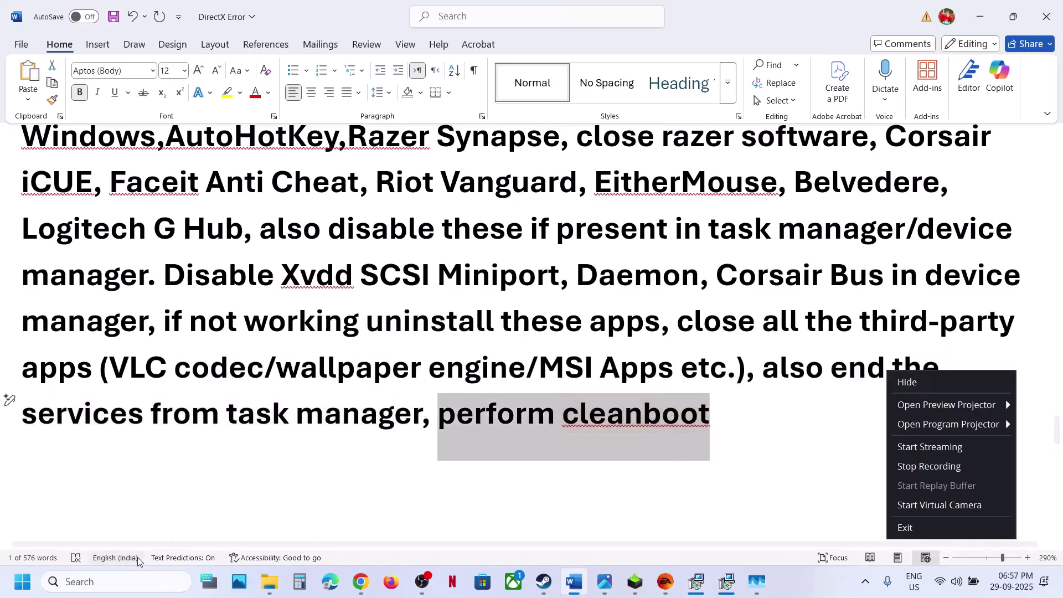
Step: In System Configuration, hide all Microsoft services, disable all remaining services, apply the settings and dismiss the restart prompt
{"action": "left_click", "coordinate": [124, 588]}
{"action": "type", "text": "system"}
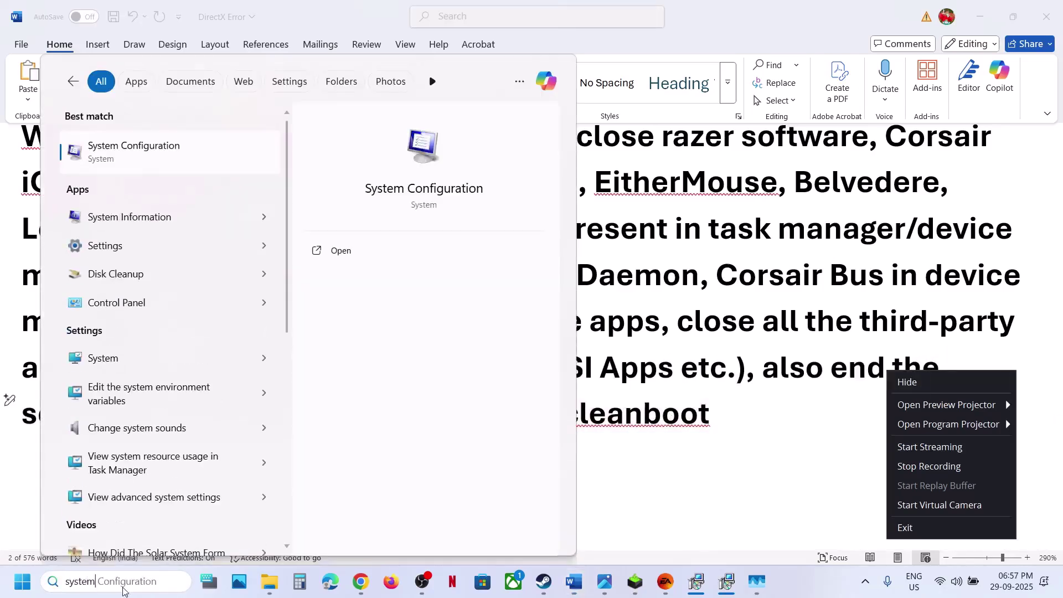
{"action": "key", "text": "Return"}
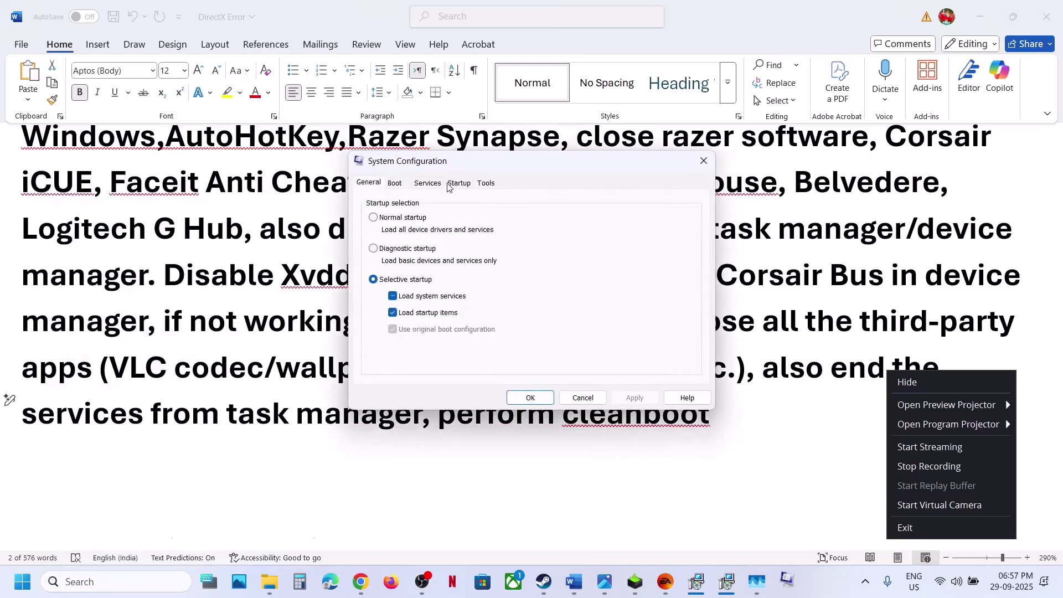
{"action": "left_click", "coordinate": [428, 183]}
{"action": "left_click", "coordinate": [380, 374]}
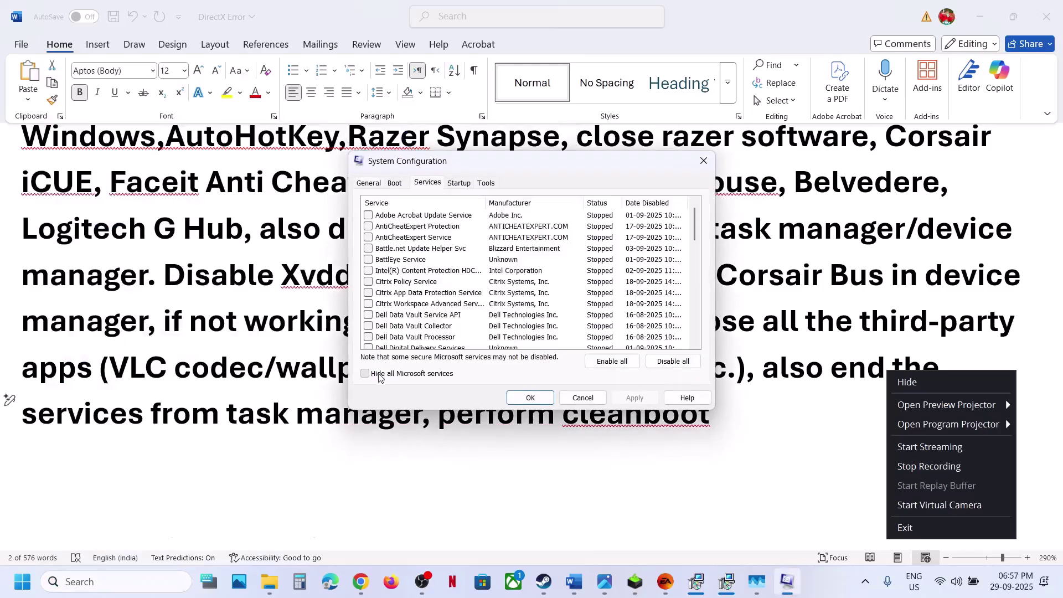
{"action": "left_click", "coordinate": [670, 362]}
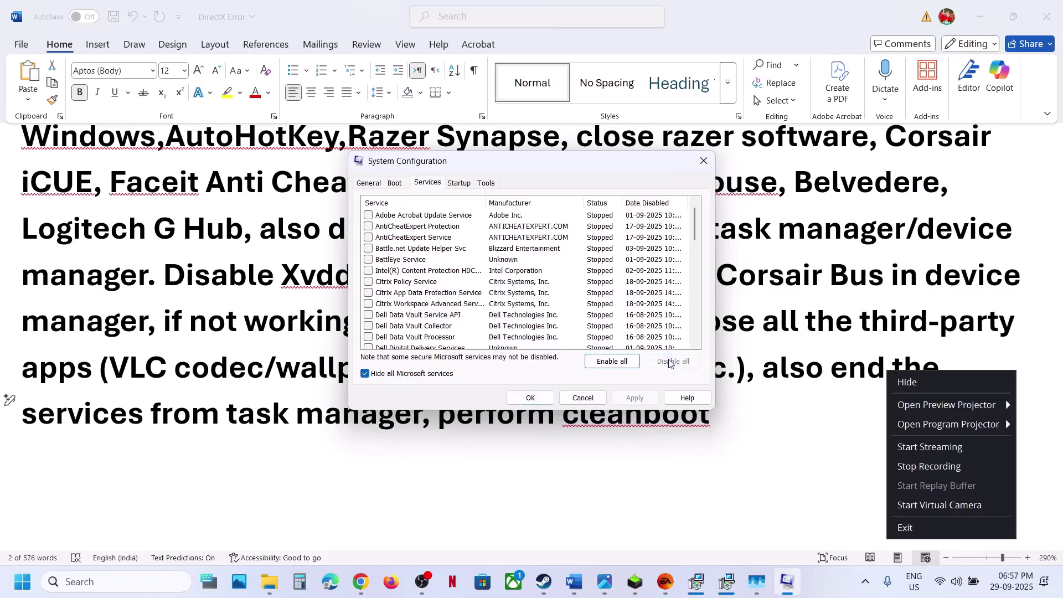
{"action": "left_click", "coordinate": [640, 395]}
{"action": "left_click", "coordinate": [543, 398]}
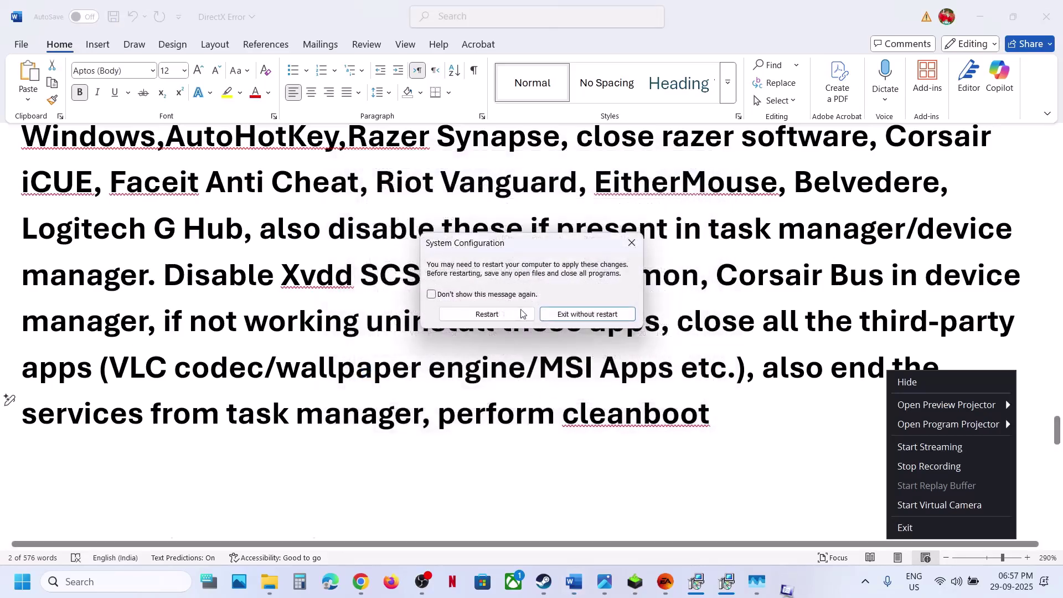
{"action": "left_click", "coordinate": [632, 243]}
Step: Check the apps running in the hidden system tray and go to Step 21 in the document
{"action": "left_click", "coordinate": [865, 581]}
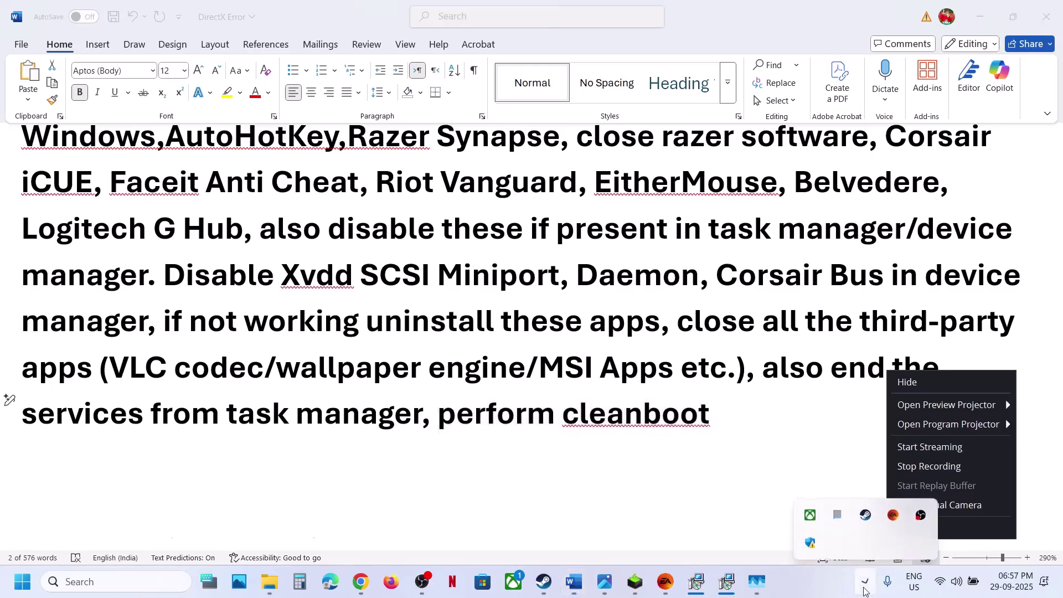
{"action": "left_click", "coordinate": [704, 440]}
{"action": "scroll", "coordinate": [367, 295], "scroll_direction": "down", "scroll_amount": 5}
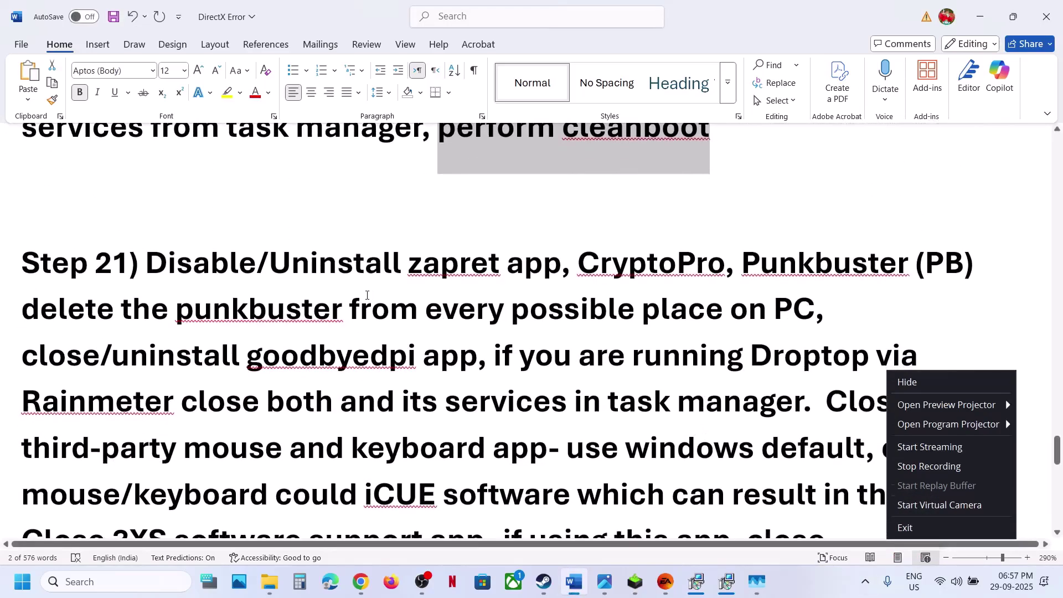